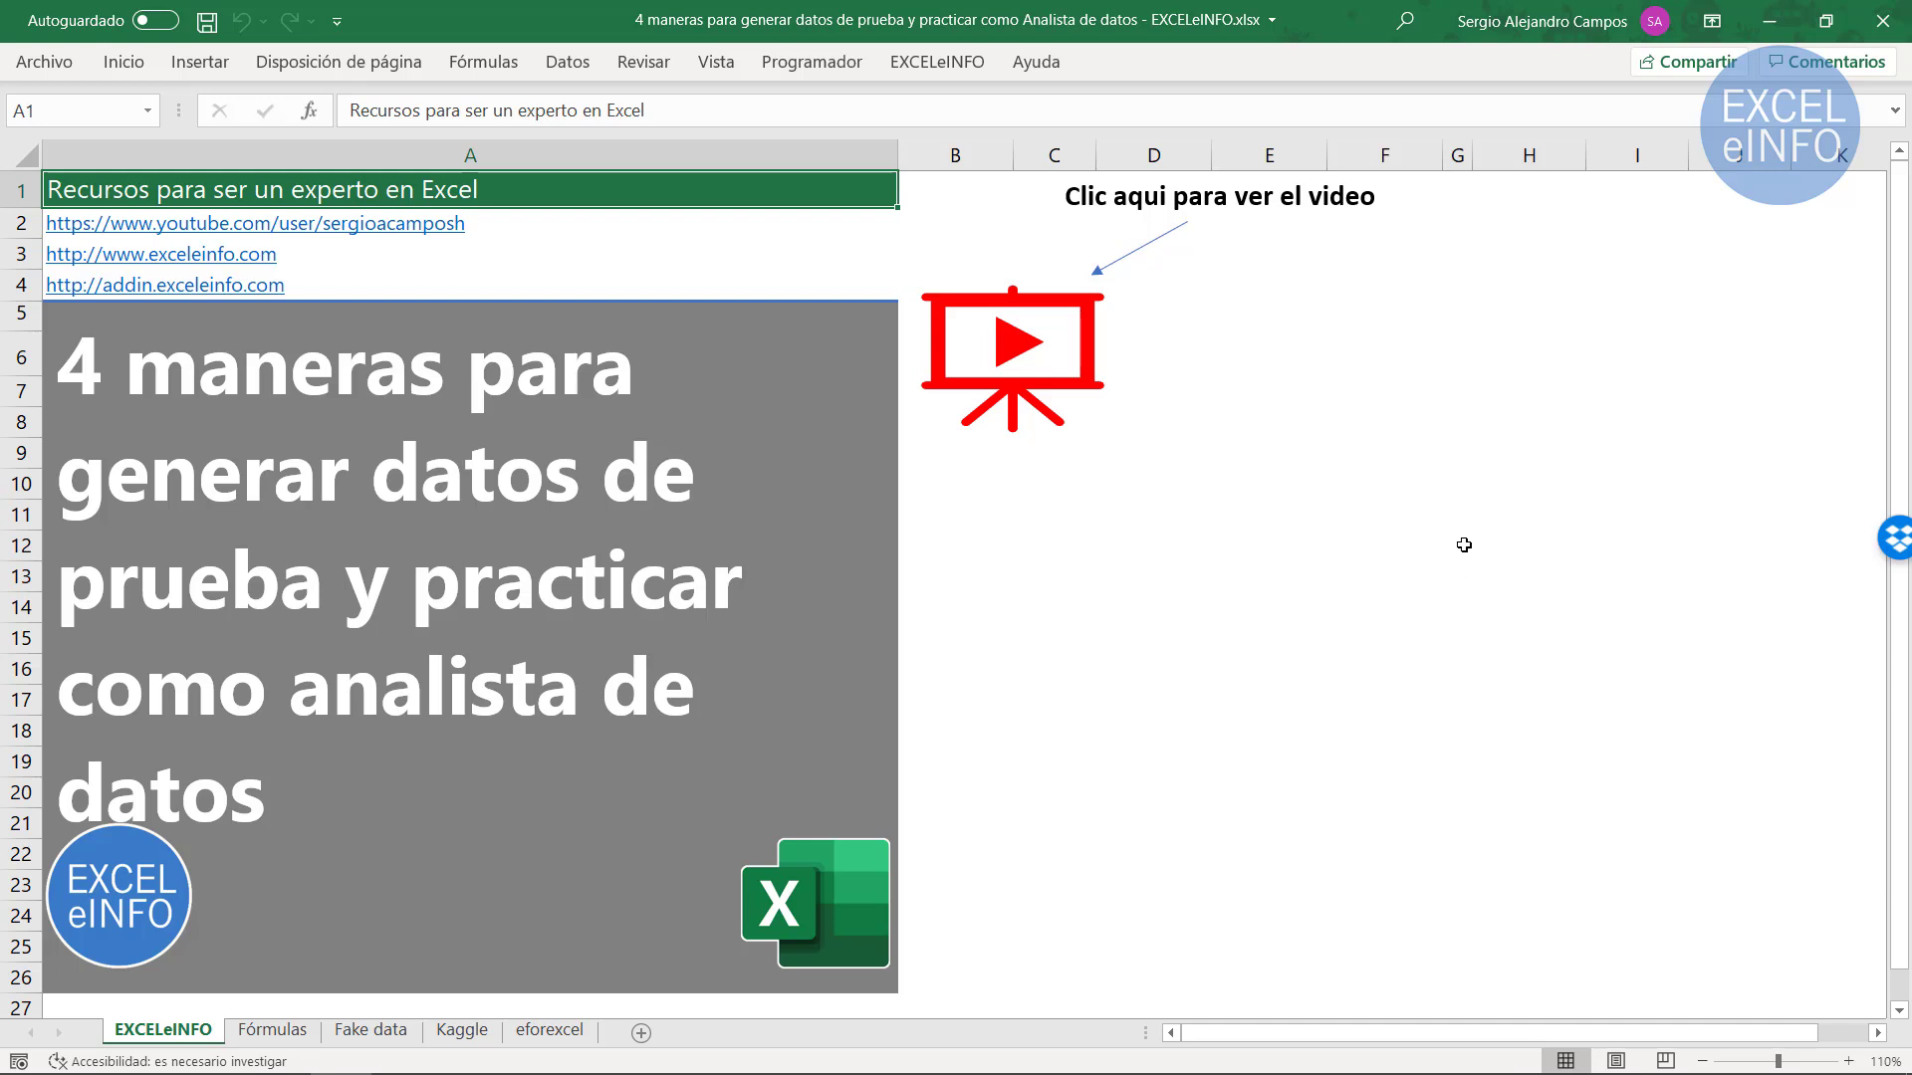
On the Fórmulas sheet, enter the header VENTAS in cell E1
click(288, 1030)
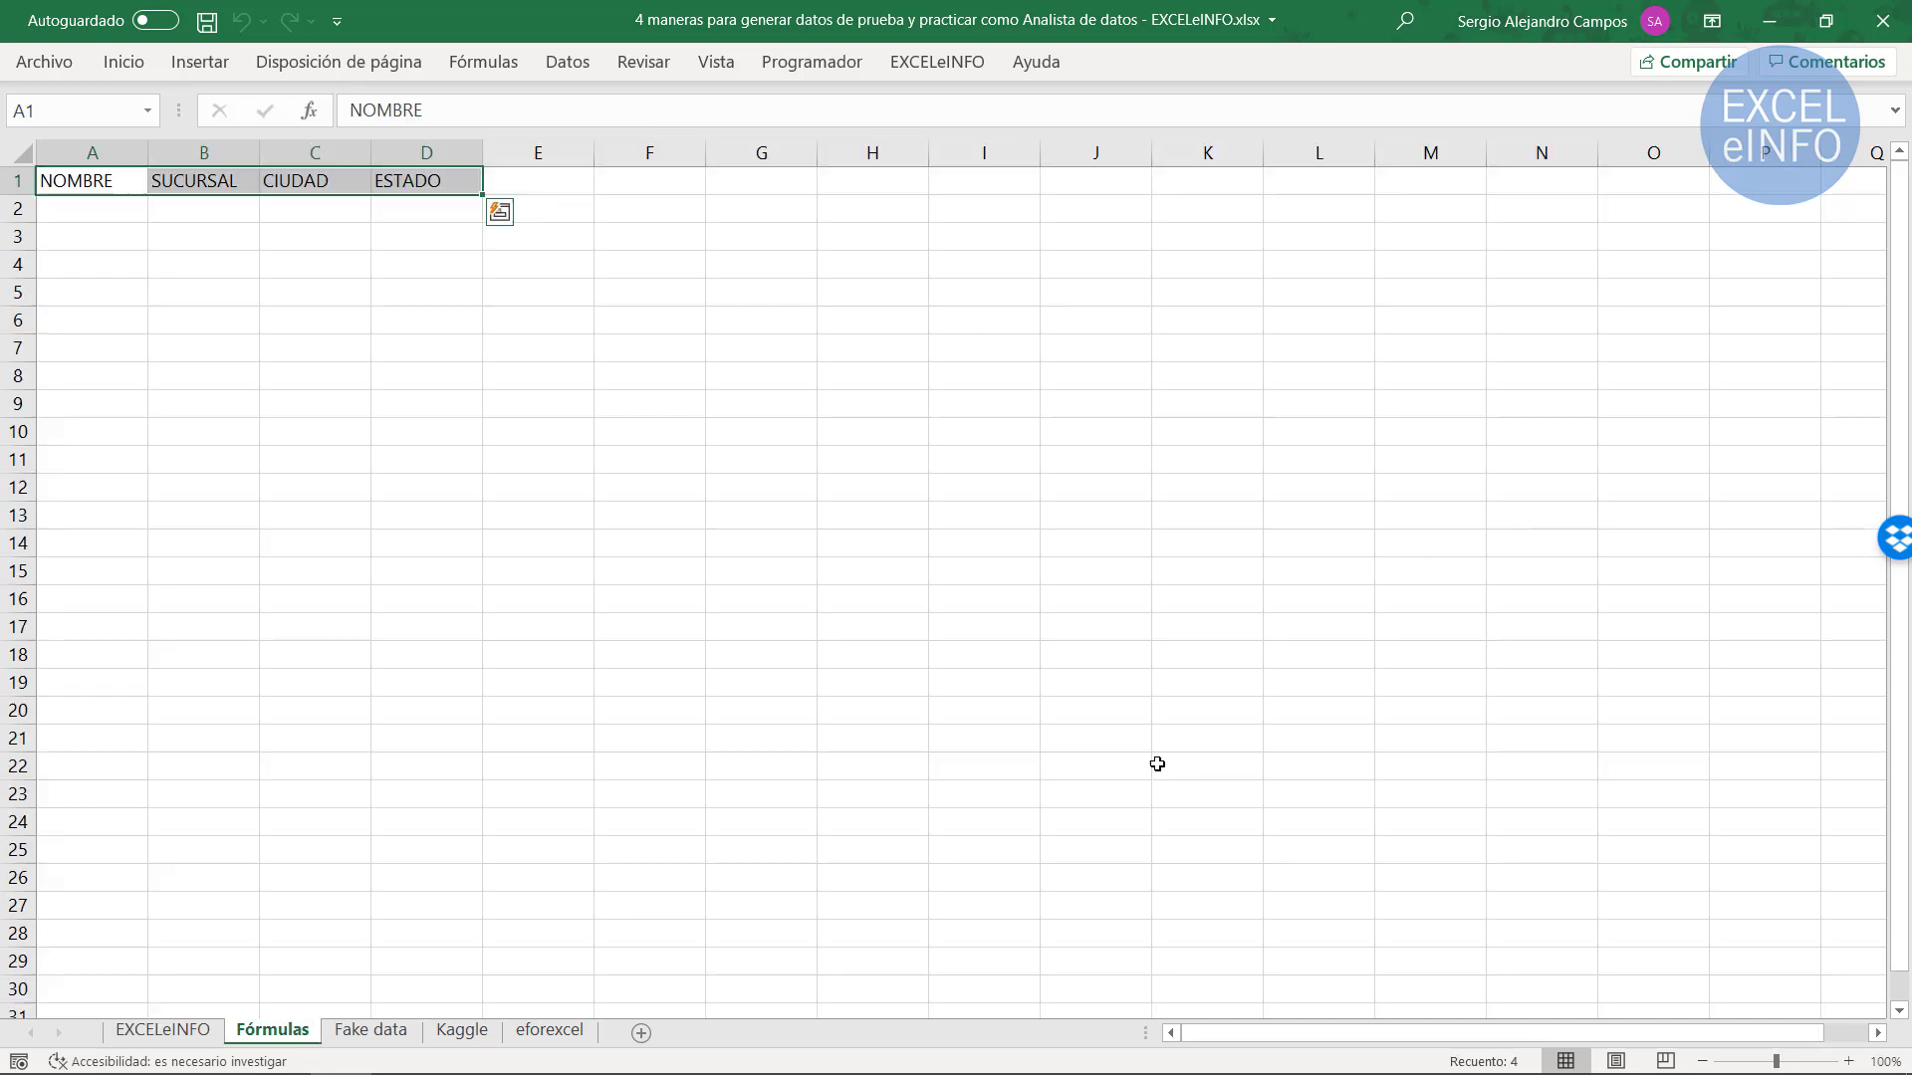
key(Down)
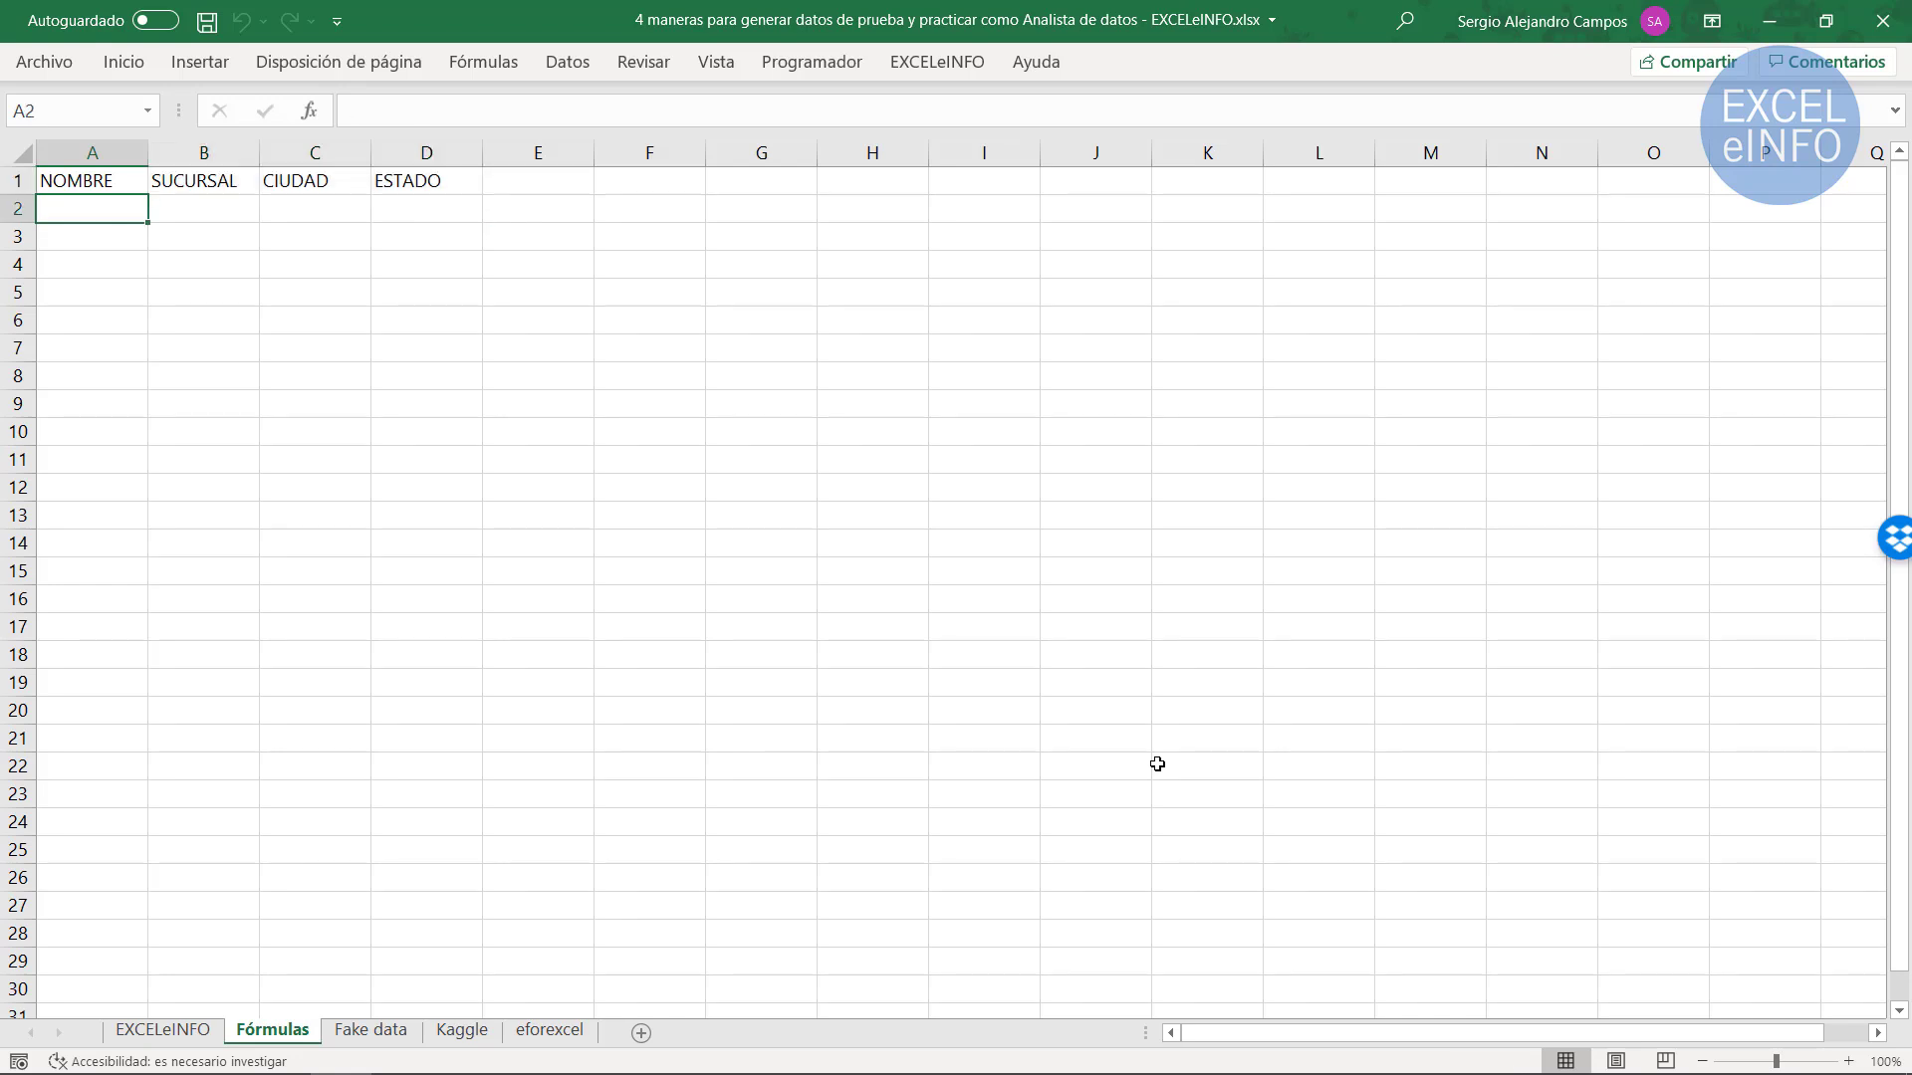
key(Up)
key(Right)
key(Right)
key(Right)
key(Left)
key(Left)
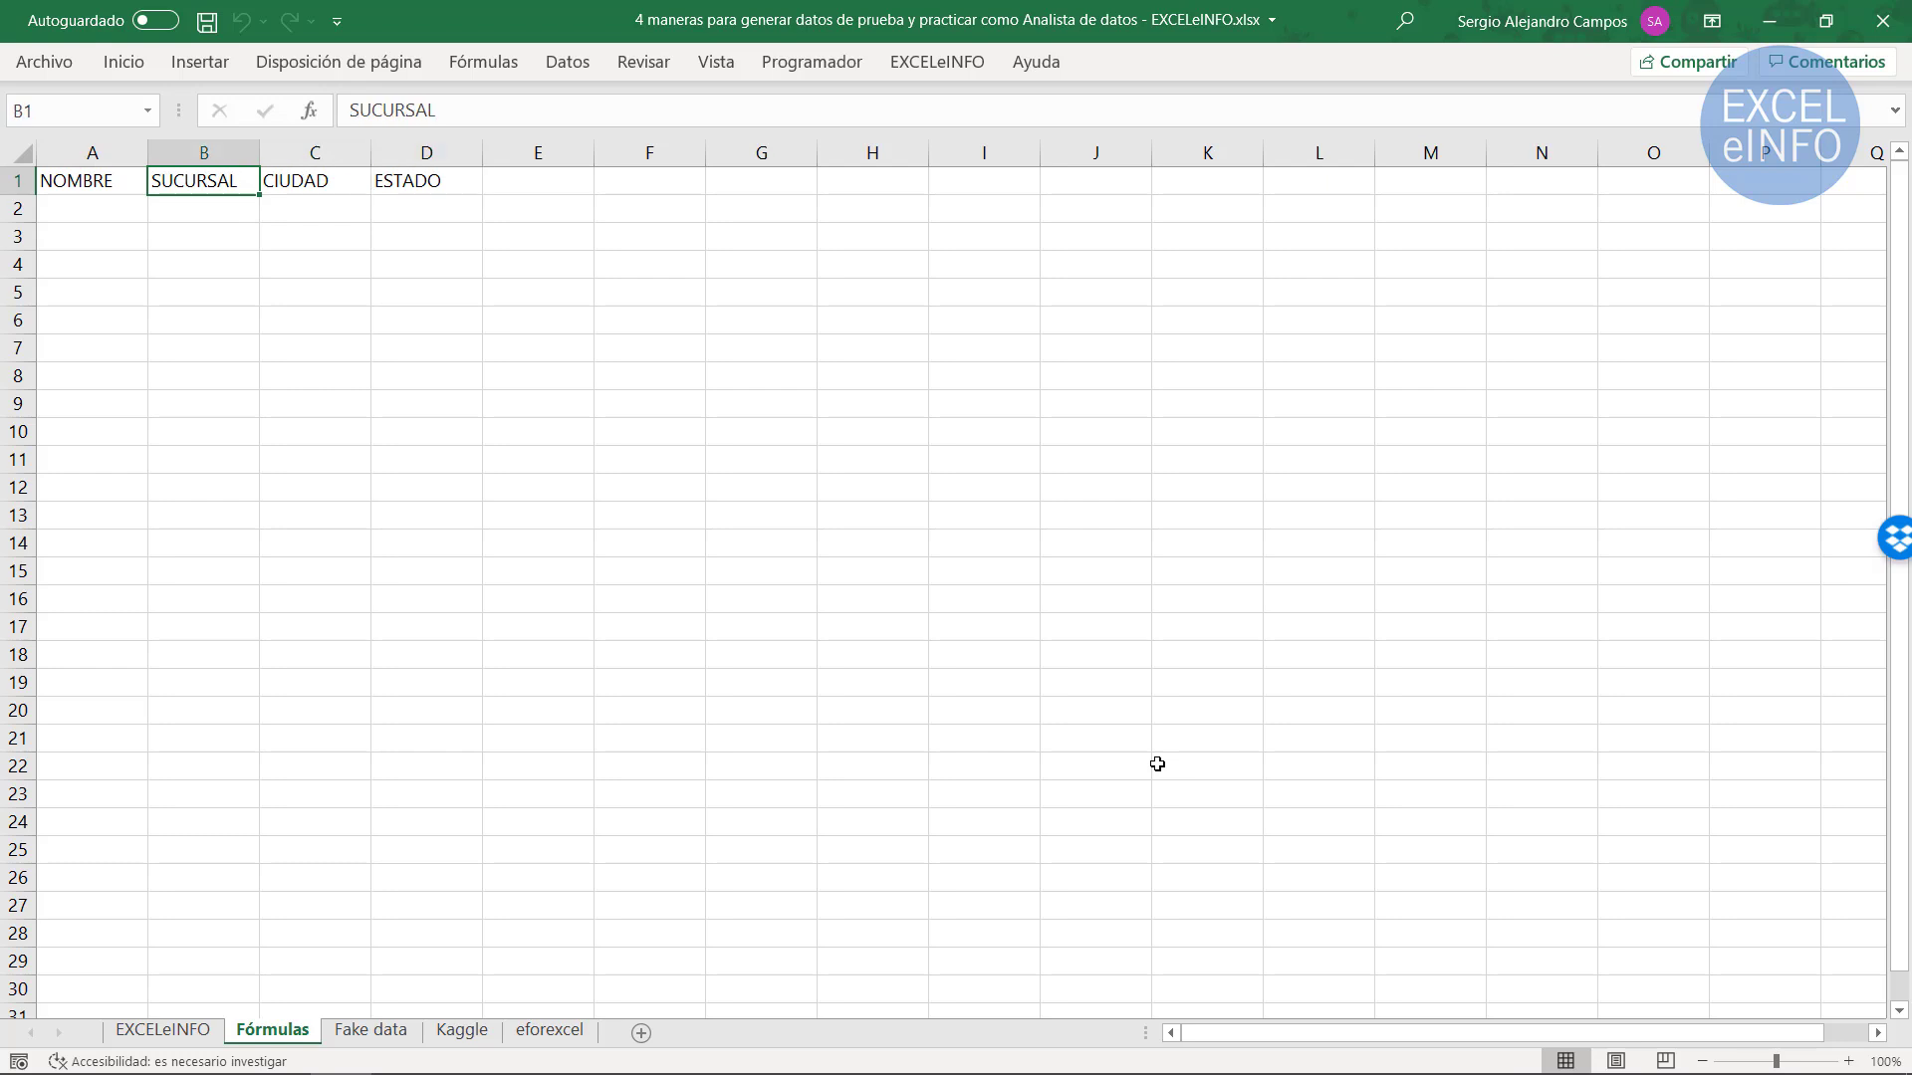
key(Right)
key(Right)
key(Right)
text(VENTAS)
key(Return)
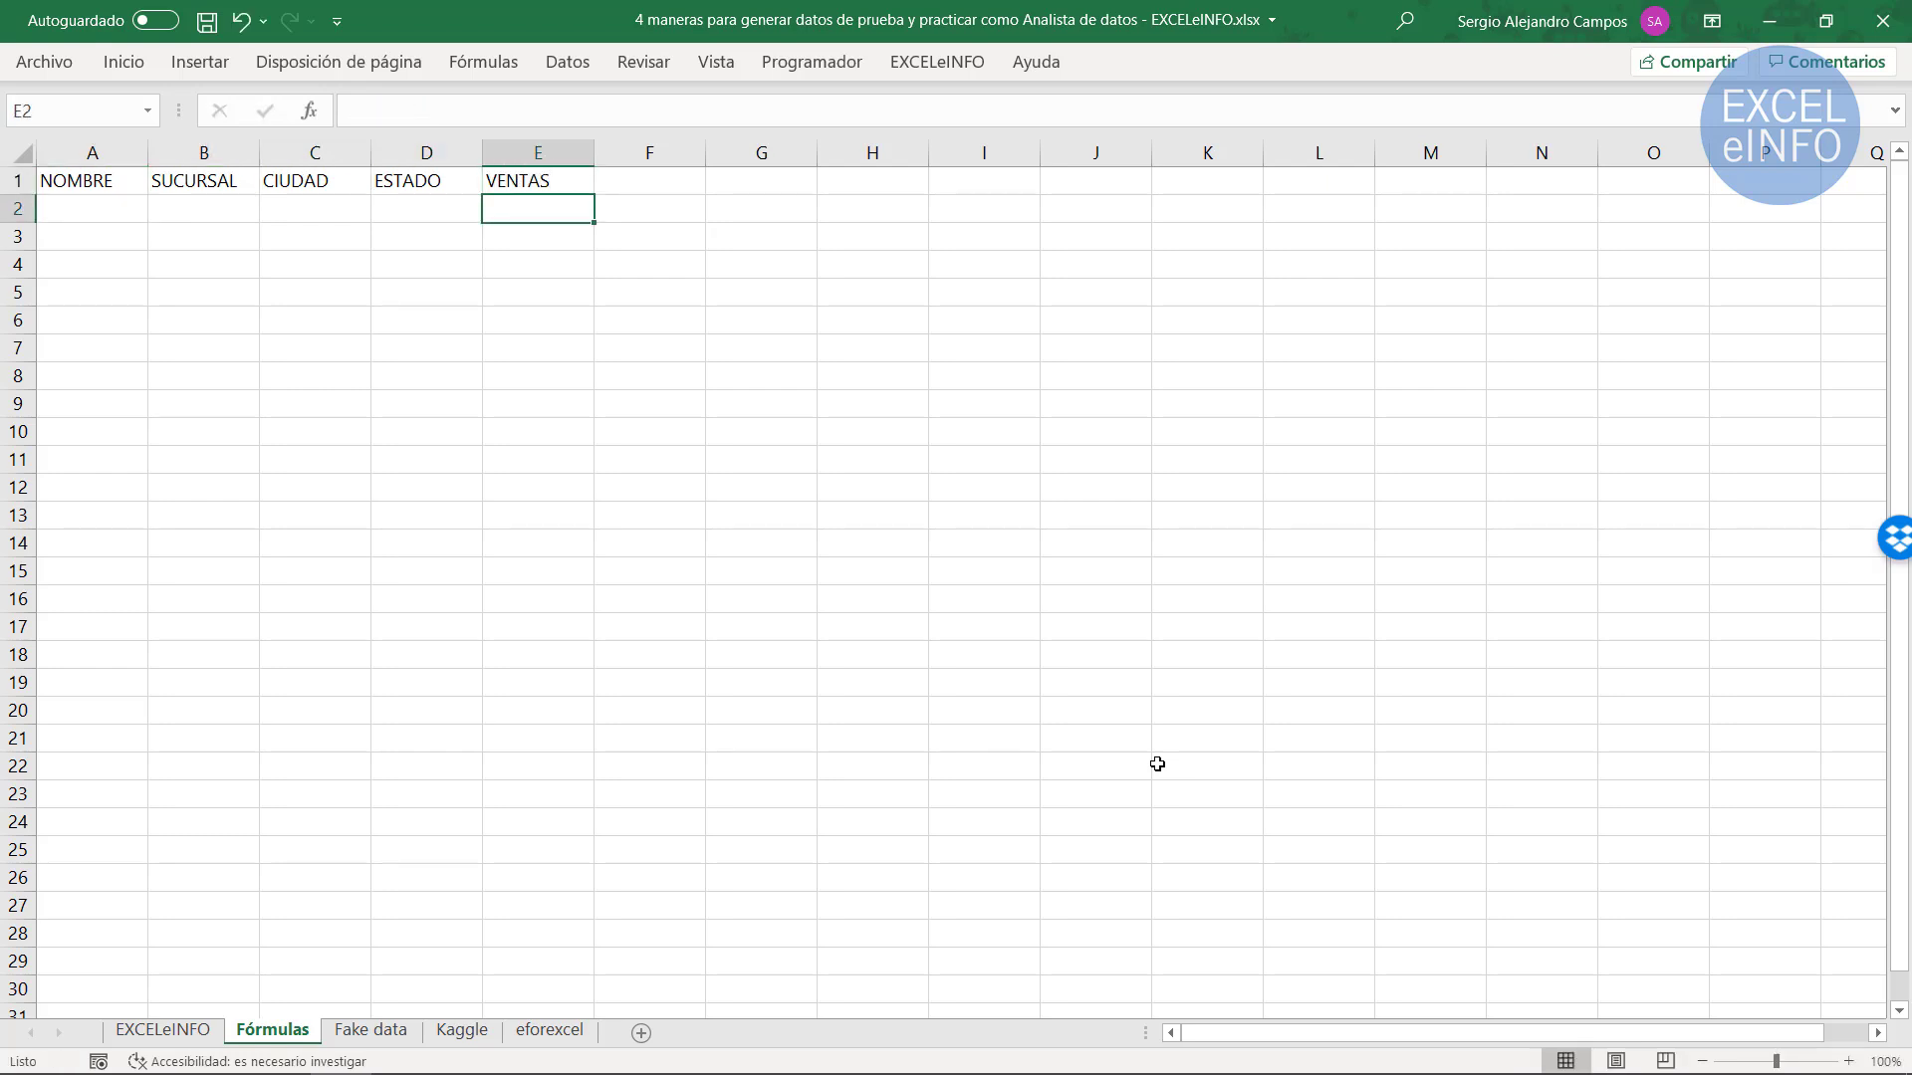
Fill E2:E30 with =ALEATORIO.ENTRE(100,100000) random sales values
key(shift+Down)
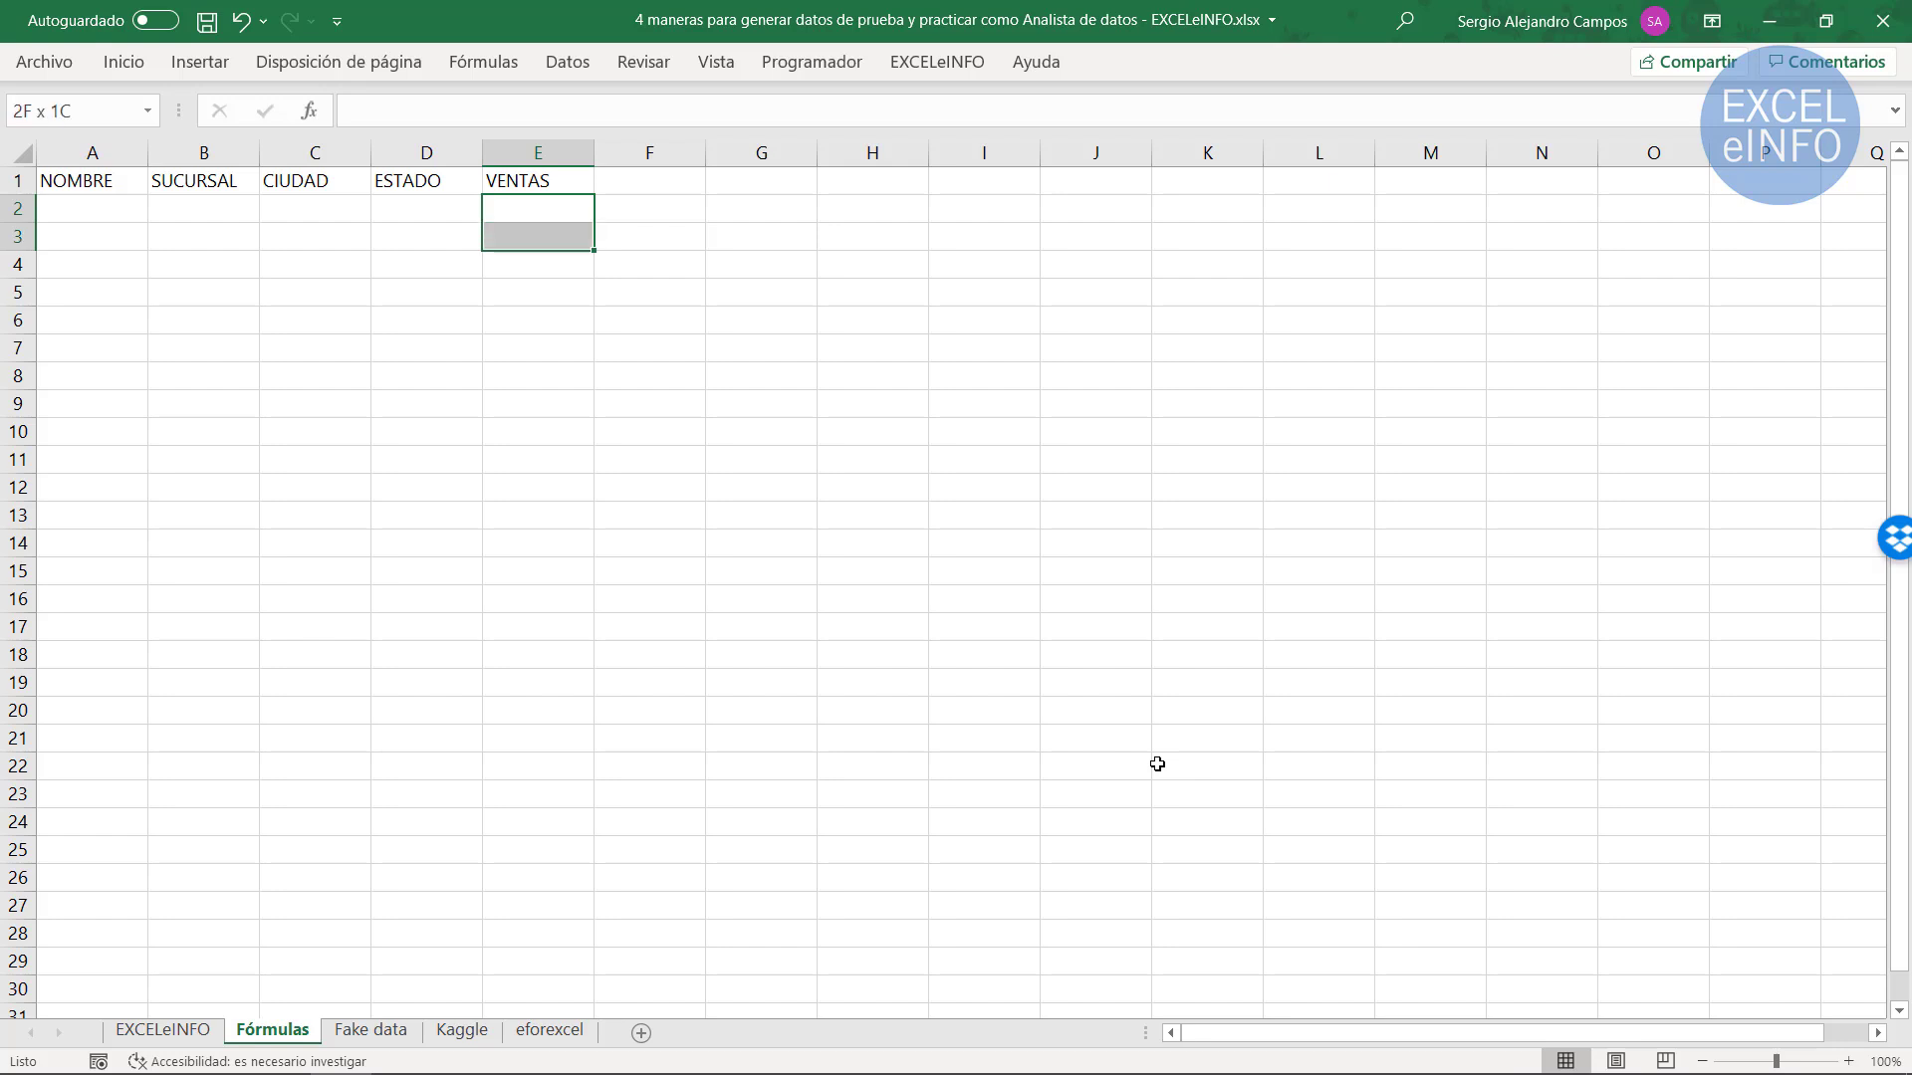
key(shift+Down)
key(shift+Down)
key(shift+Down)
key(shift+Down)
key(shift+Down)
key(shift+Down)
key(shift+Down)
key(shift+Down)
key(shift+Down)
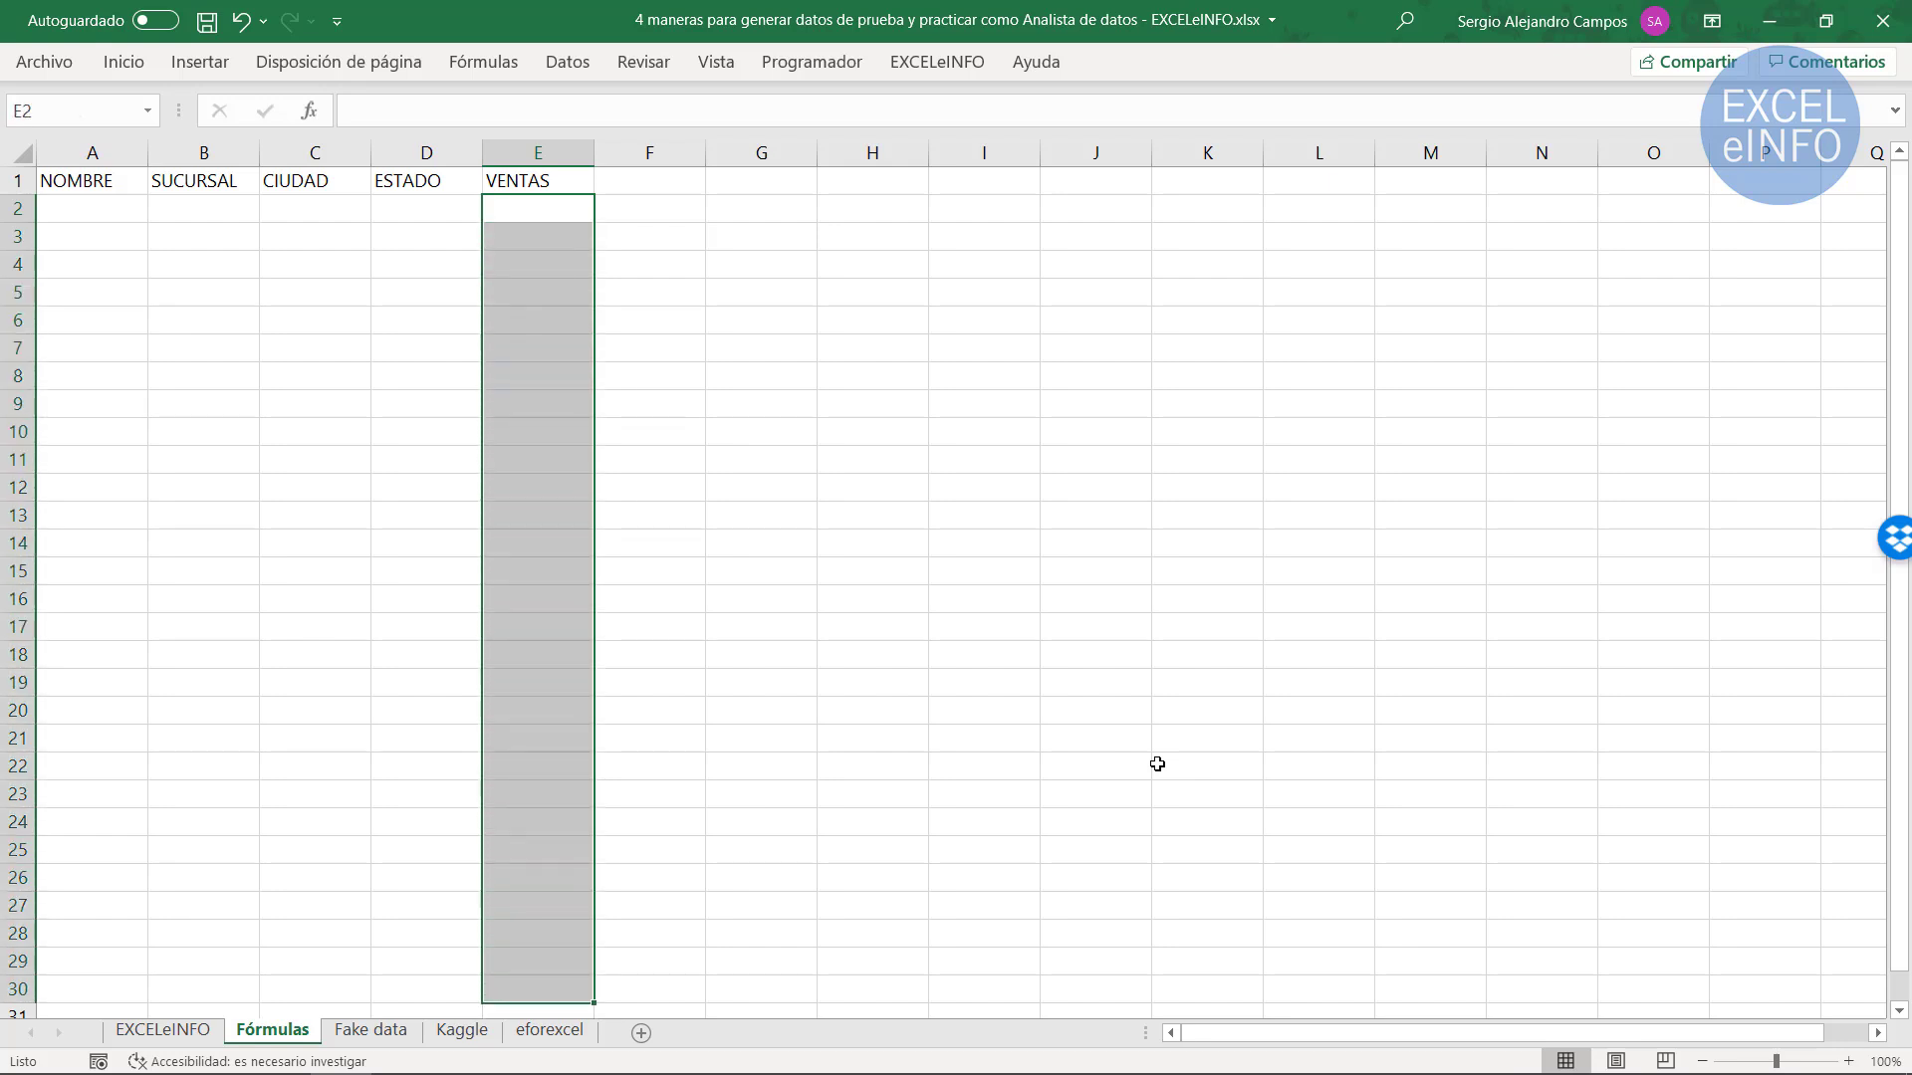
text(=)
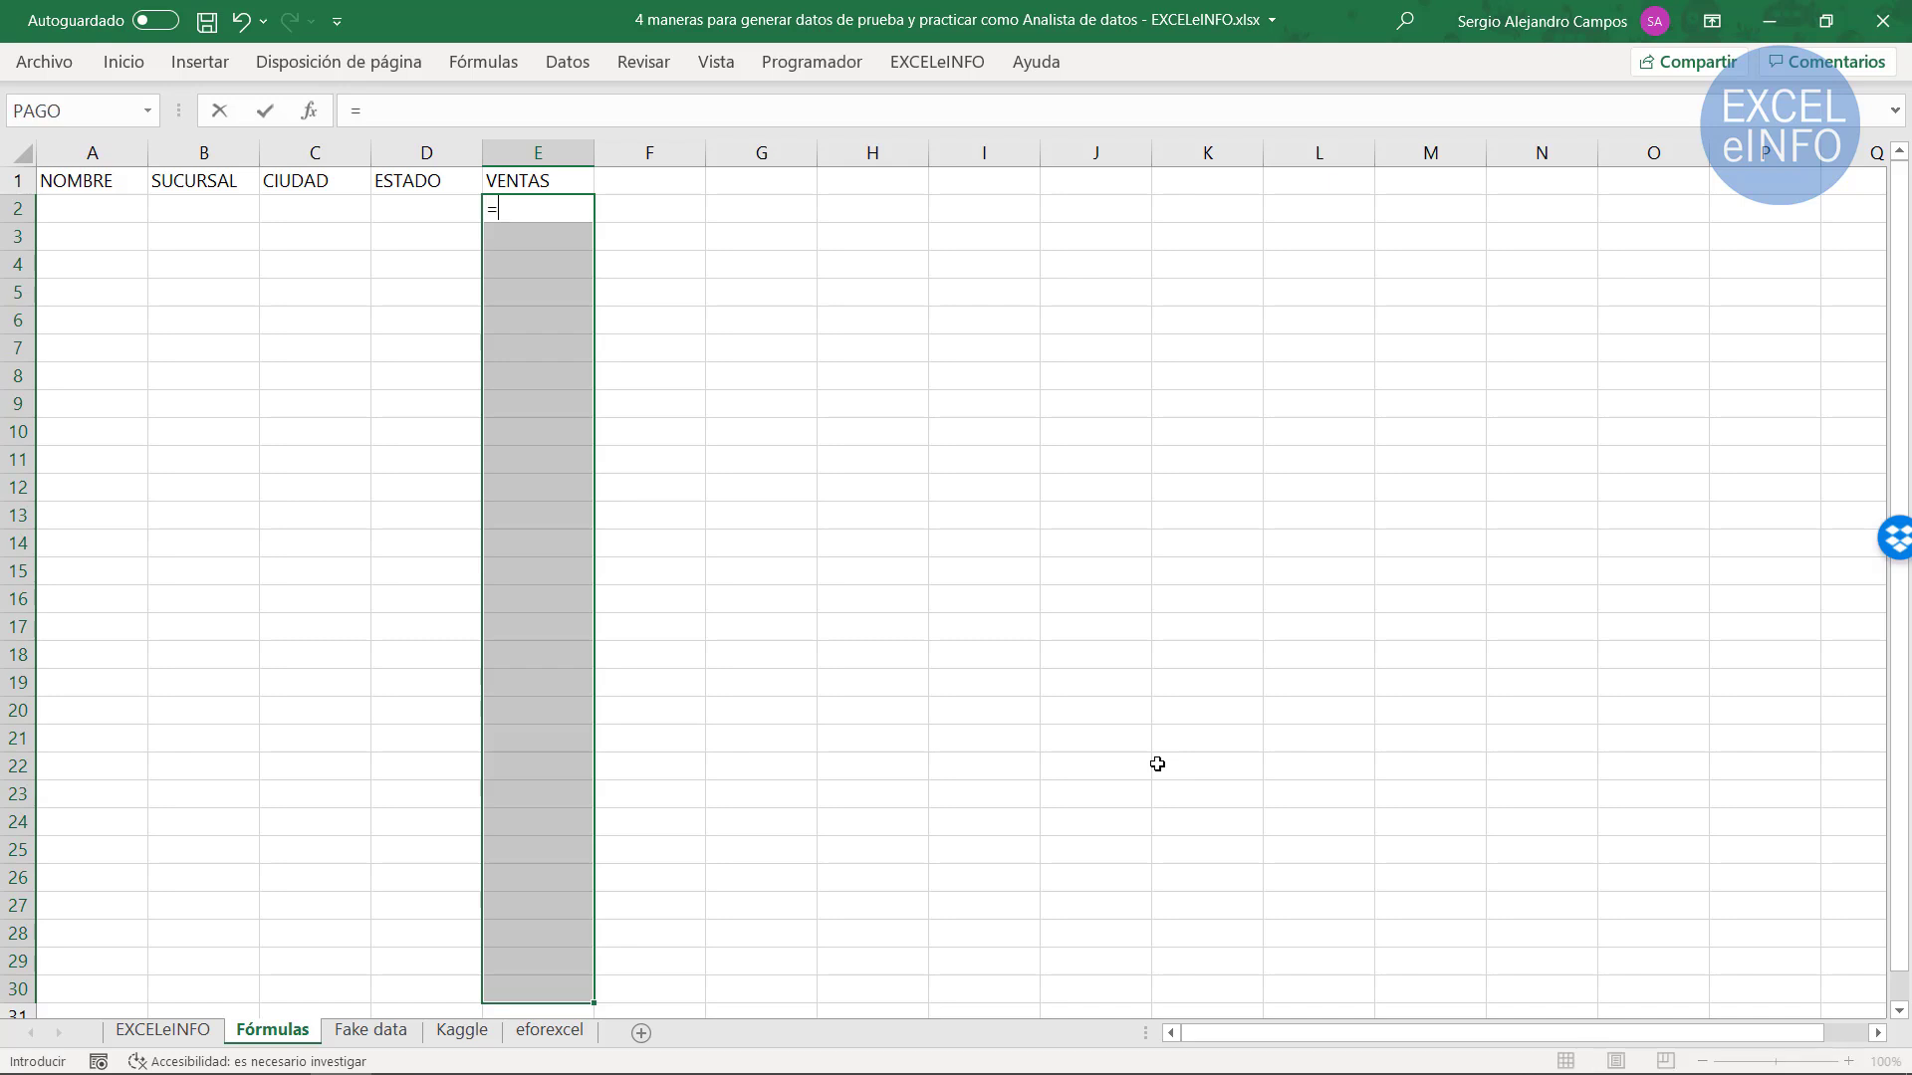
text(AL)
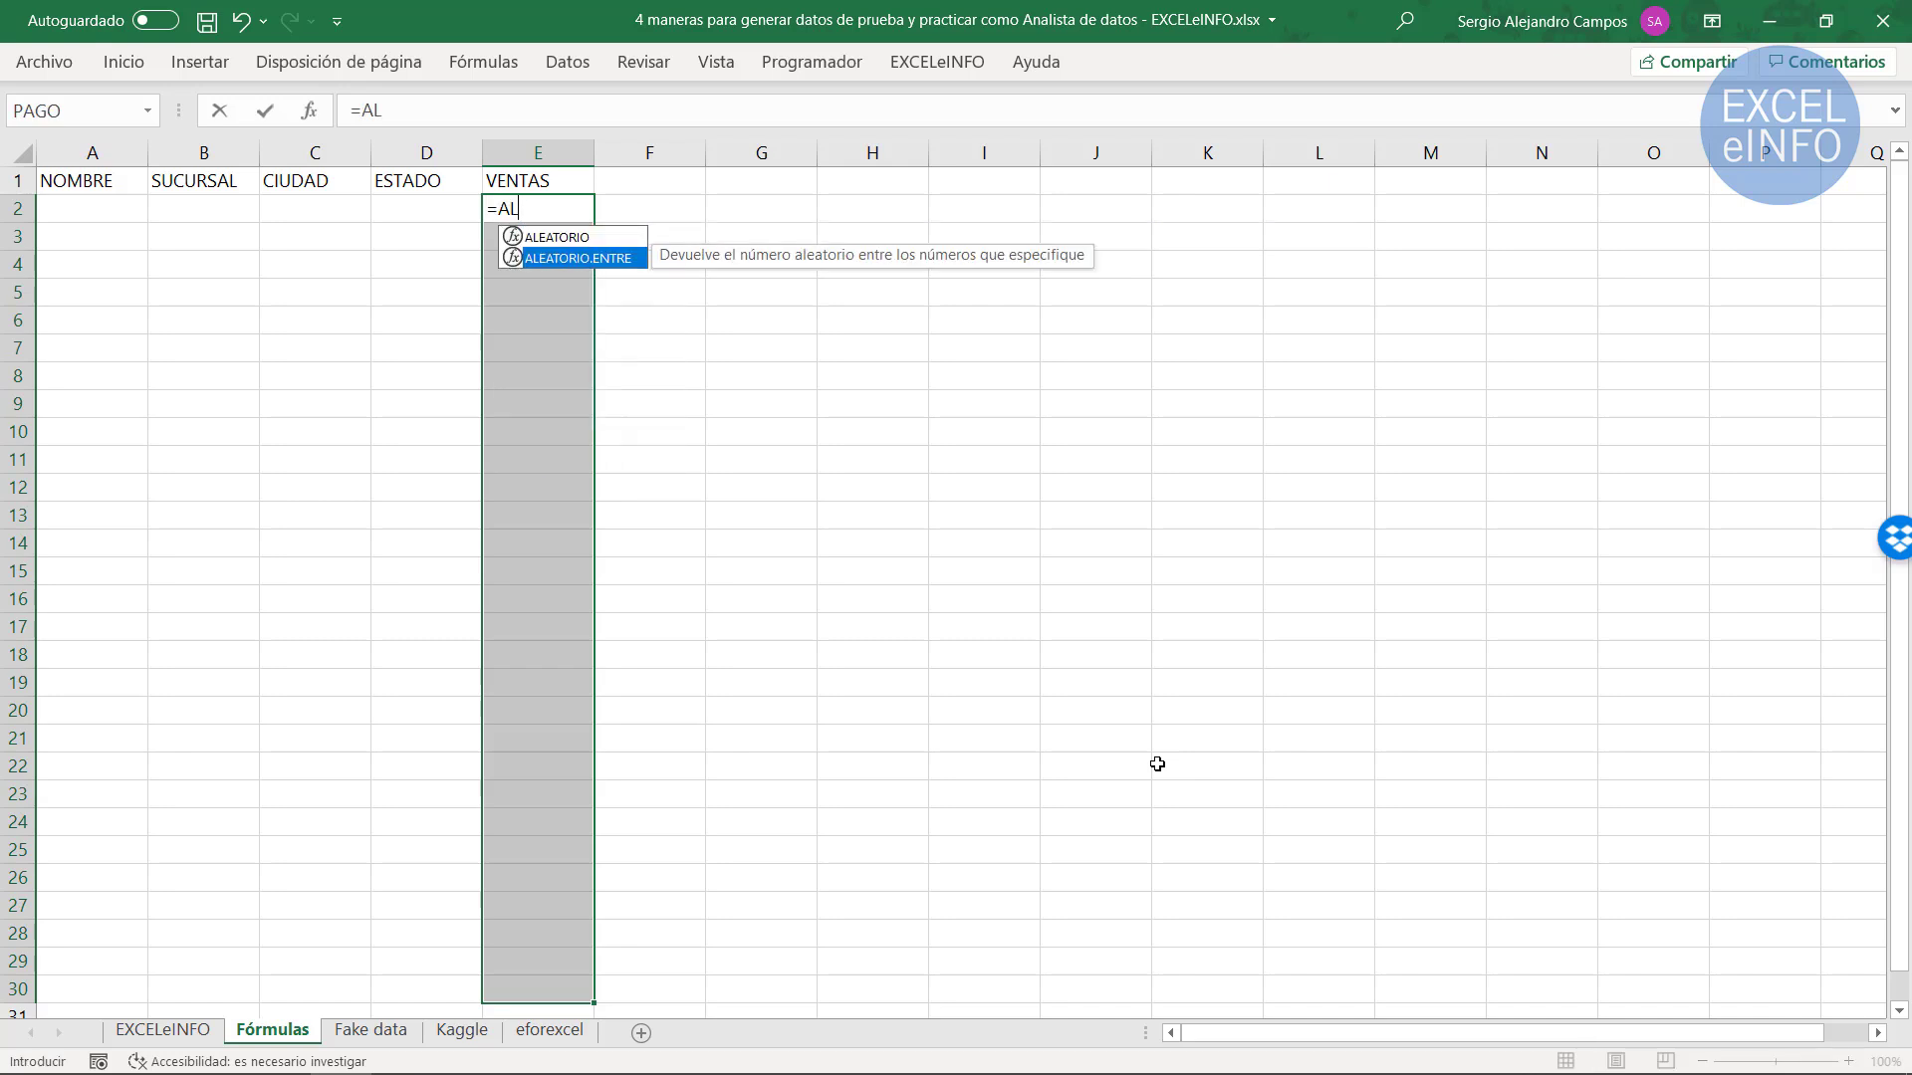
key(Tab)
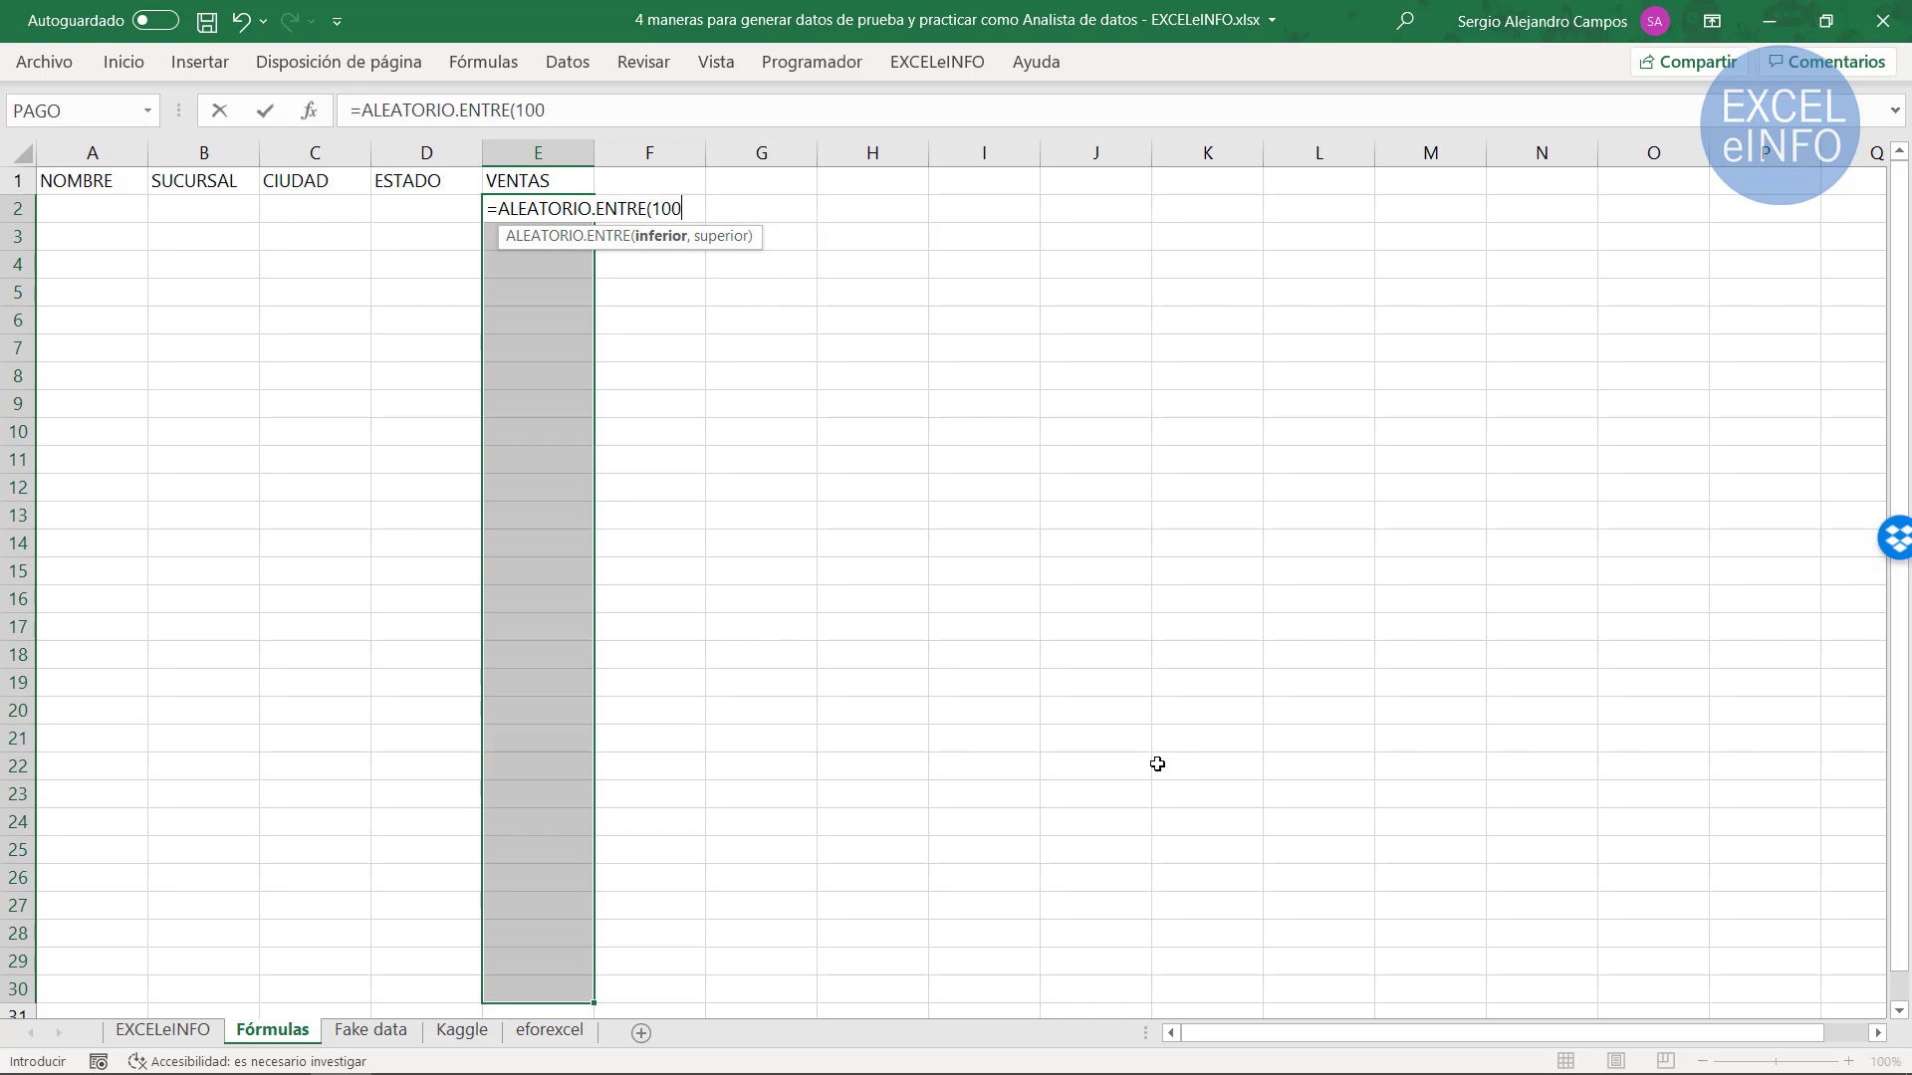
text(,100000)
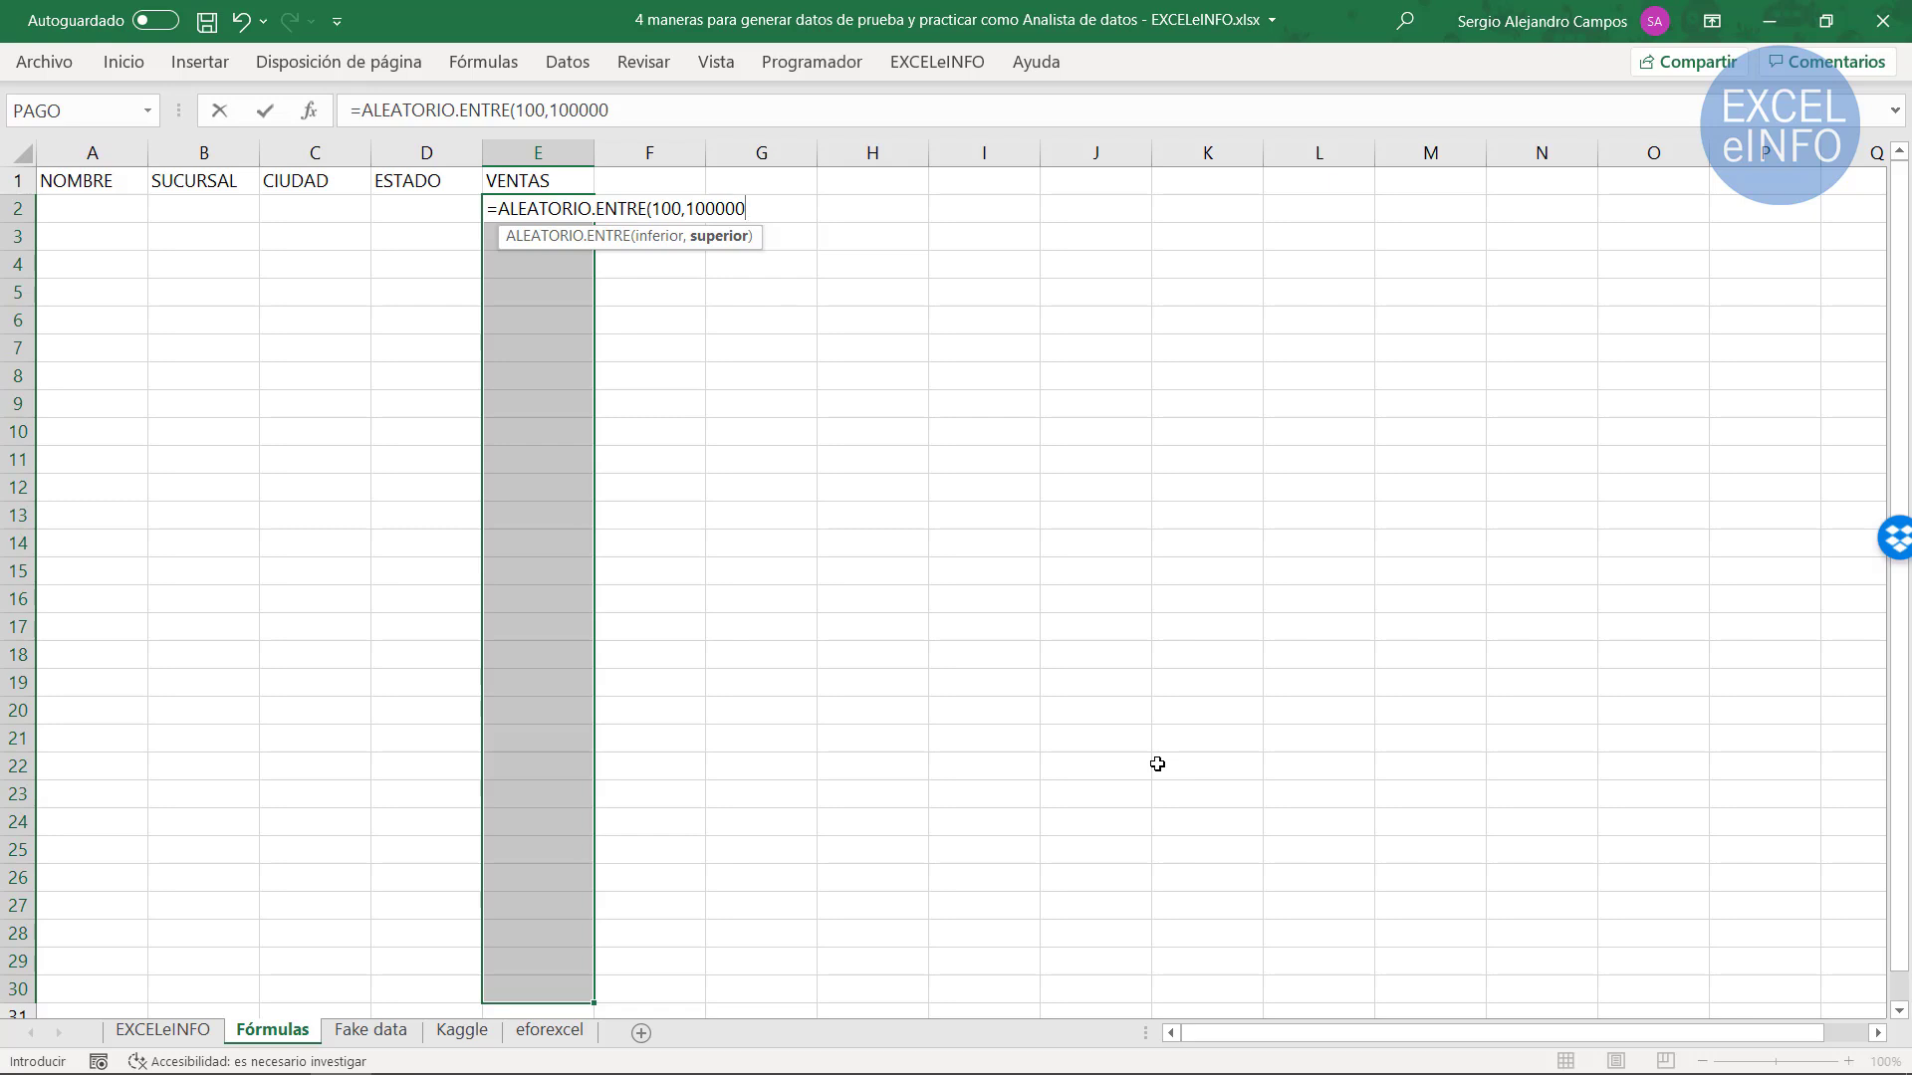
text())
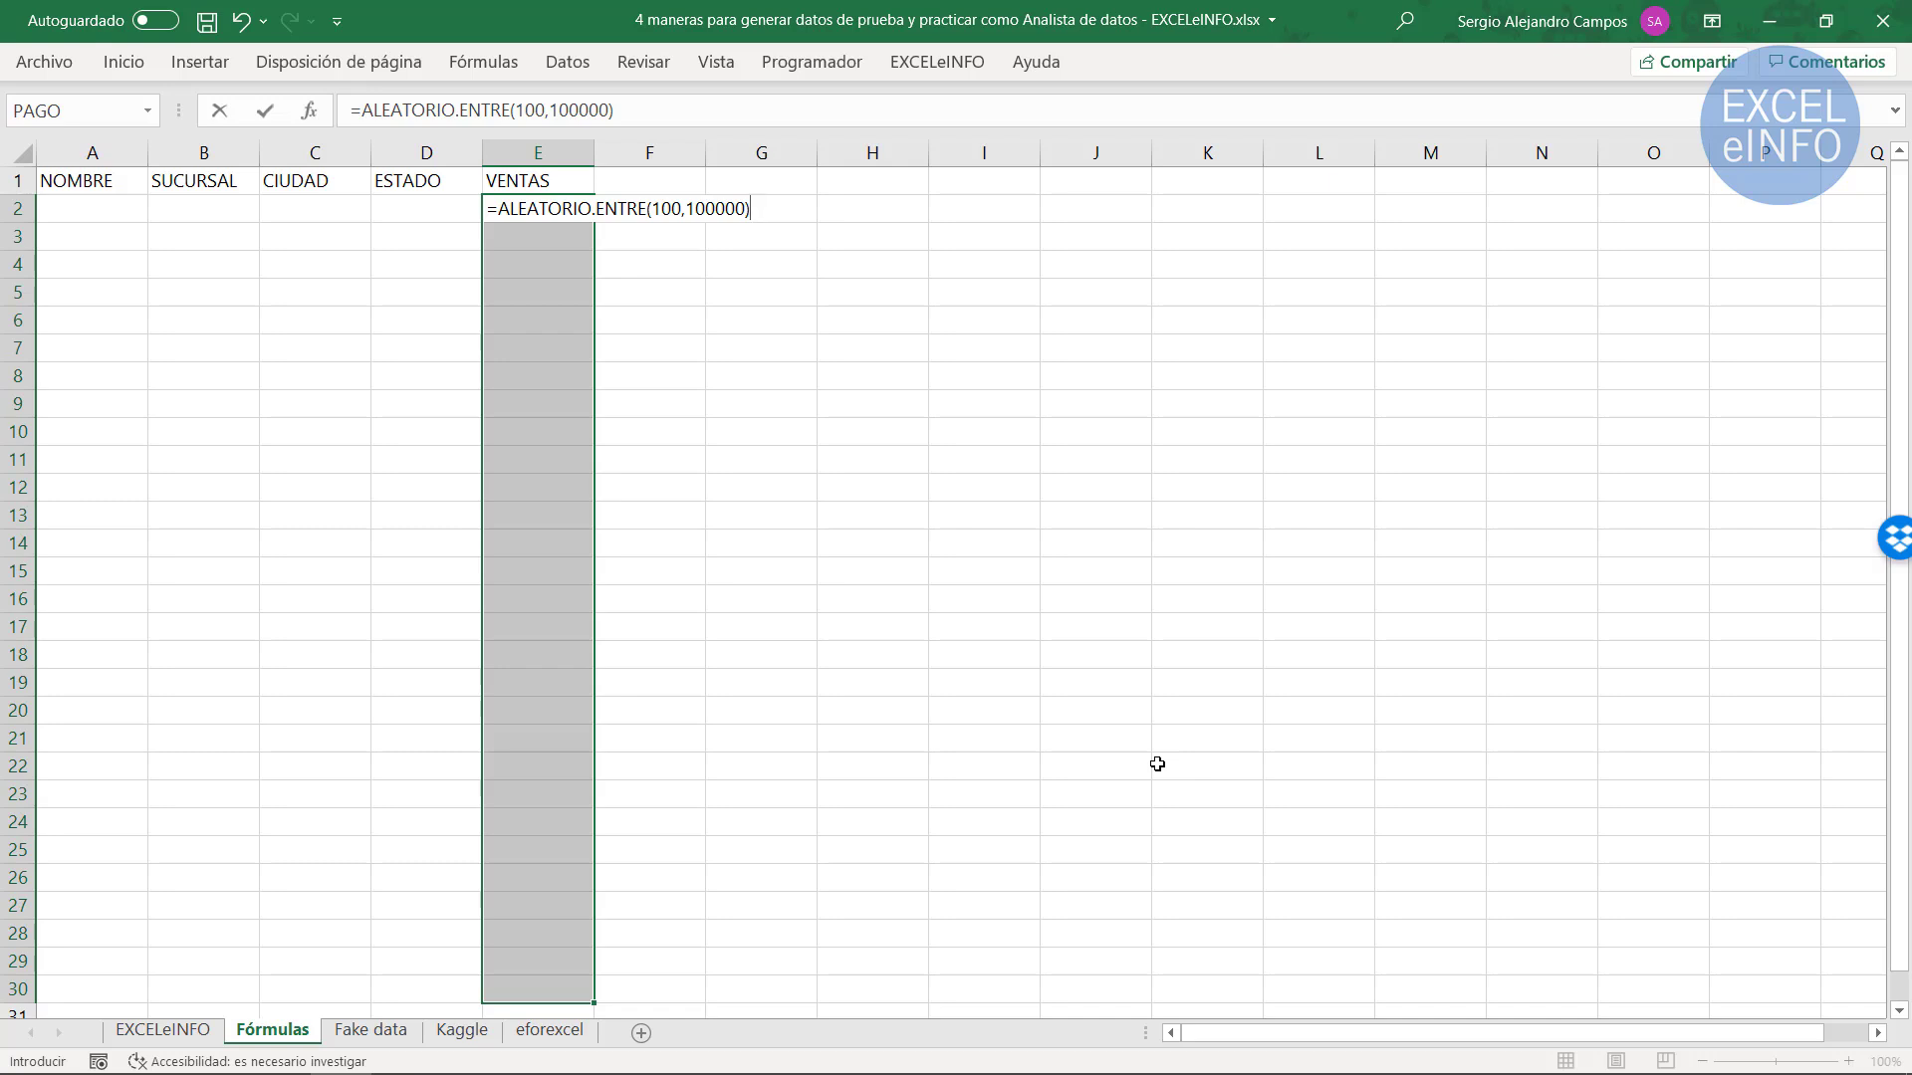
key(ctrl+Return)
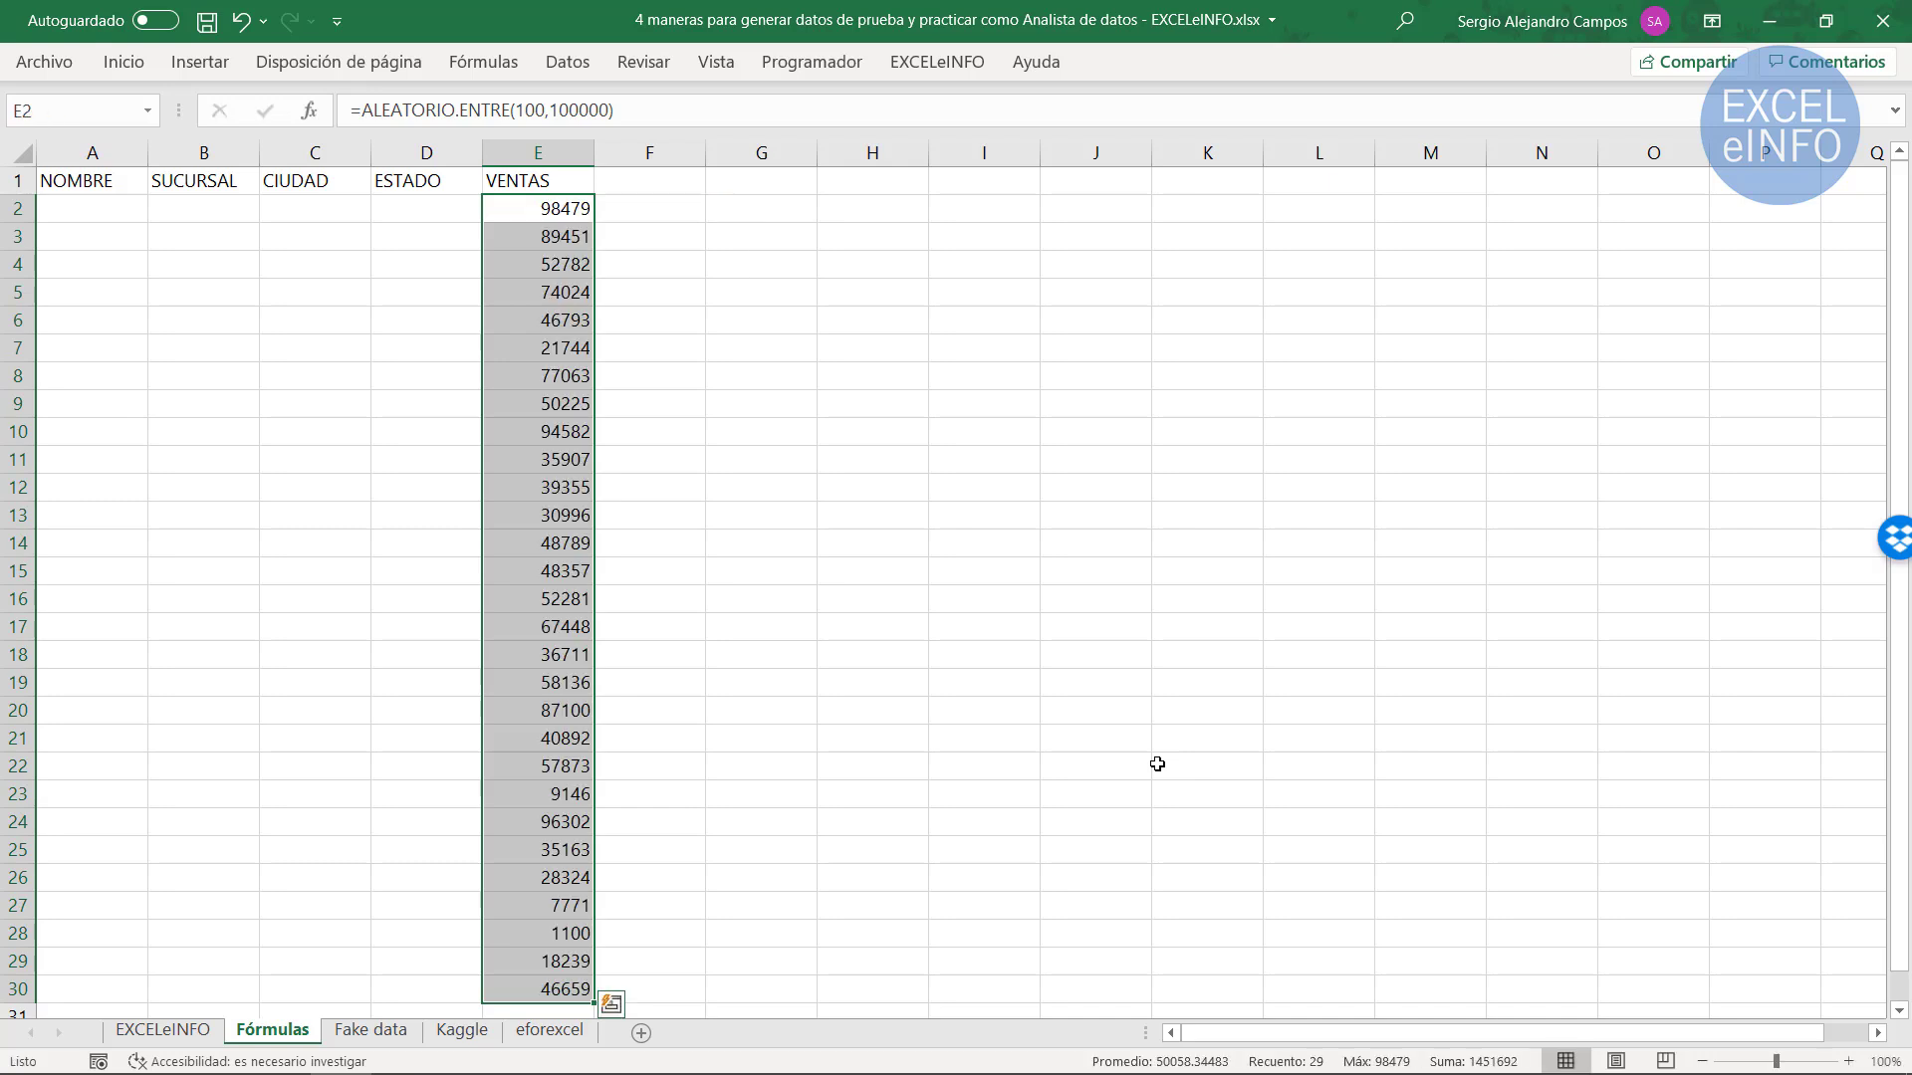
Select the range A2:D30 below the NOMBRE and other column headers
key(Home)
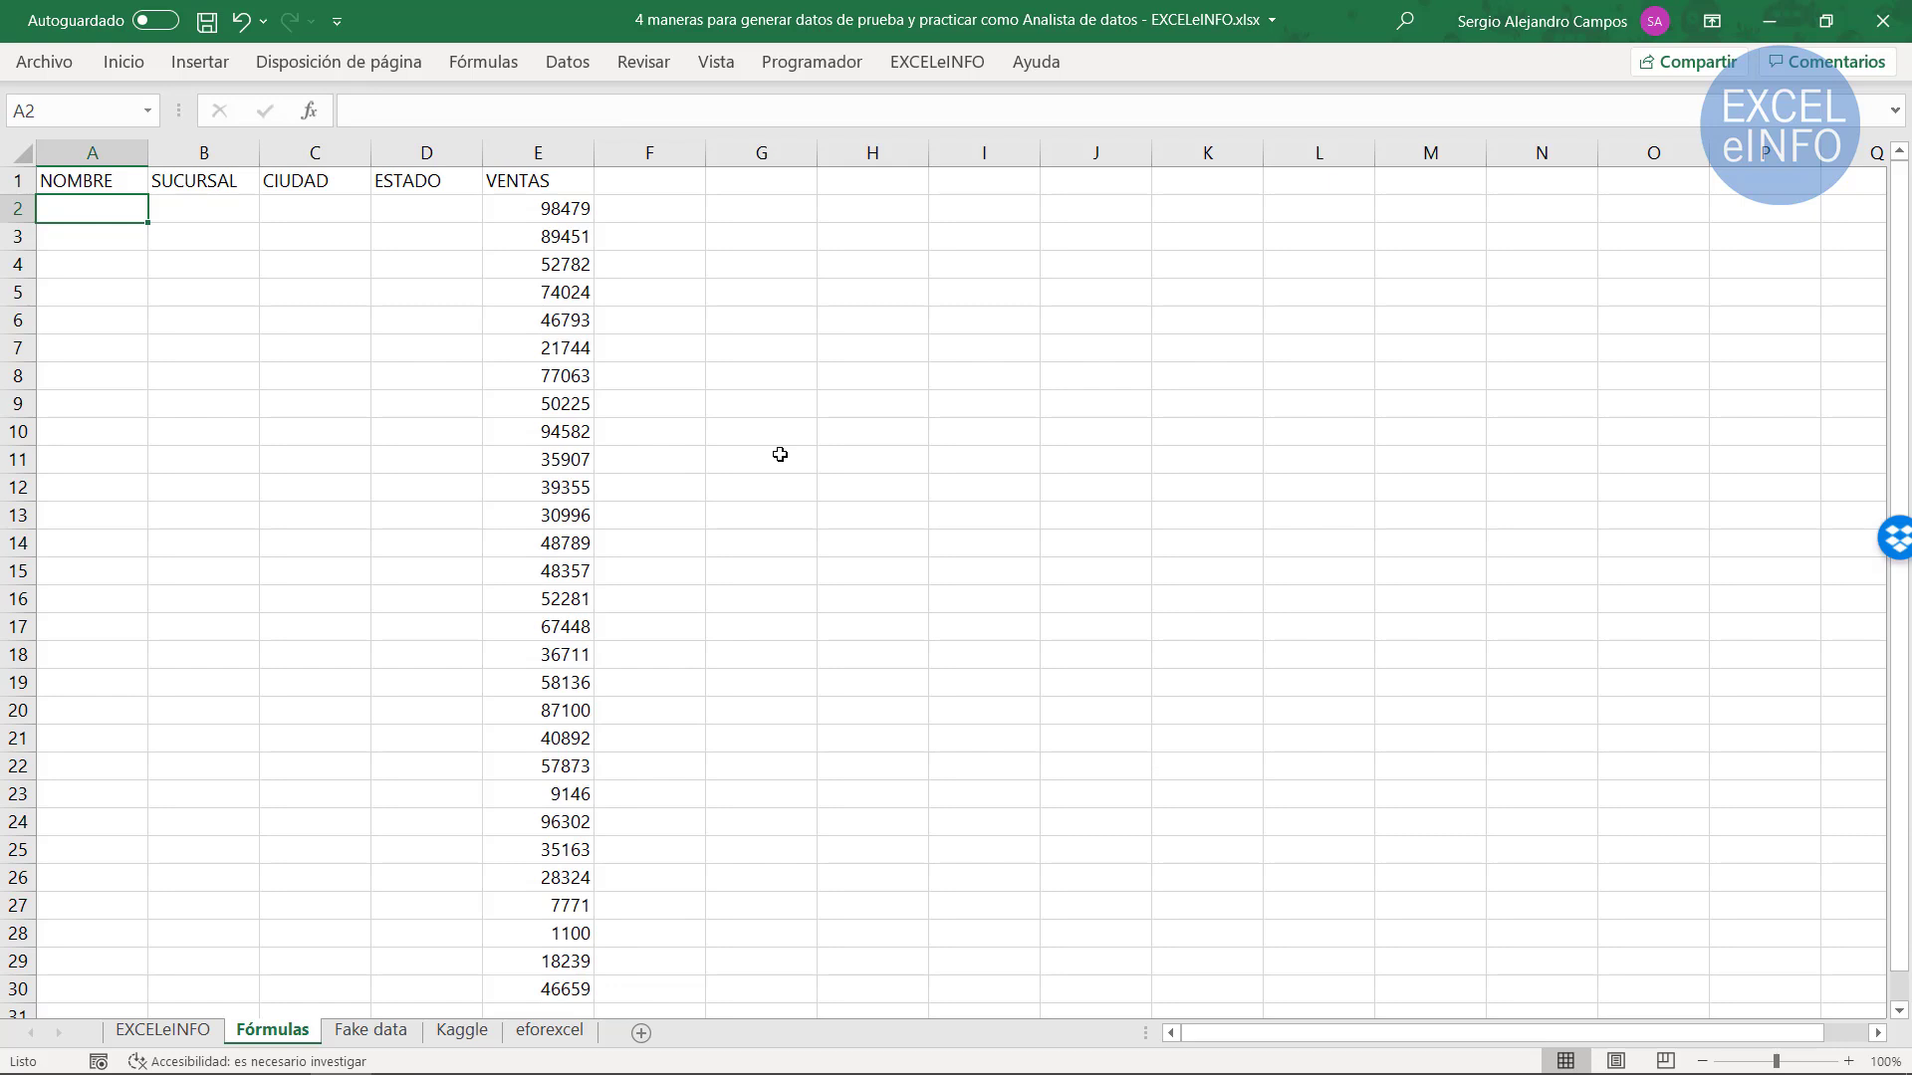
key(Up)
key(Down)
key(Right)
key(Right)
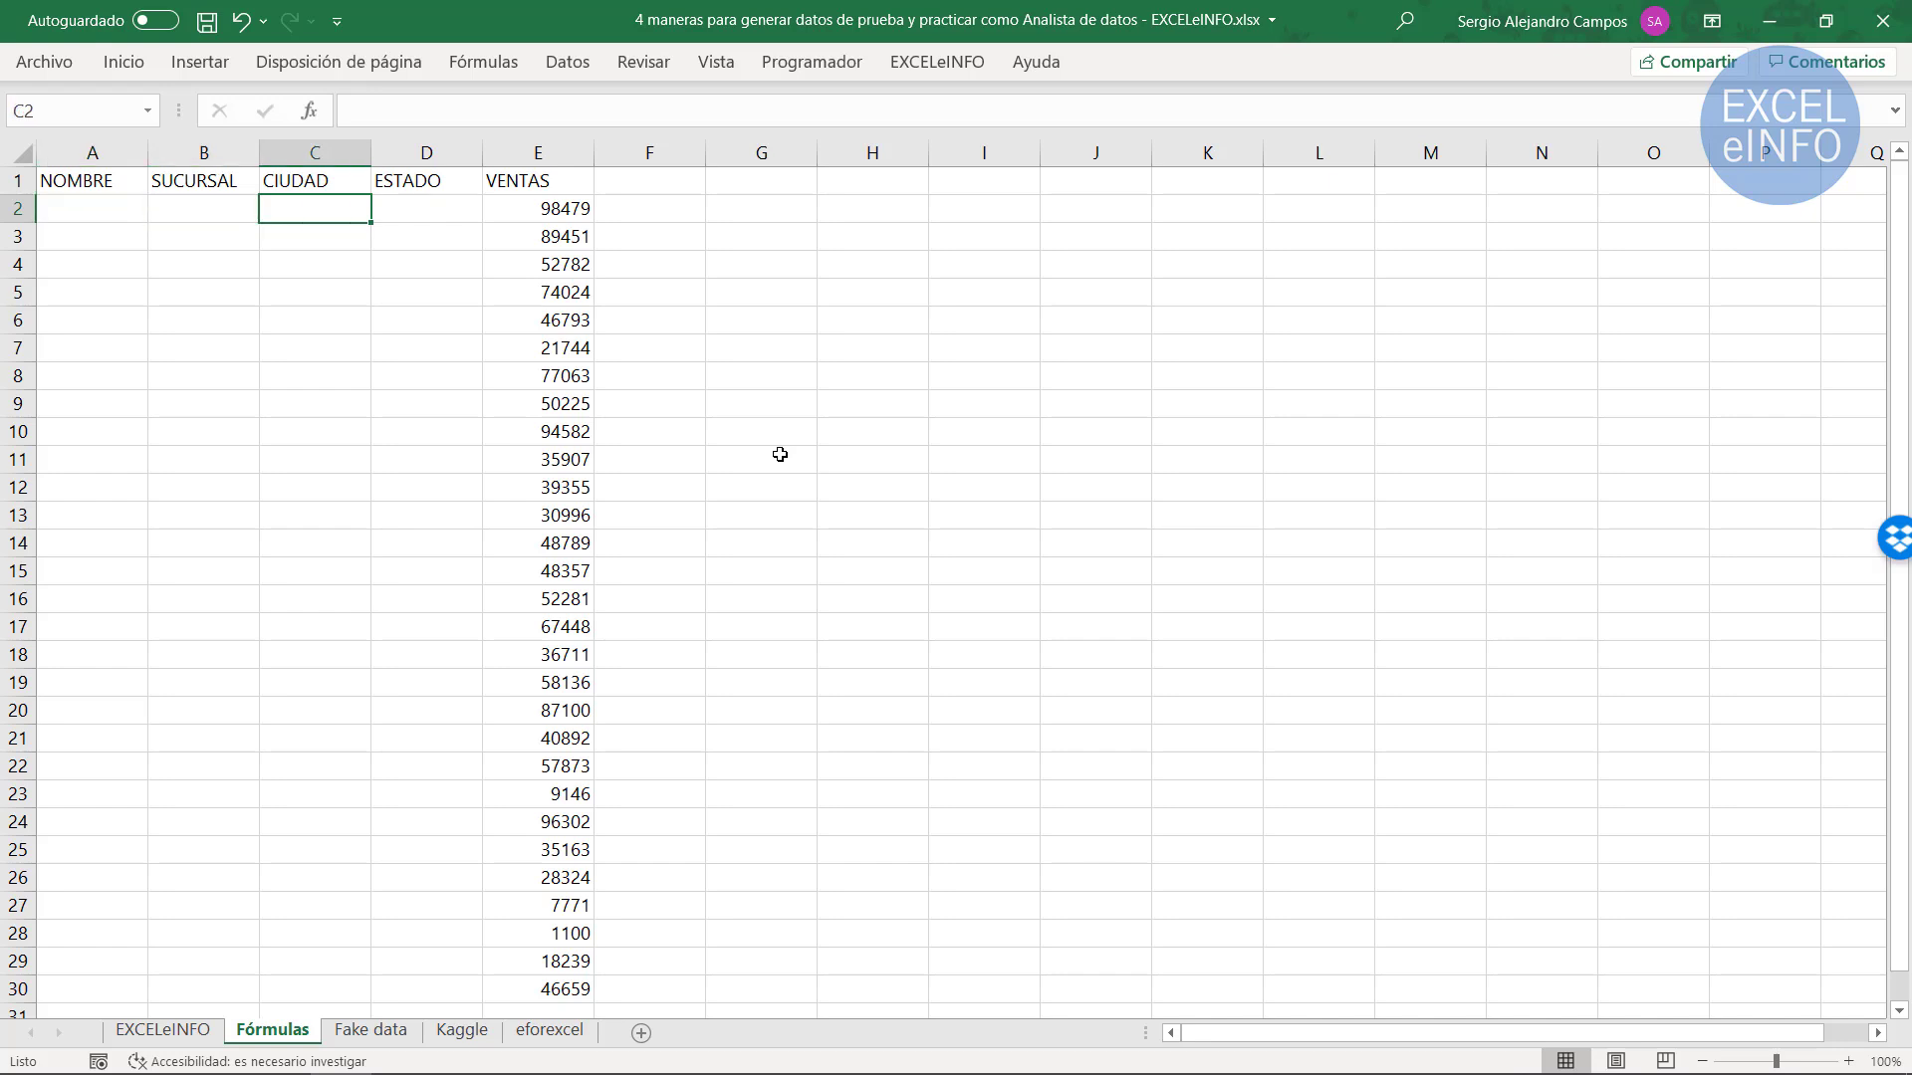
key(Right)
key(Left)
key(Left)
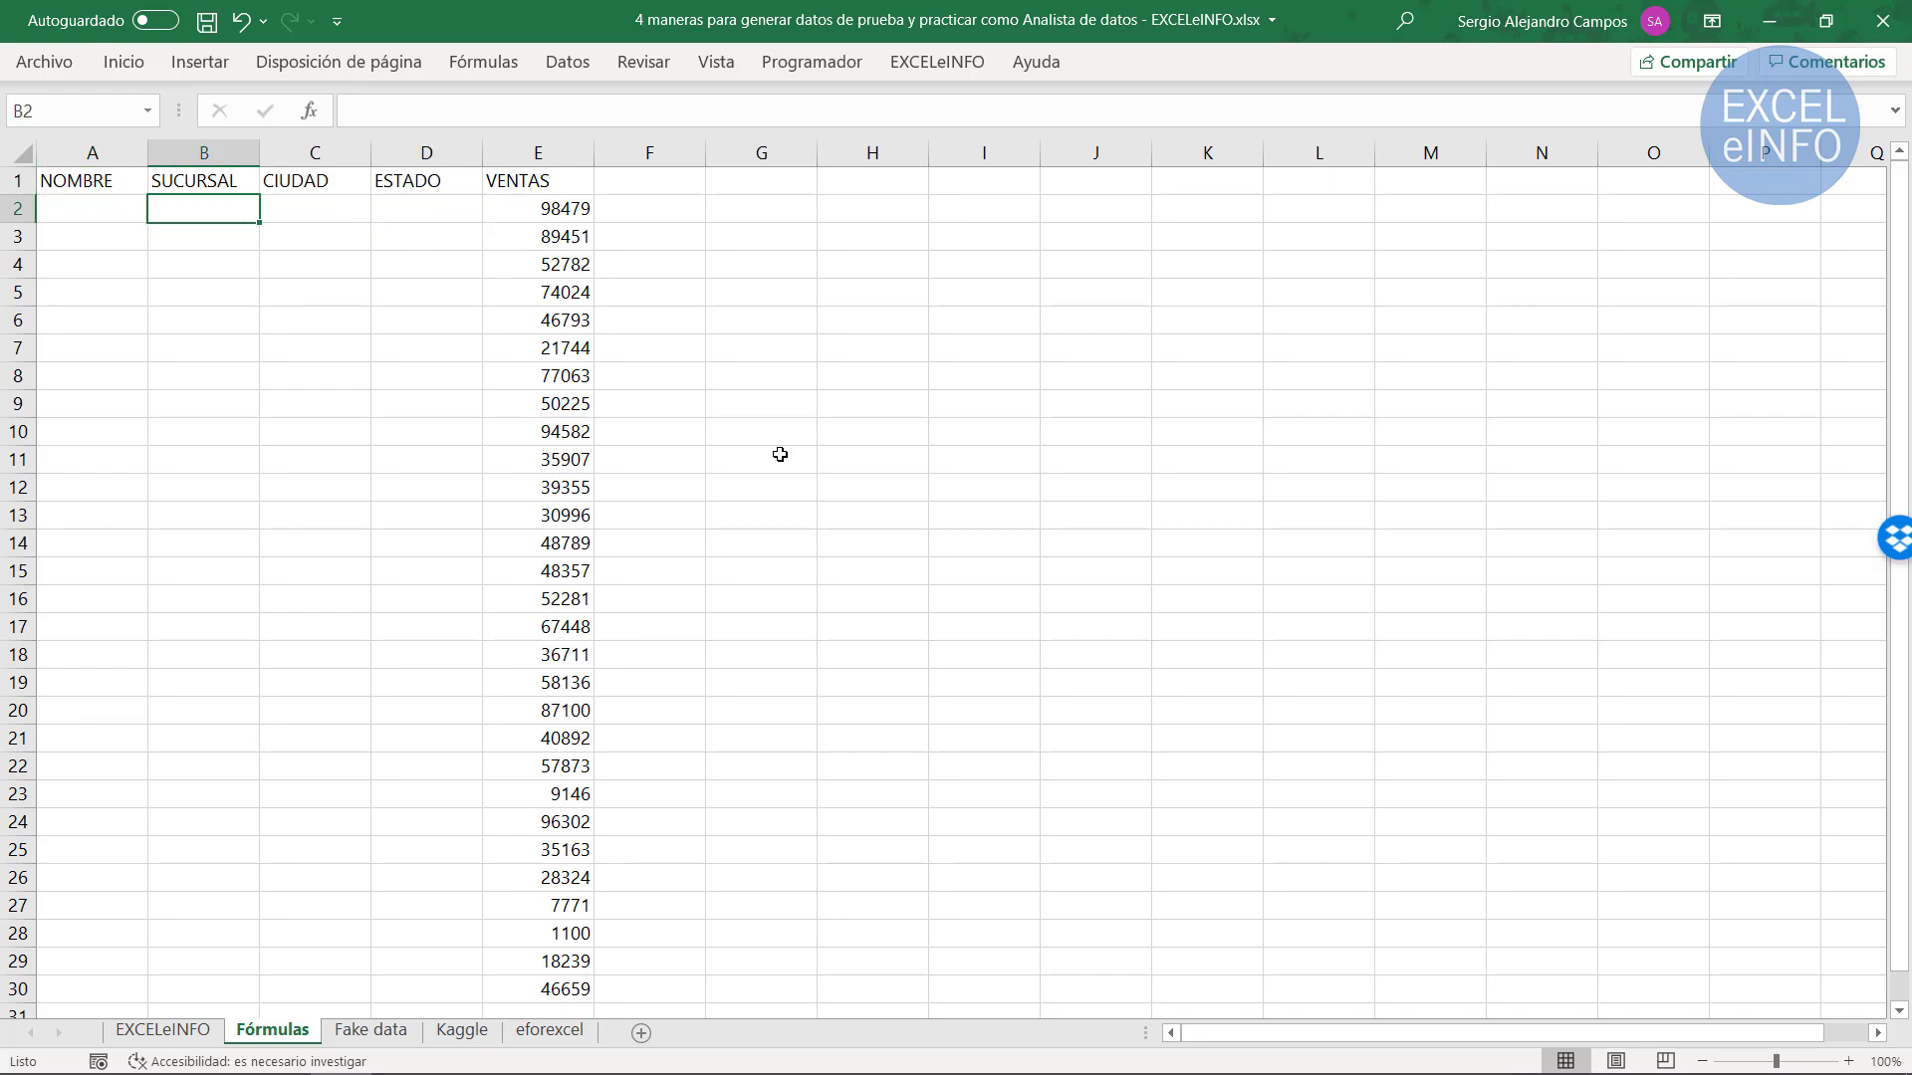
key(Left)
key(shift+Right)
key(shift+Right)
key(shift+Right)
key(shift+Down)
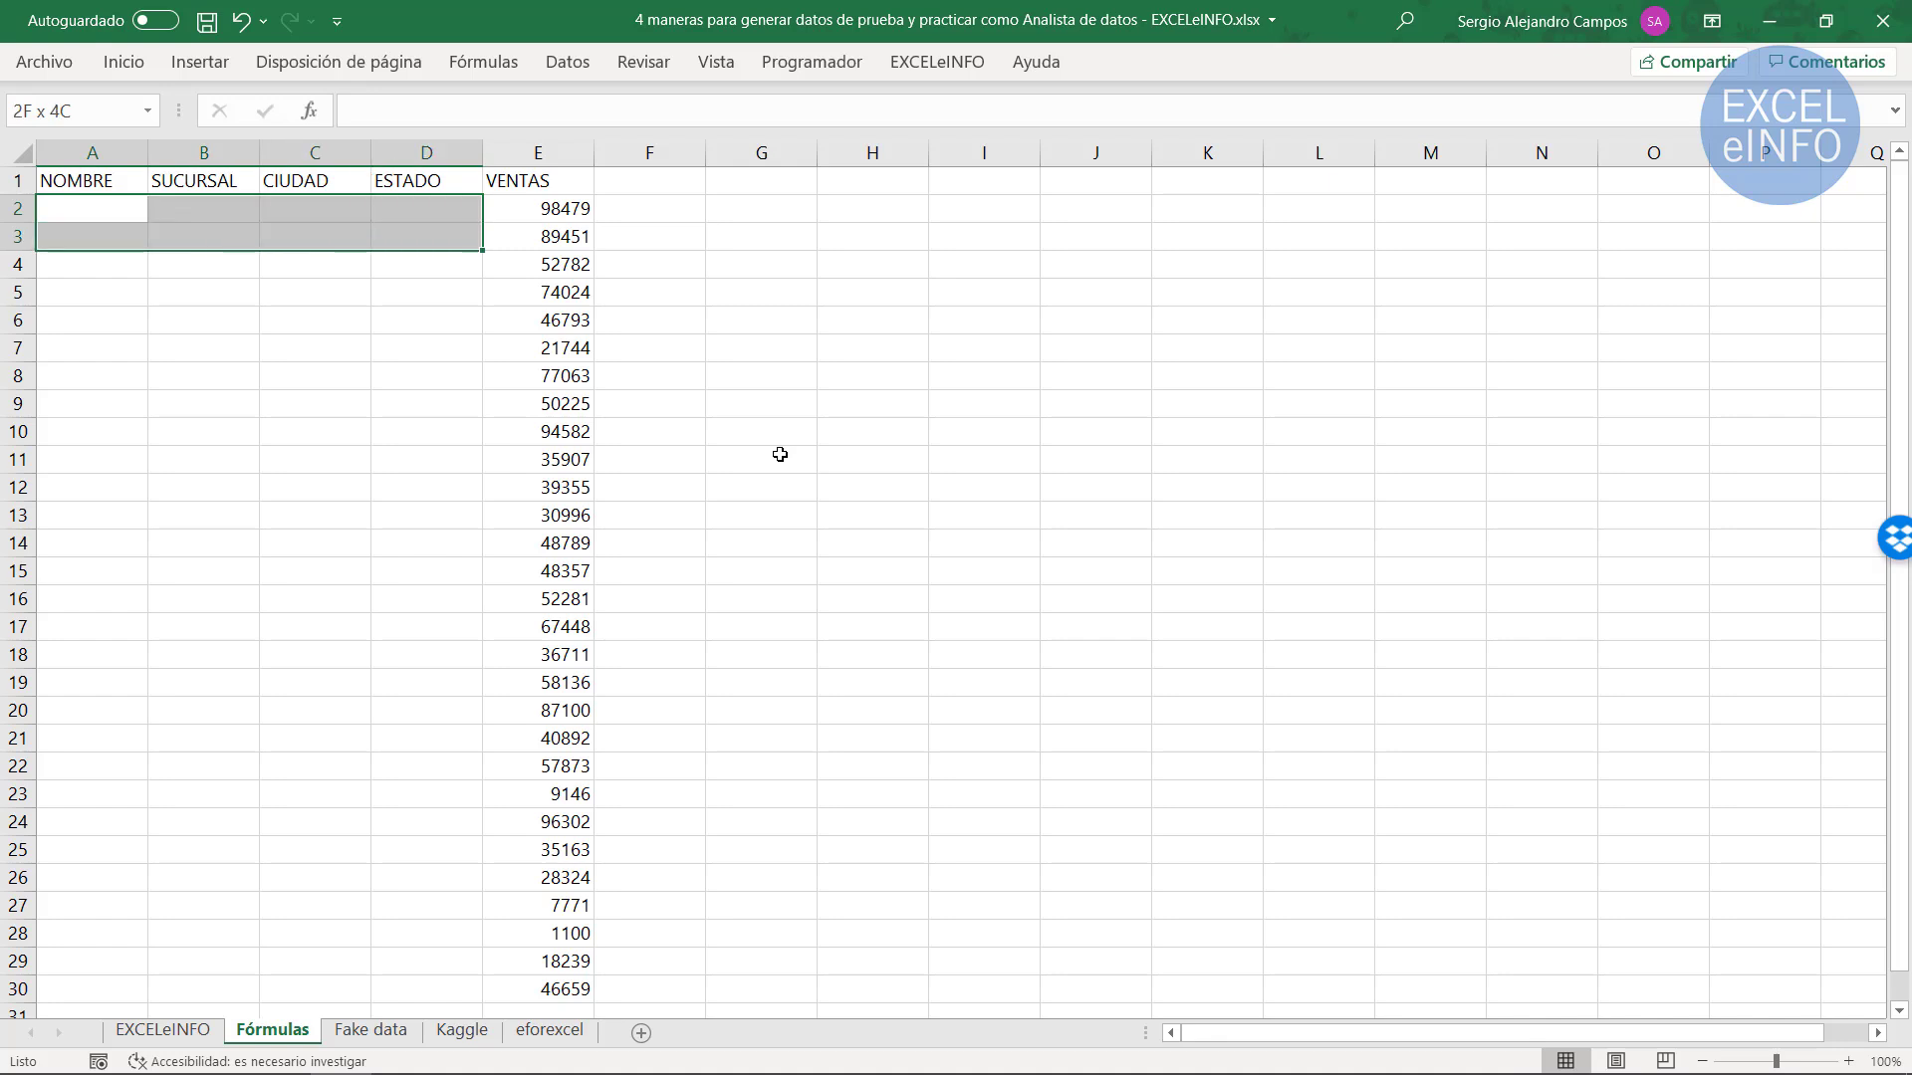
key(shift+Down)
key(shift+Down)
key(shift+Down)
key(shift+Down)
key(shift+Down)
key(shift+Down)
key(shift+Down)
key(shift+Down)
key(shift+Down)
key(shift+Down)
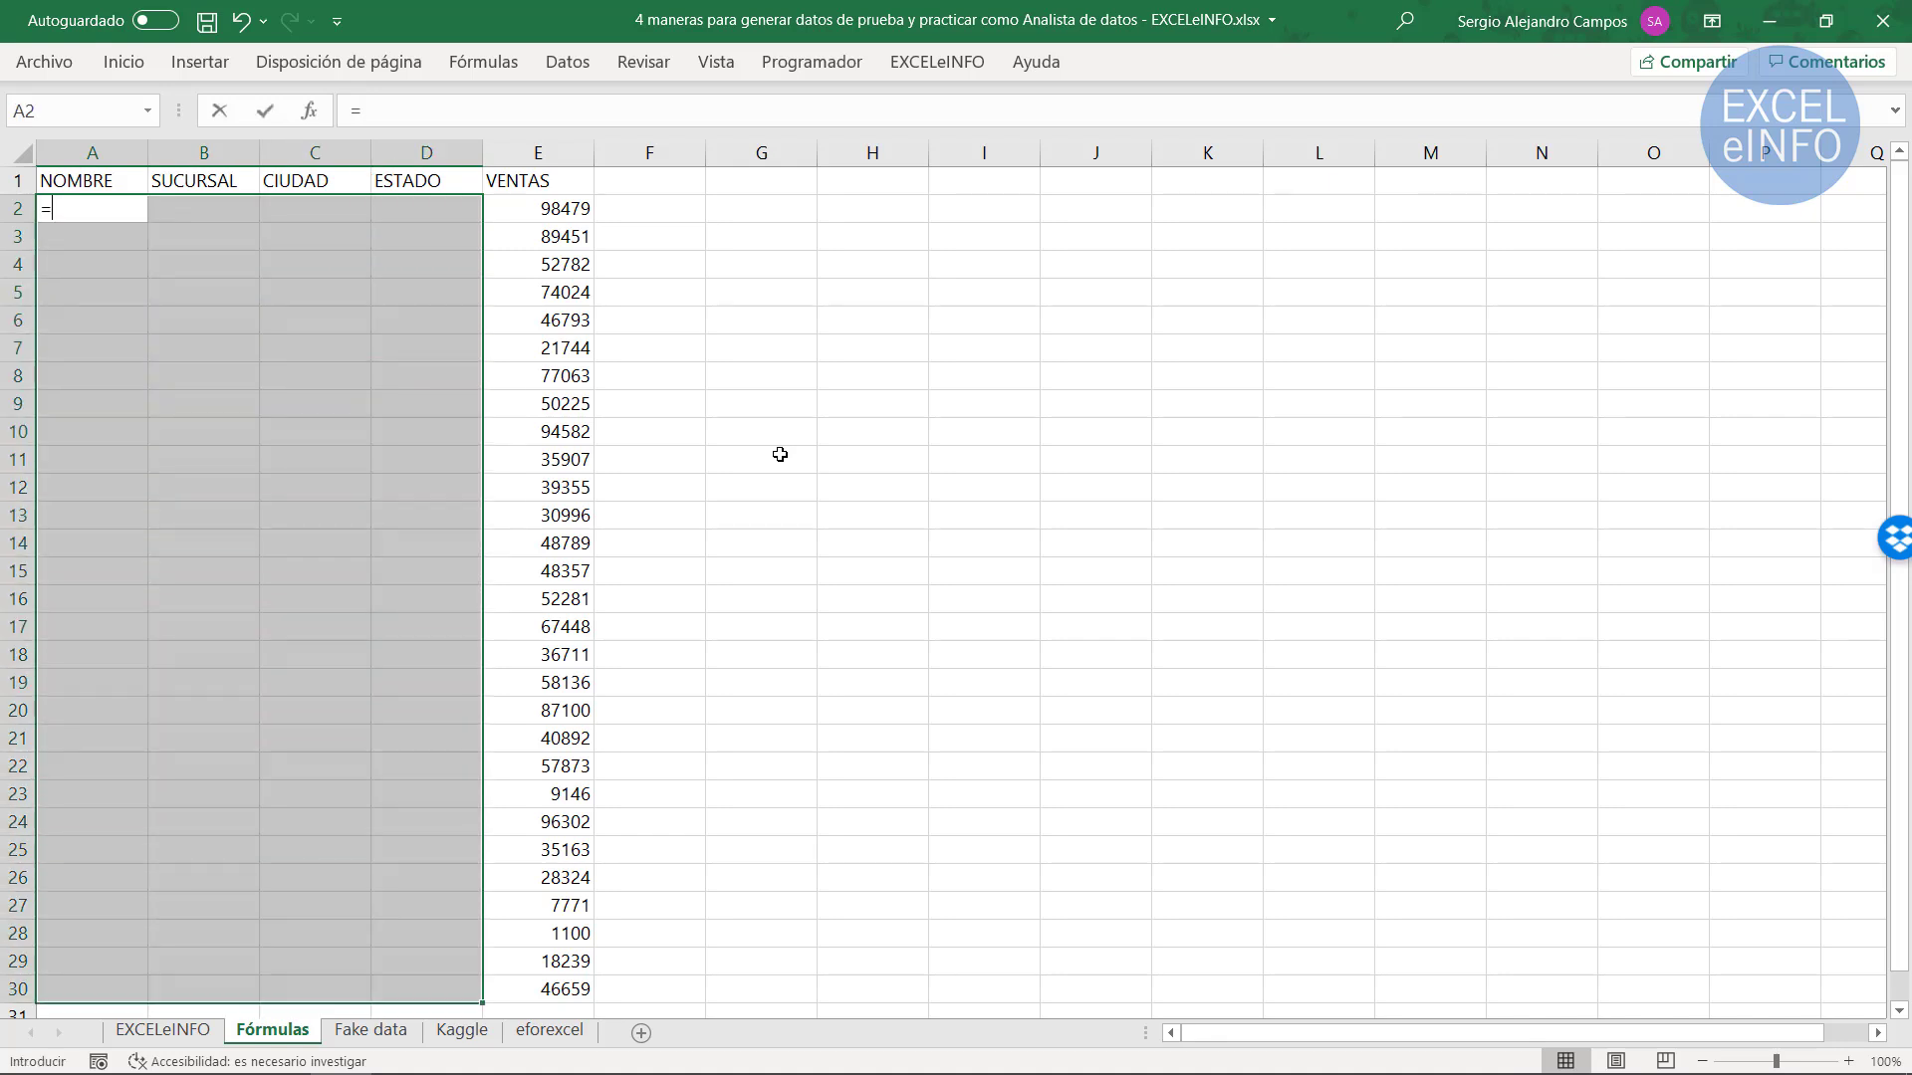
Fill A2:D30 with labels joining the row-locked header A$1 and ALEATORIO.ENTRE(1,50)
text(=)
key(Up)
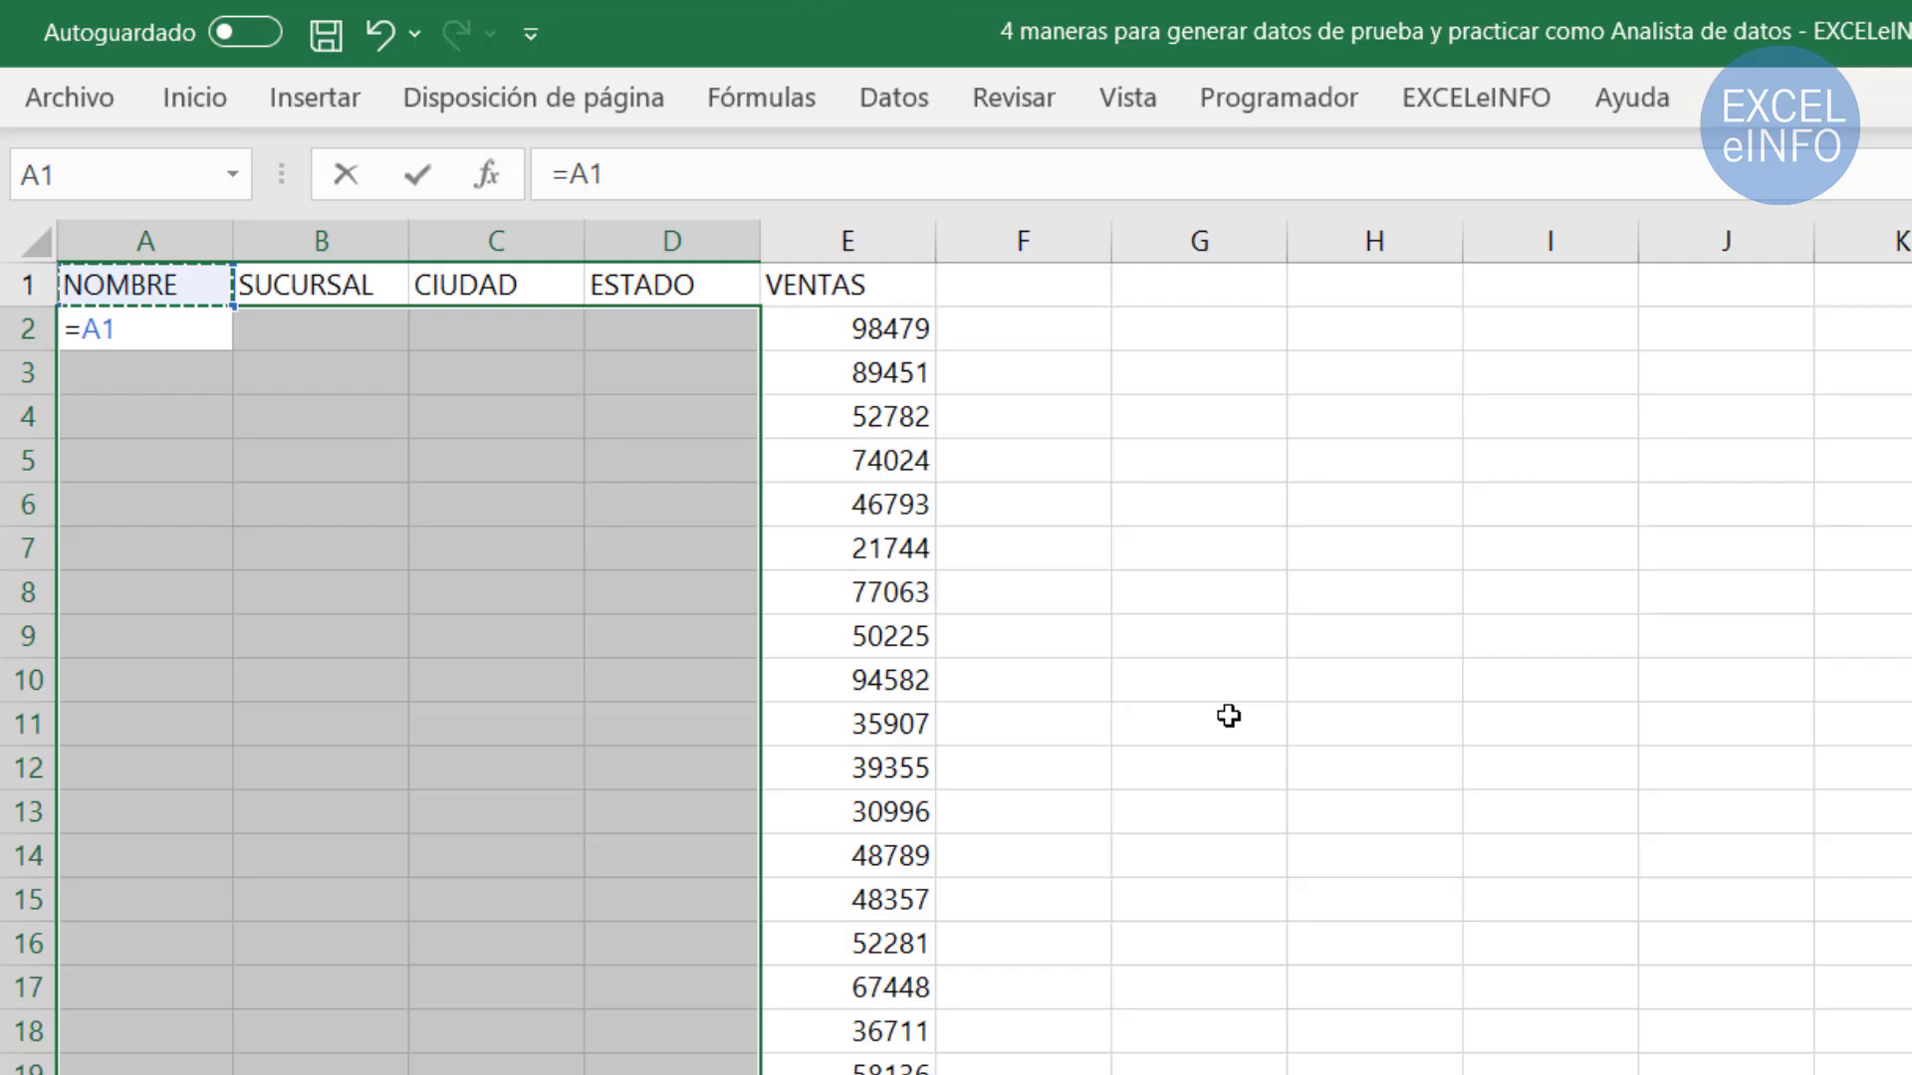
key(F4)
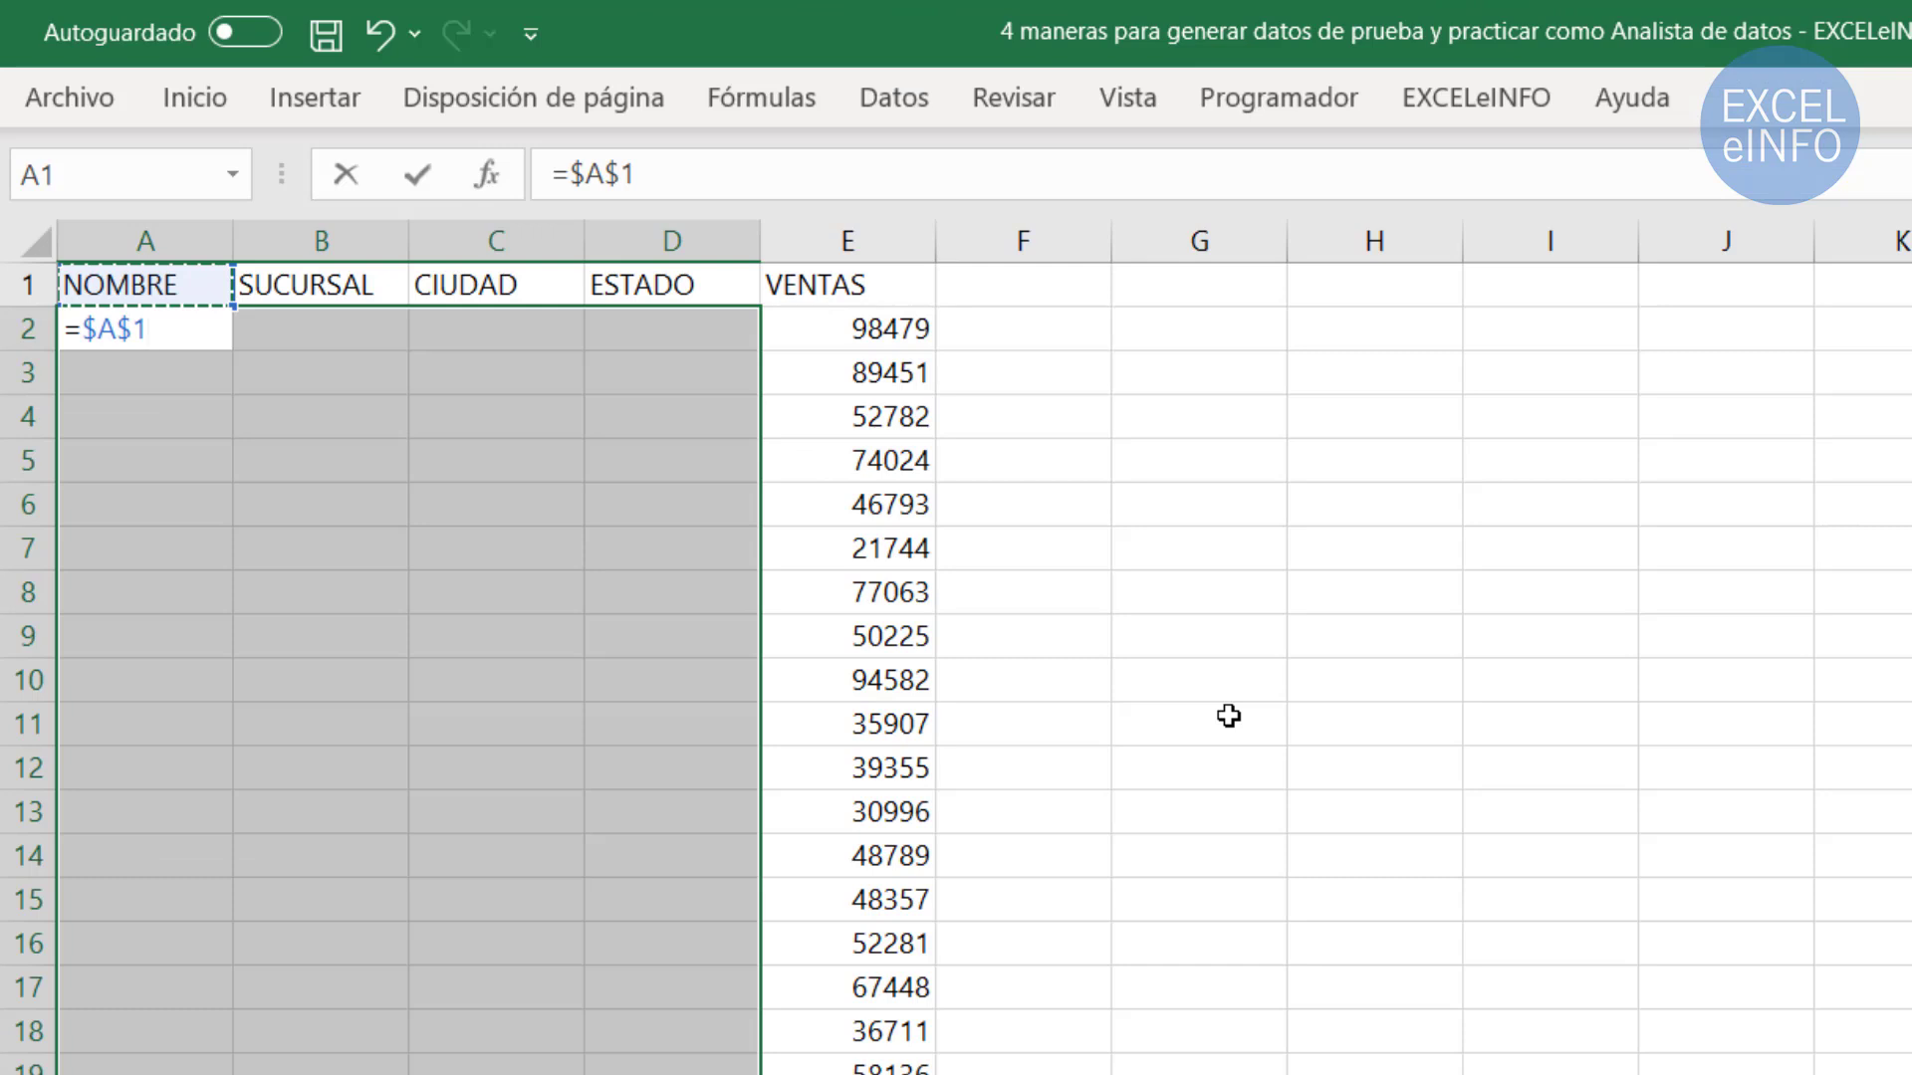
key(F4)
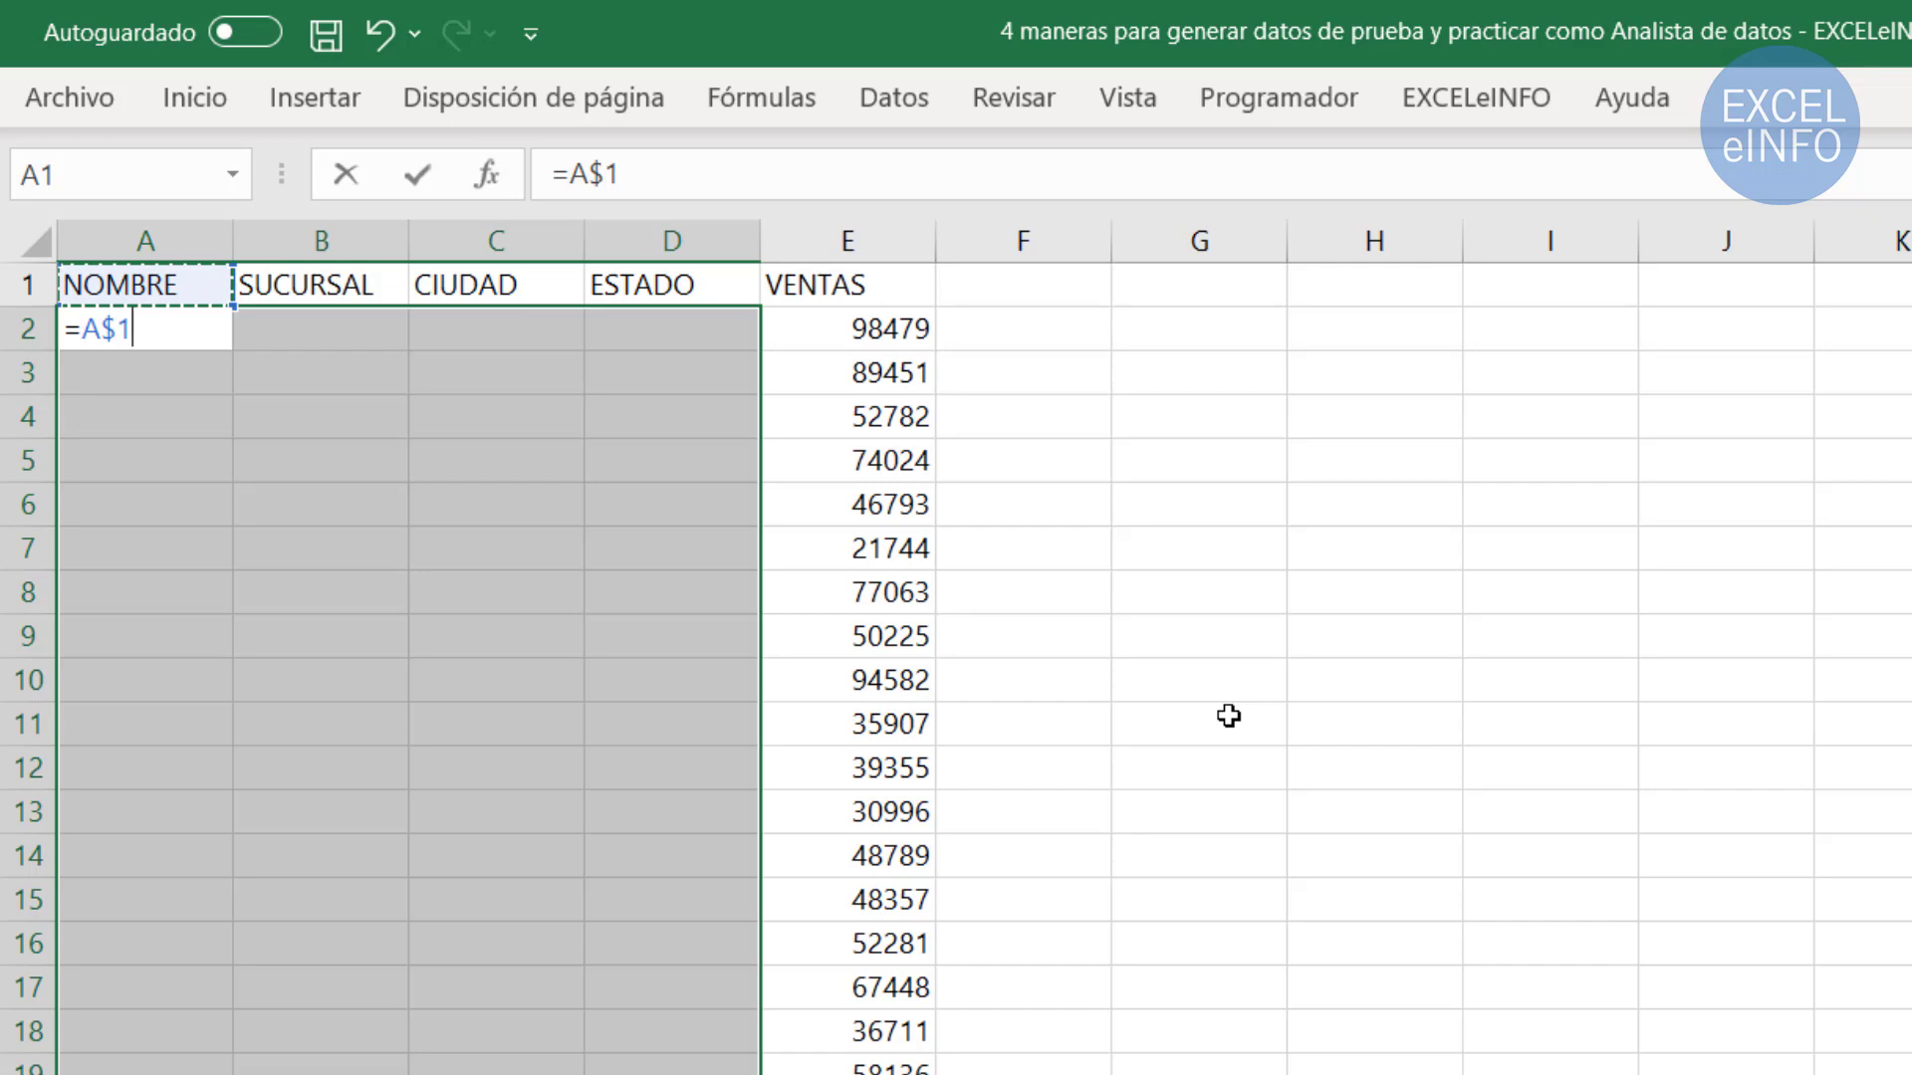
text(&)
text("-)
text( ")
text(&A)
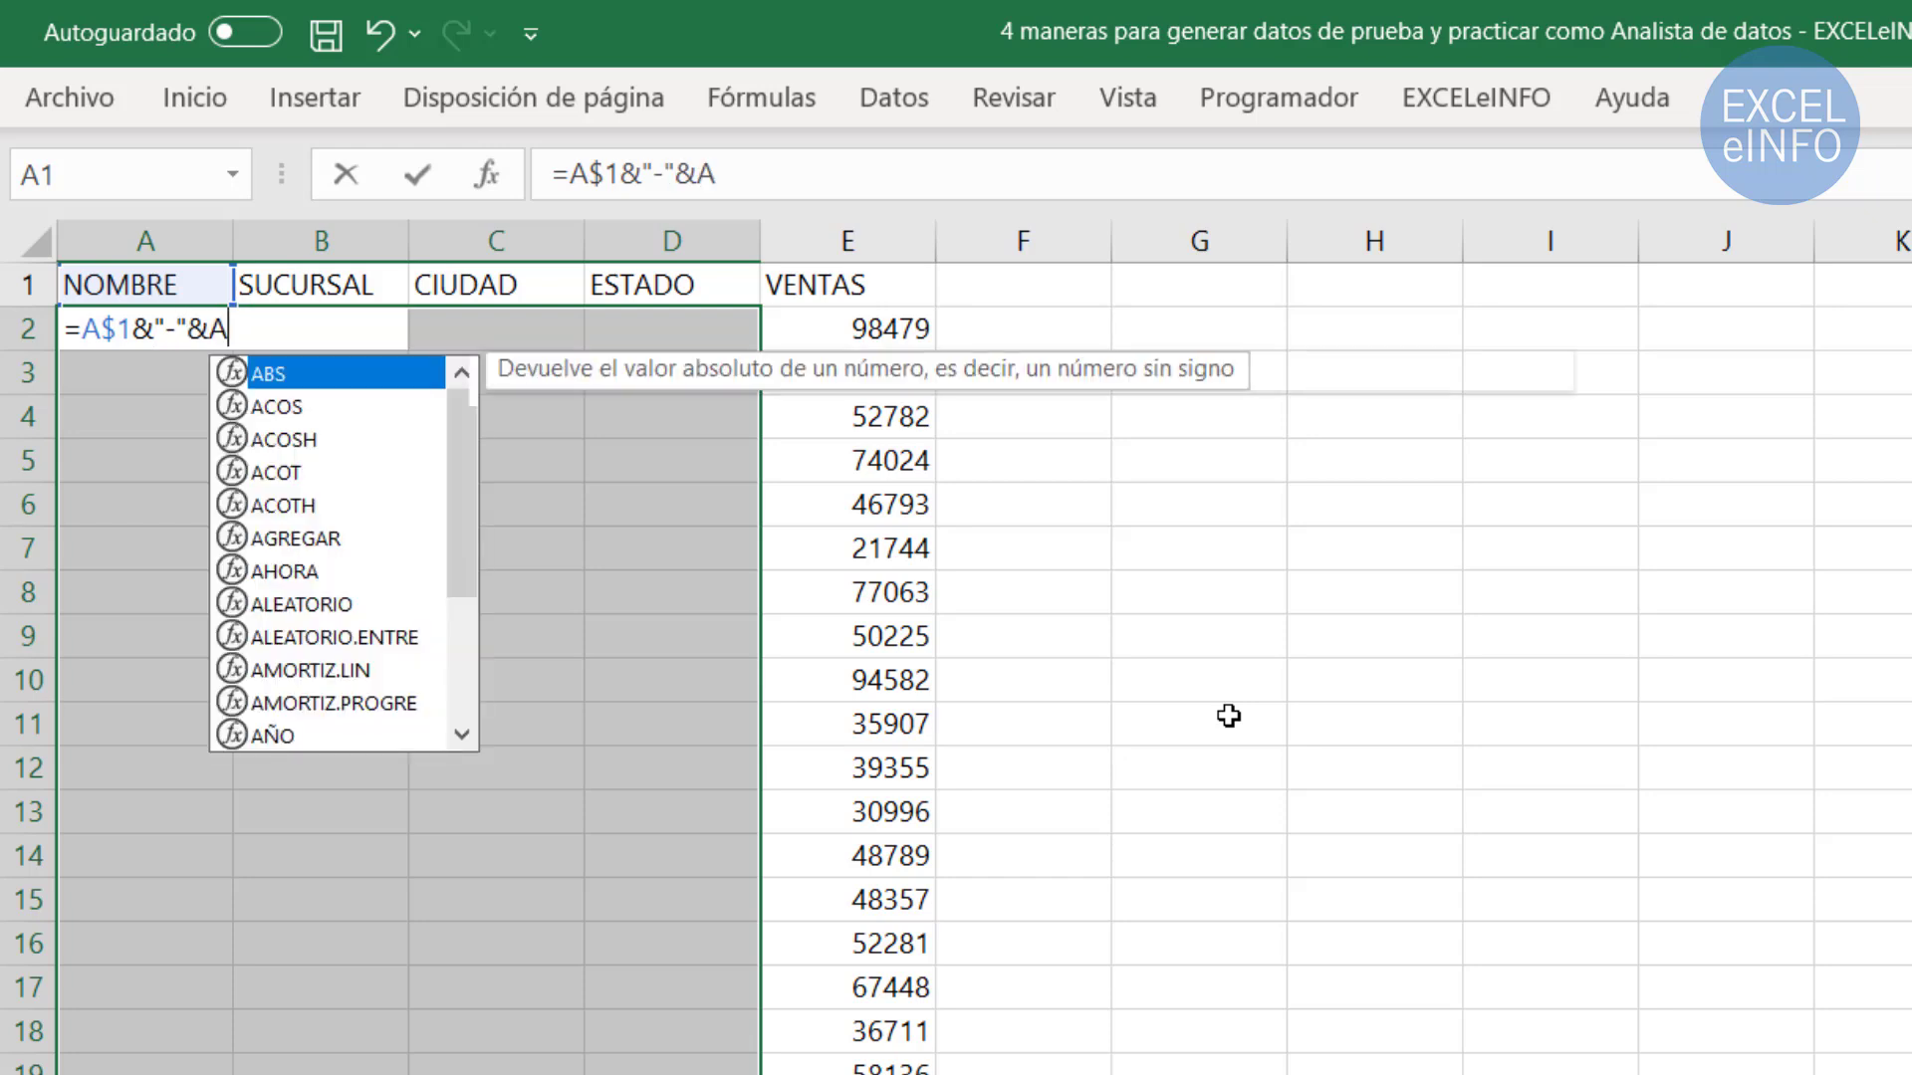
text(L)
key(Down)
key(Tab)
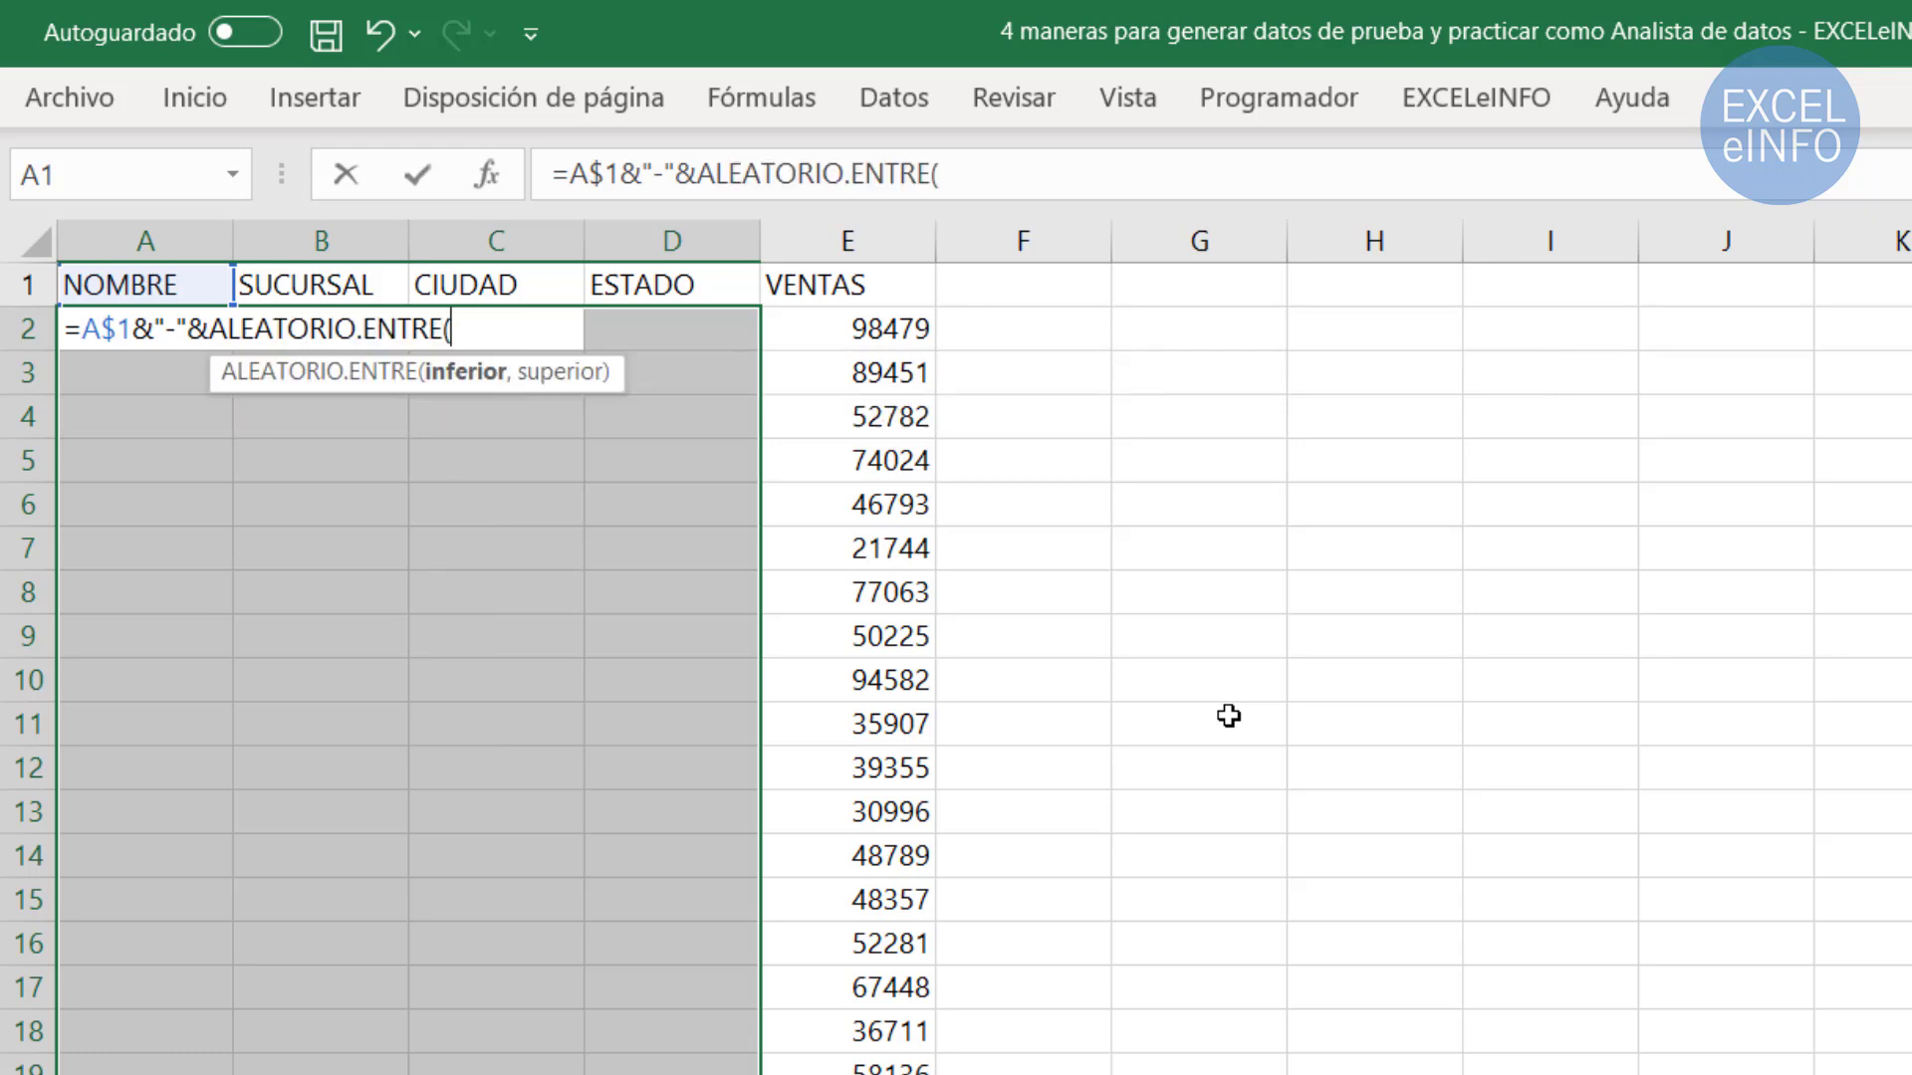
text(1)
text(,50)
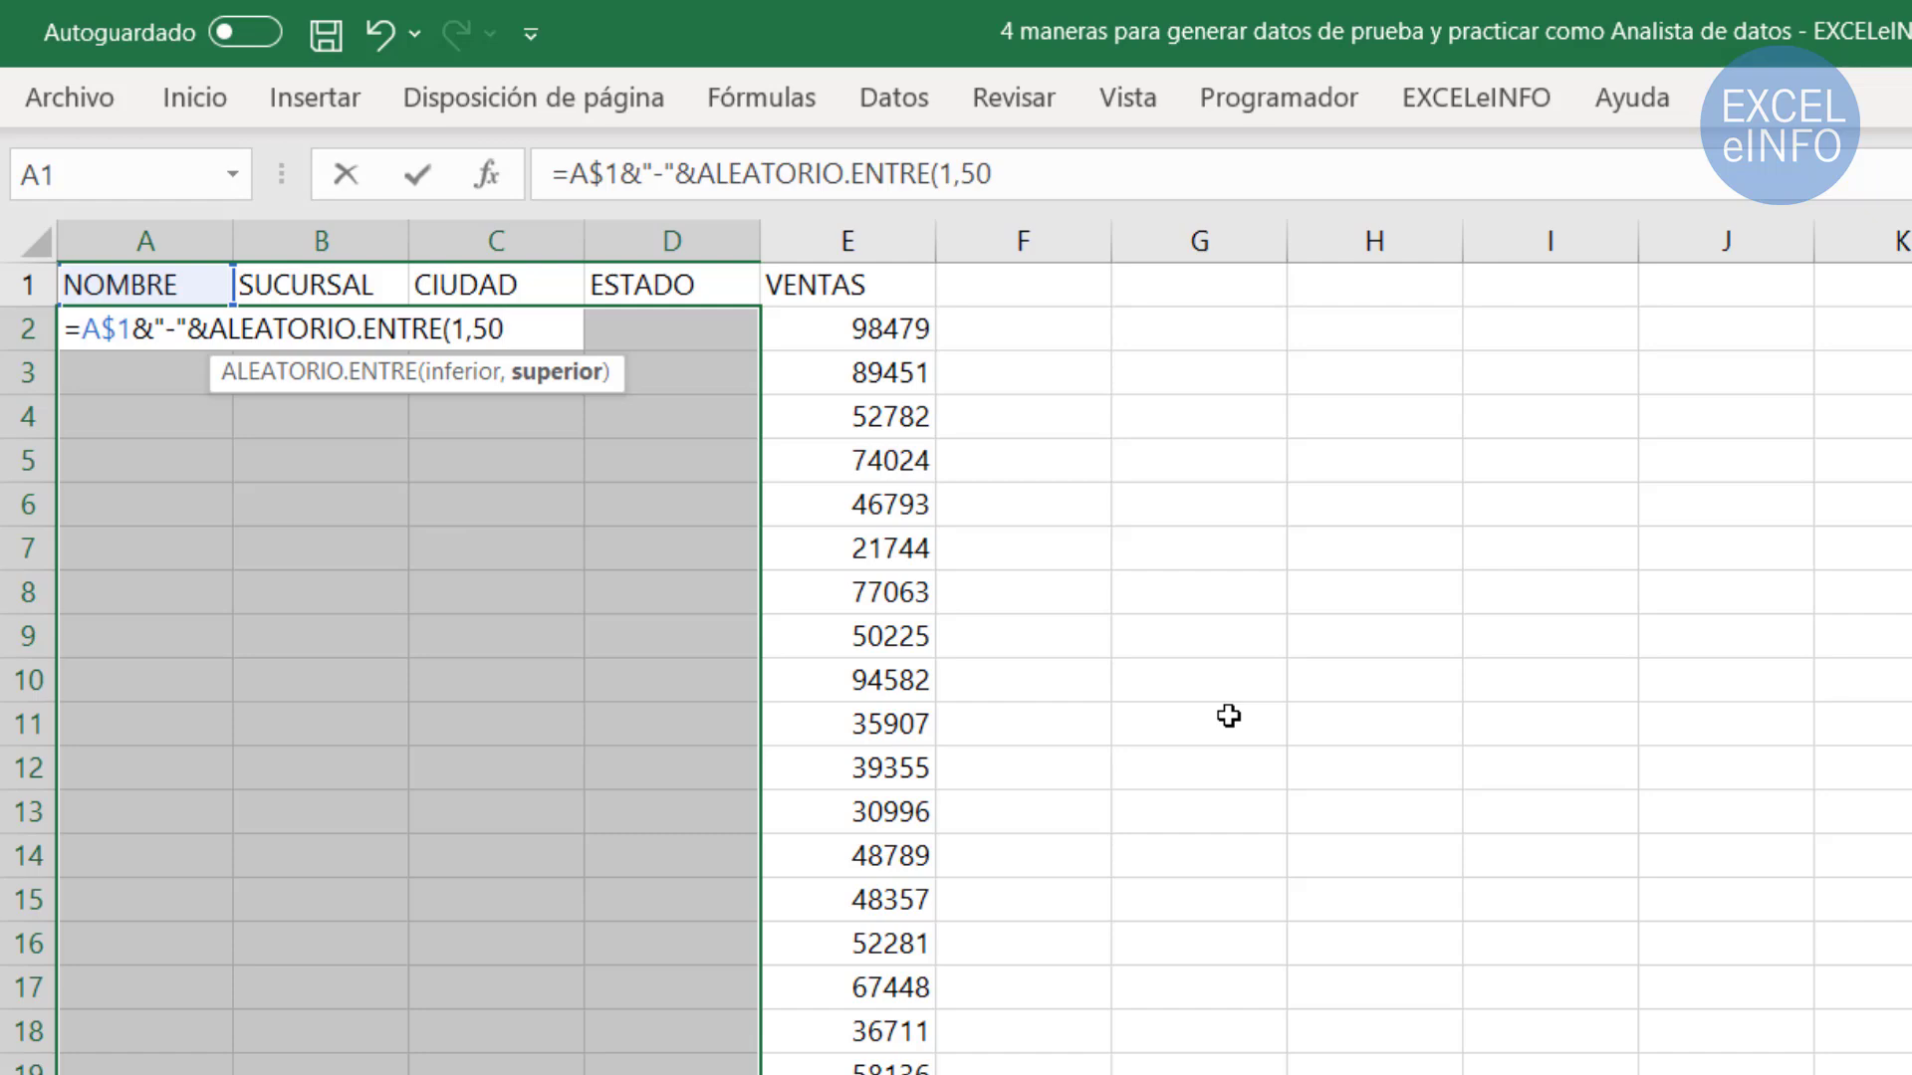
text())
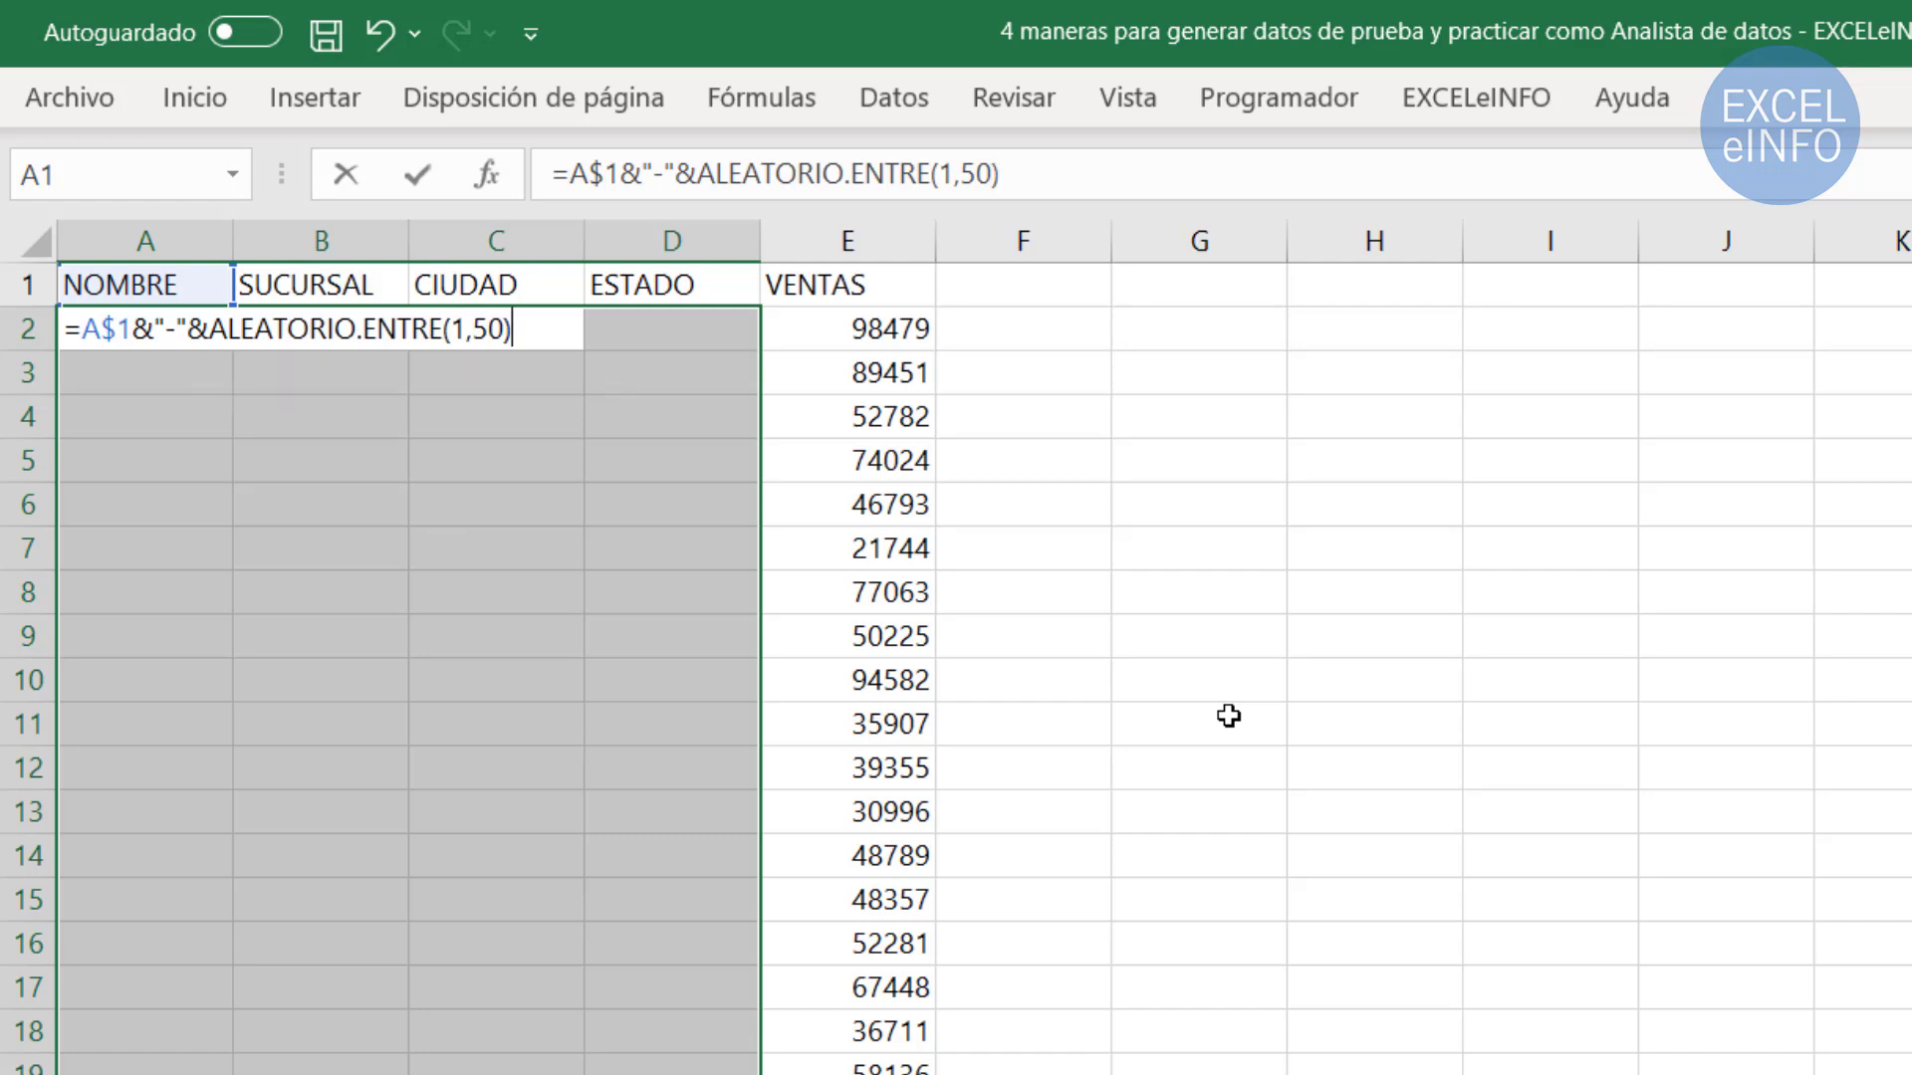
key(ctrl+Return)
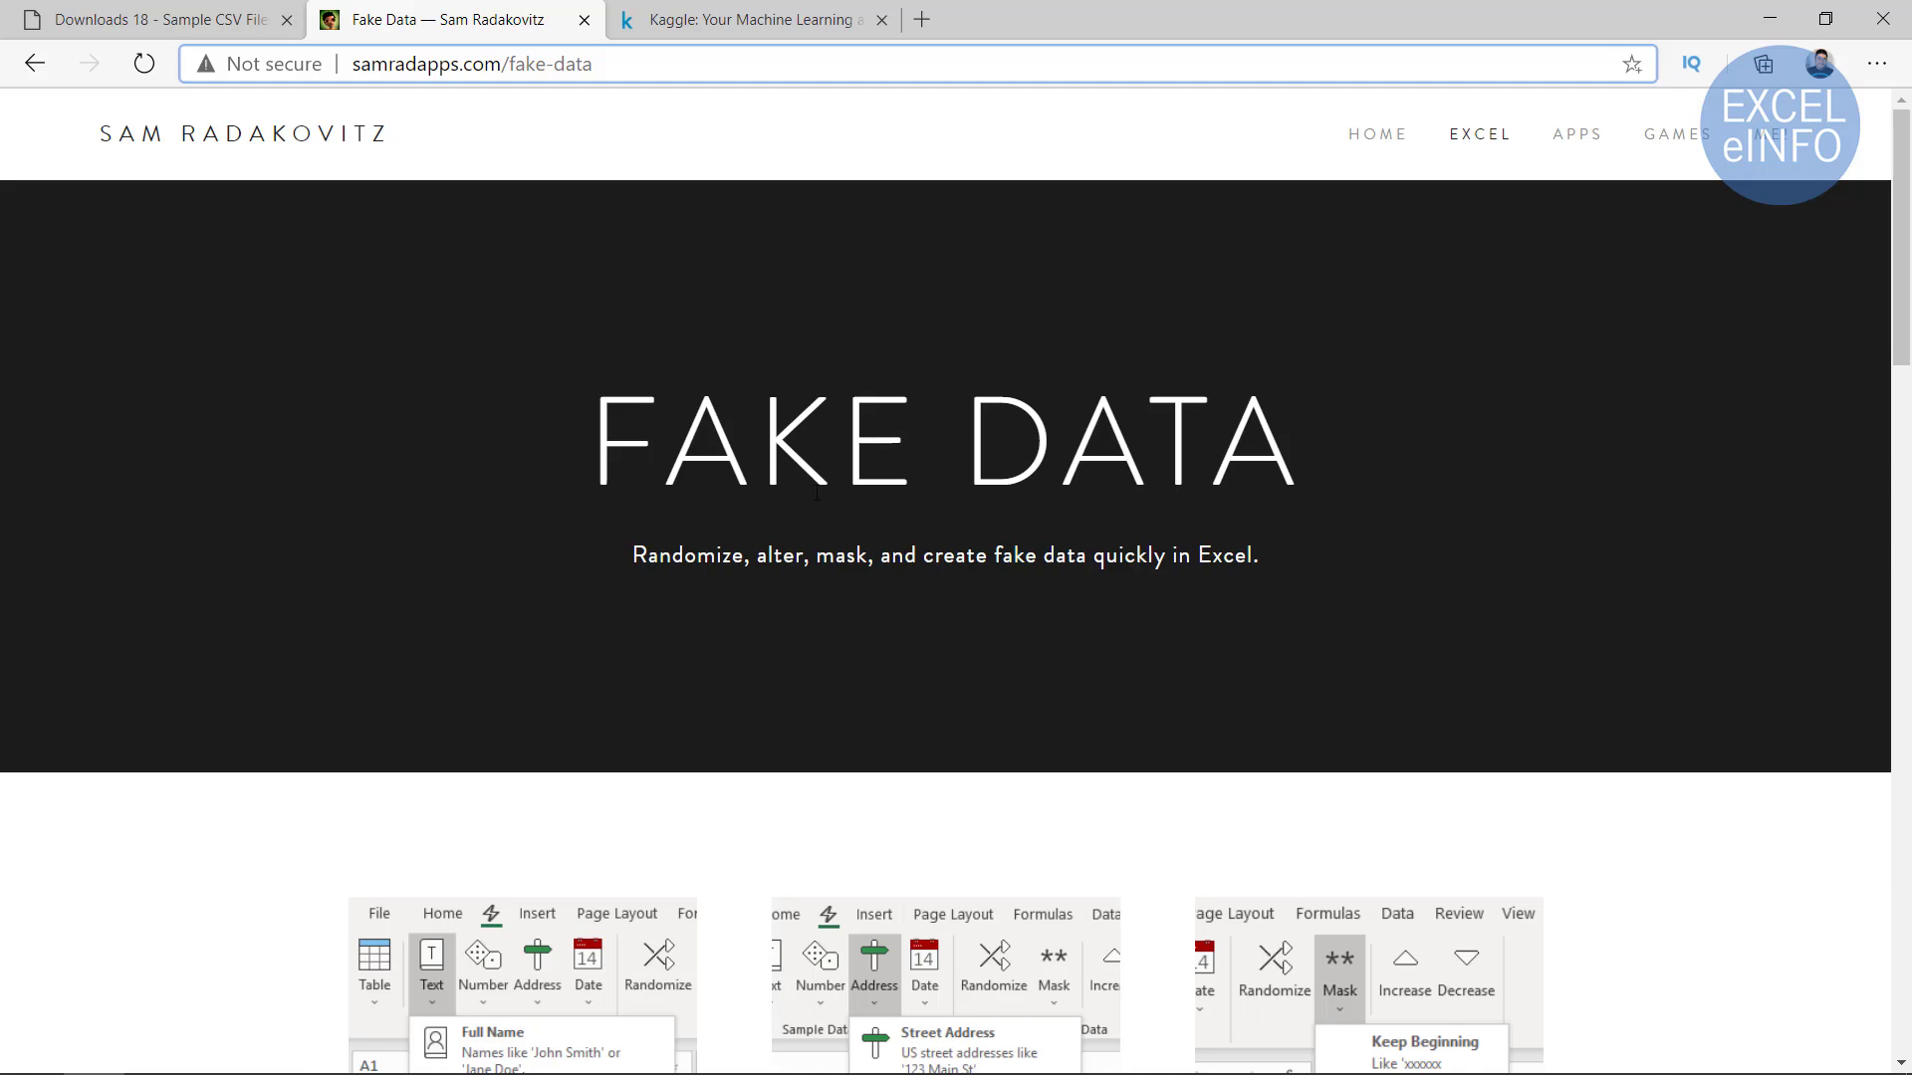
Scroll the Fake Data page down to the 'Download now for Excel' link and xlstart instructions
scroll(816, 487, down, 3)
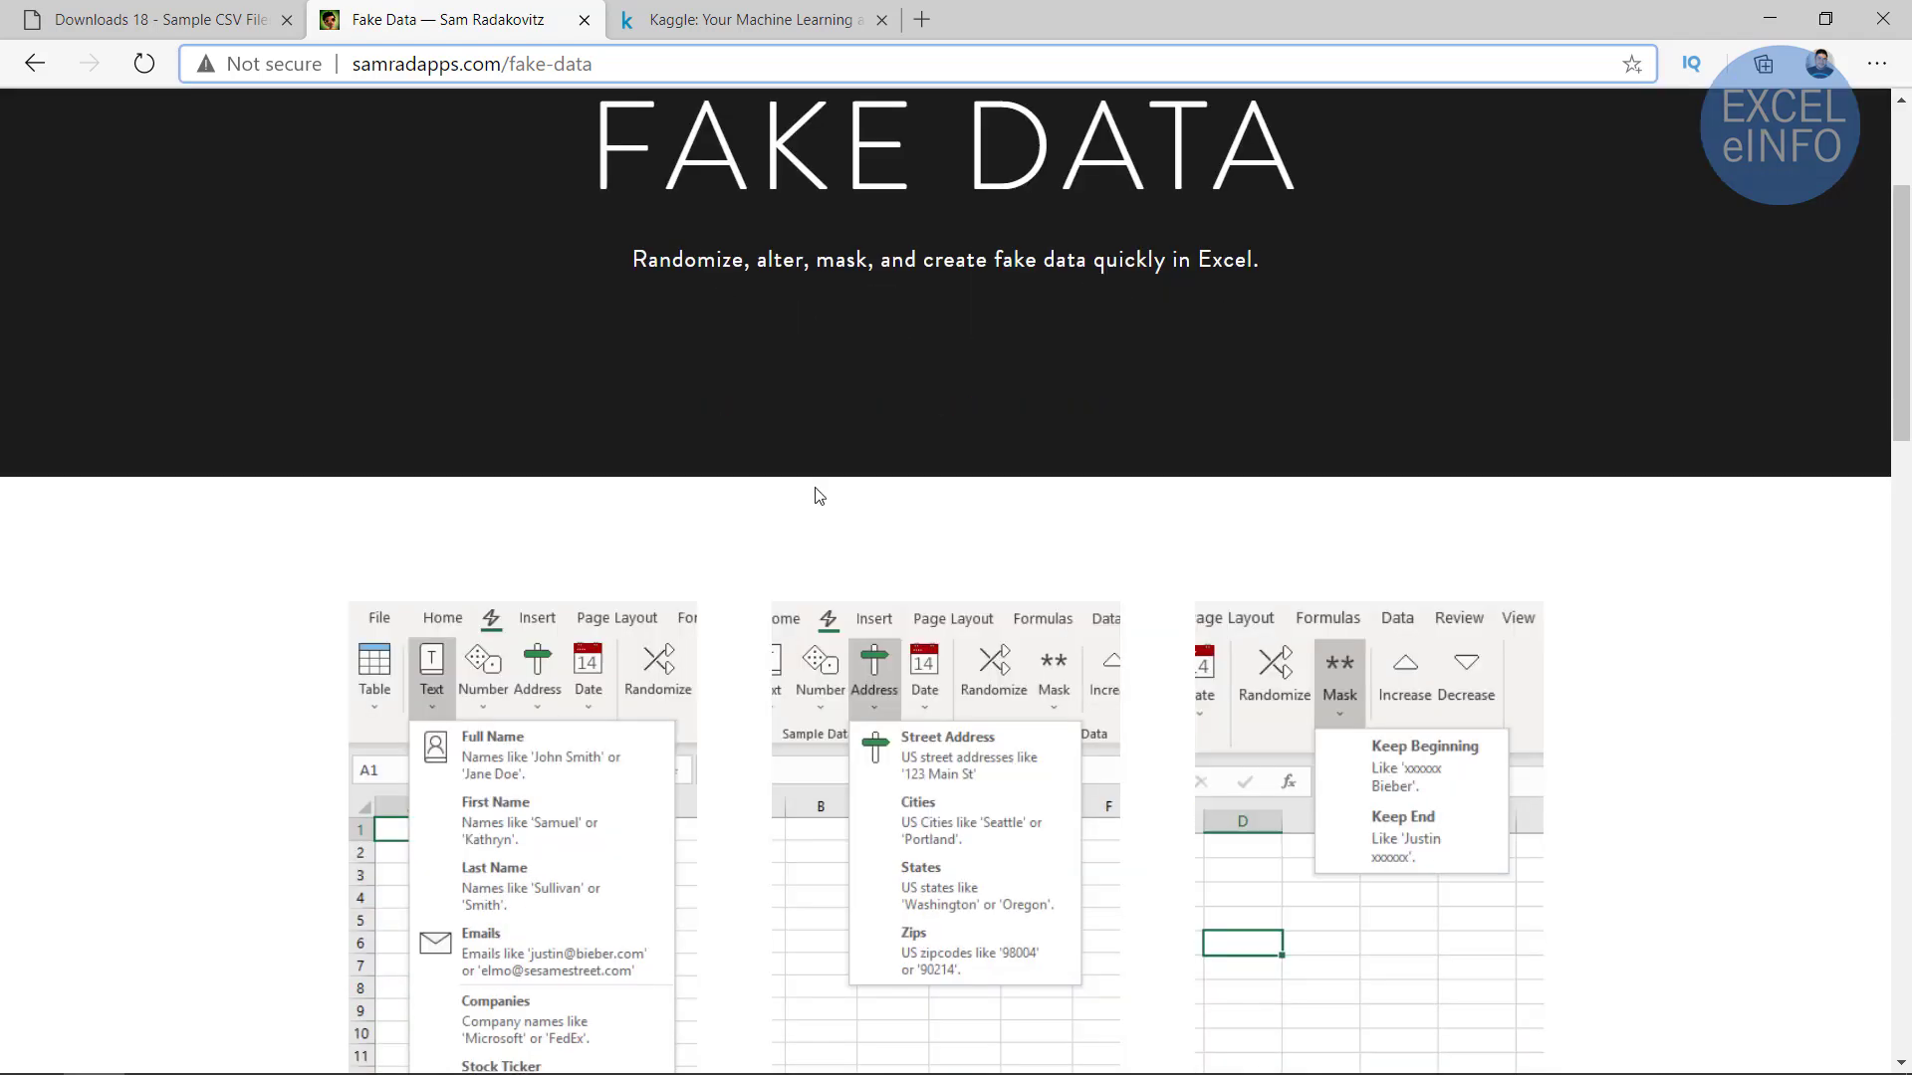
scroll(814, 487, down, 3)
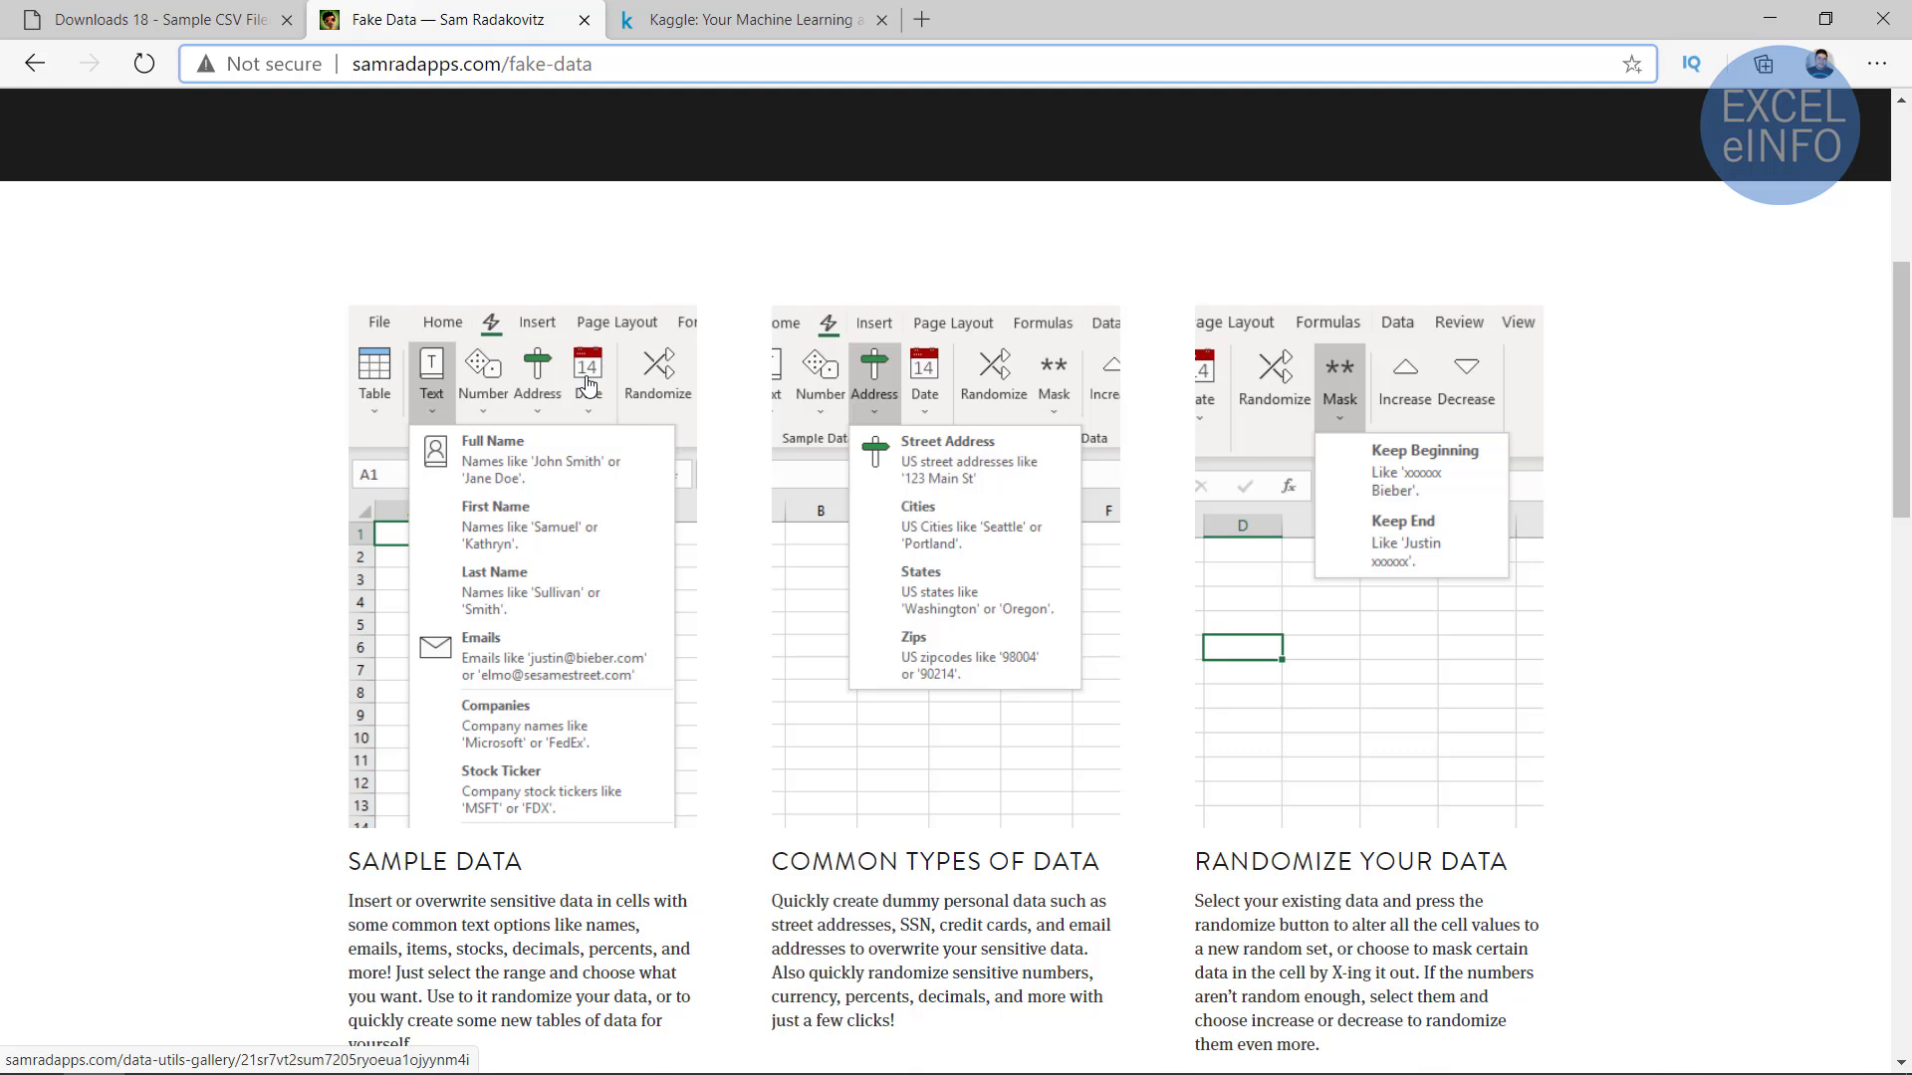
scroll(588, 383, up, 6)
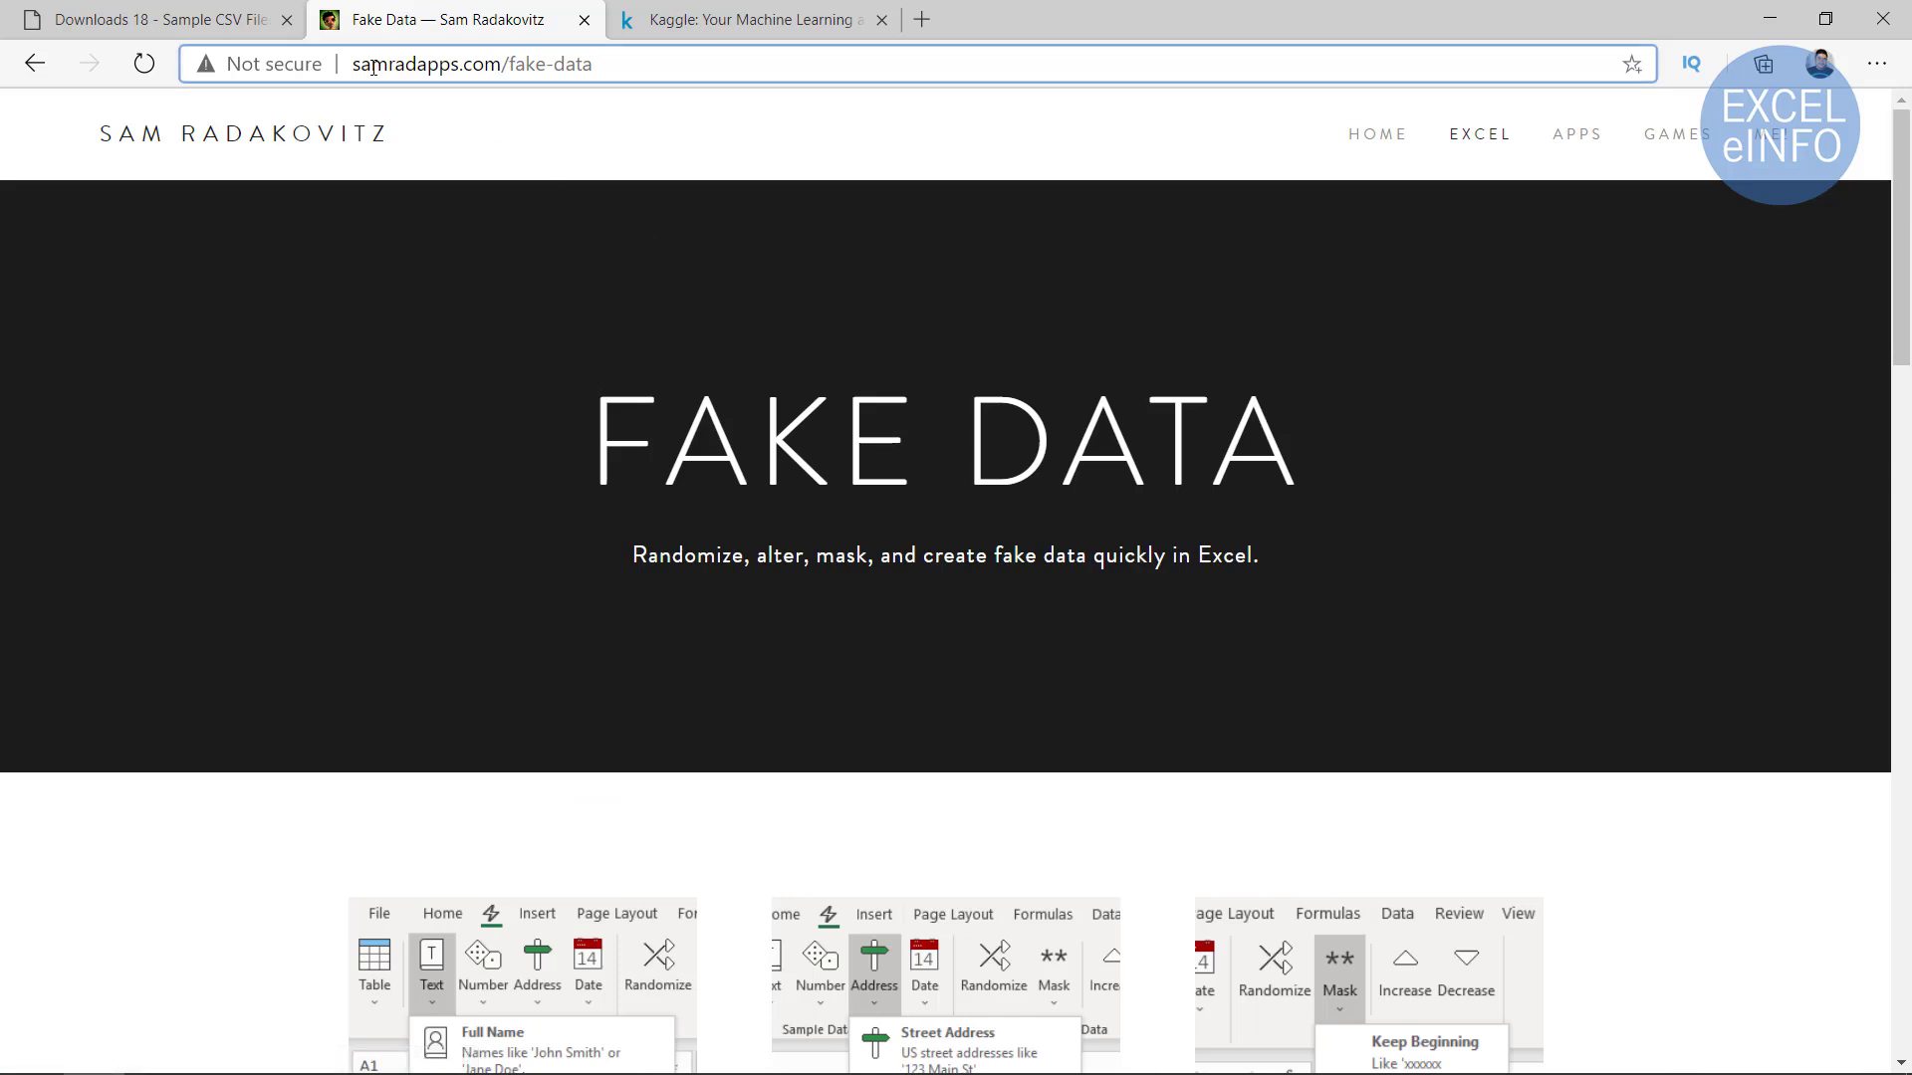
mouse_move(1479, 134)
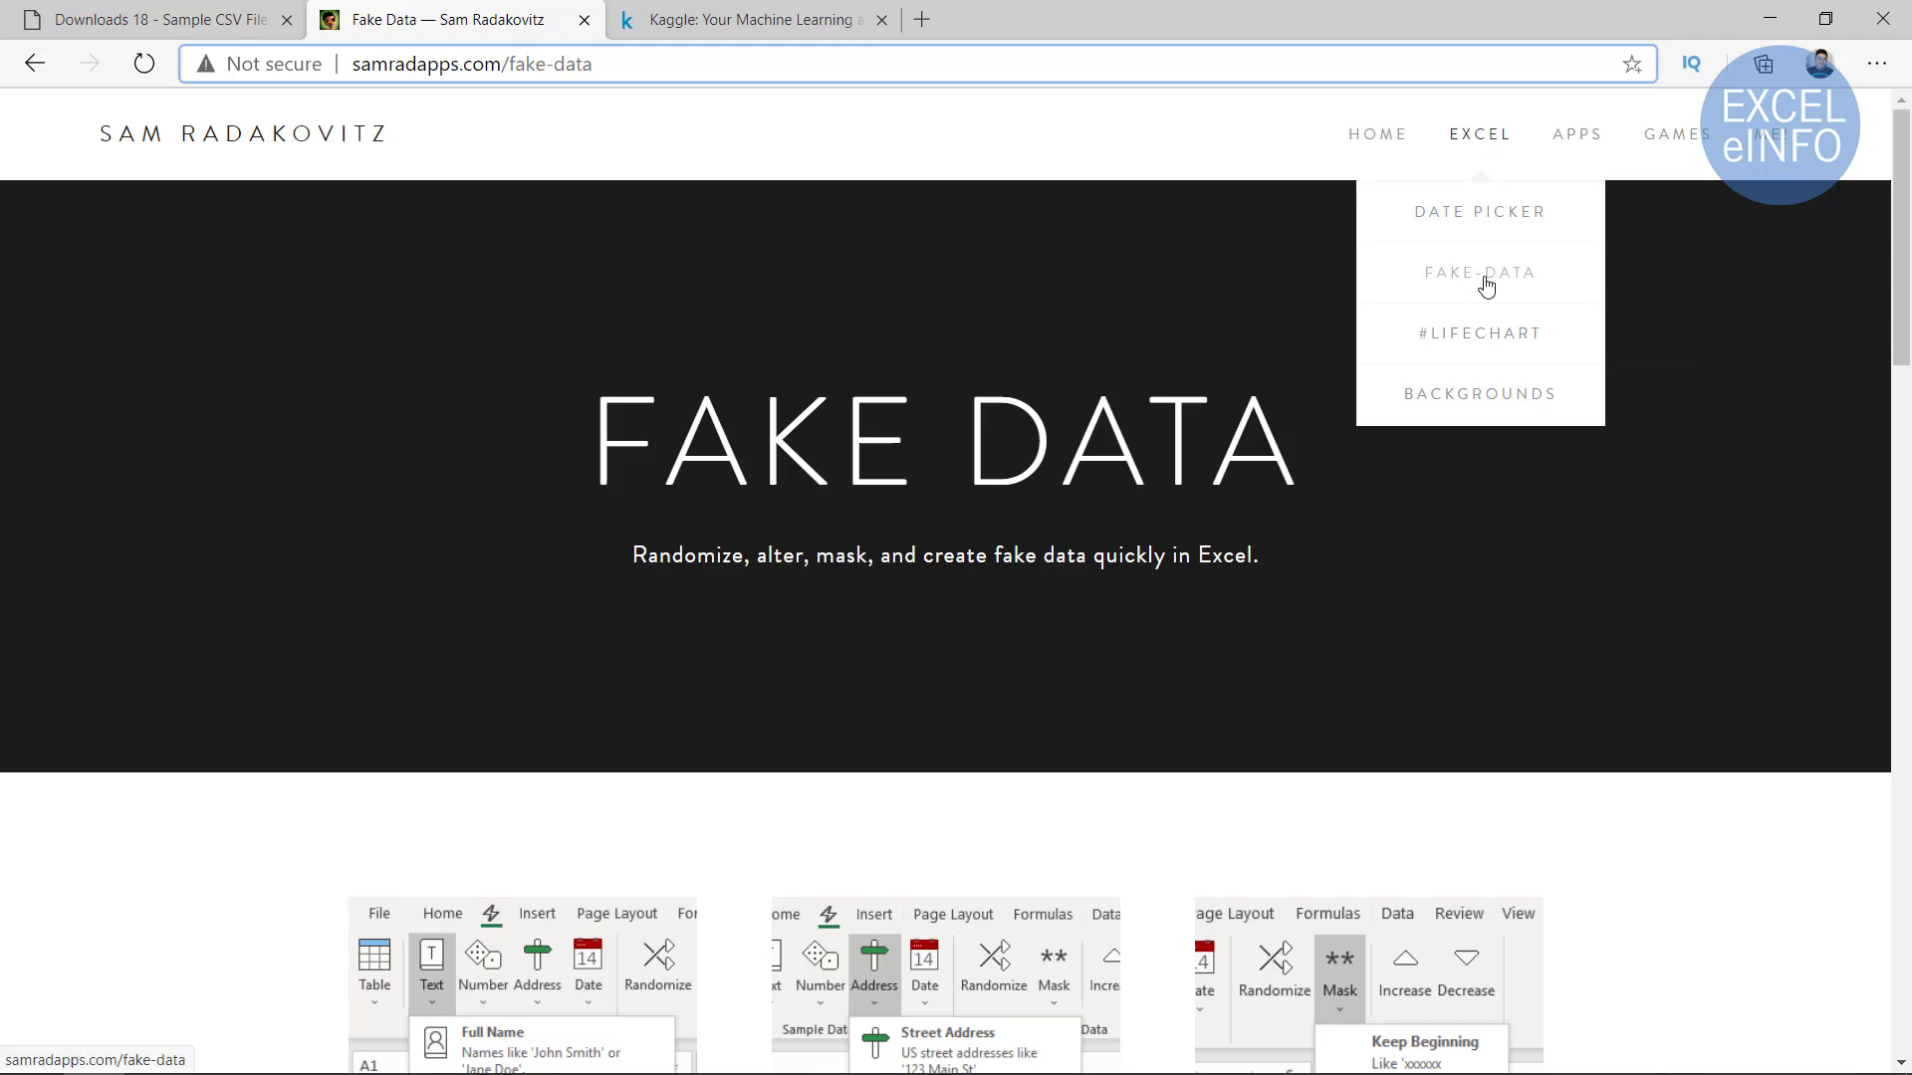
scroll(597, 444, down, 10)
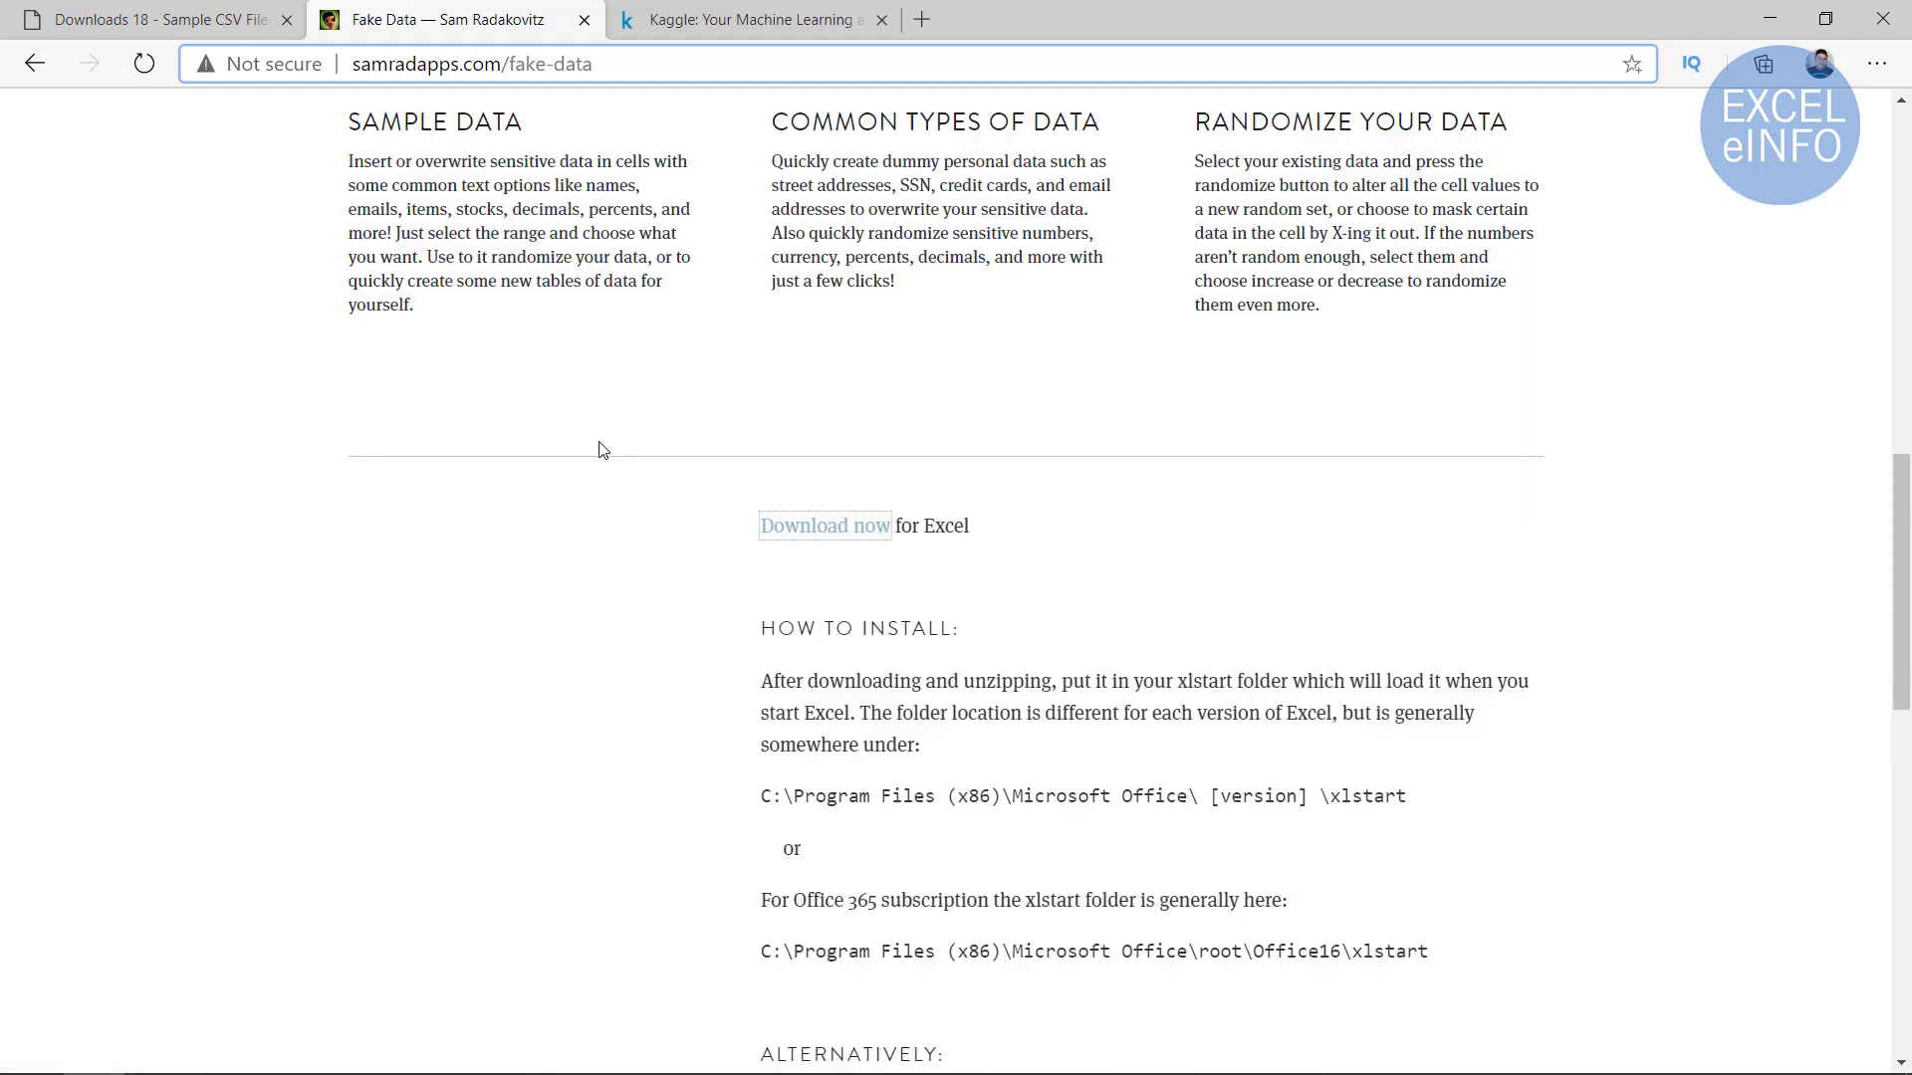
Download the Fake Data add-in and extract samradapps_utils_20200825.xlam from its zip file
click(826, 535)
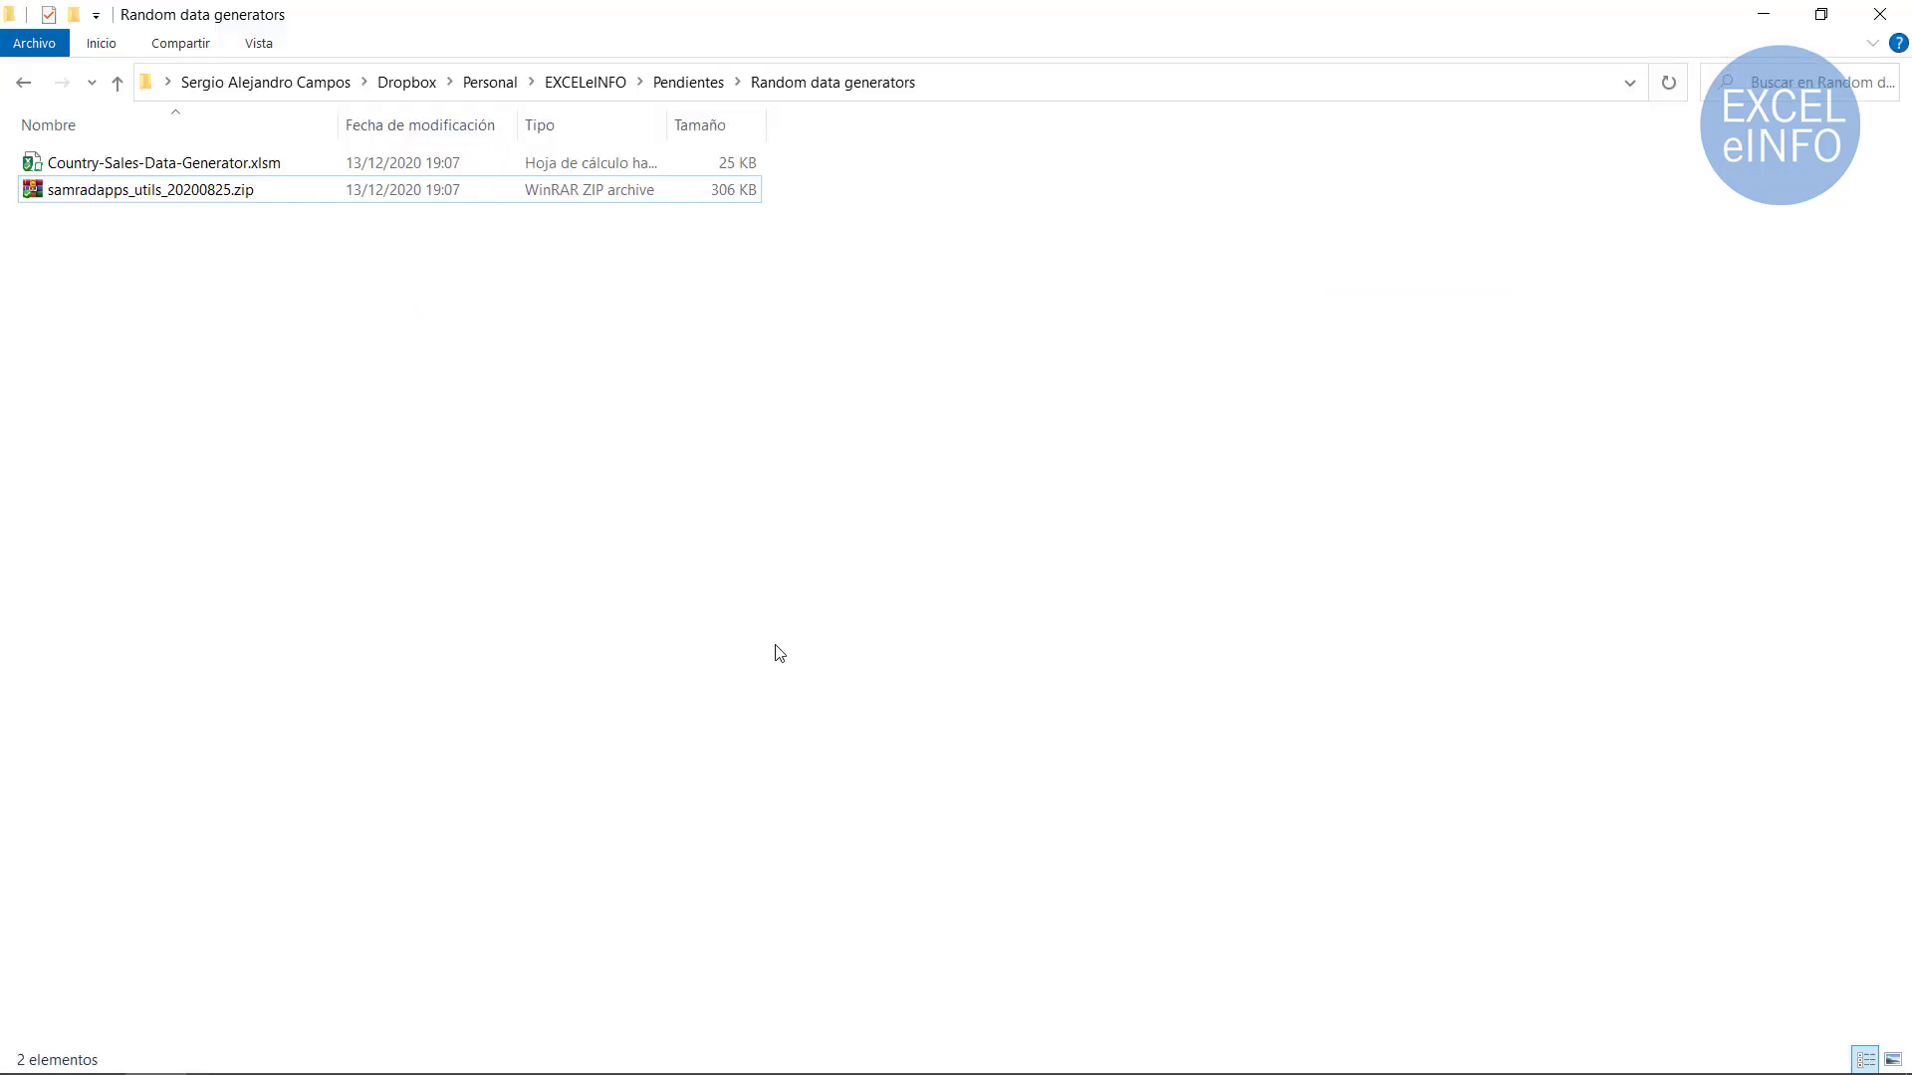
click(232, 199)
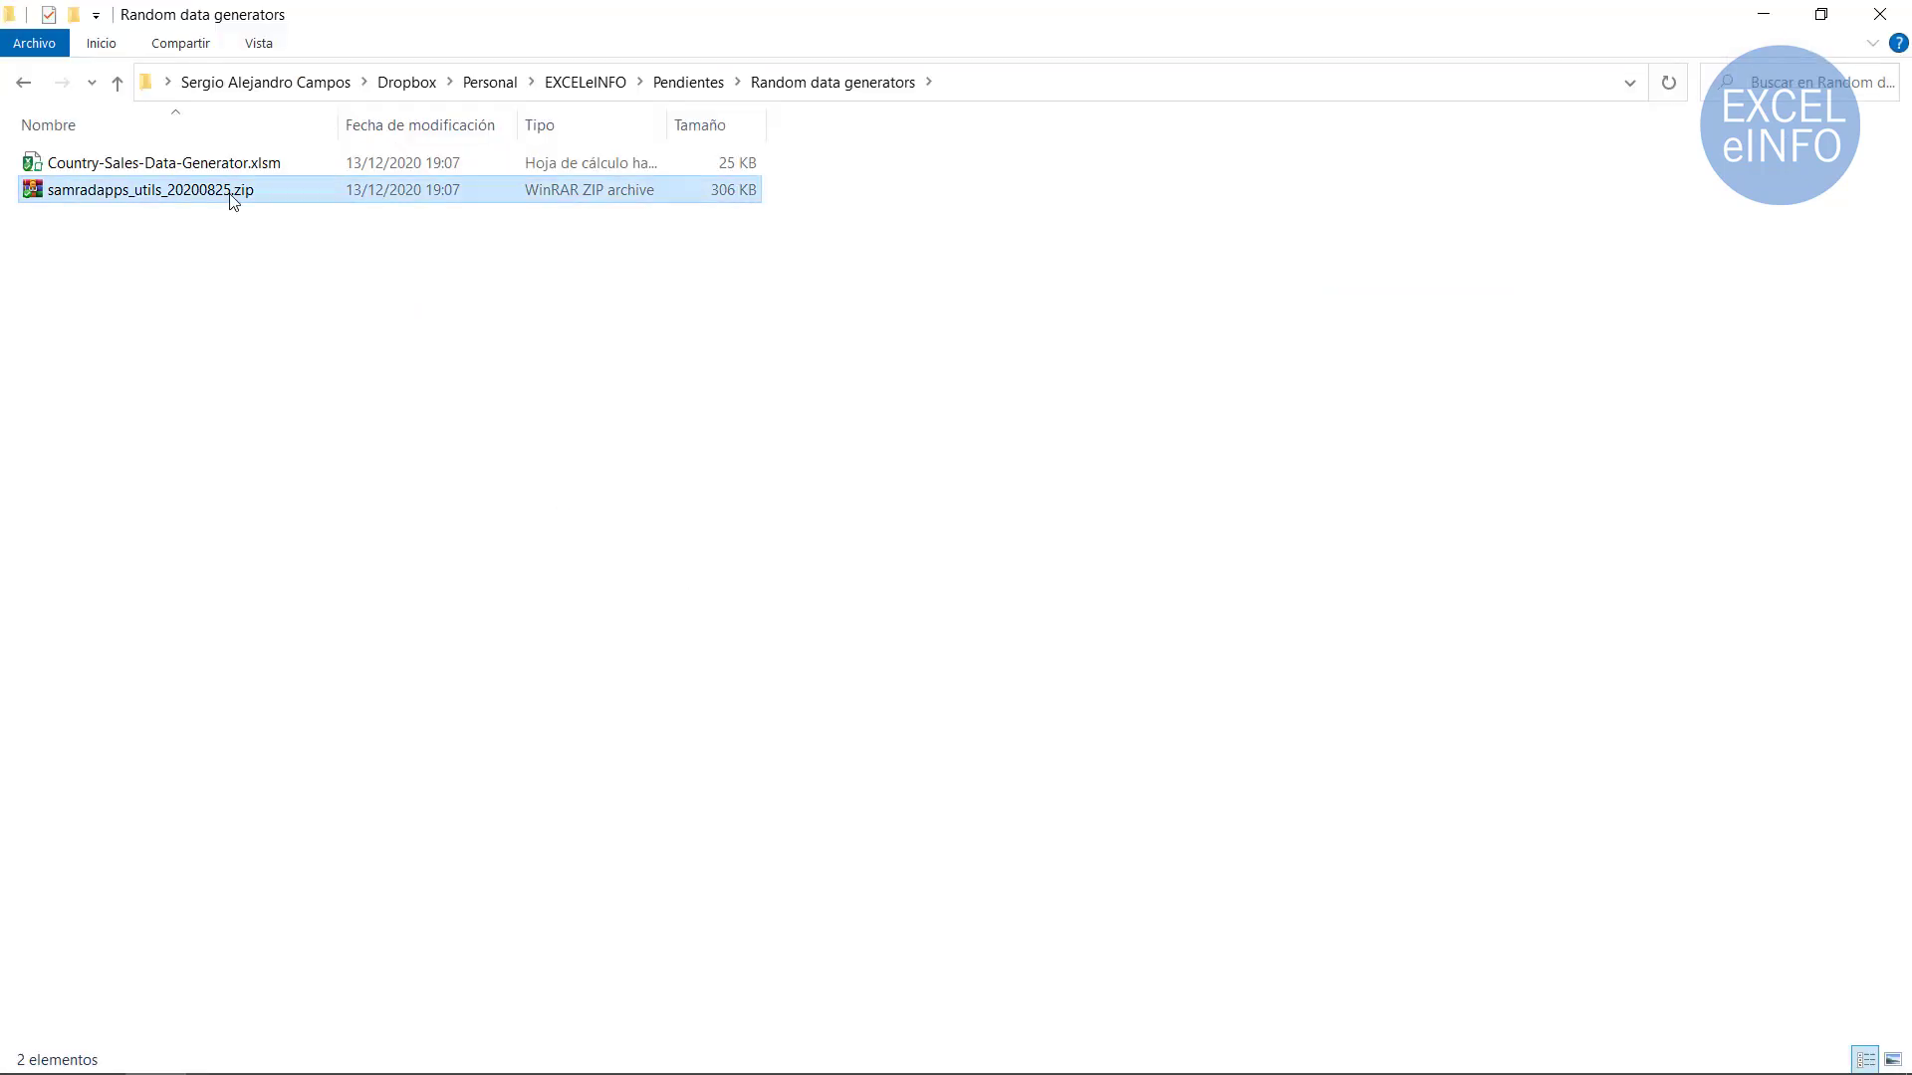
right_click(230, 196)
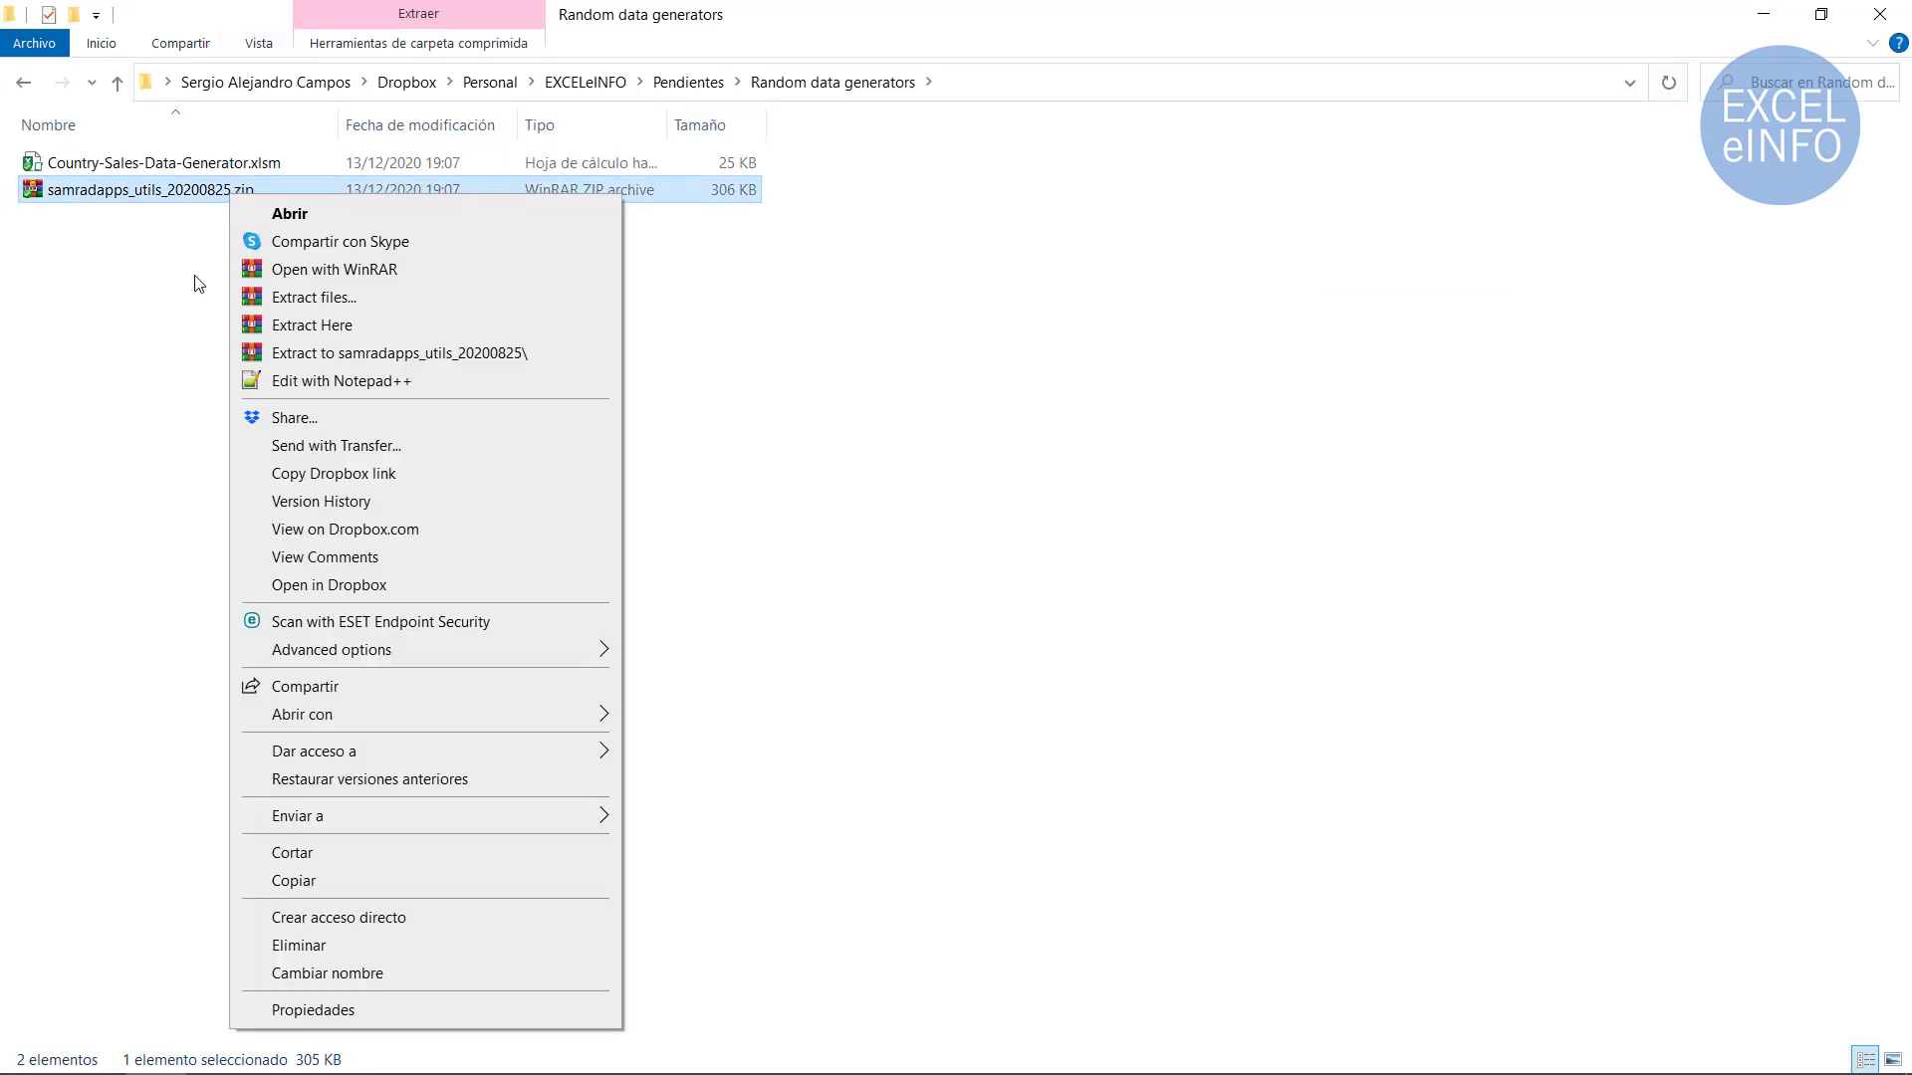
click(419, 332)
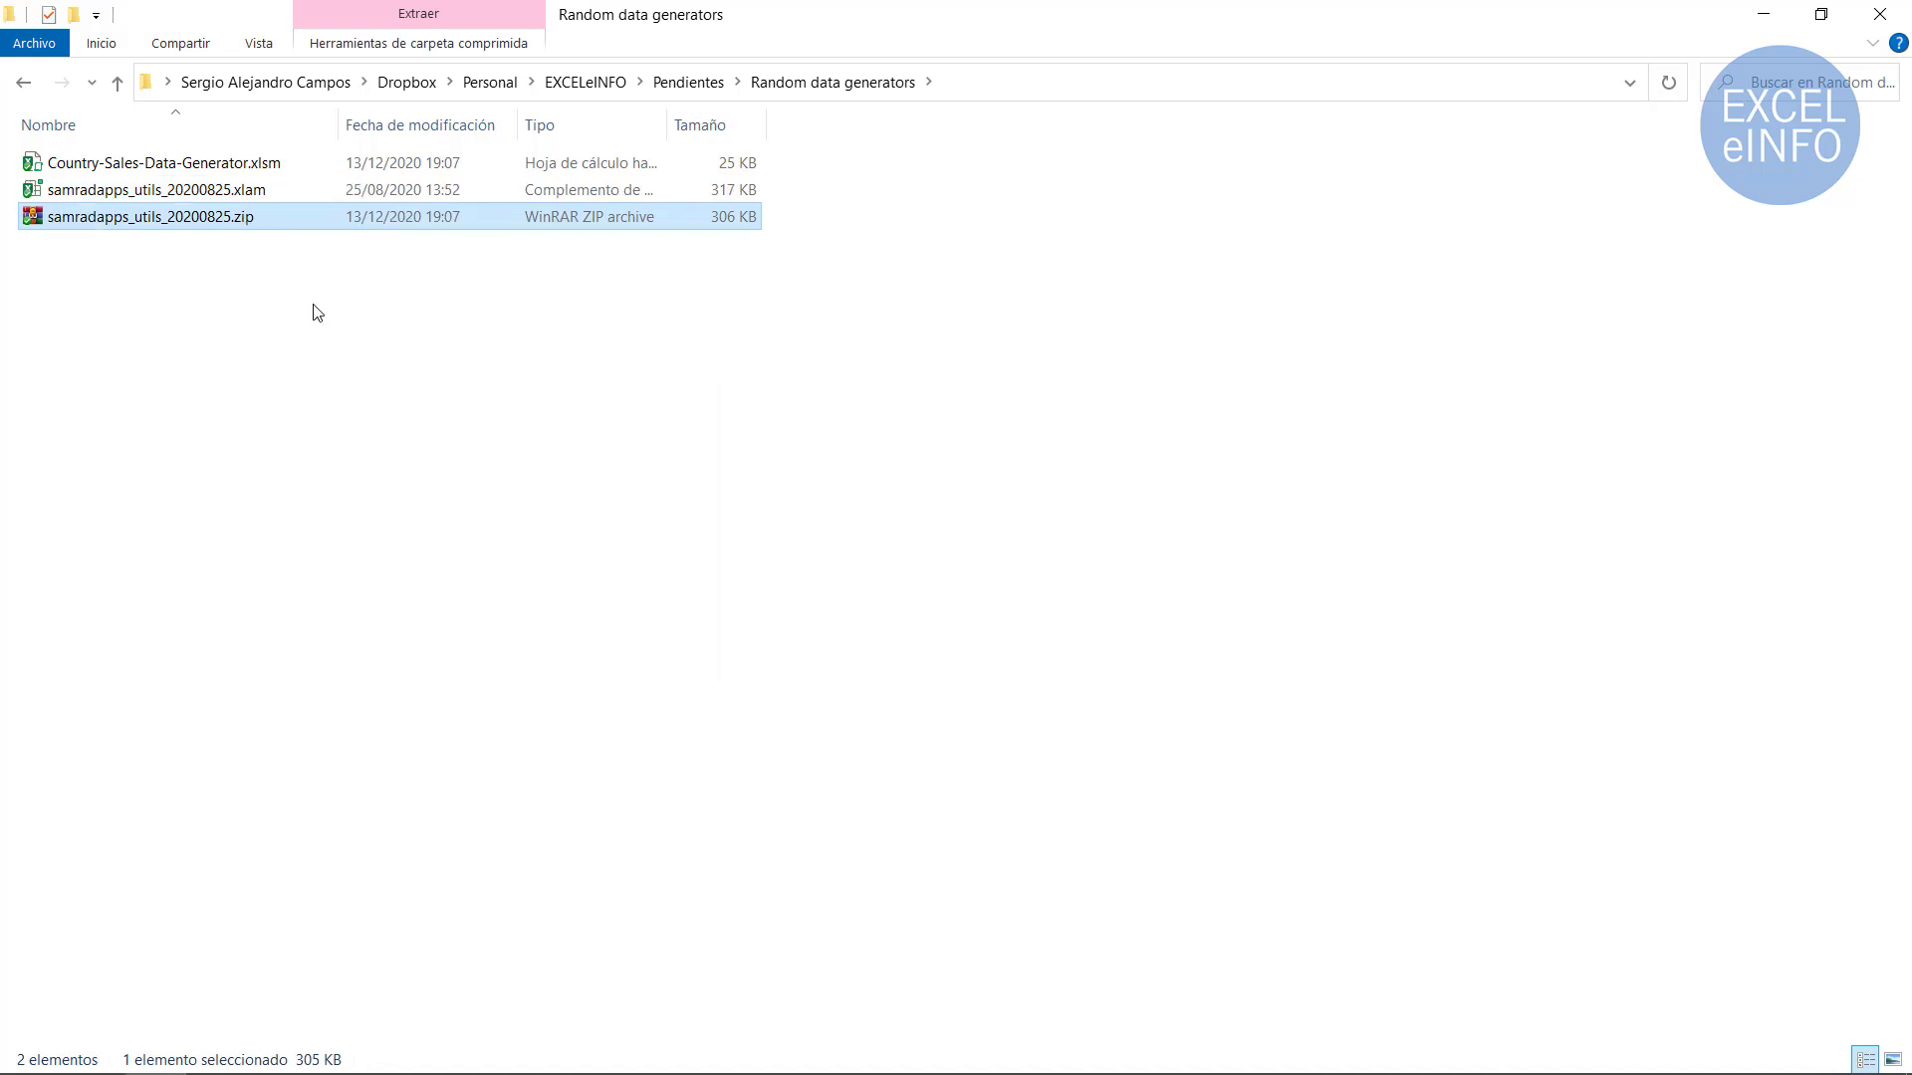
click(273, 190)
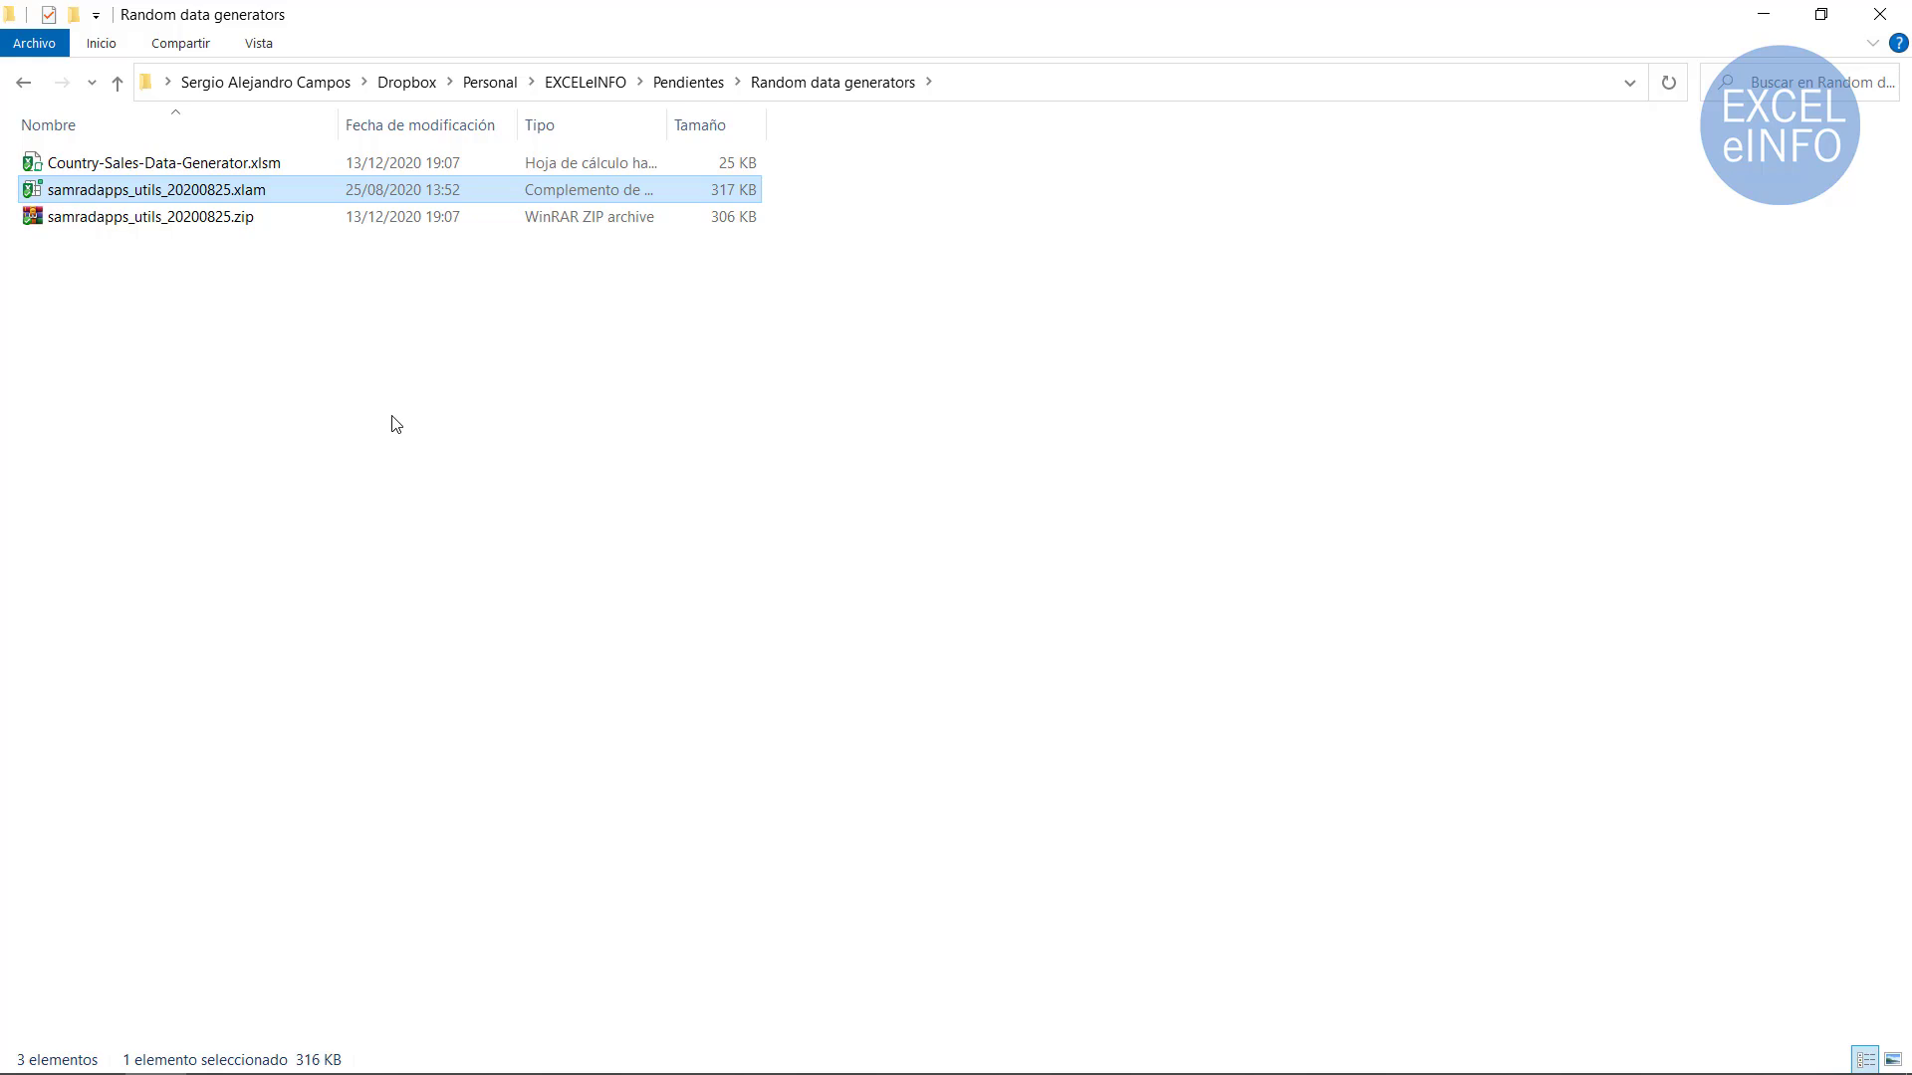
Browse to the Random data generators folder and add samradapps_utils_20200825.xlam to Excel's add-ins
click(1041, 87)
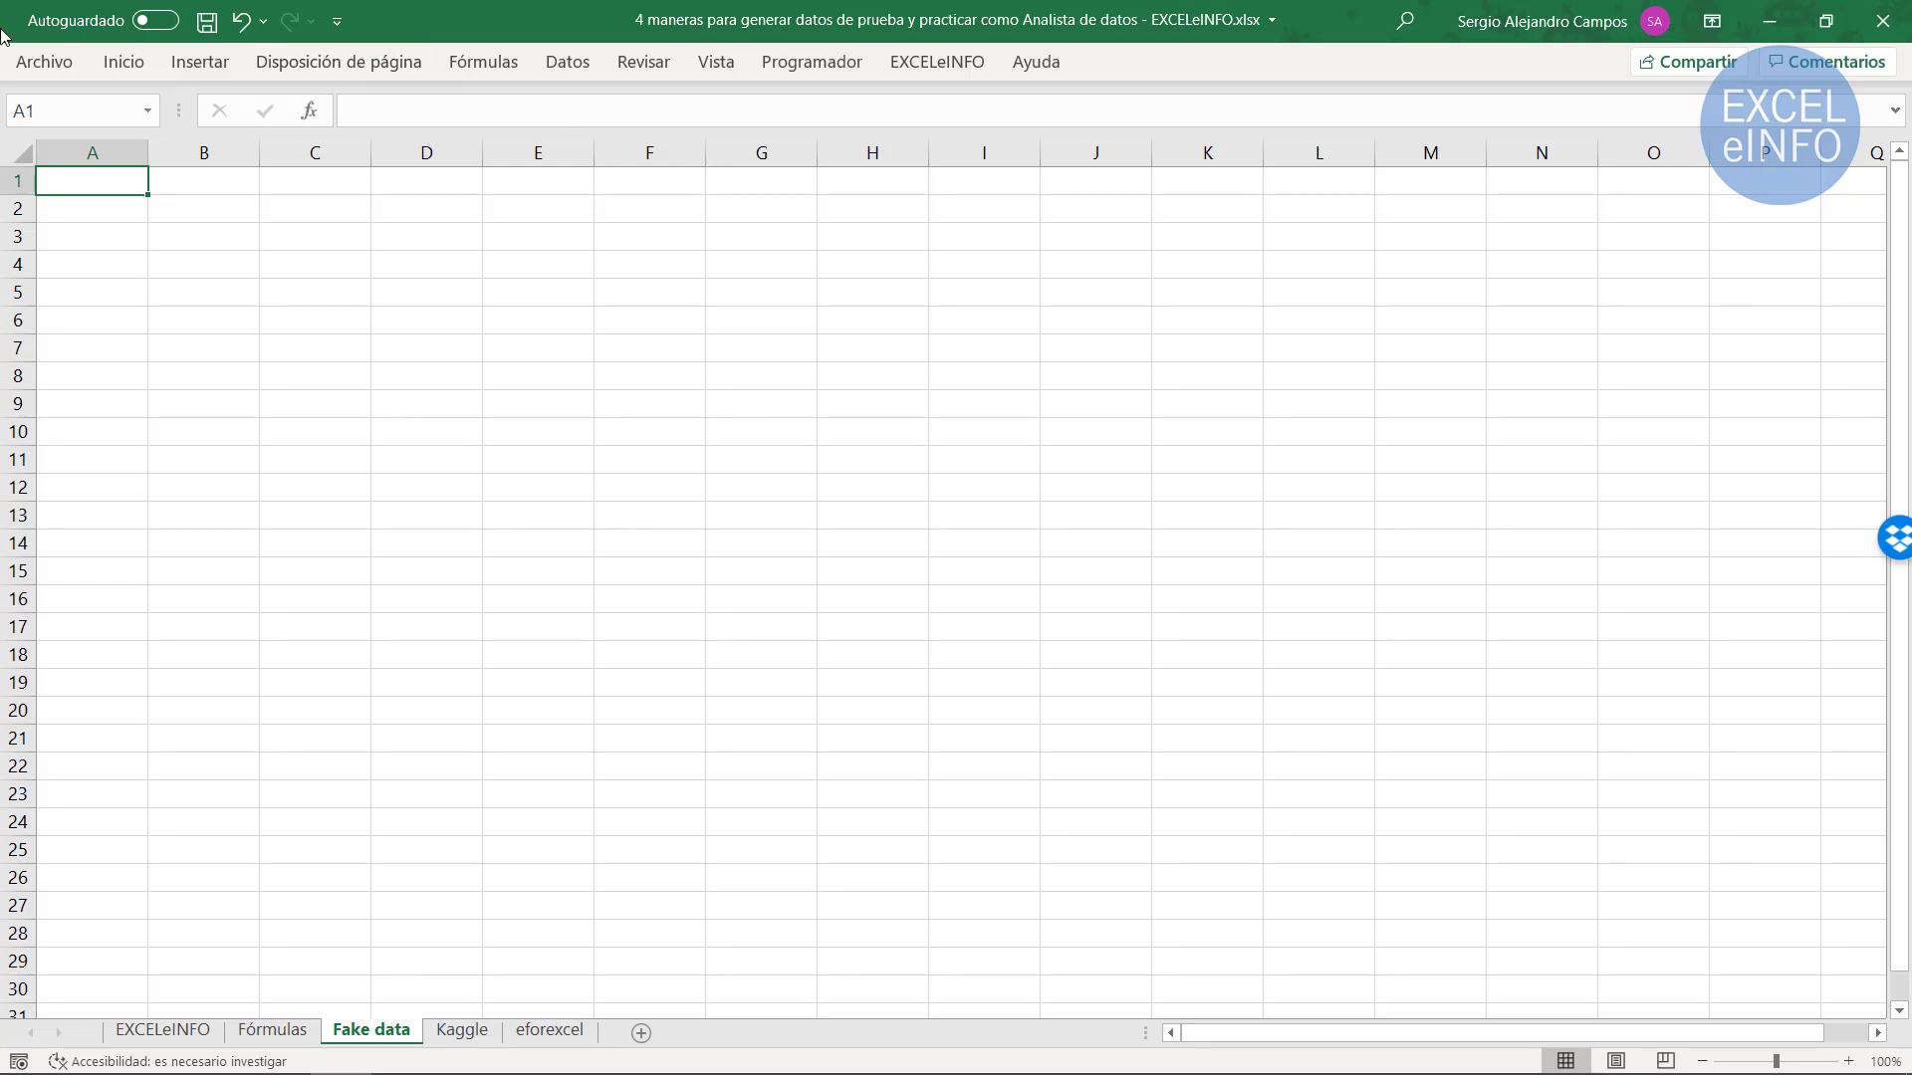
click(56, 62)
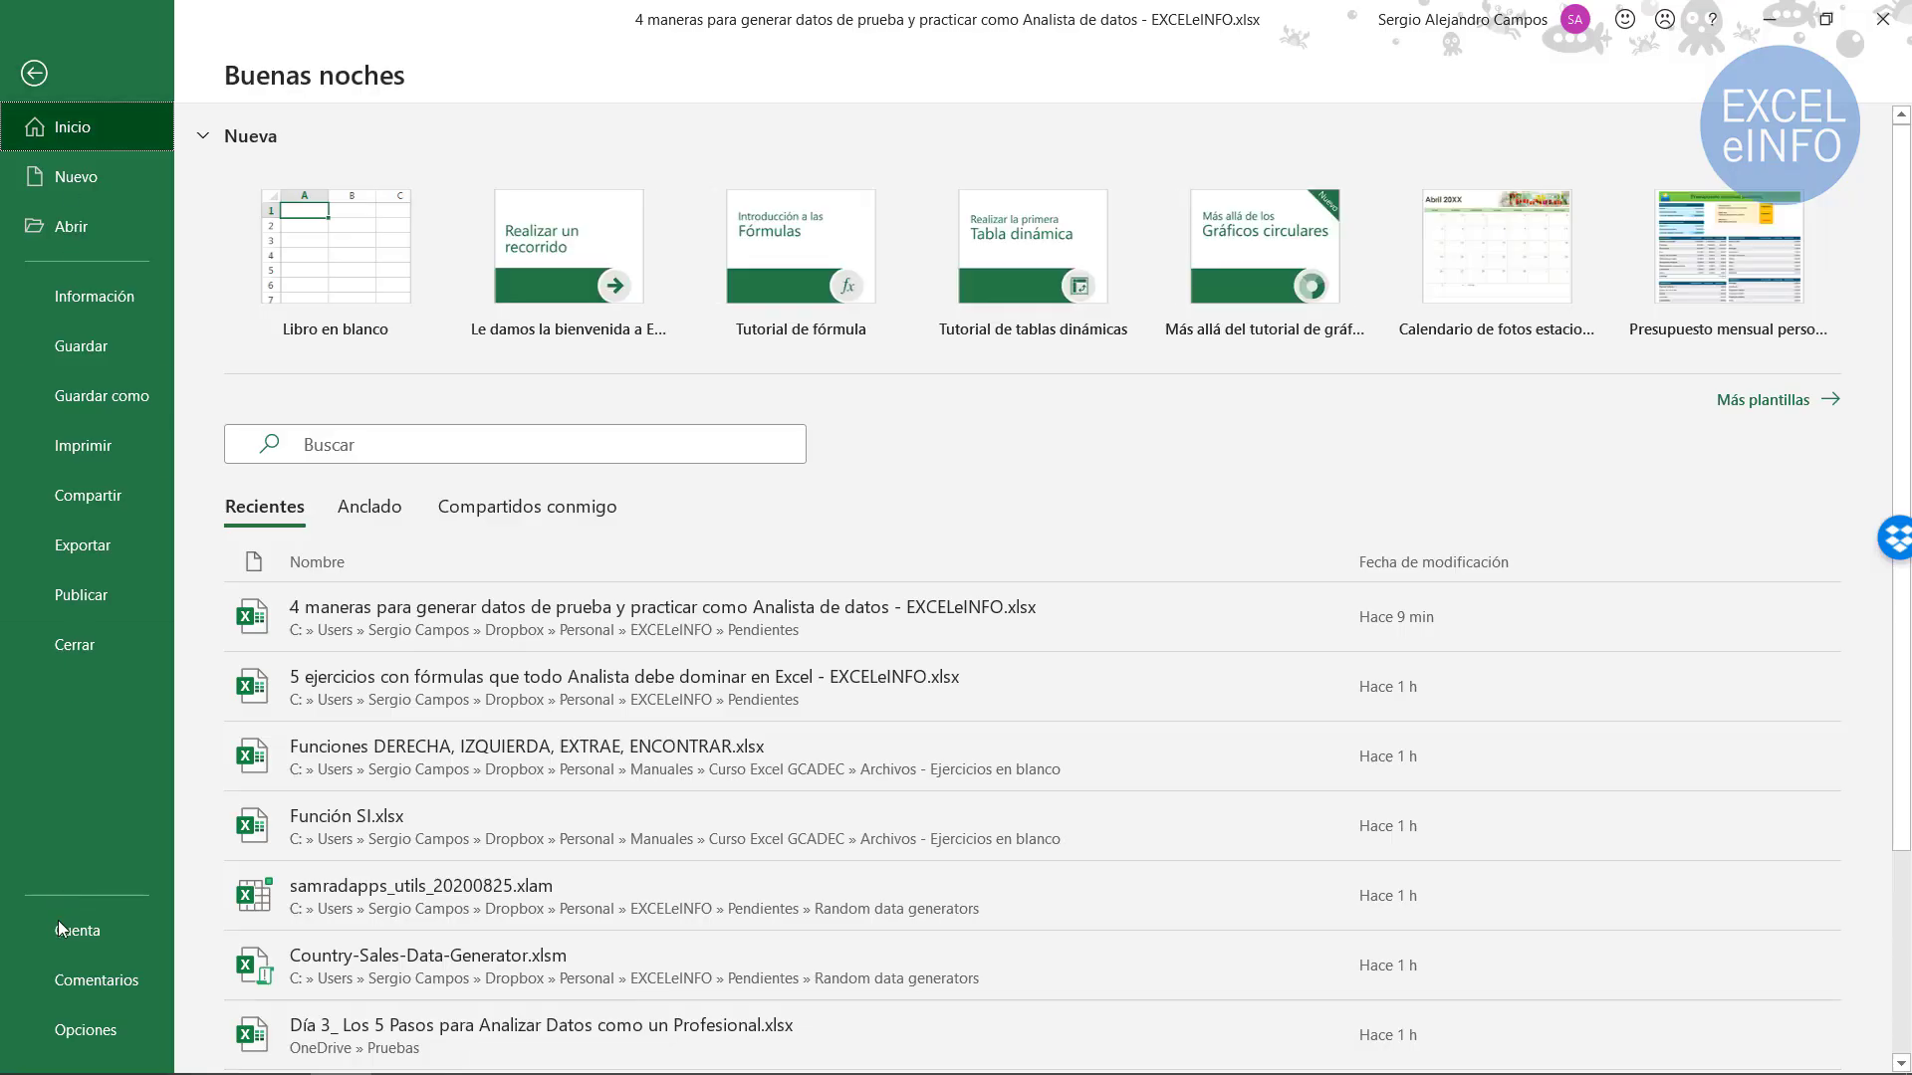
click(84, 1030)
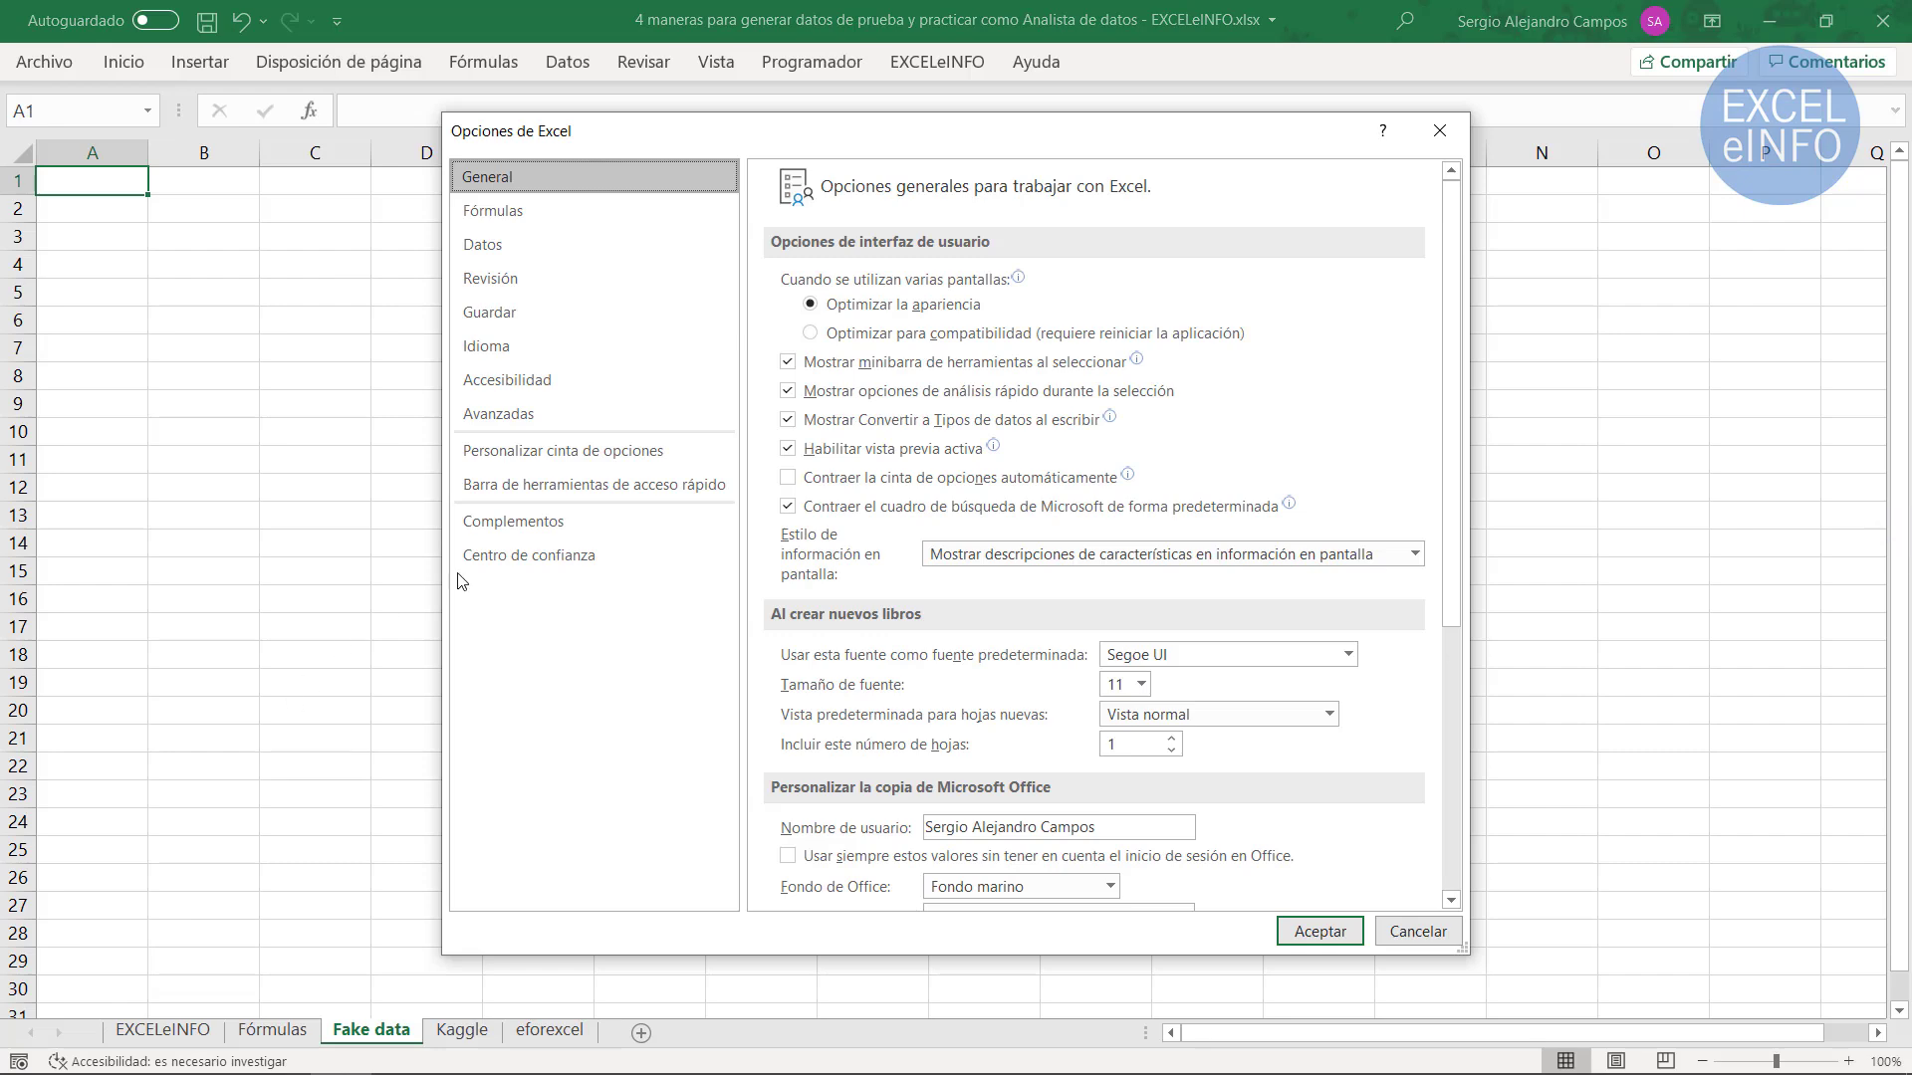
click(570, 524)
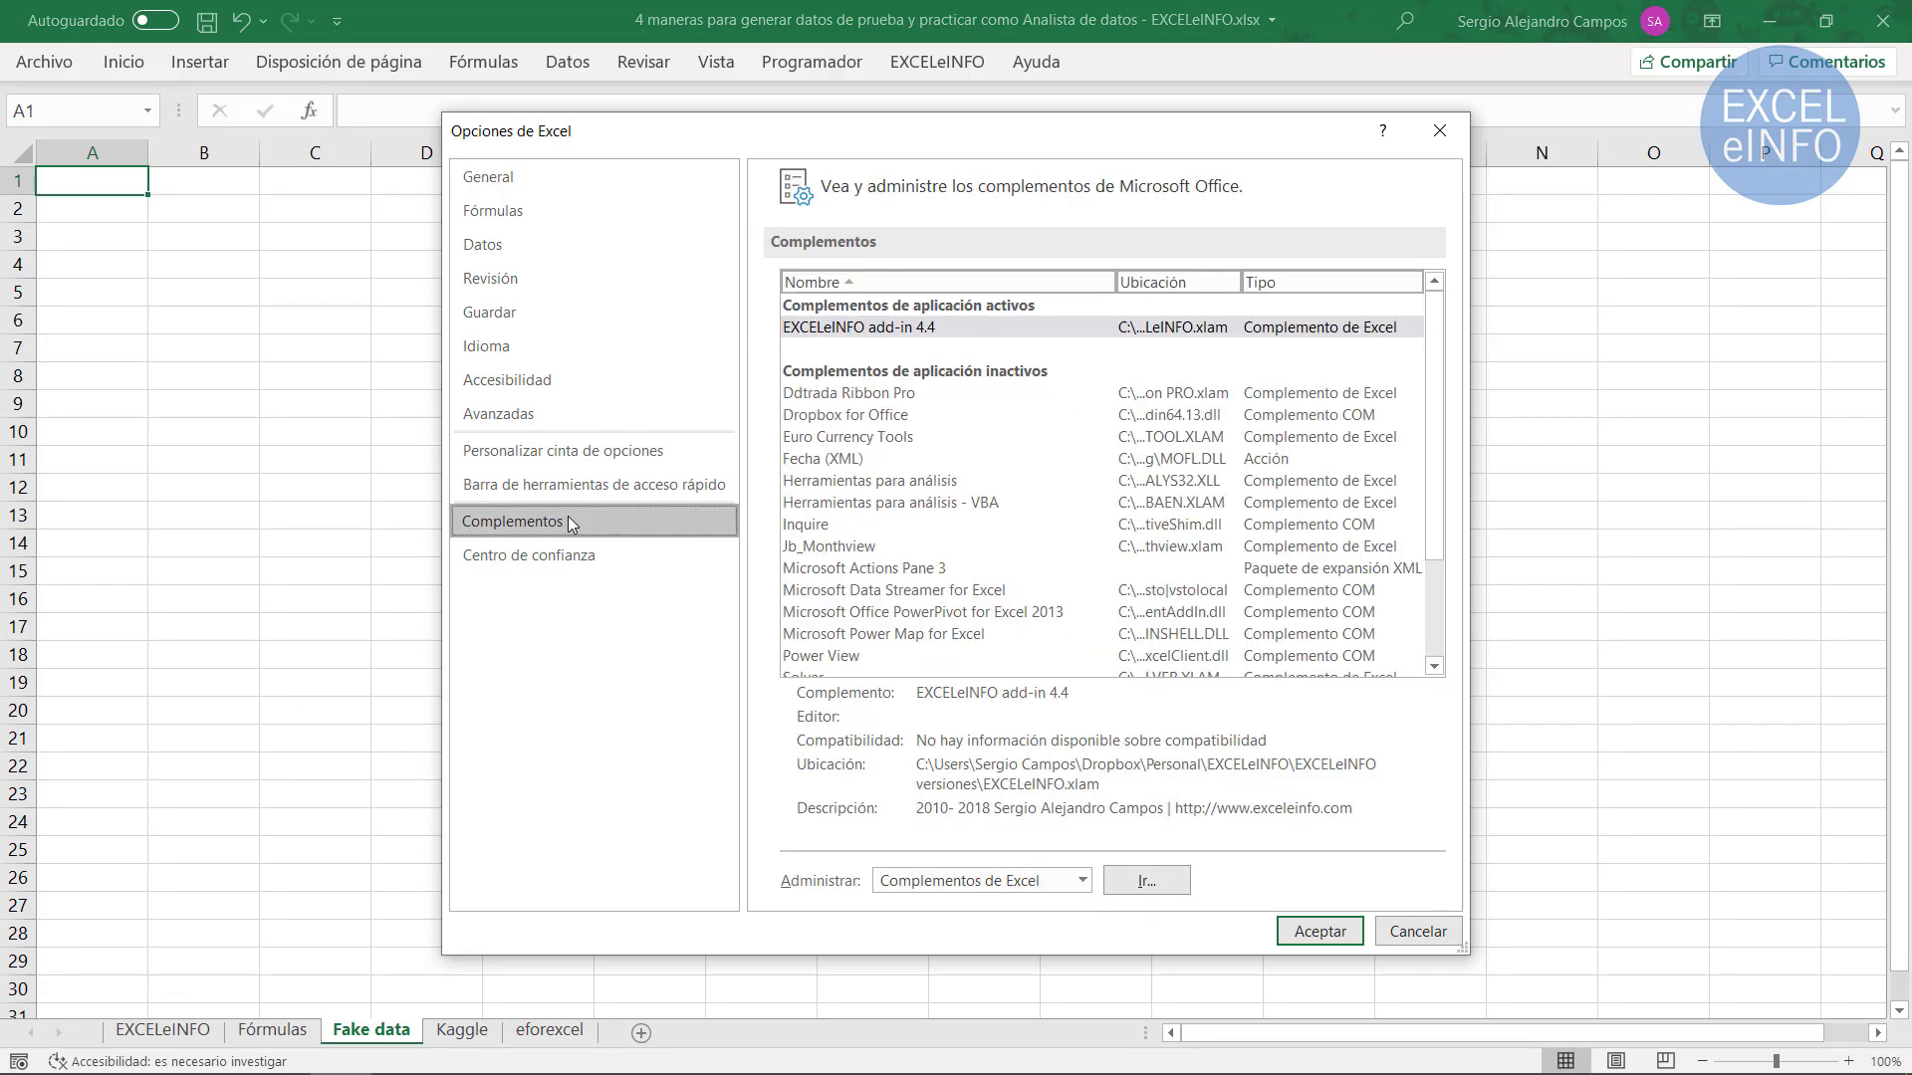
click(1133, 879)
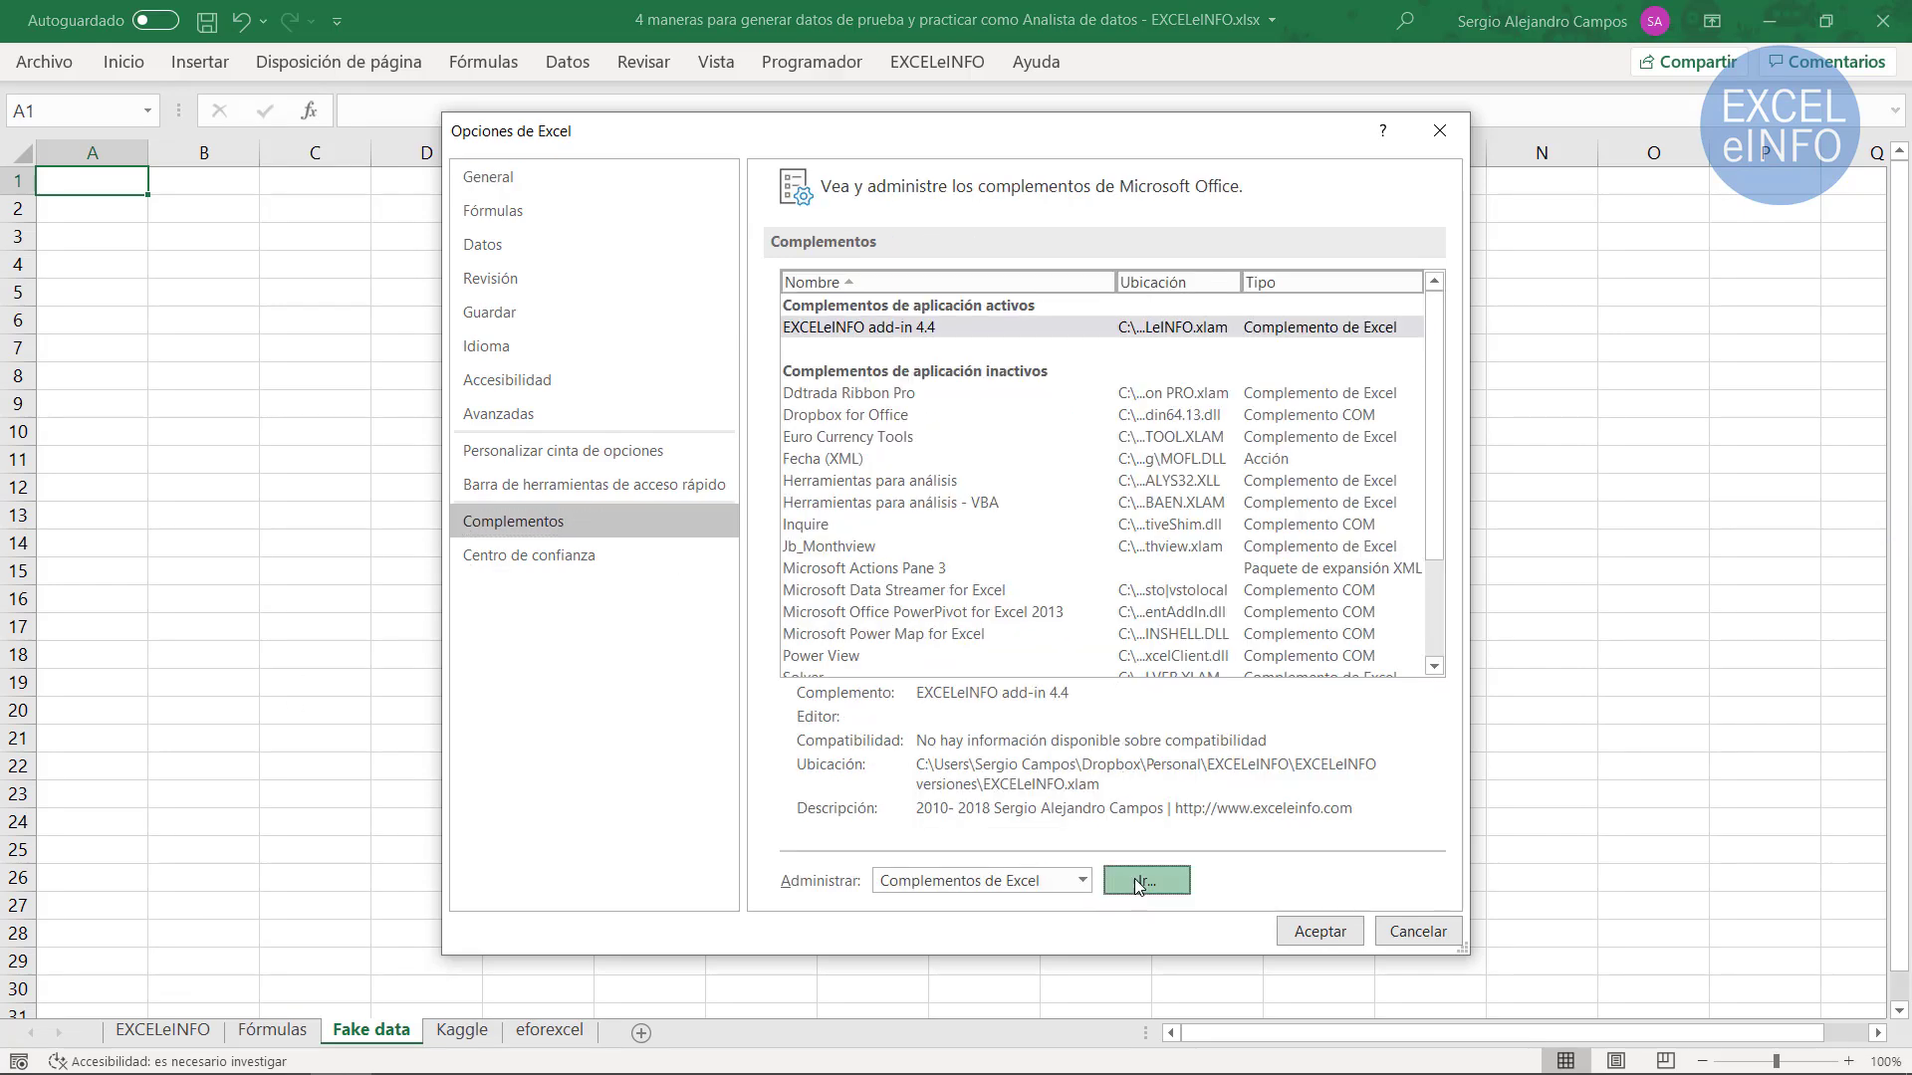
click(1136, 306)
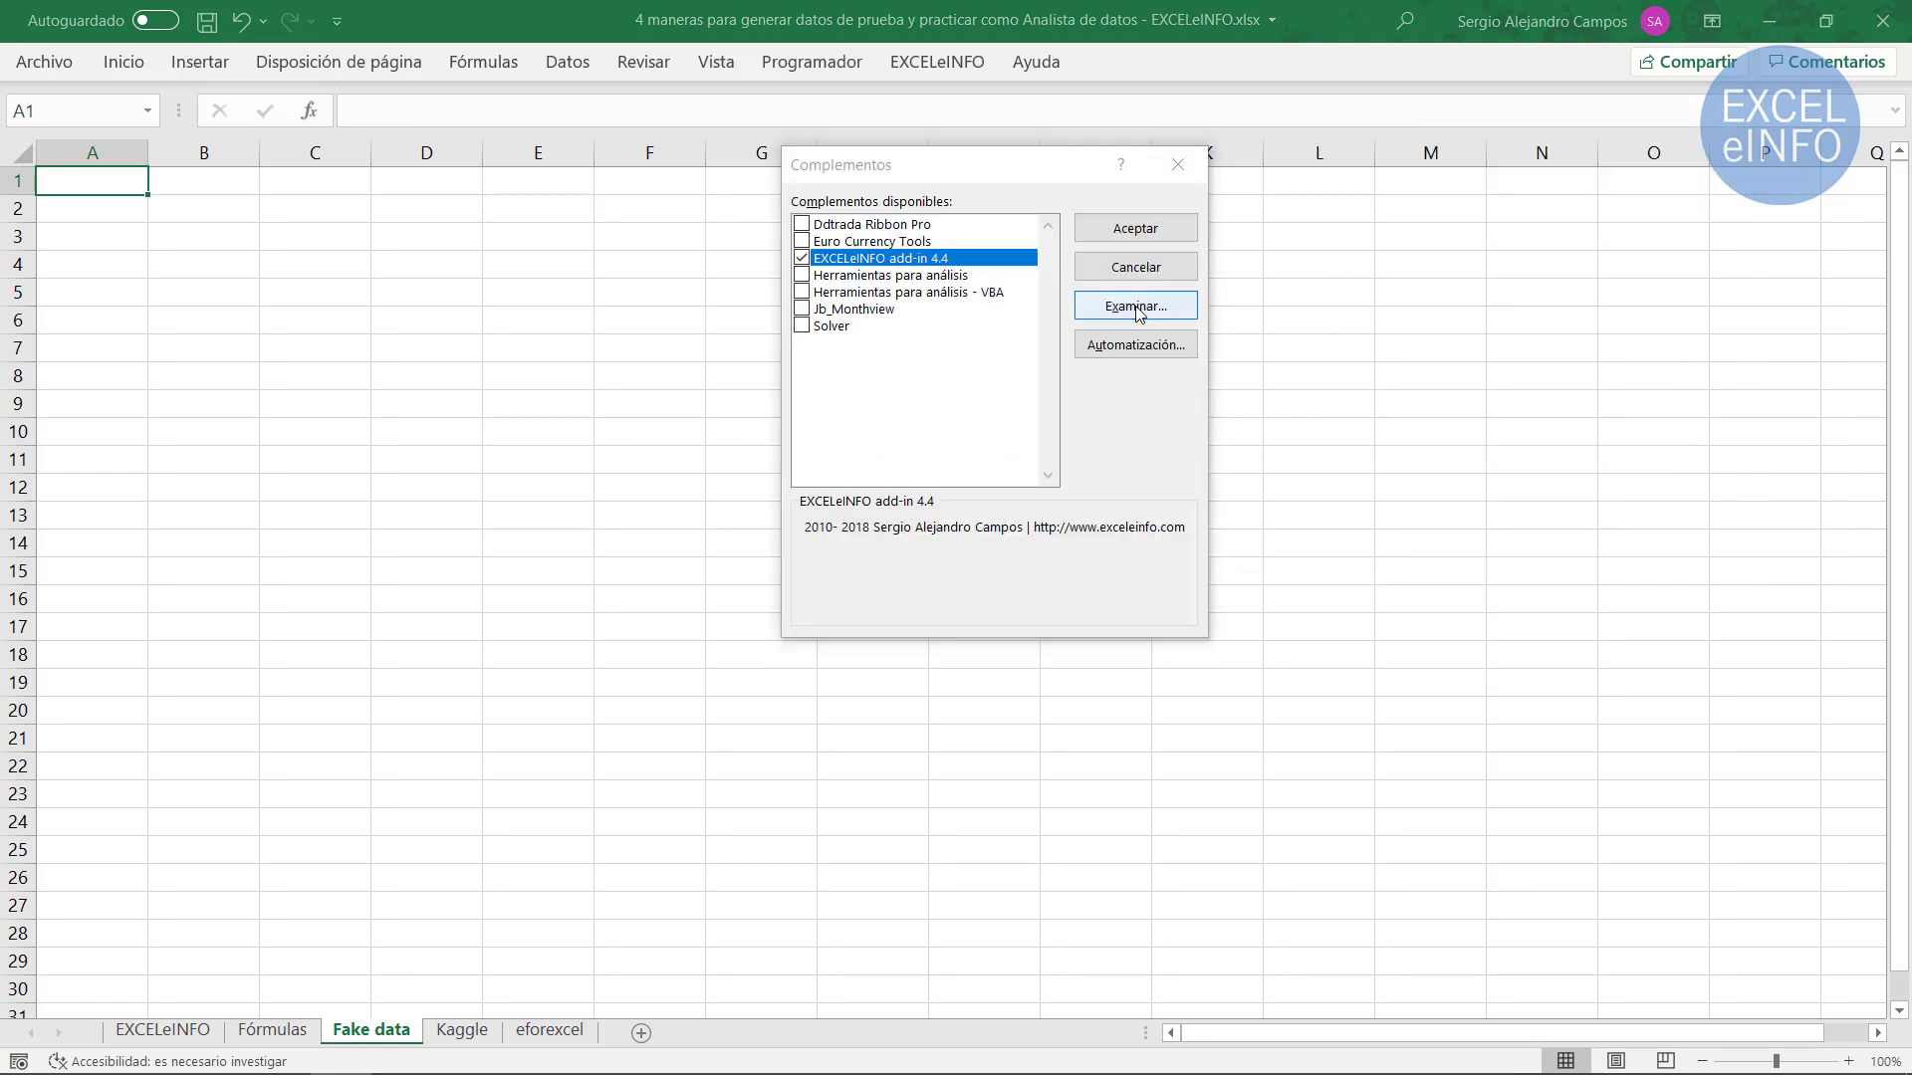
key(ctrl+v)
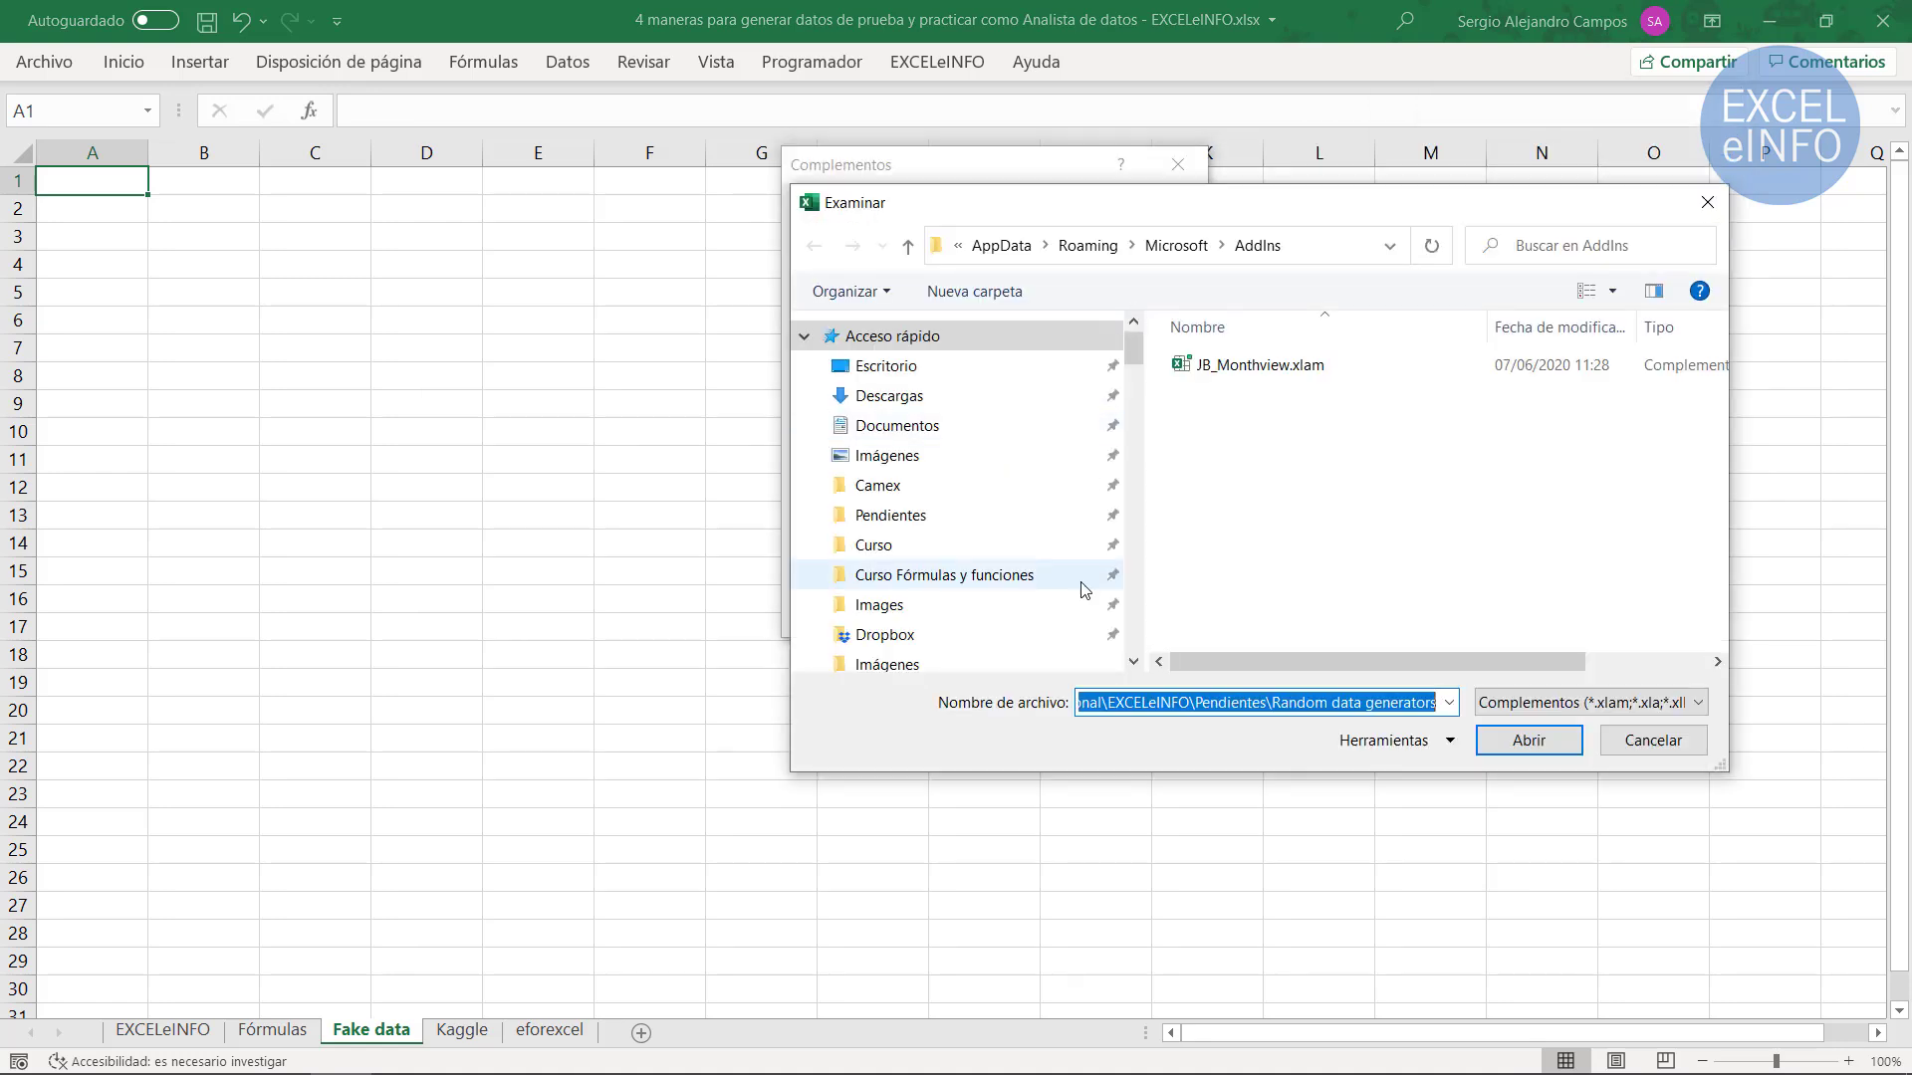
key(Return)
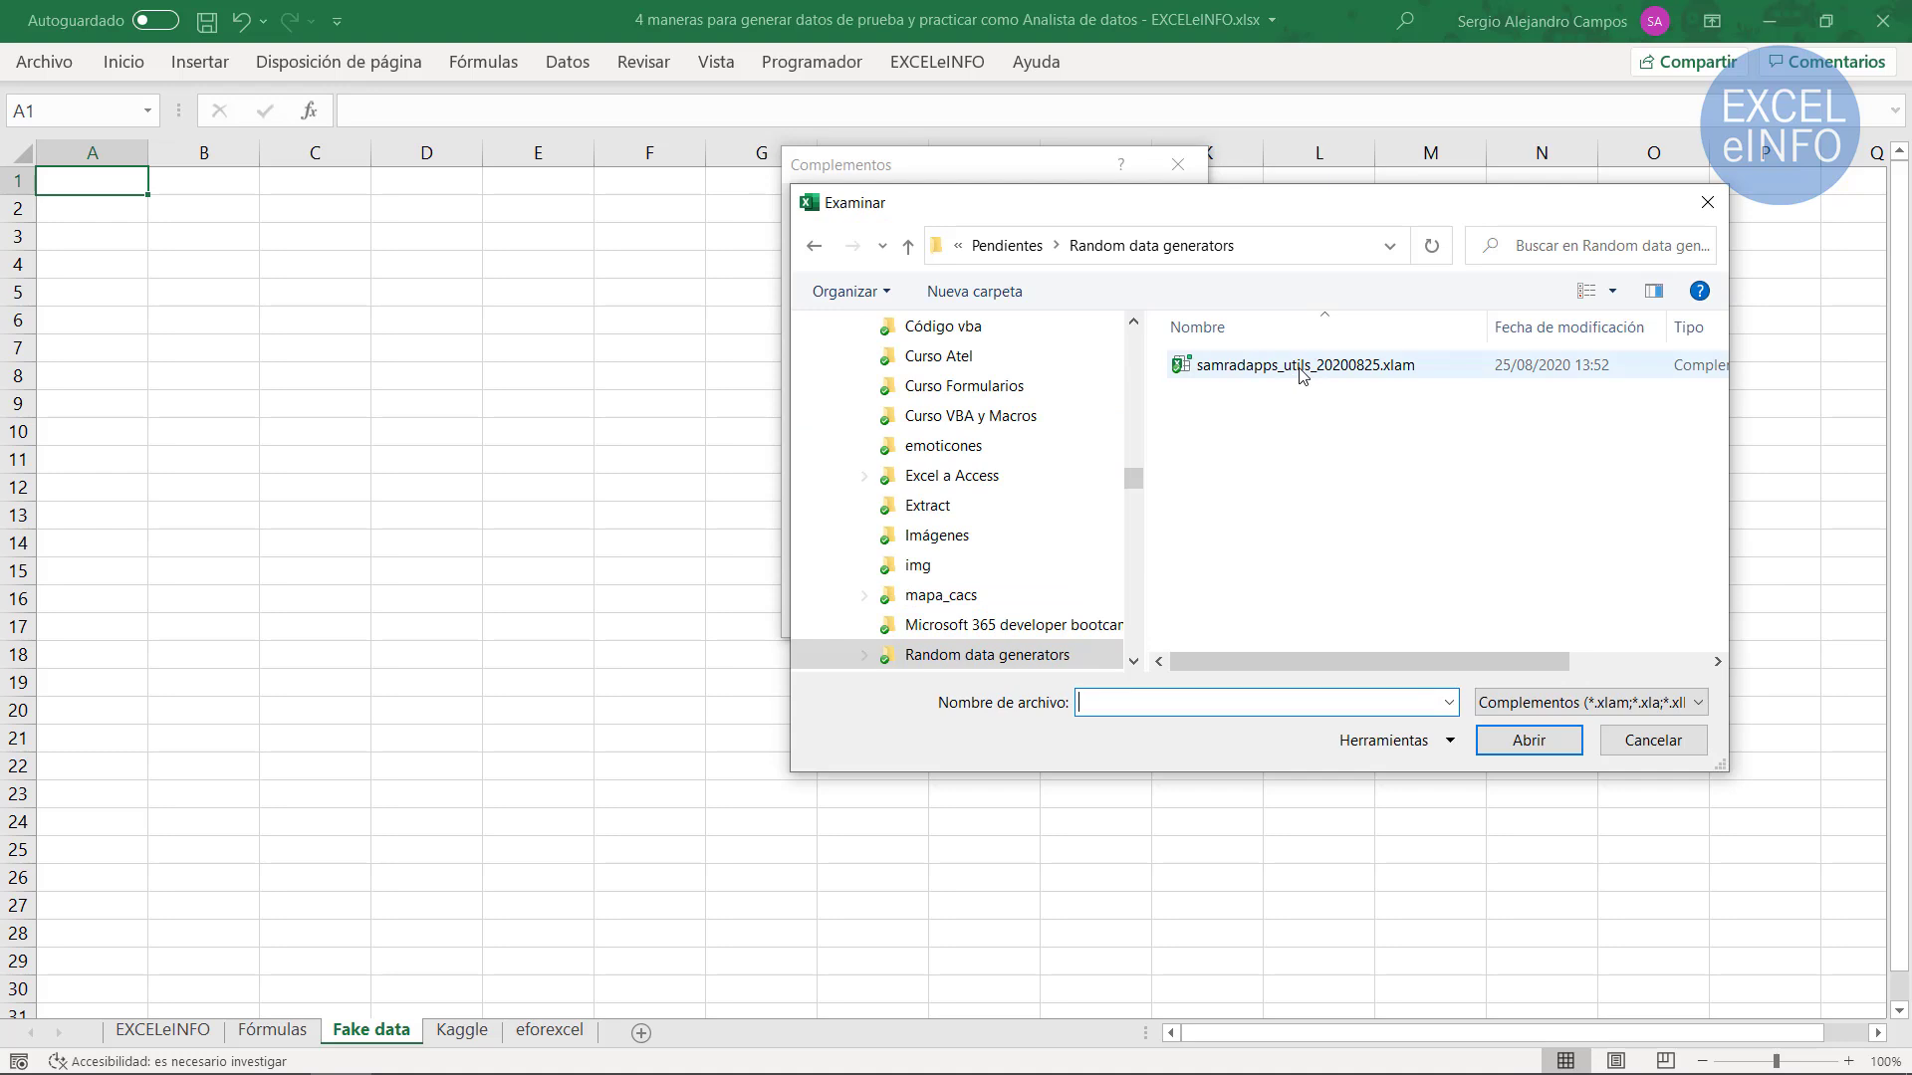
click(1299, 374)
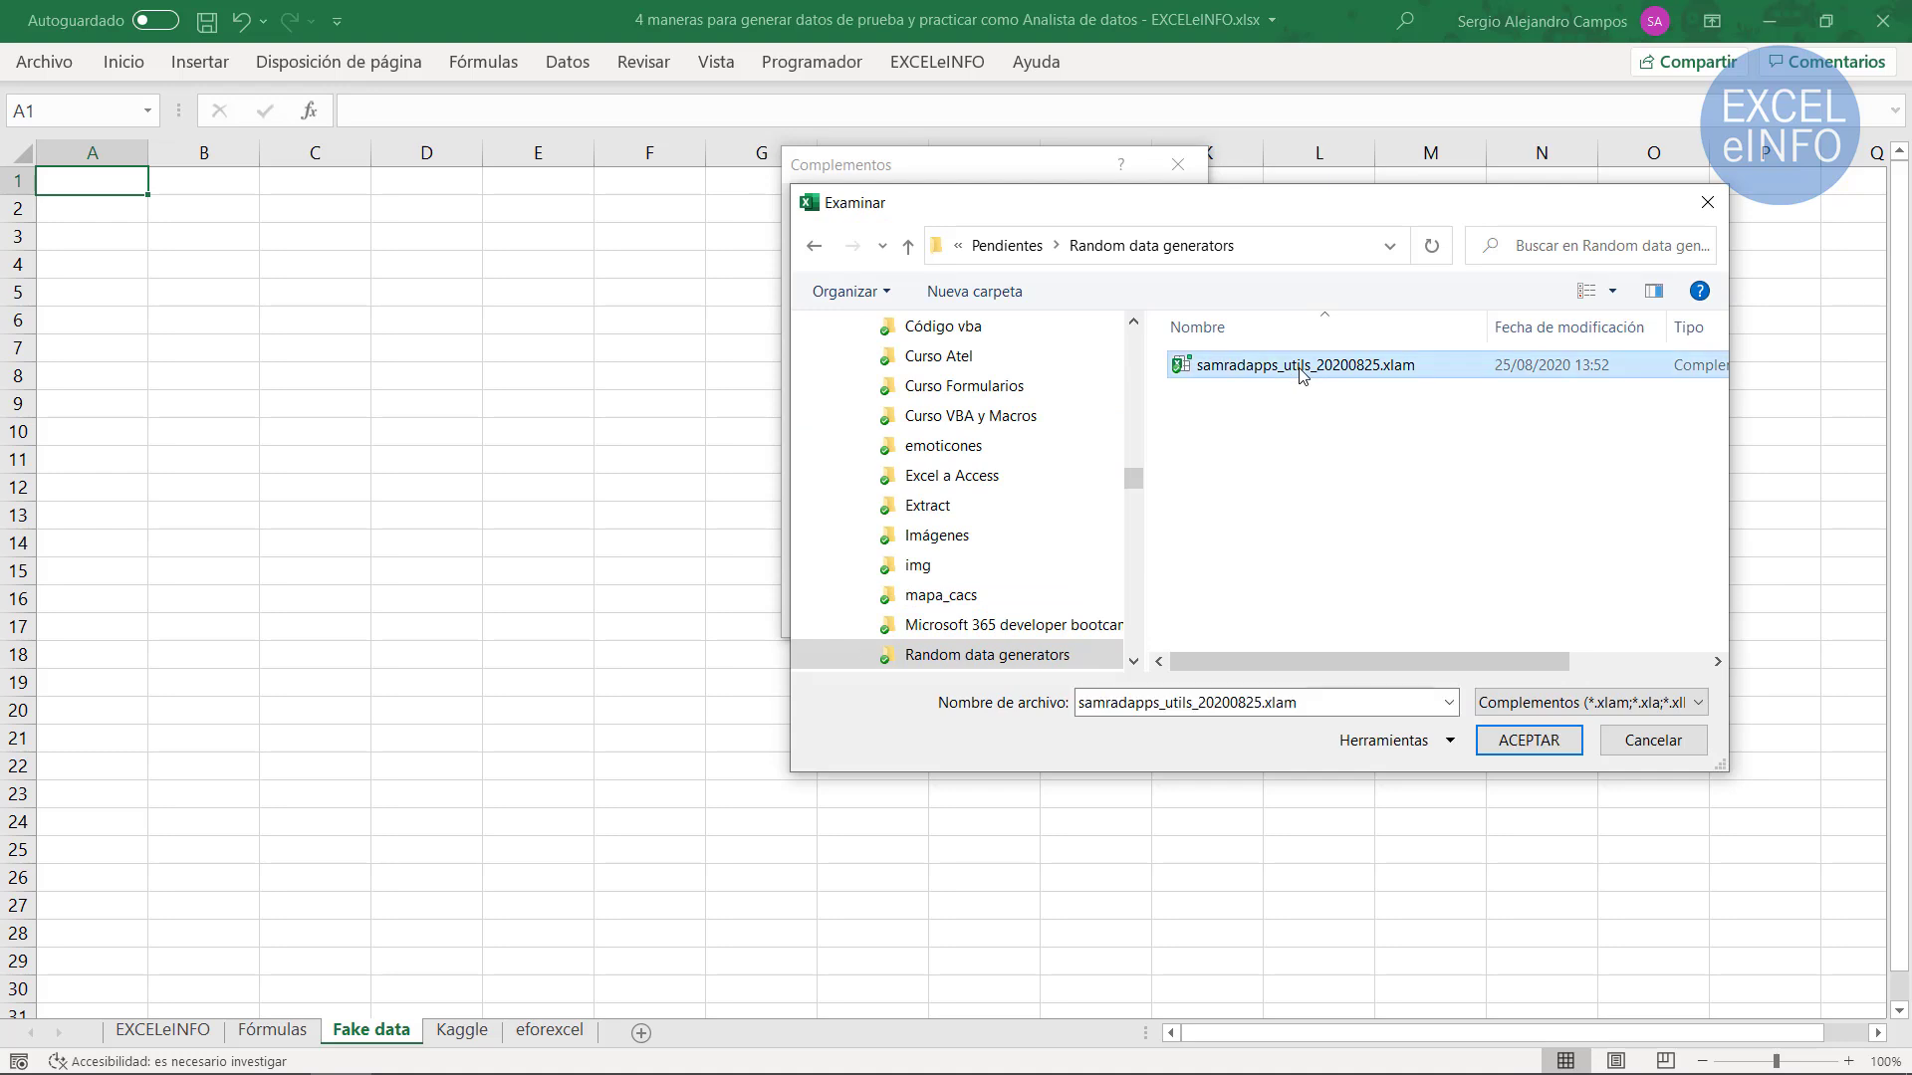
click(1505, 748)
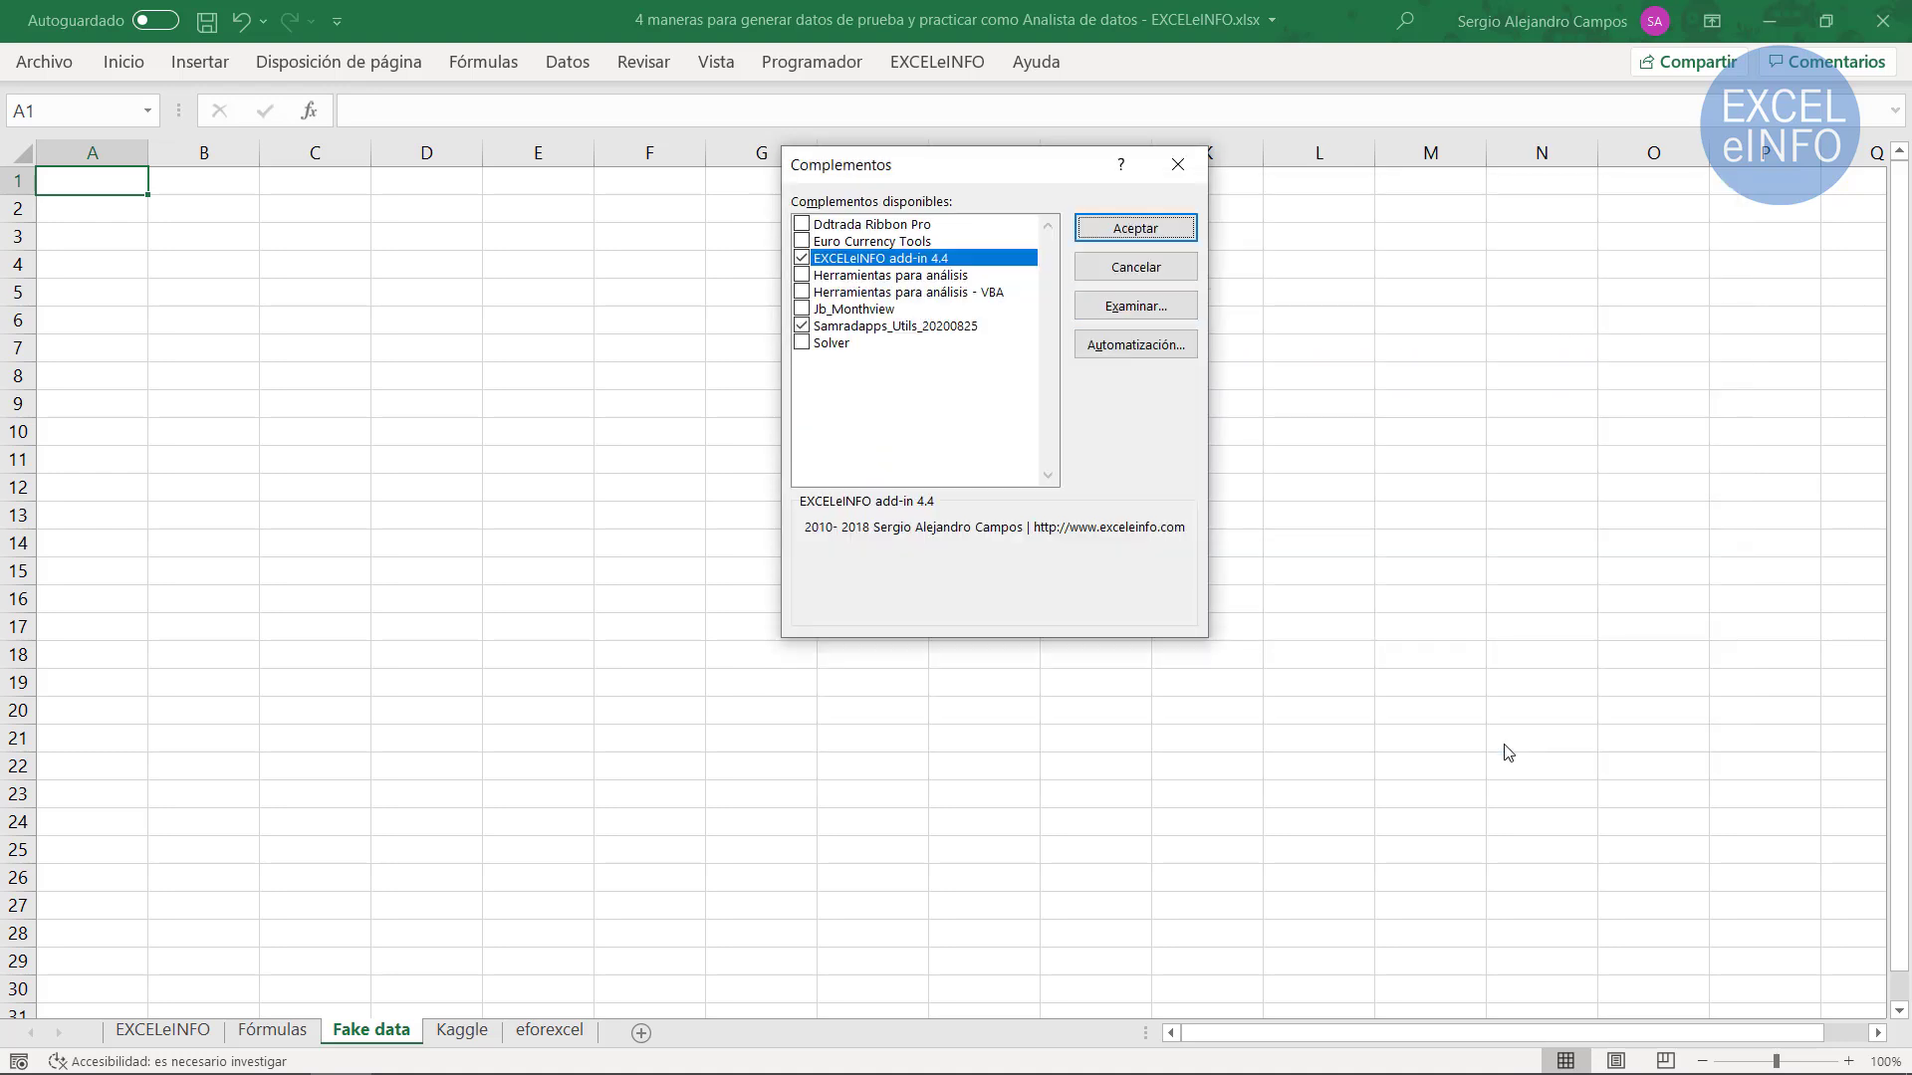
click(951, 329)
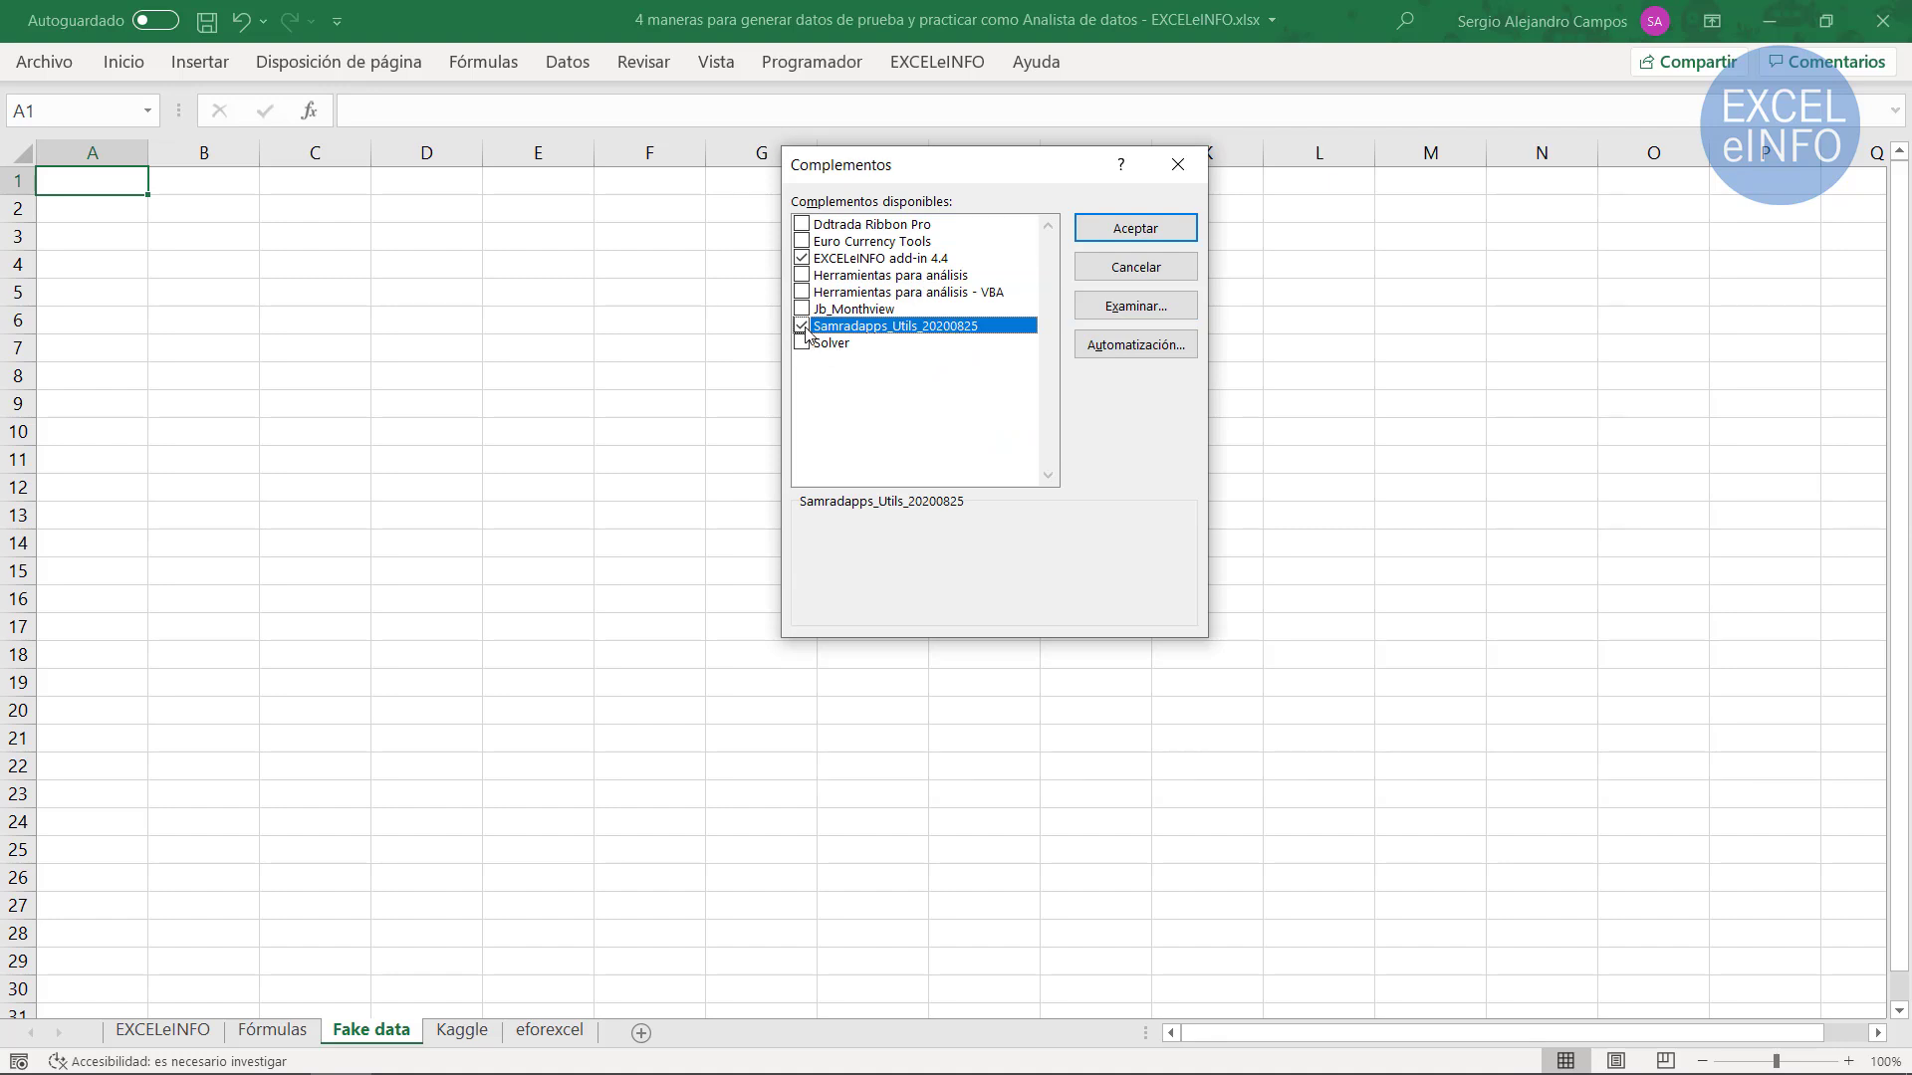
Load the add-in and generate a sample Sales table
click(1171, 237)
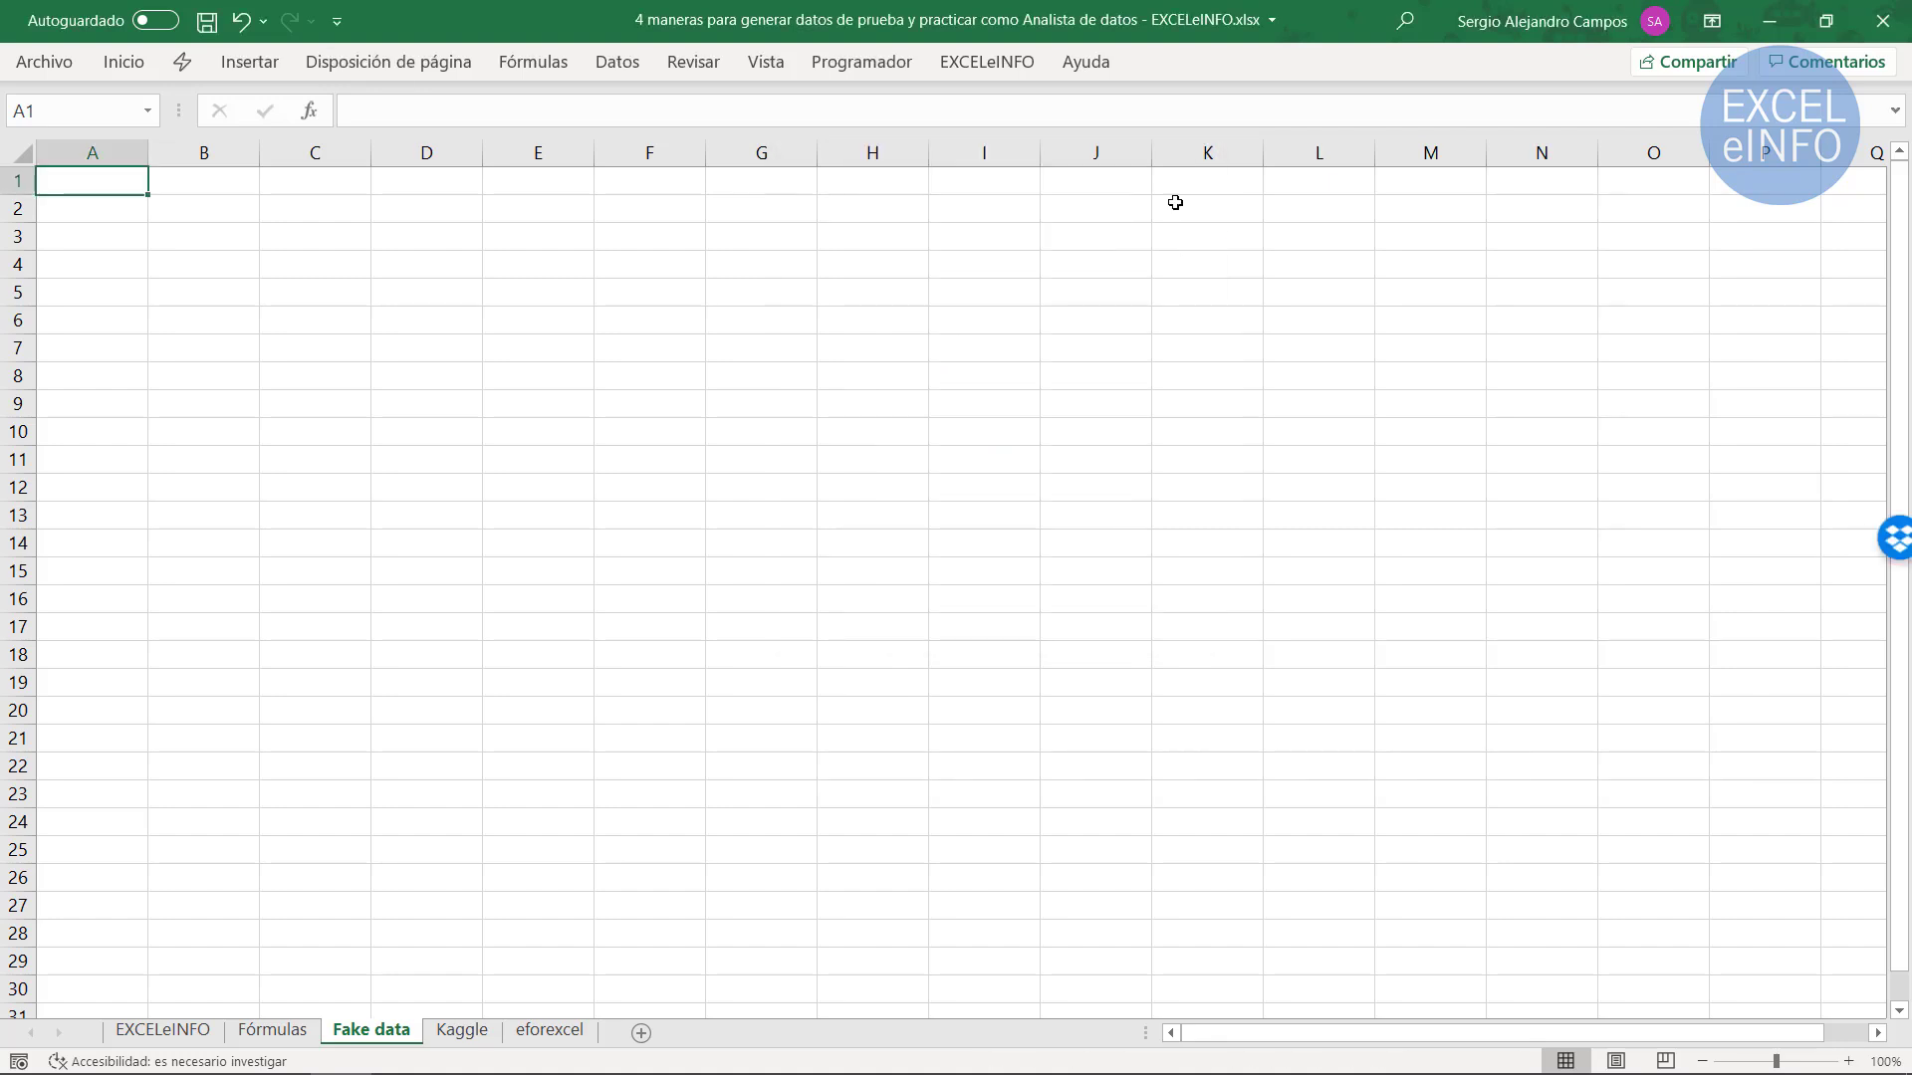
click(182, 62)
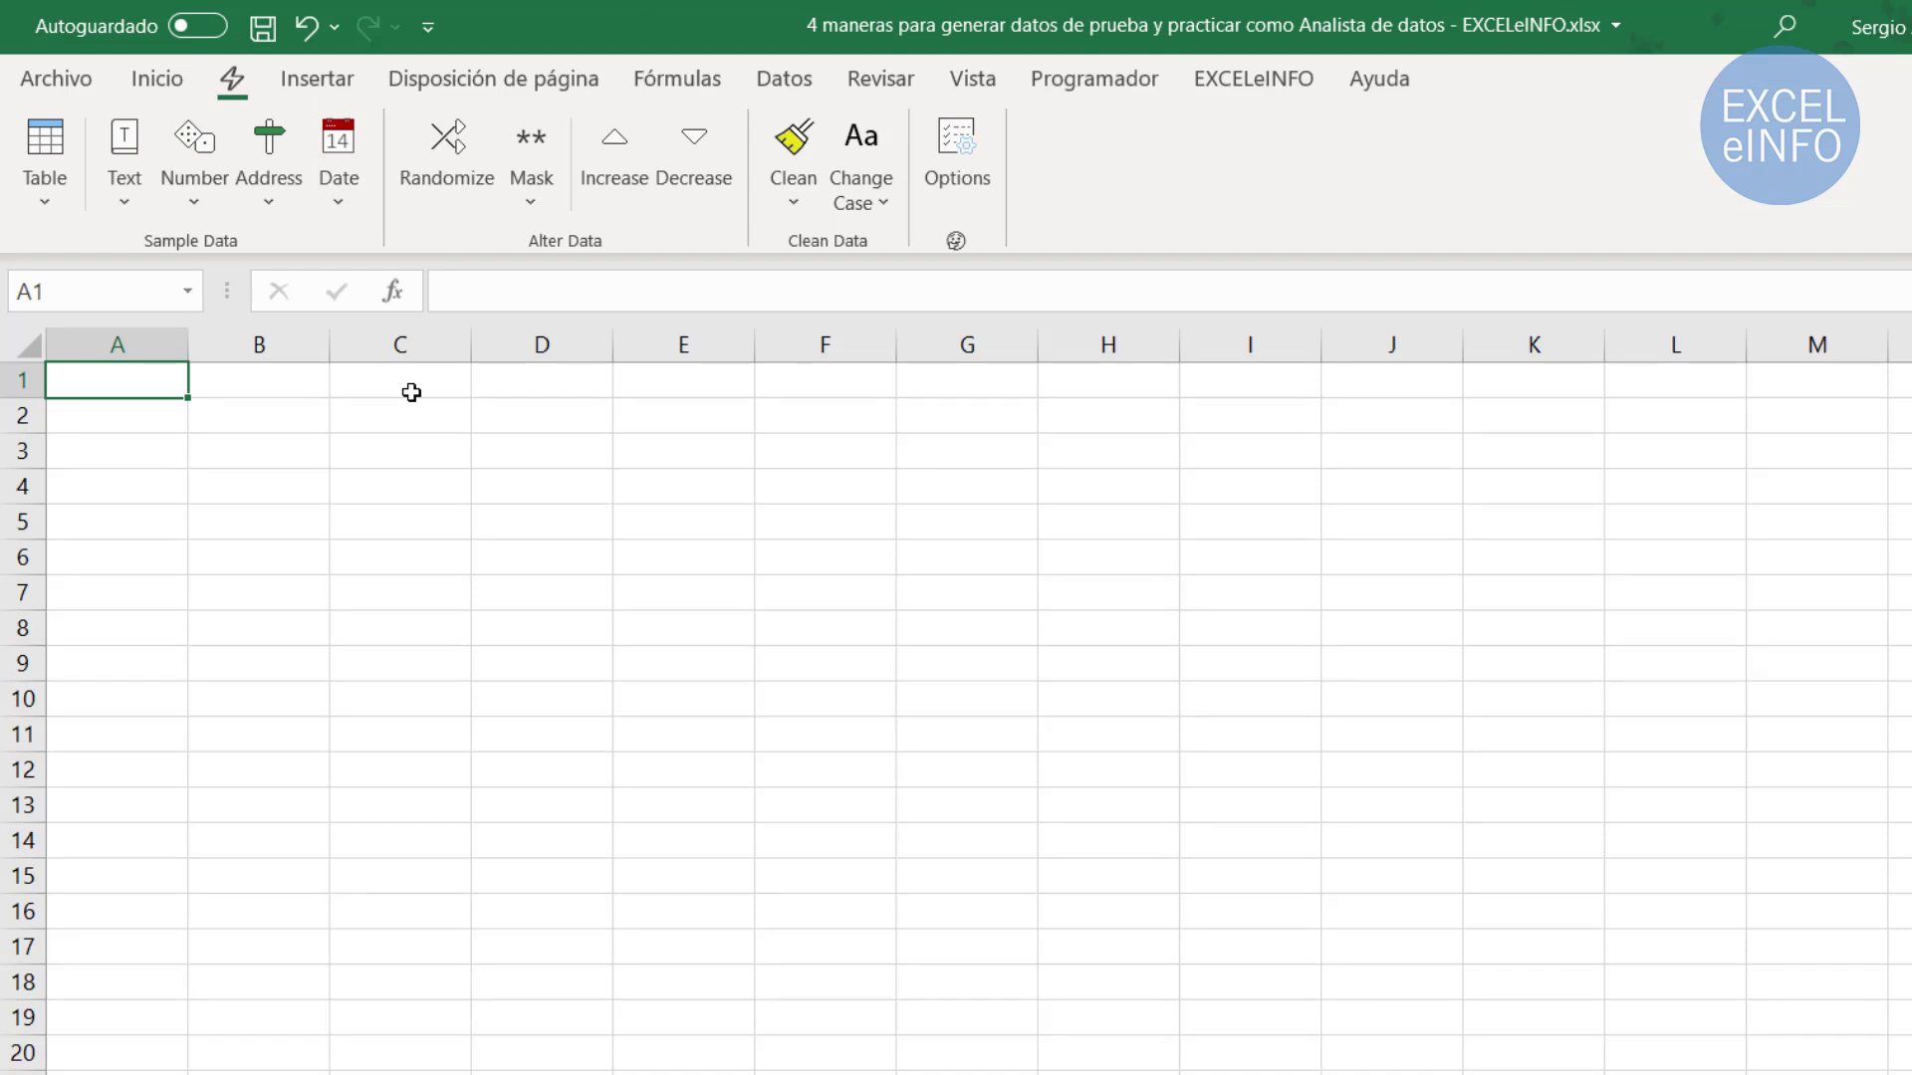
click(65, 193)
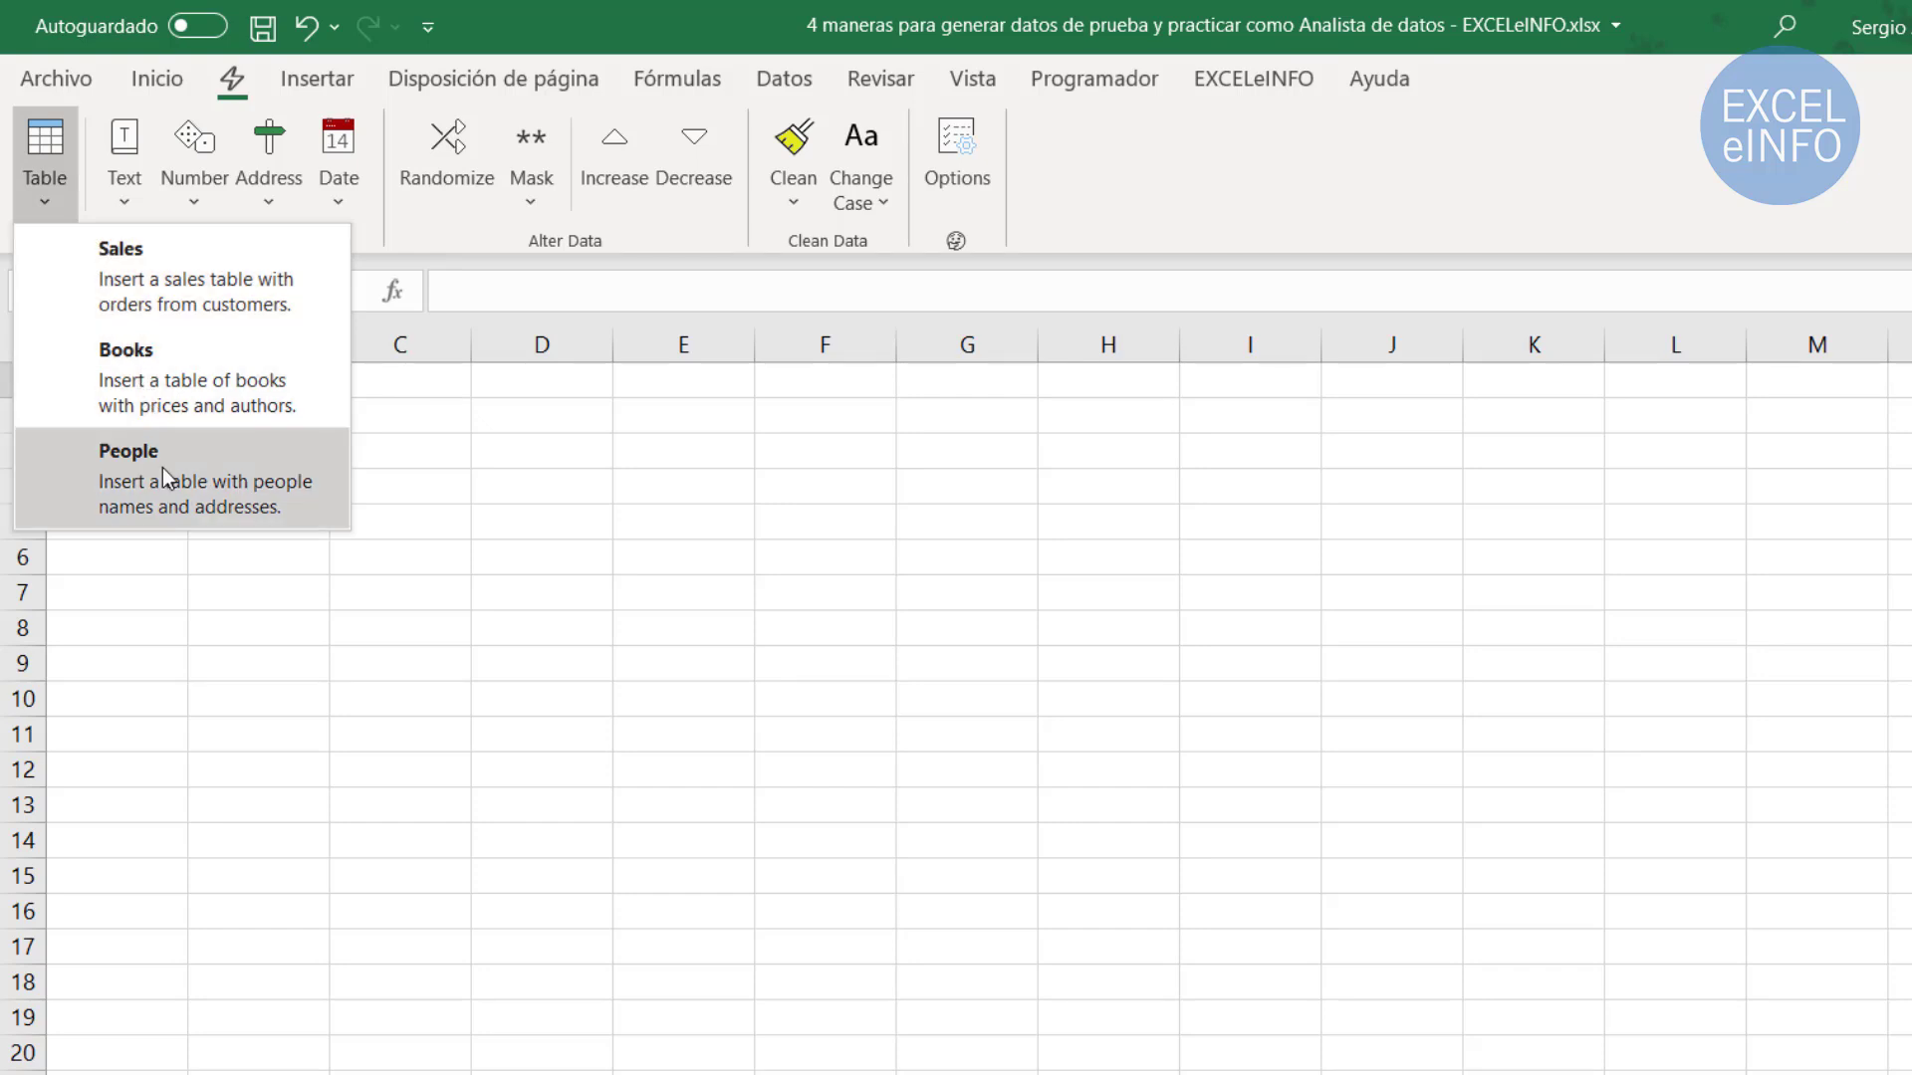
click(188, 254)
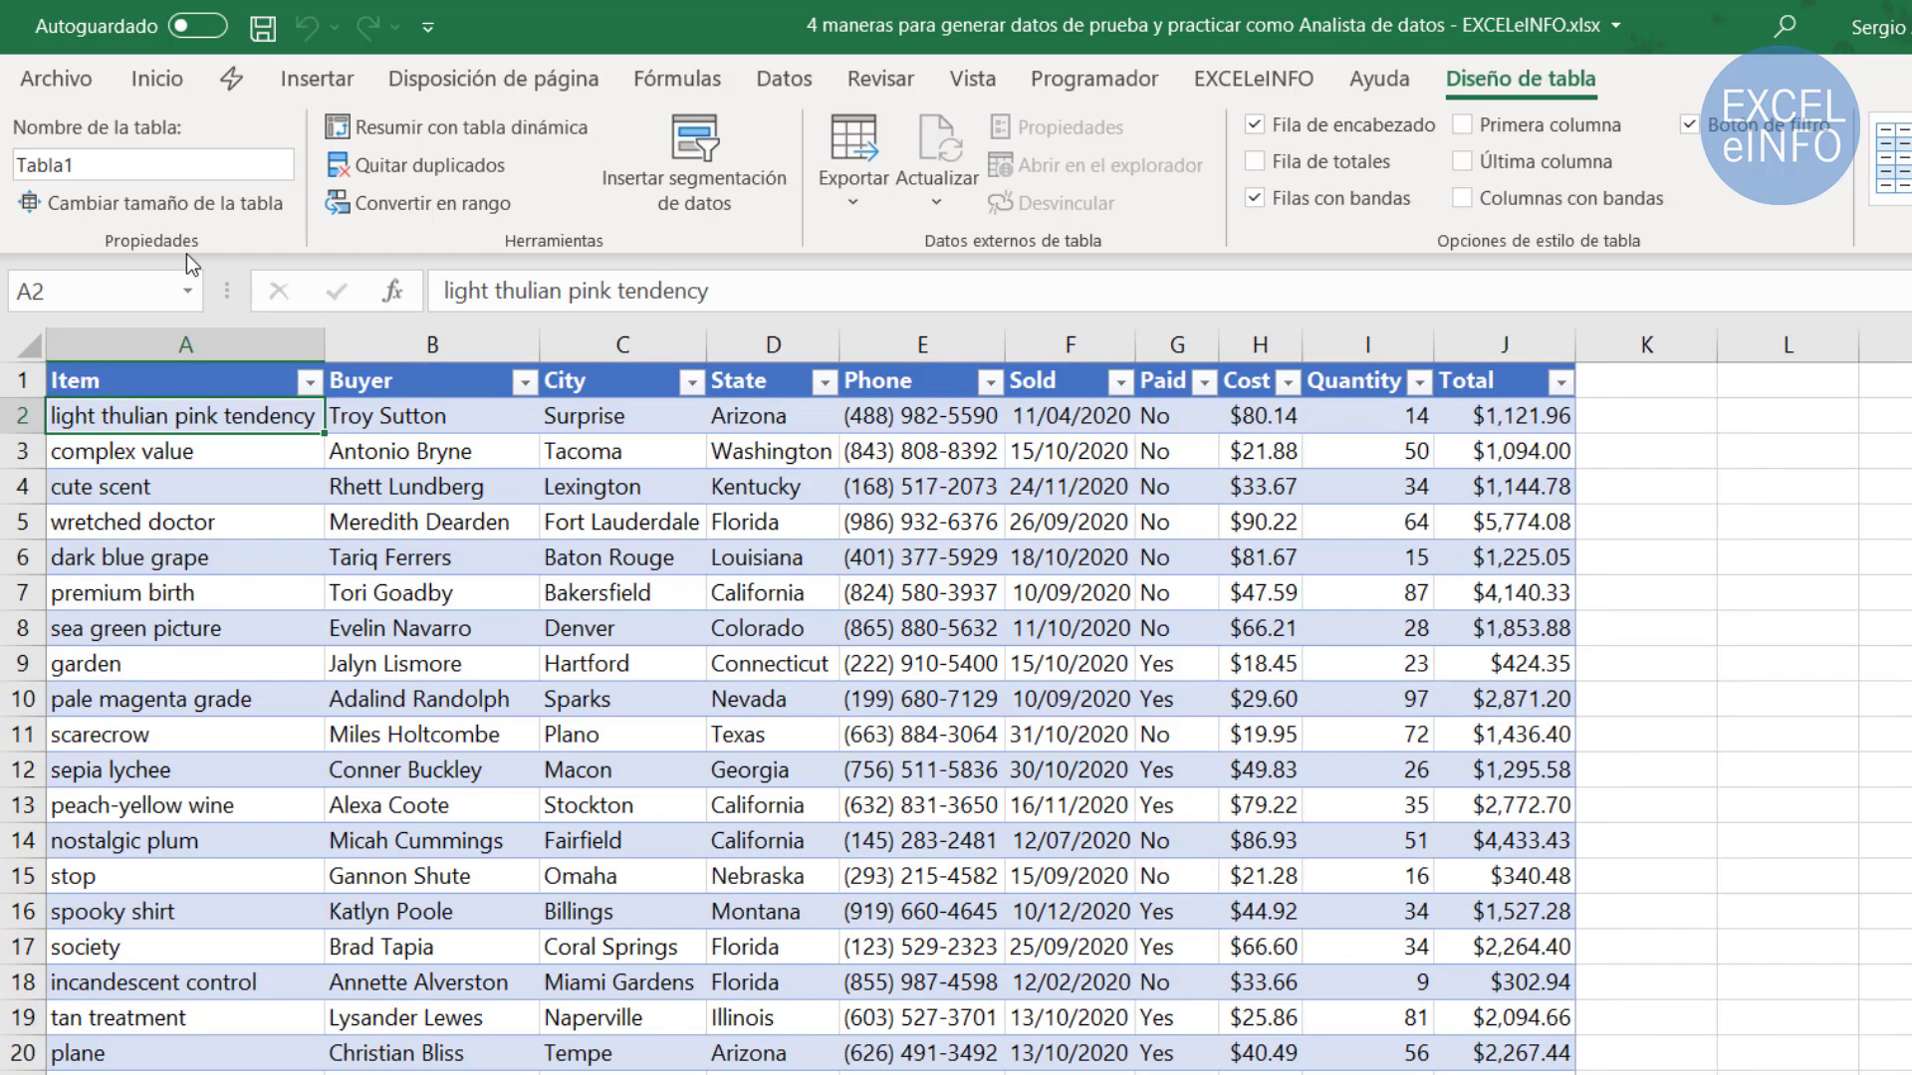
Replace it with a sample Books table and look over its columns
click(232, 79)
click(37, 187)
click(157, 391)
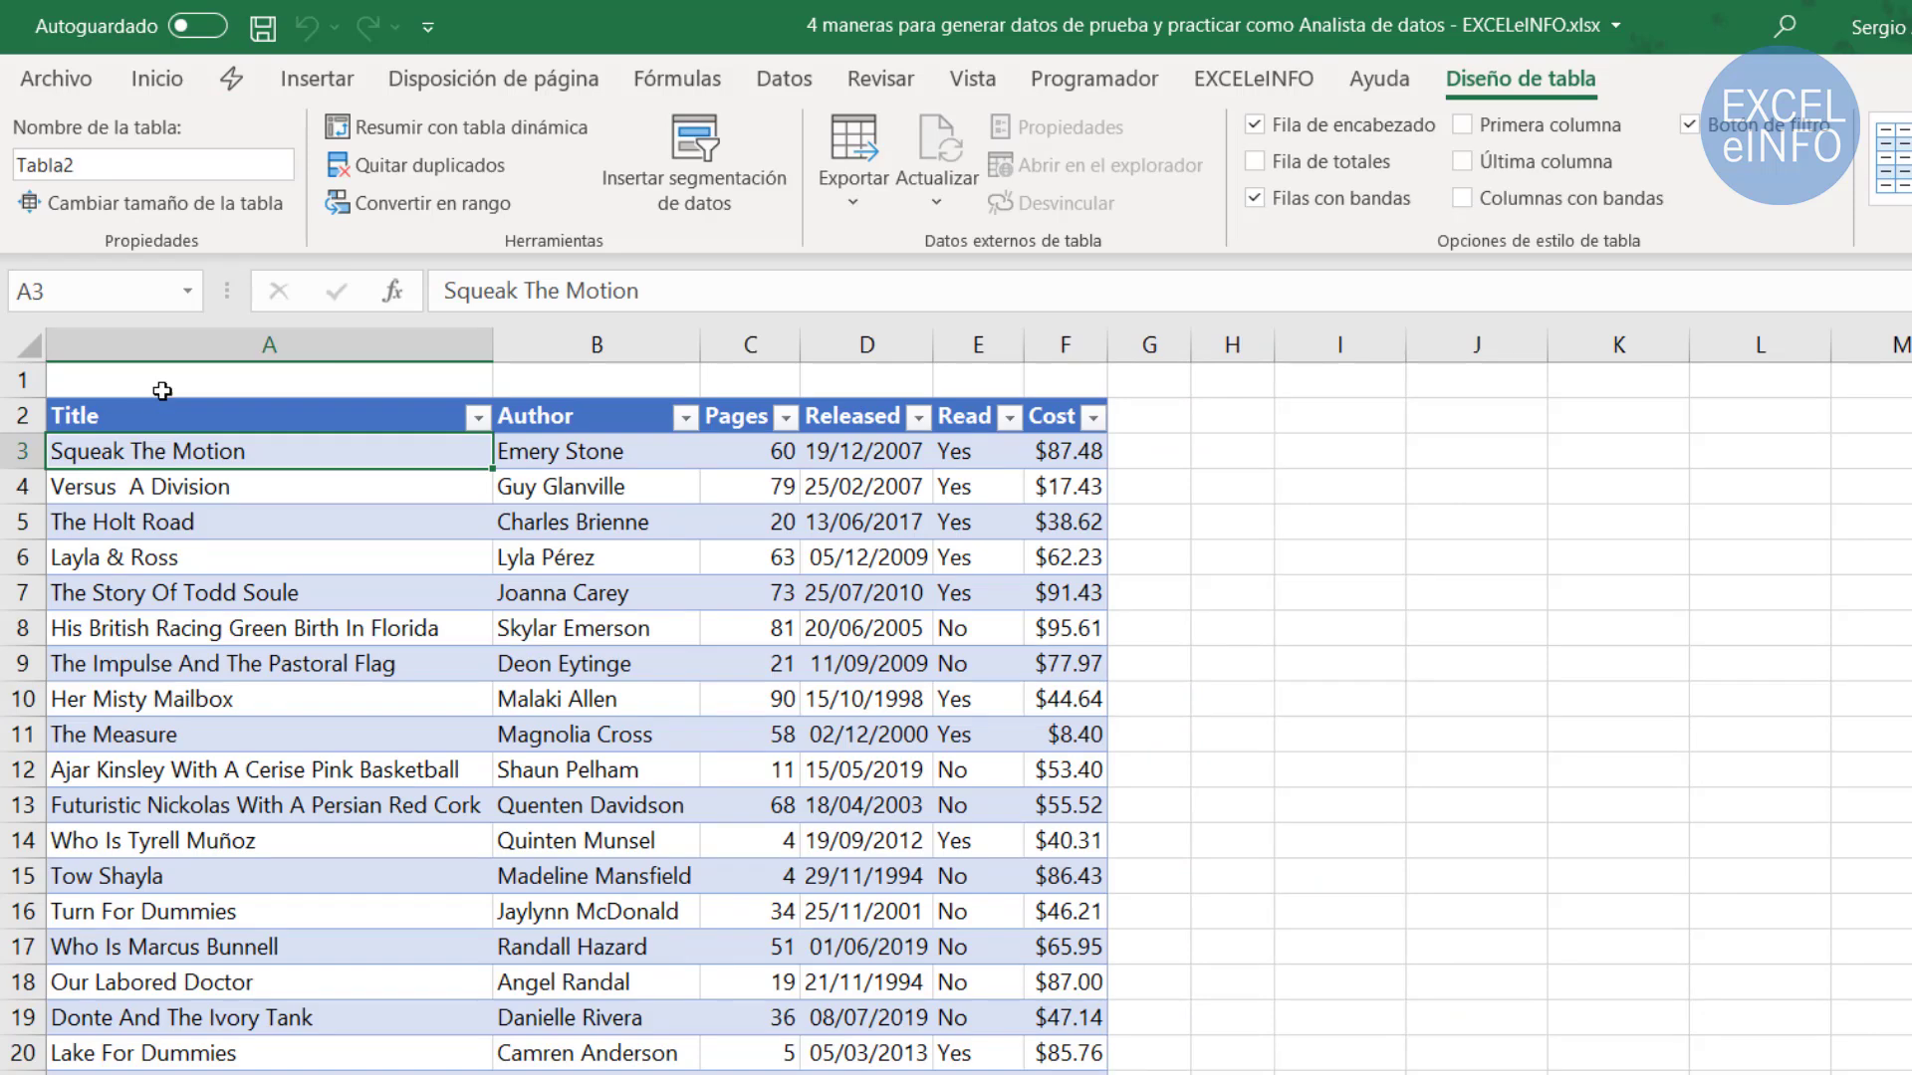
scroll(158, 390, right, 3)
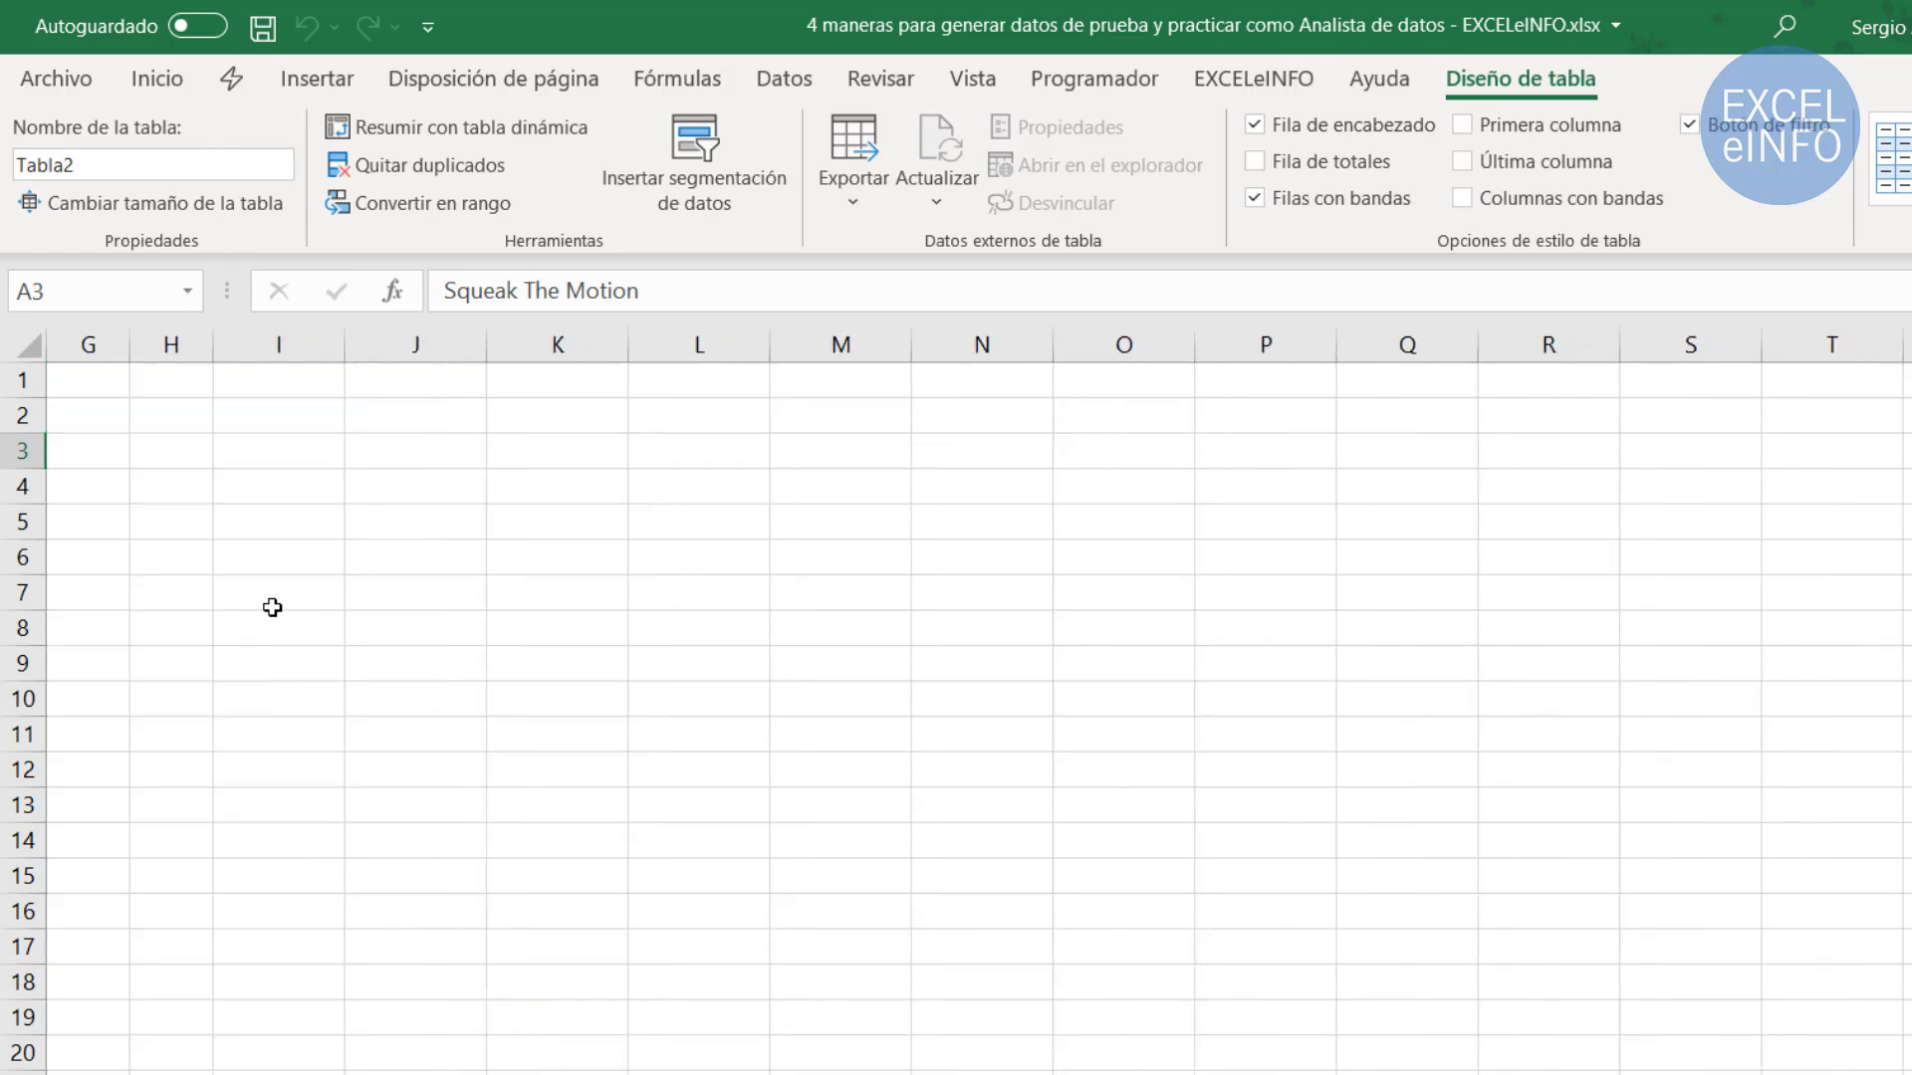
click(115, 412)
key(Left)
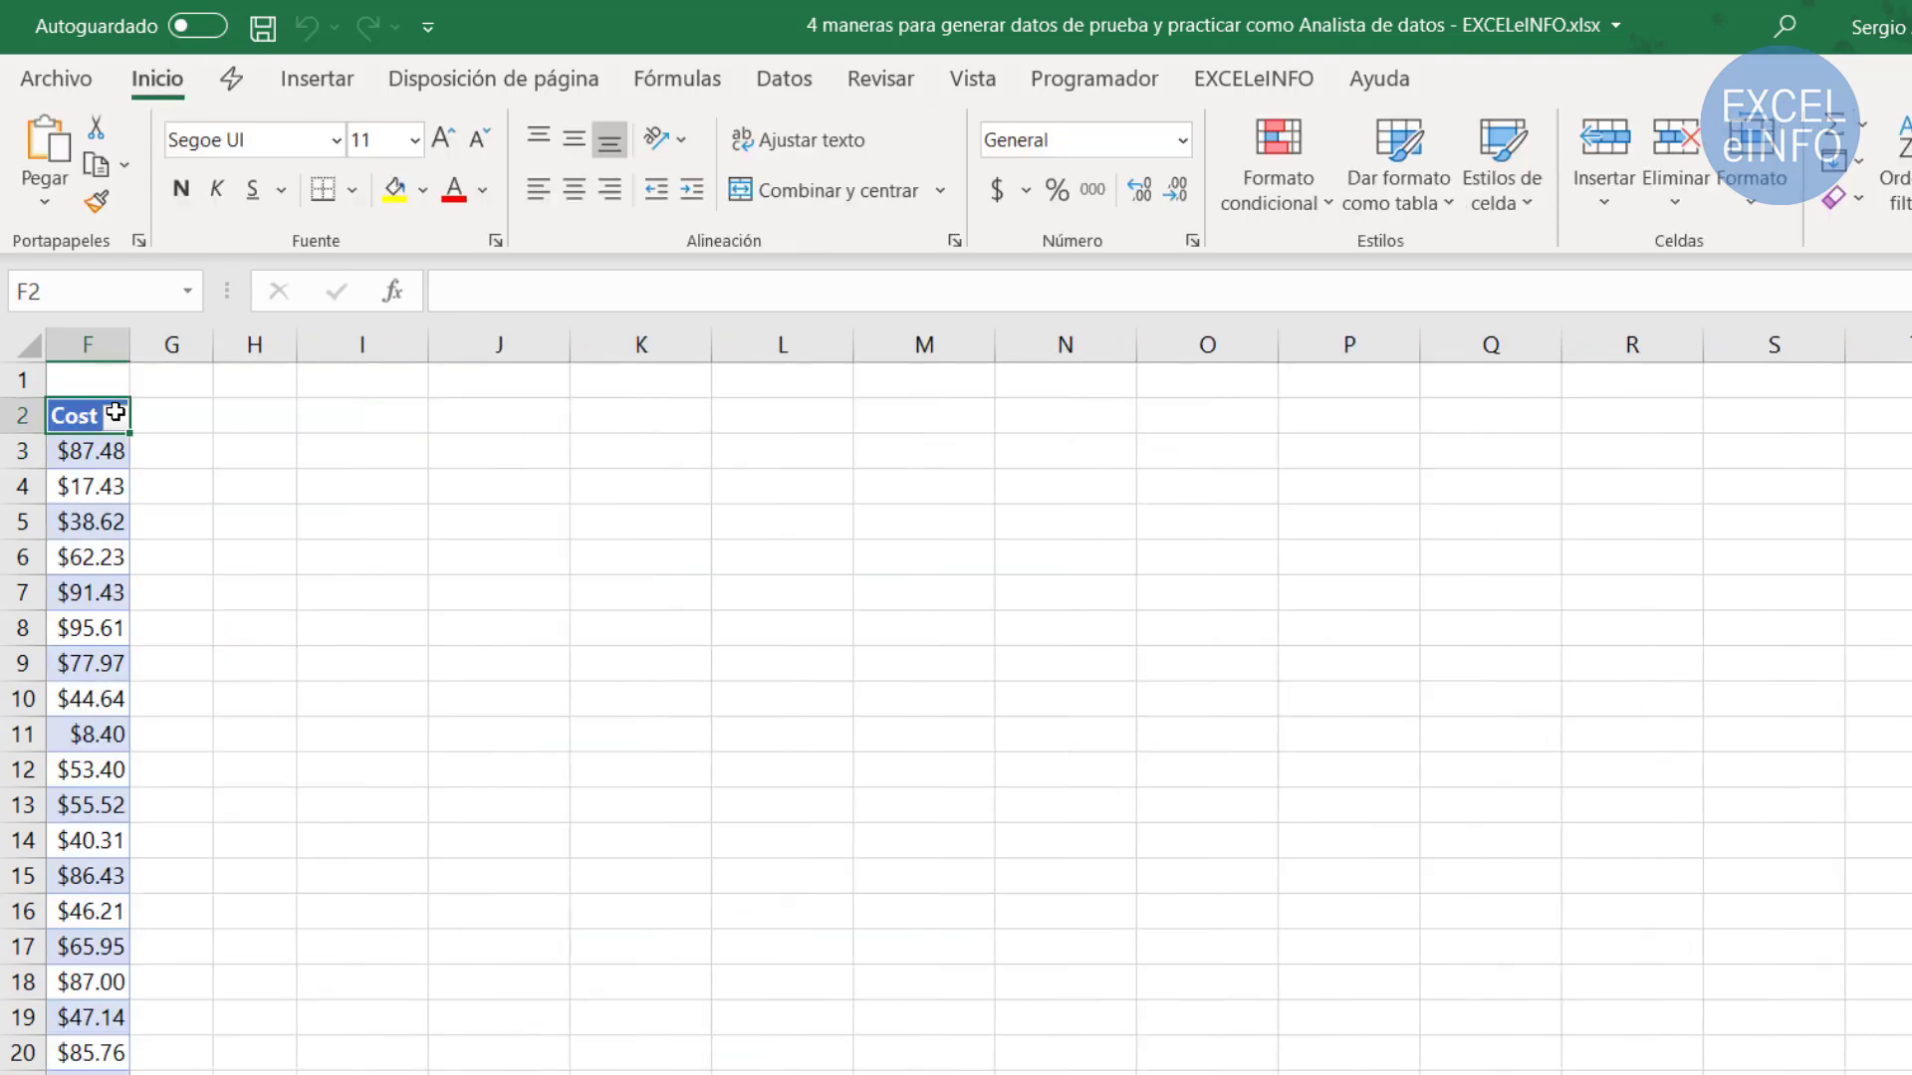
key(Up)
scroll(116, 413, left, 3)
click(115, 412)
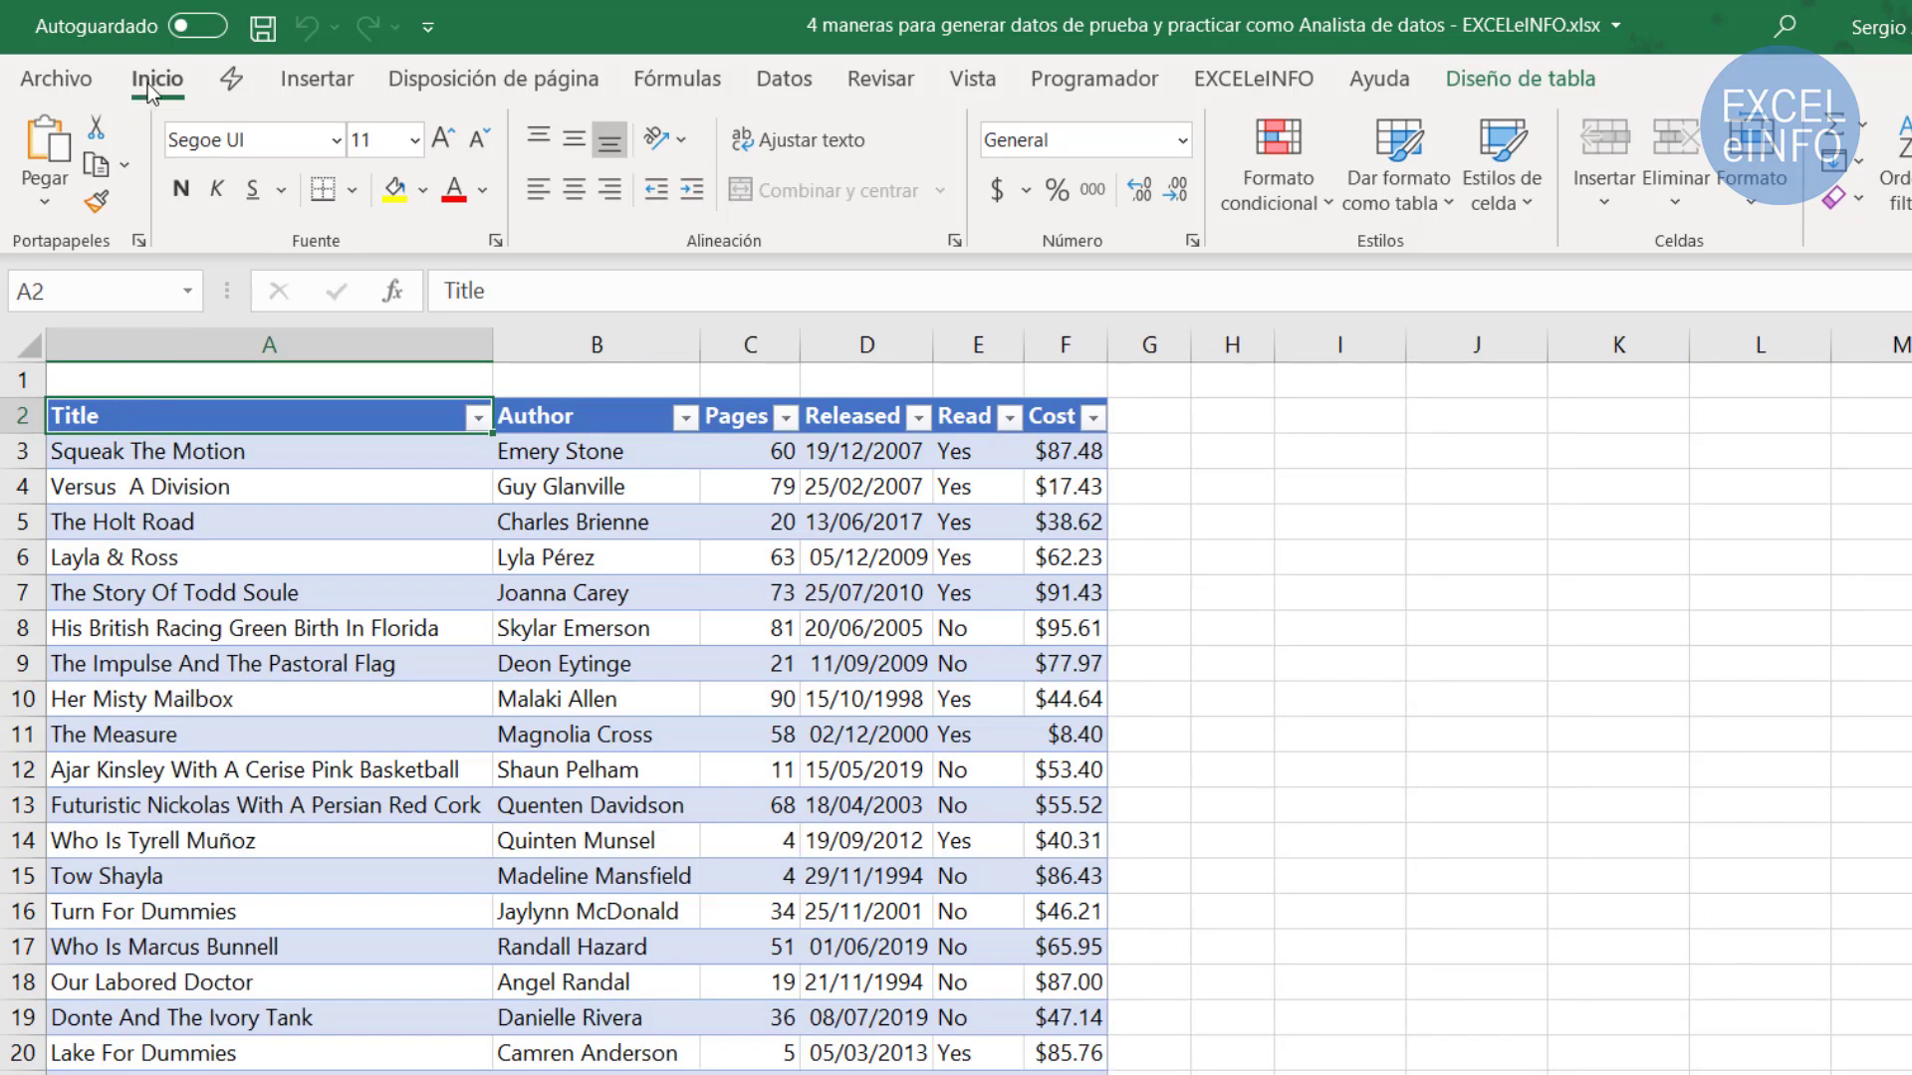
Generate a sample People table, then select the whole sheet and delete everything
click(231, 79)
click(35, 204)
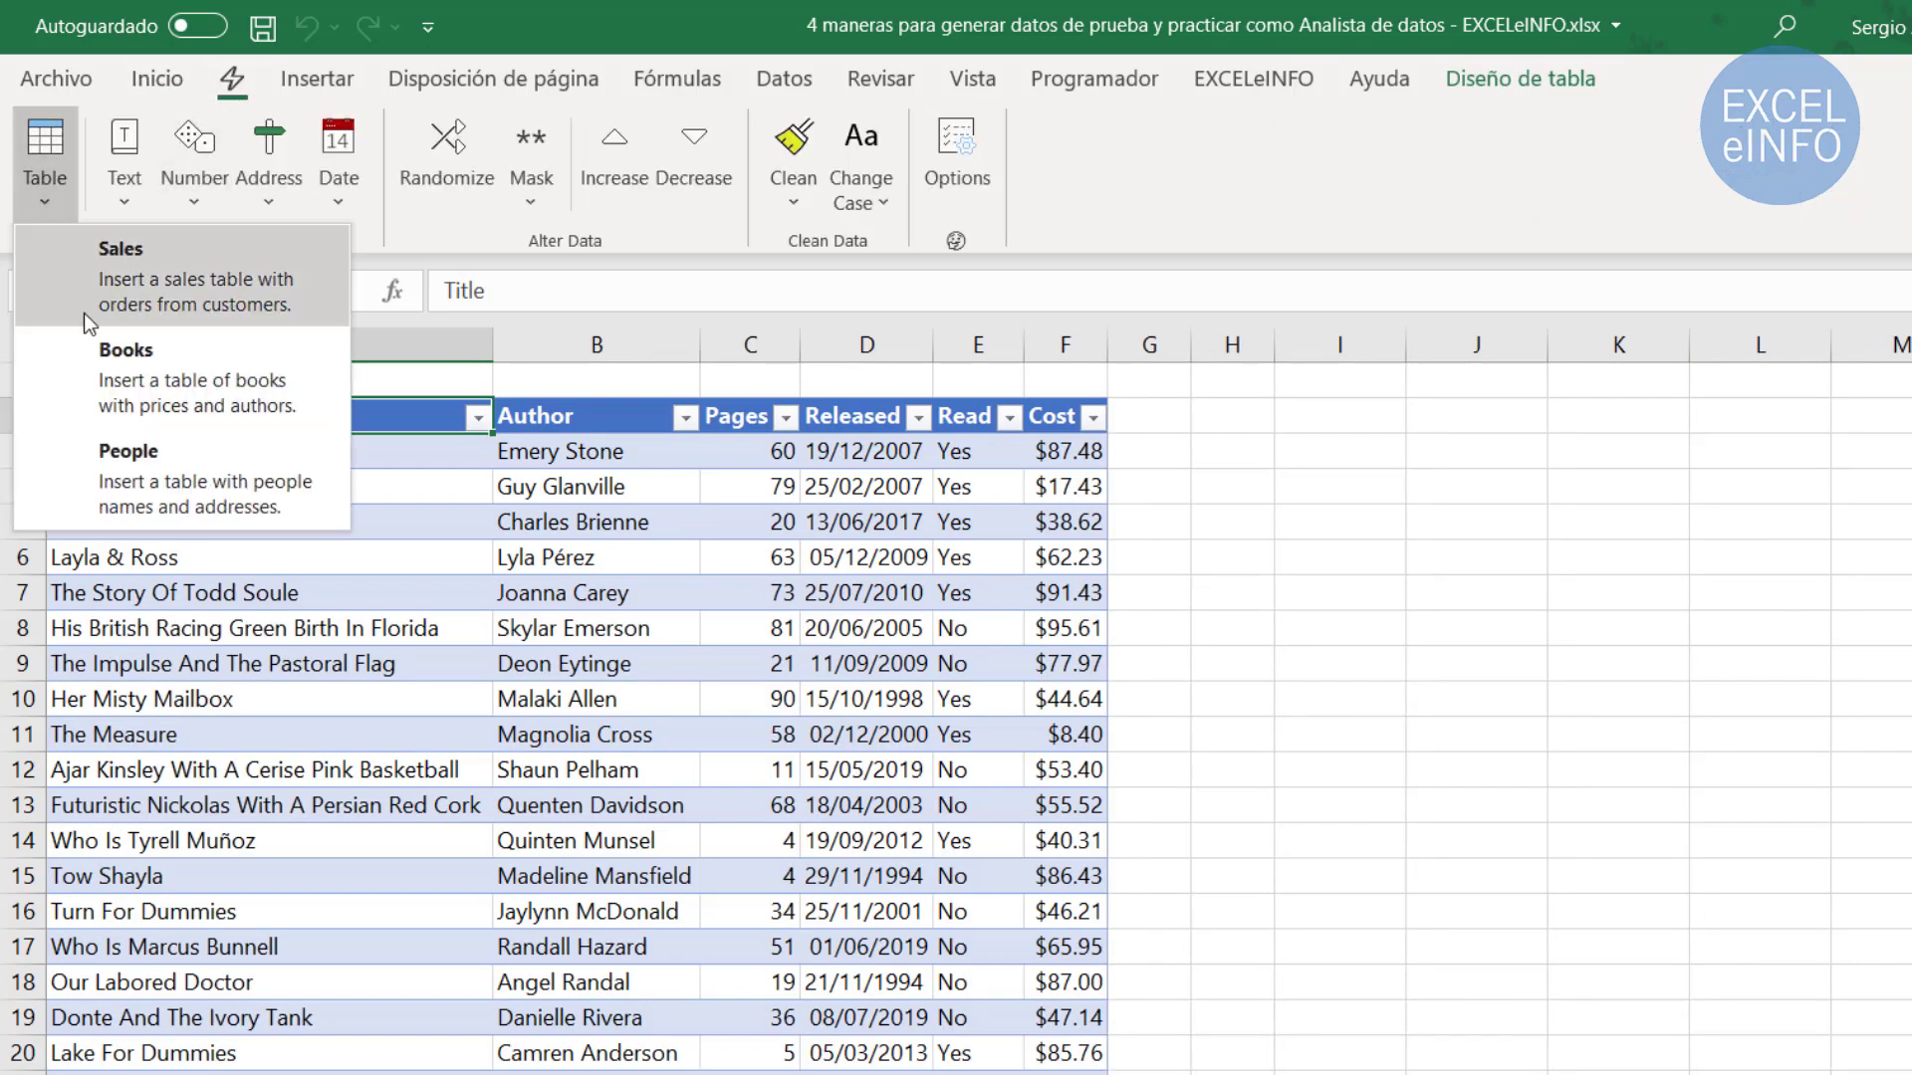
click(165, 436)
middle_click(583, 702)
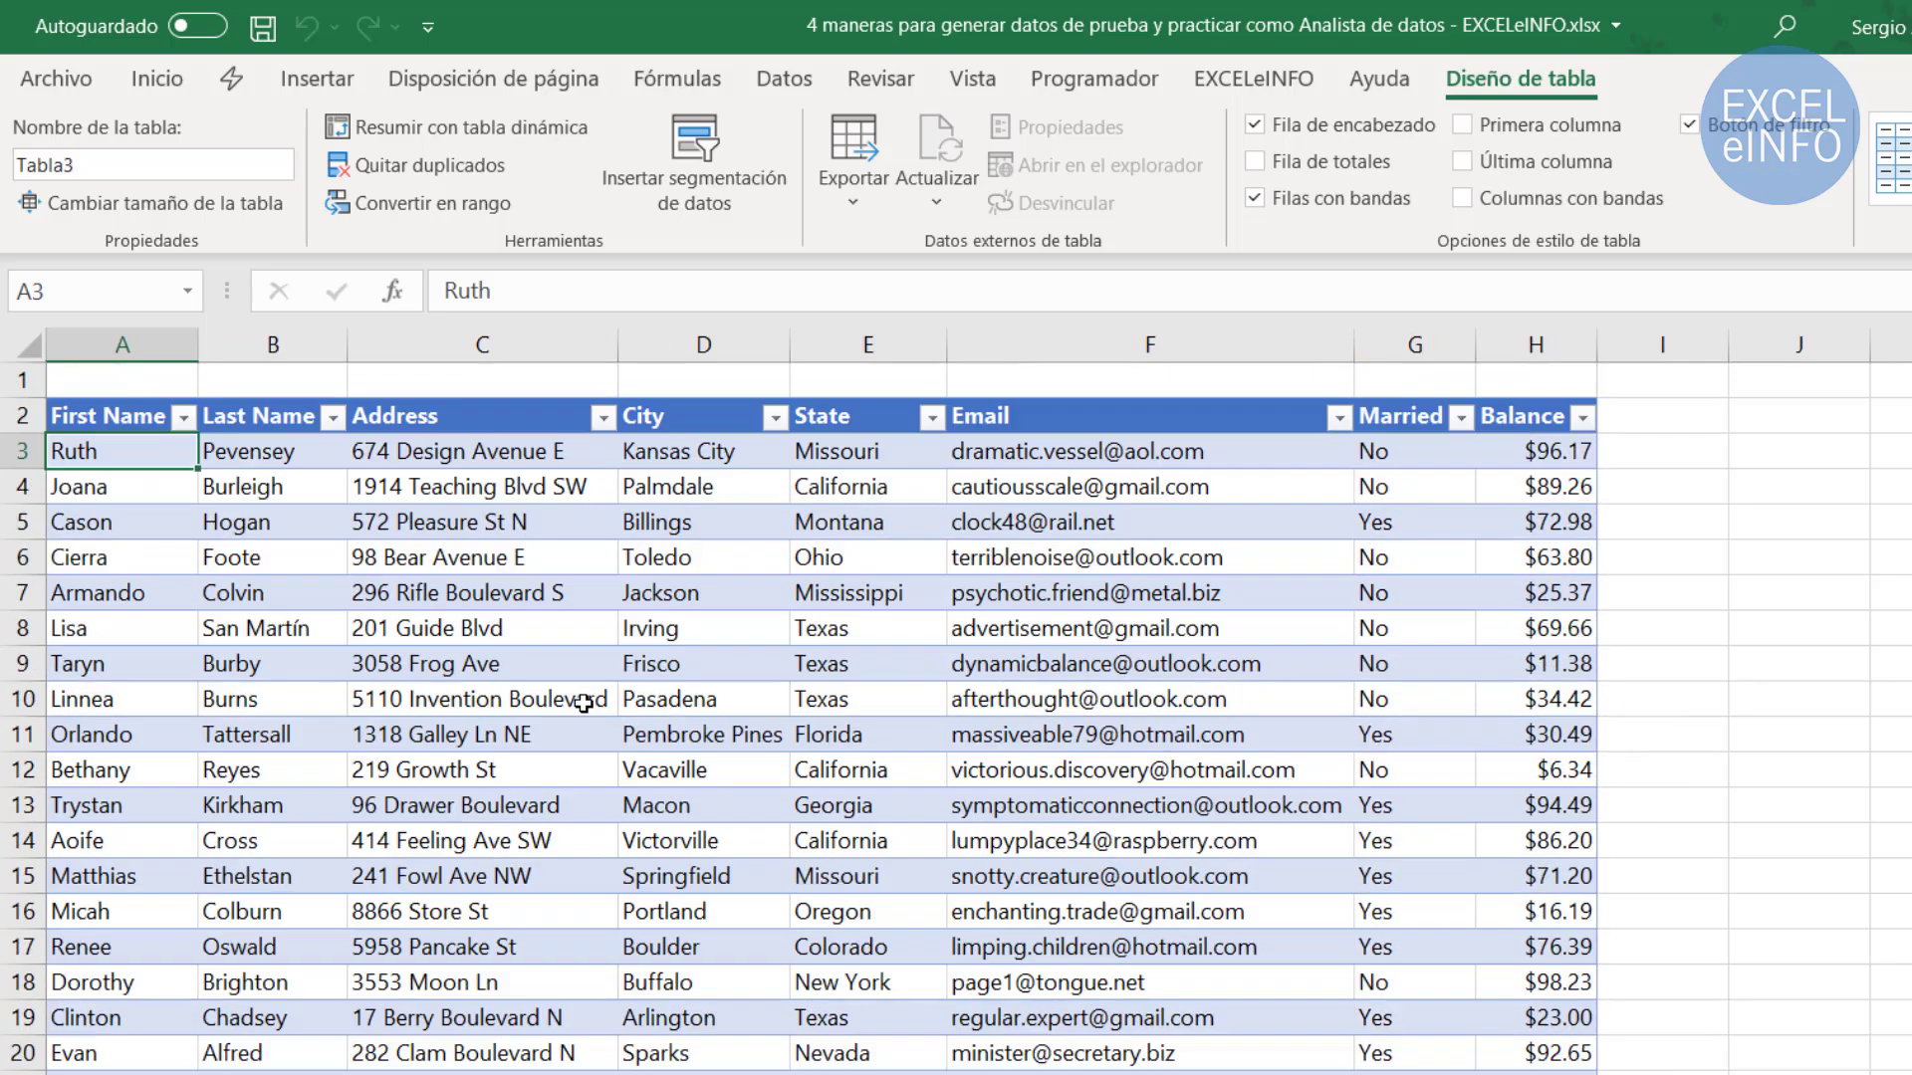
key(ctrl+a)
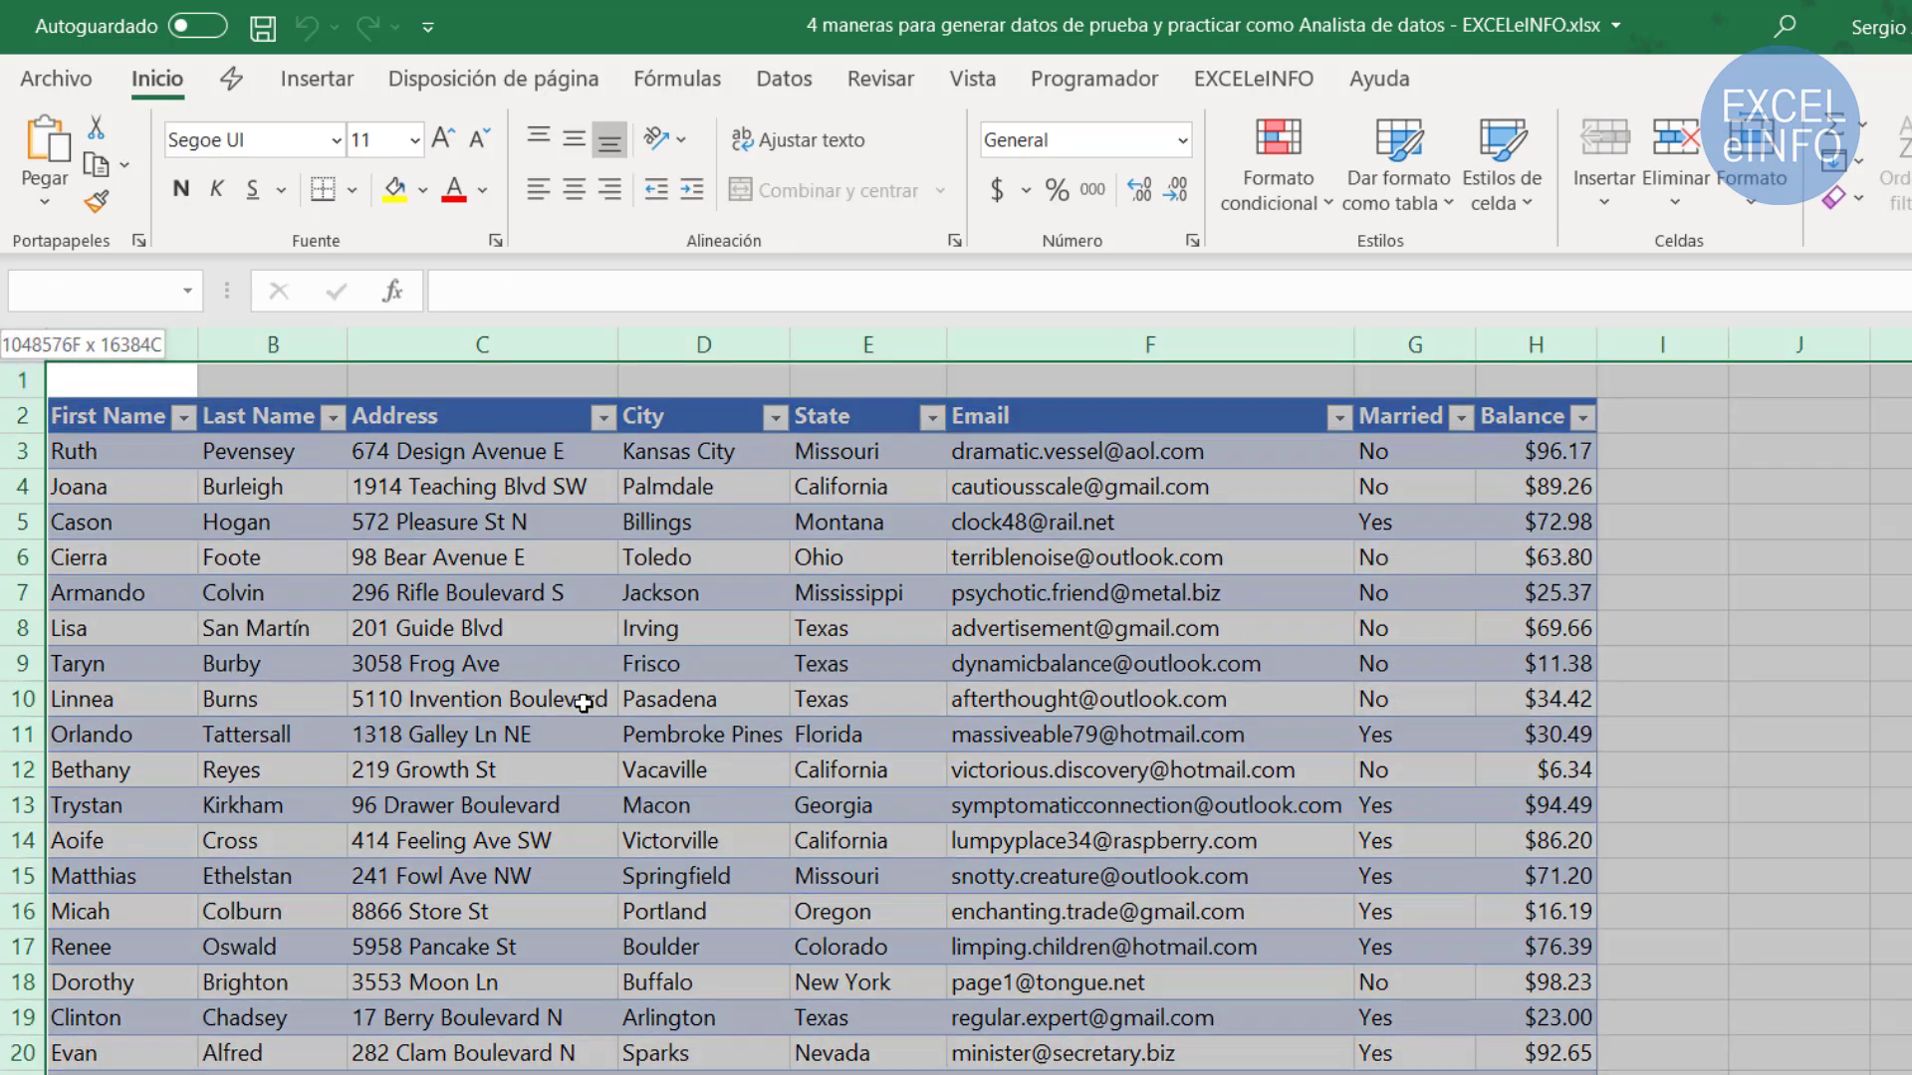
key(ctrl+minus)
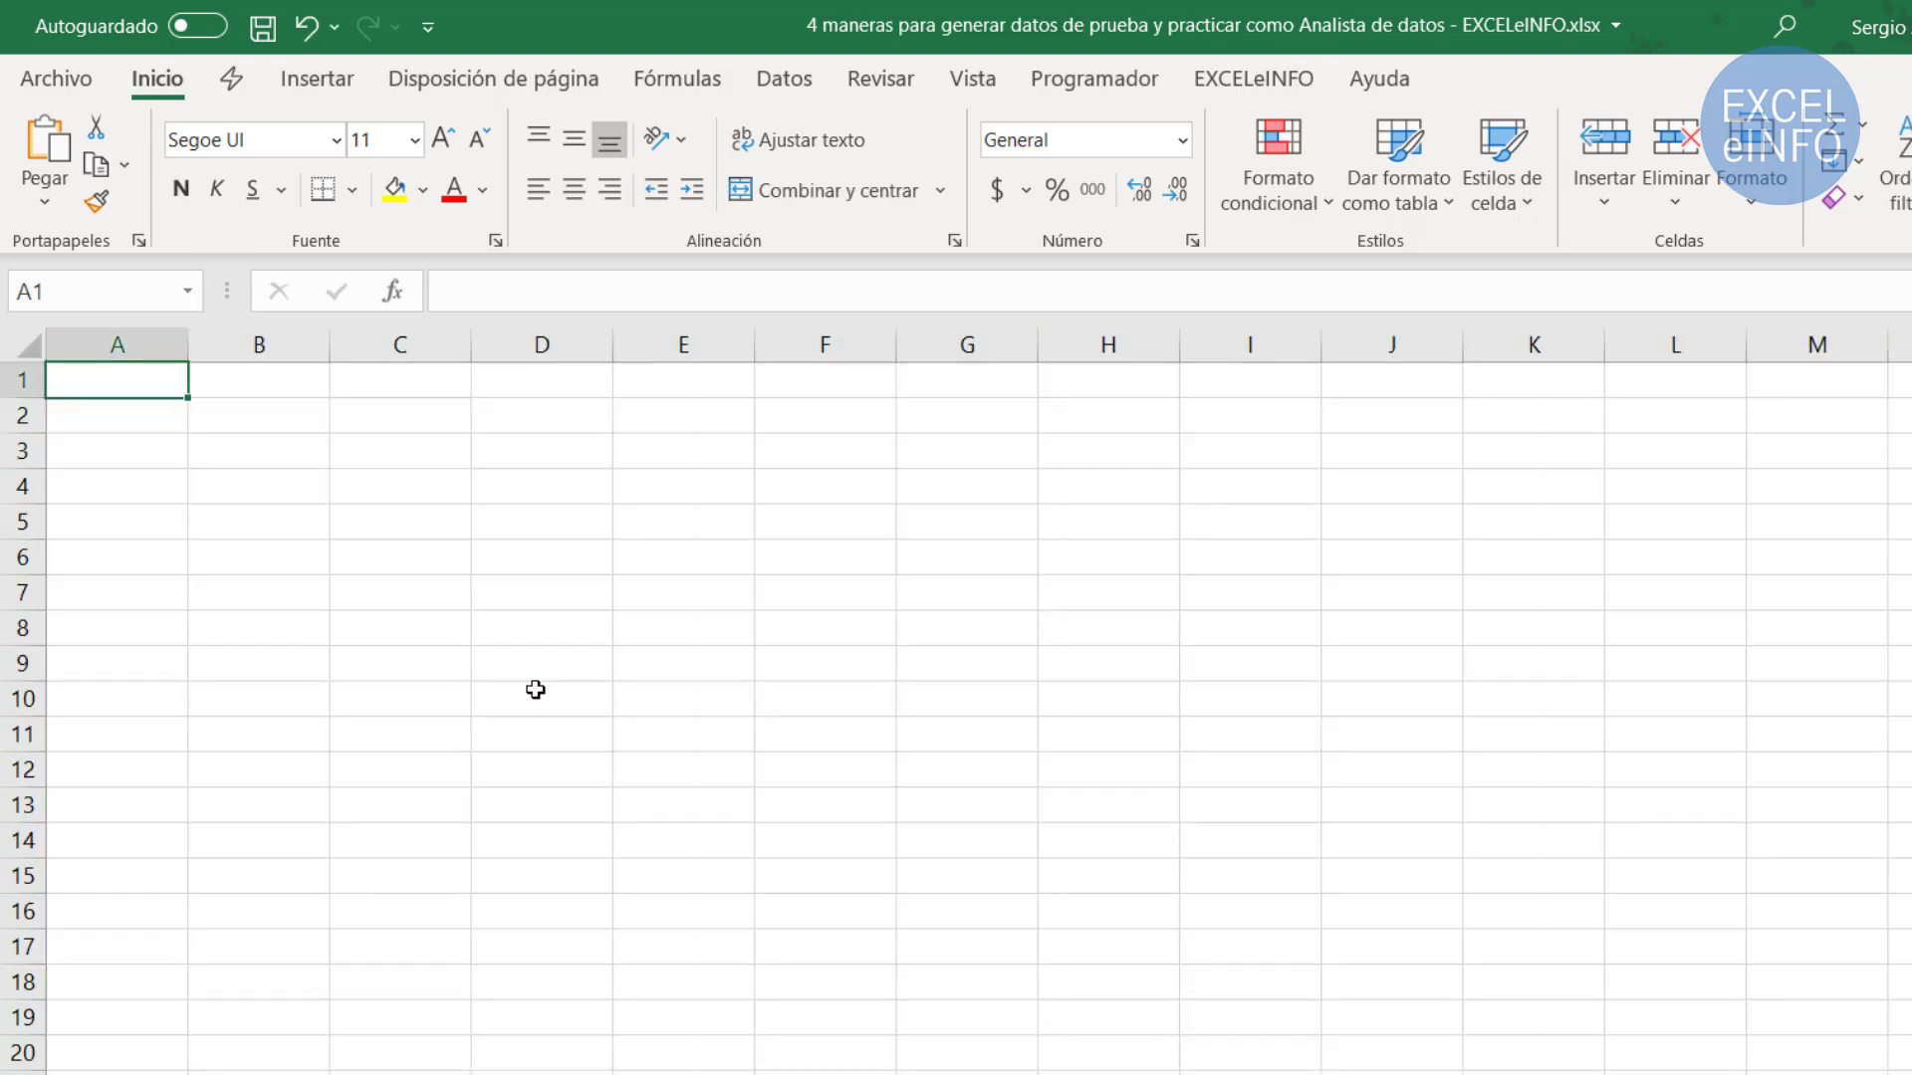
Fill column A with sample full names and autofit it
click(232, 79)
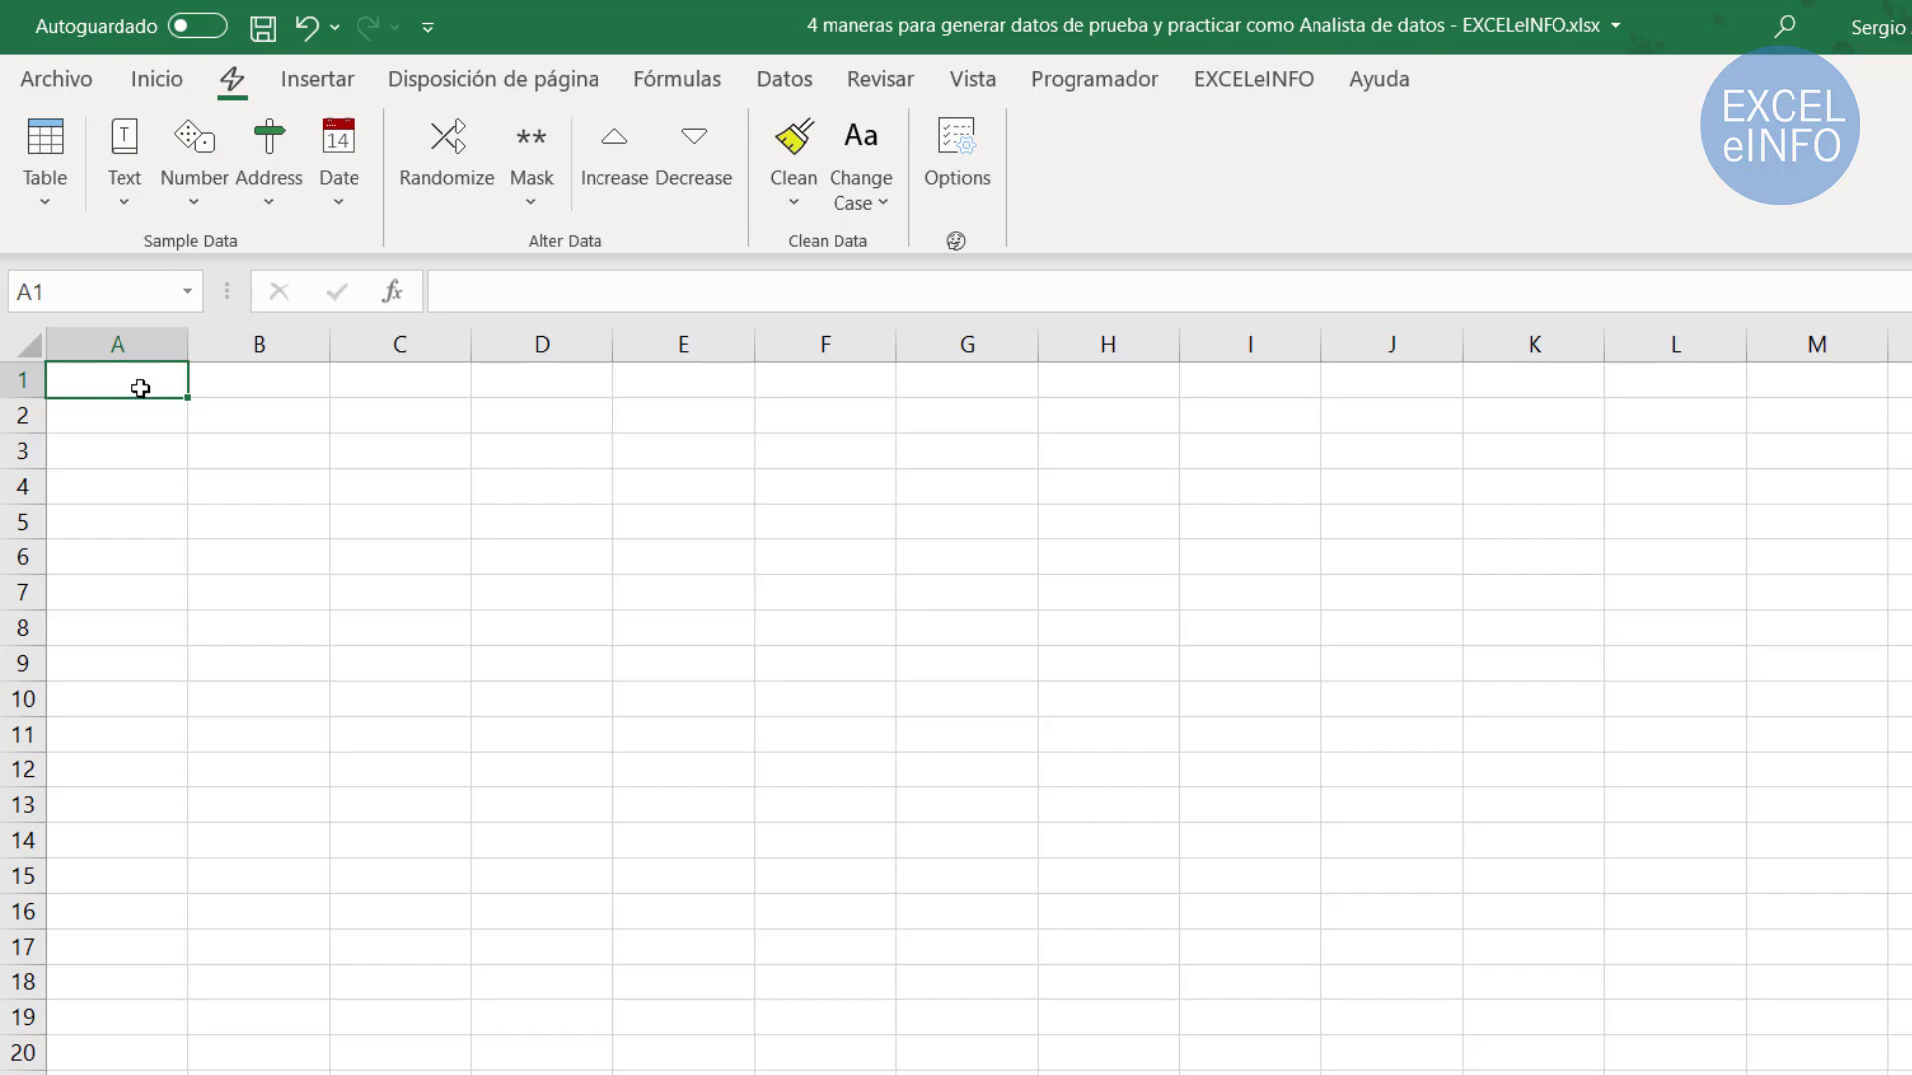
drag(140, 385, 136, 1074)
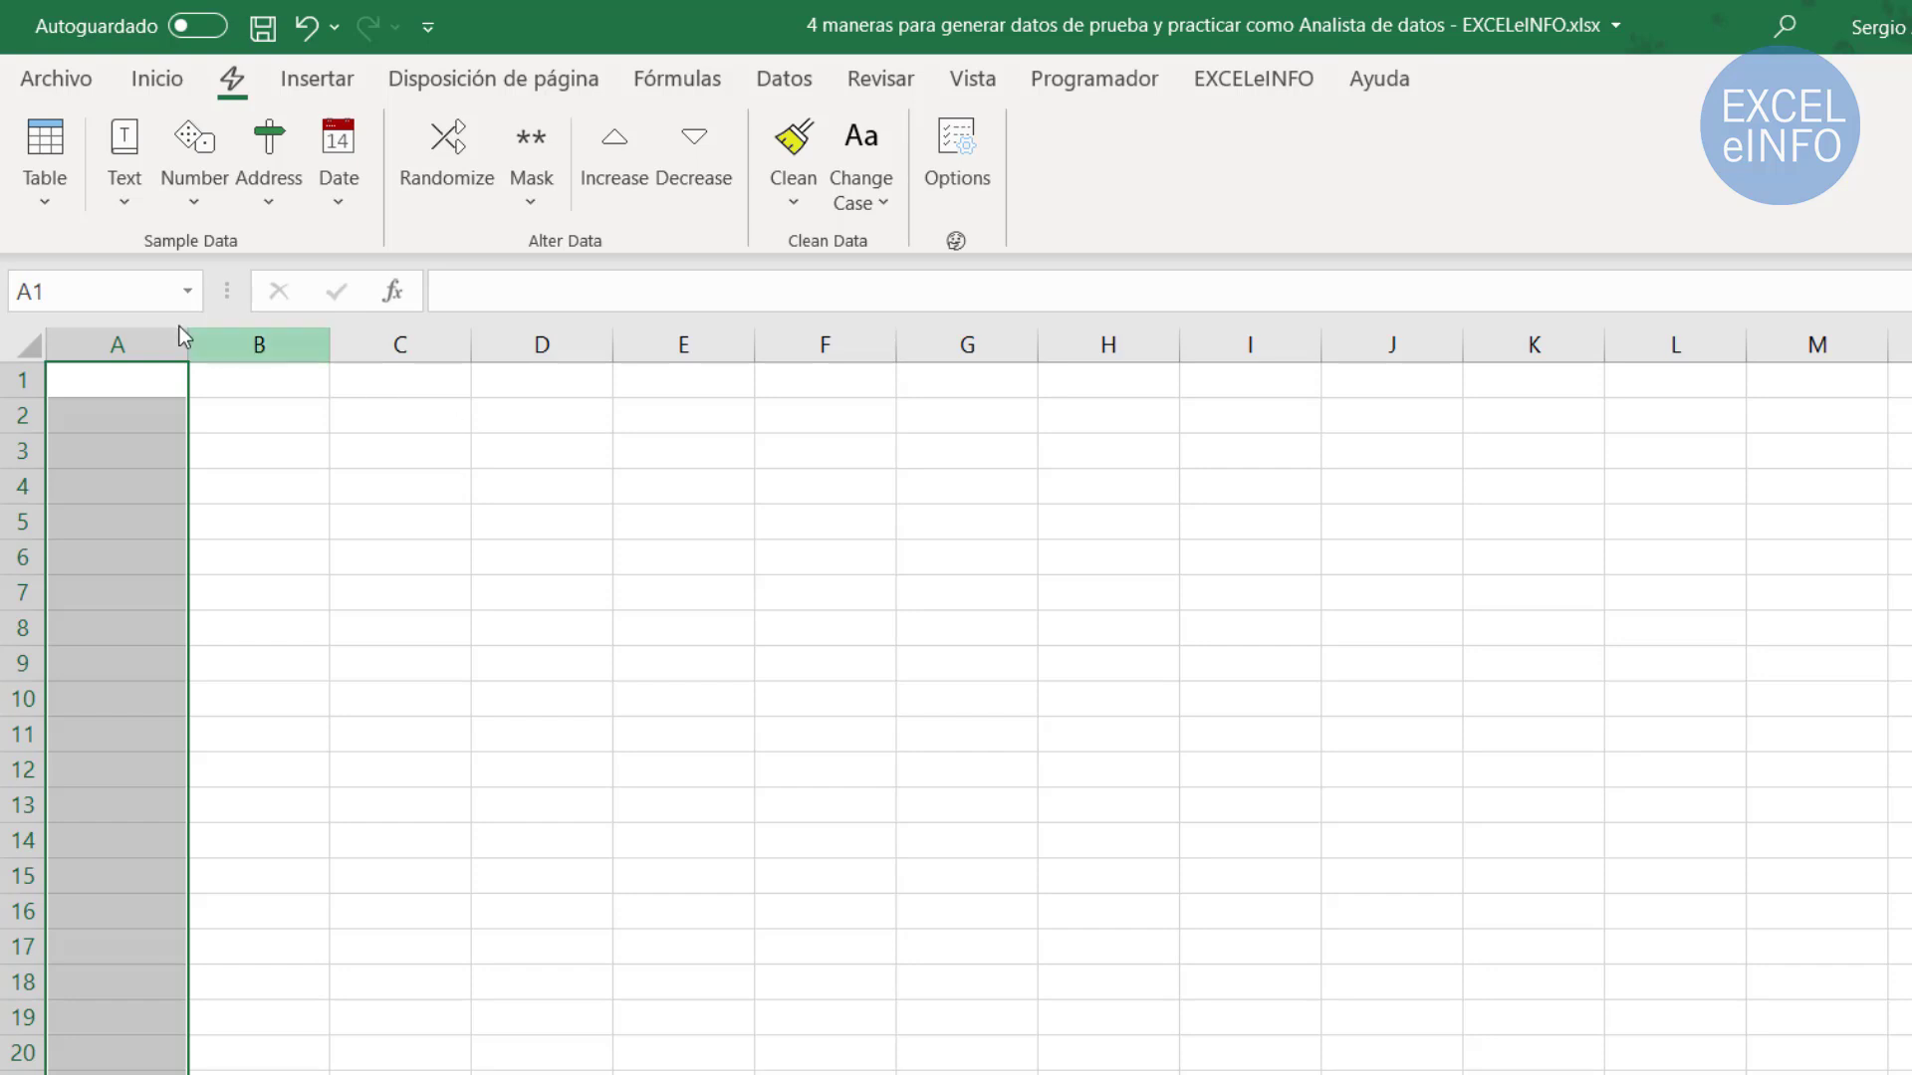
click(135, 201)
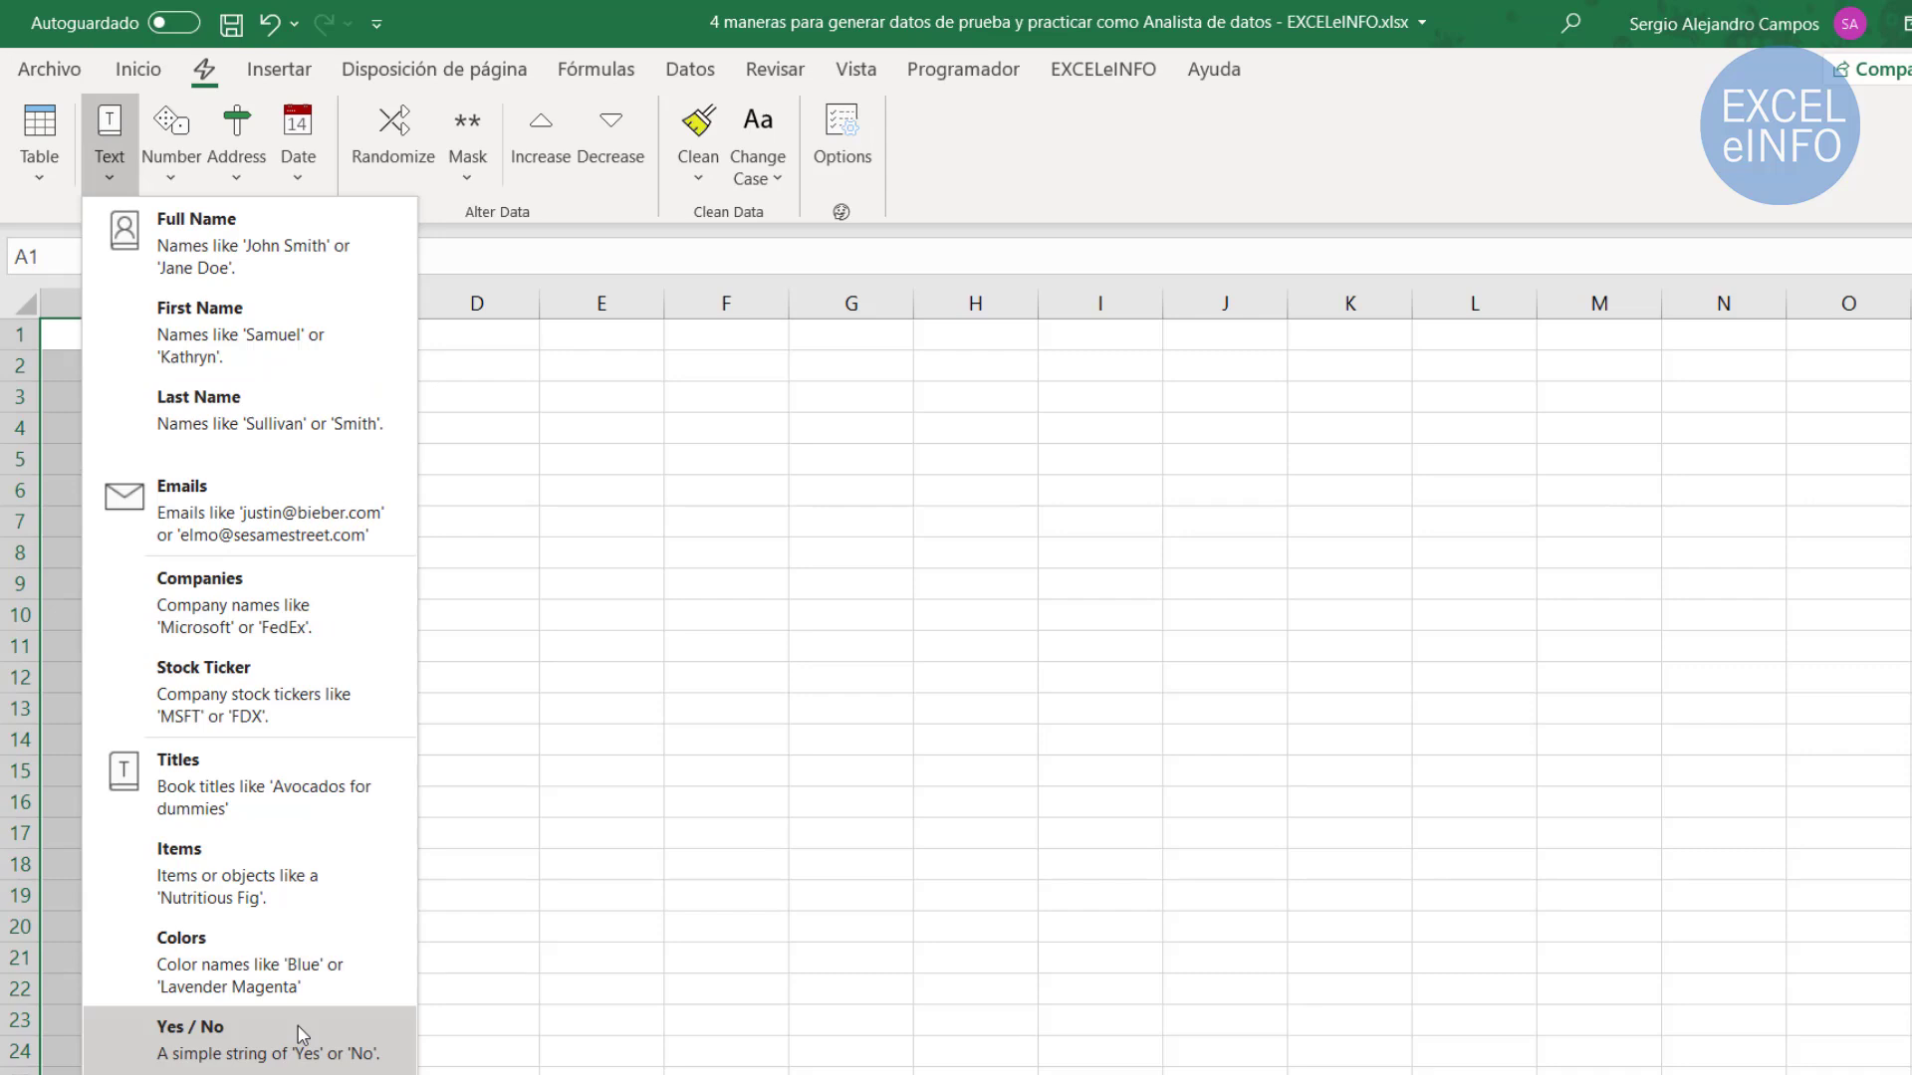
click(211, 236)
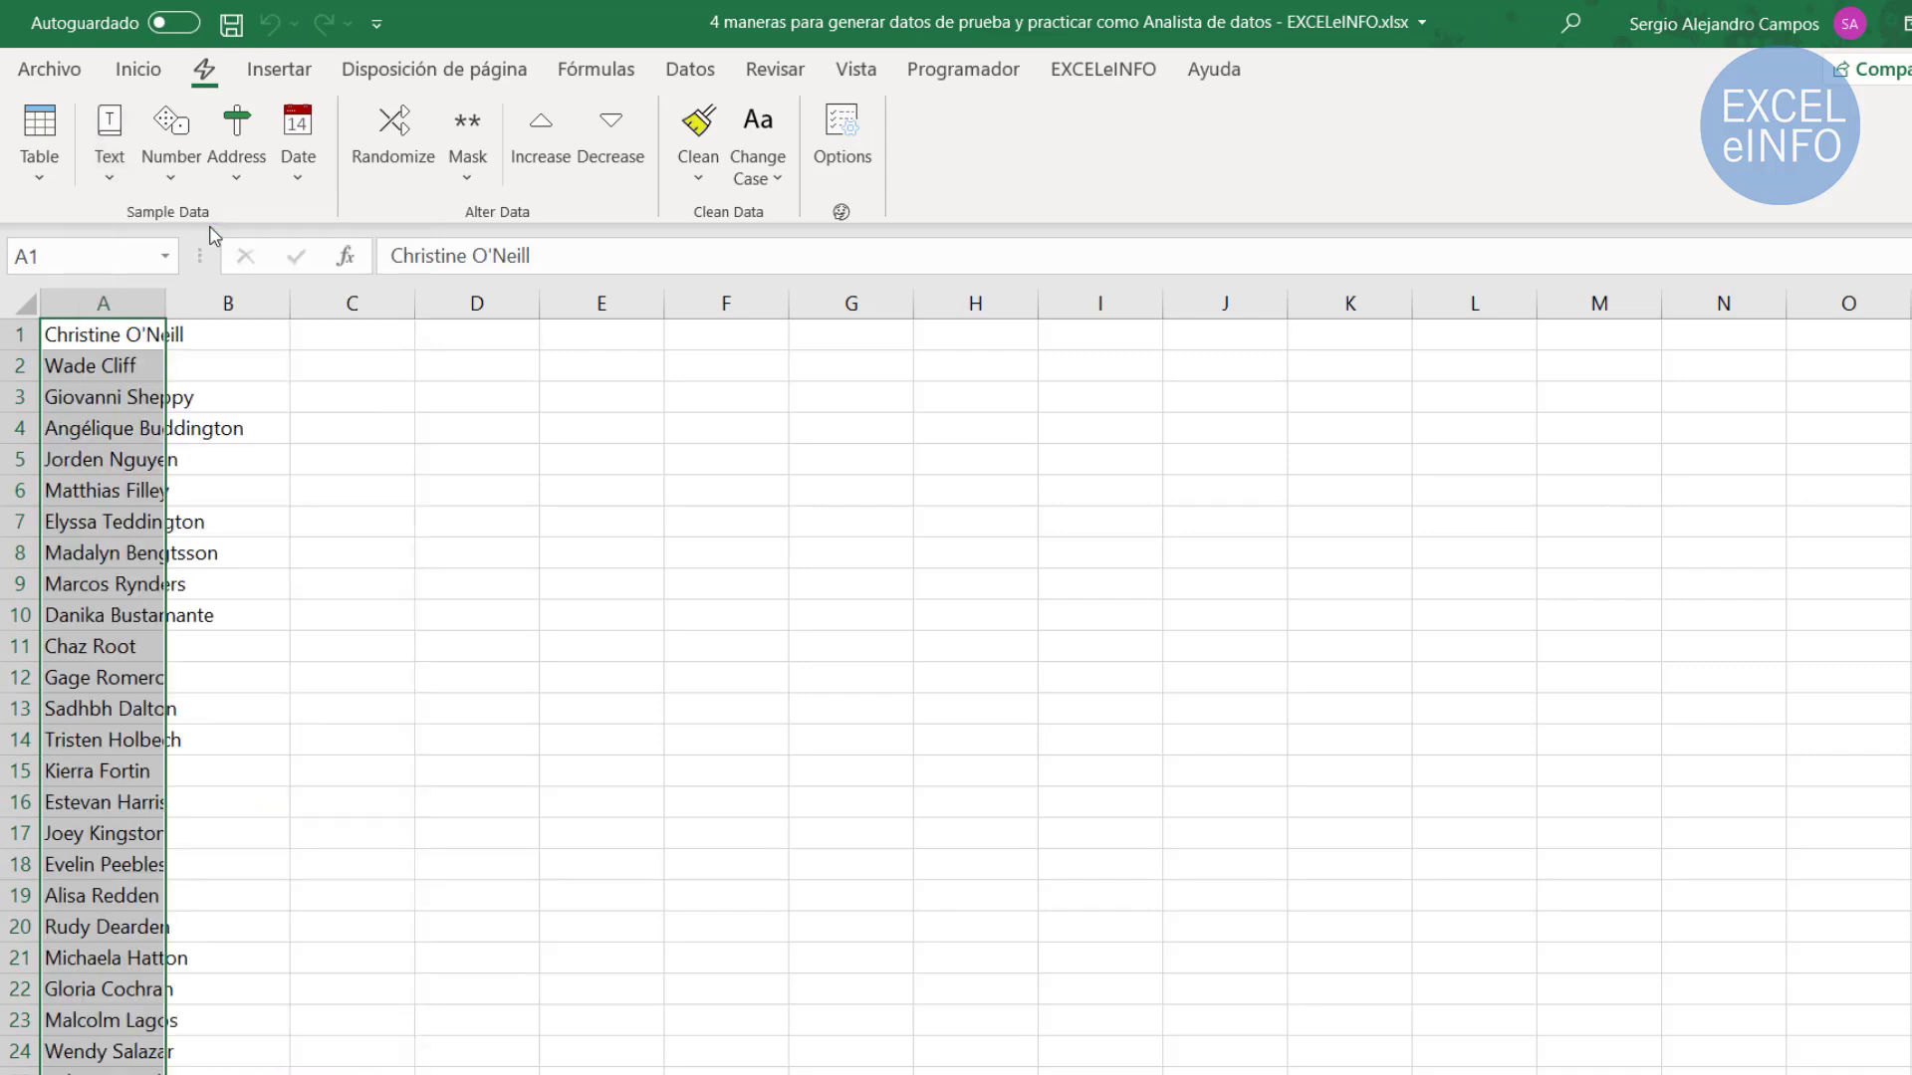
double_click(165, 303)
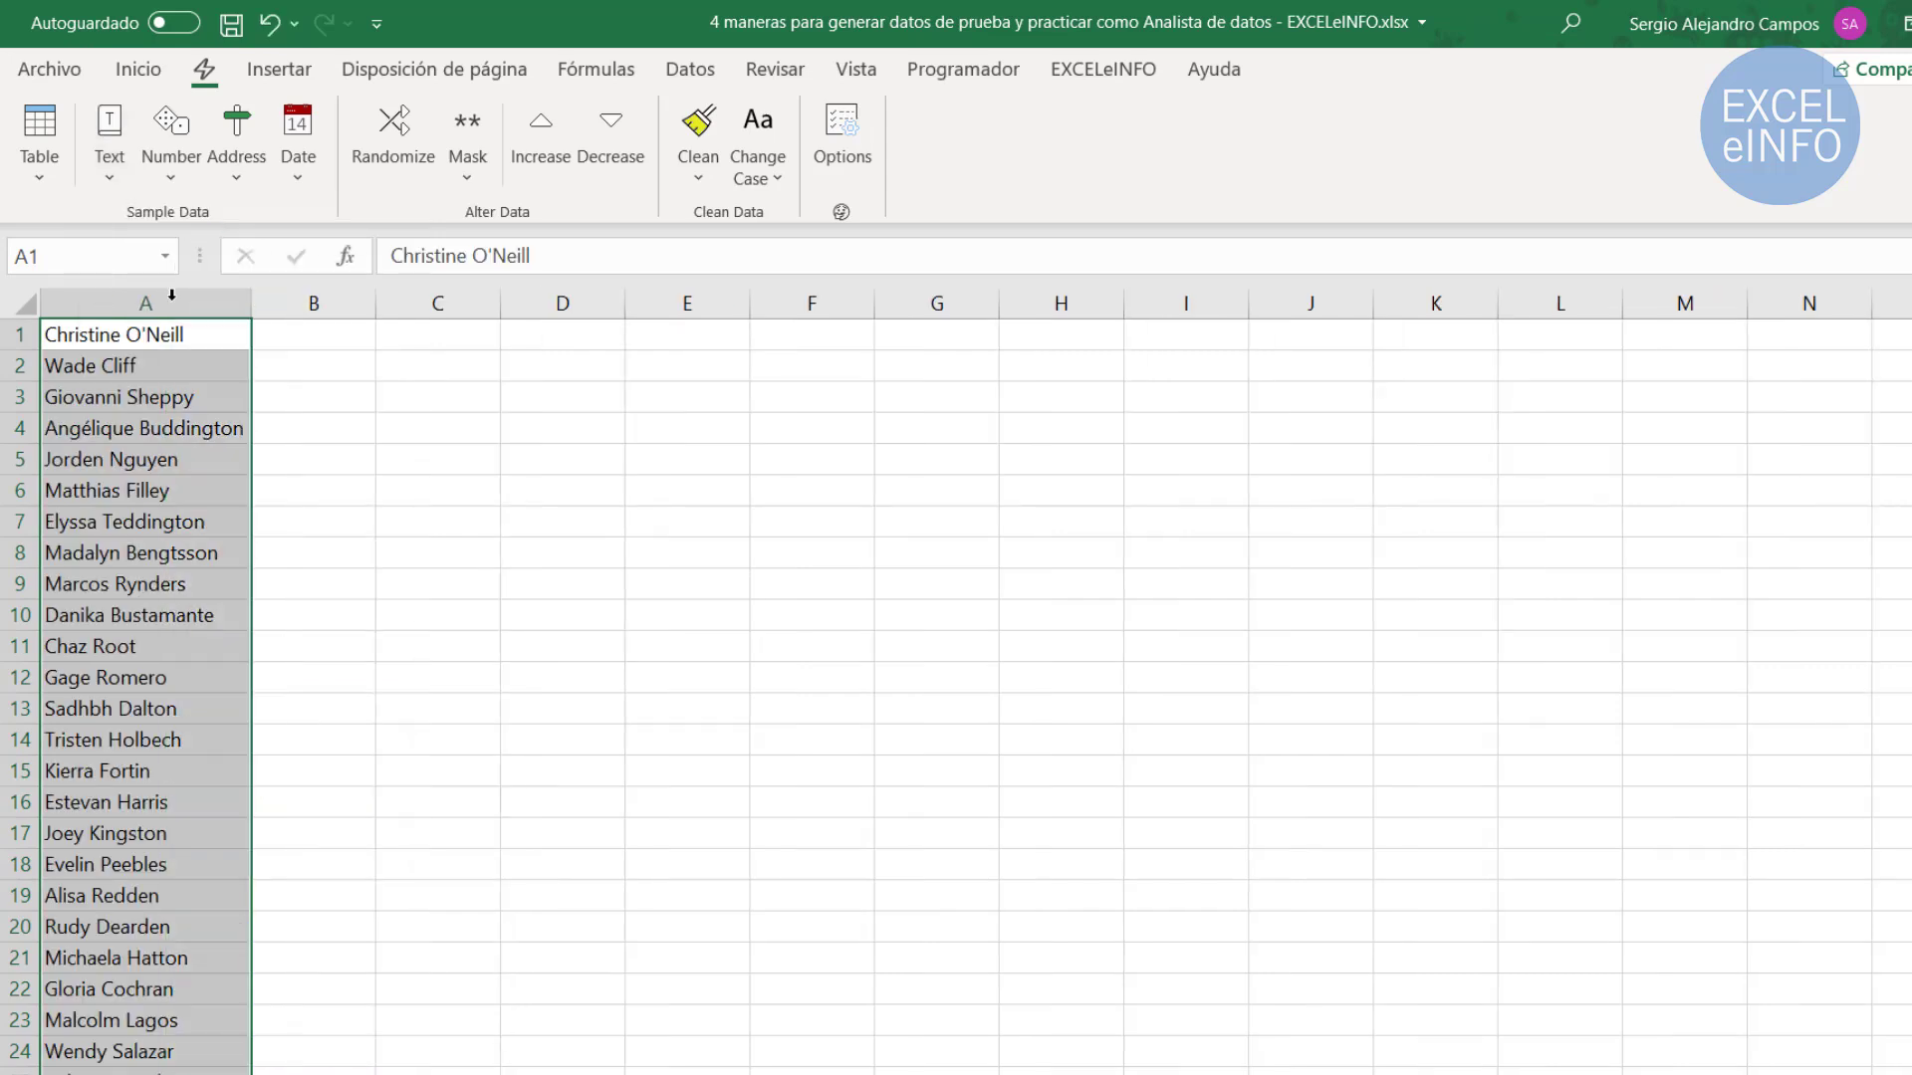
Fill column B with random email addresses and autofit it
drag(257, 336, 303, 1042)
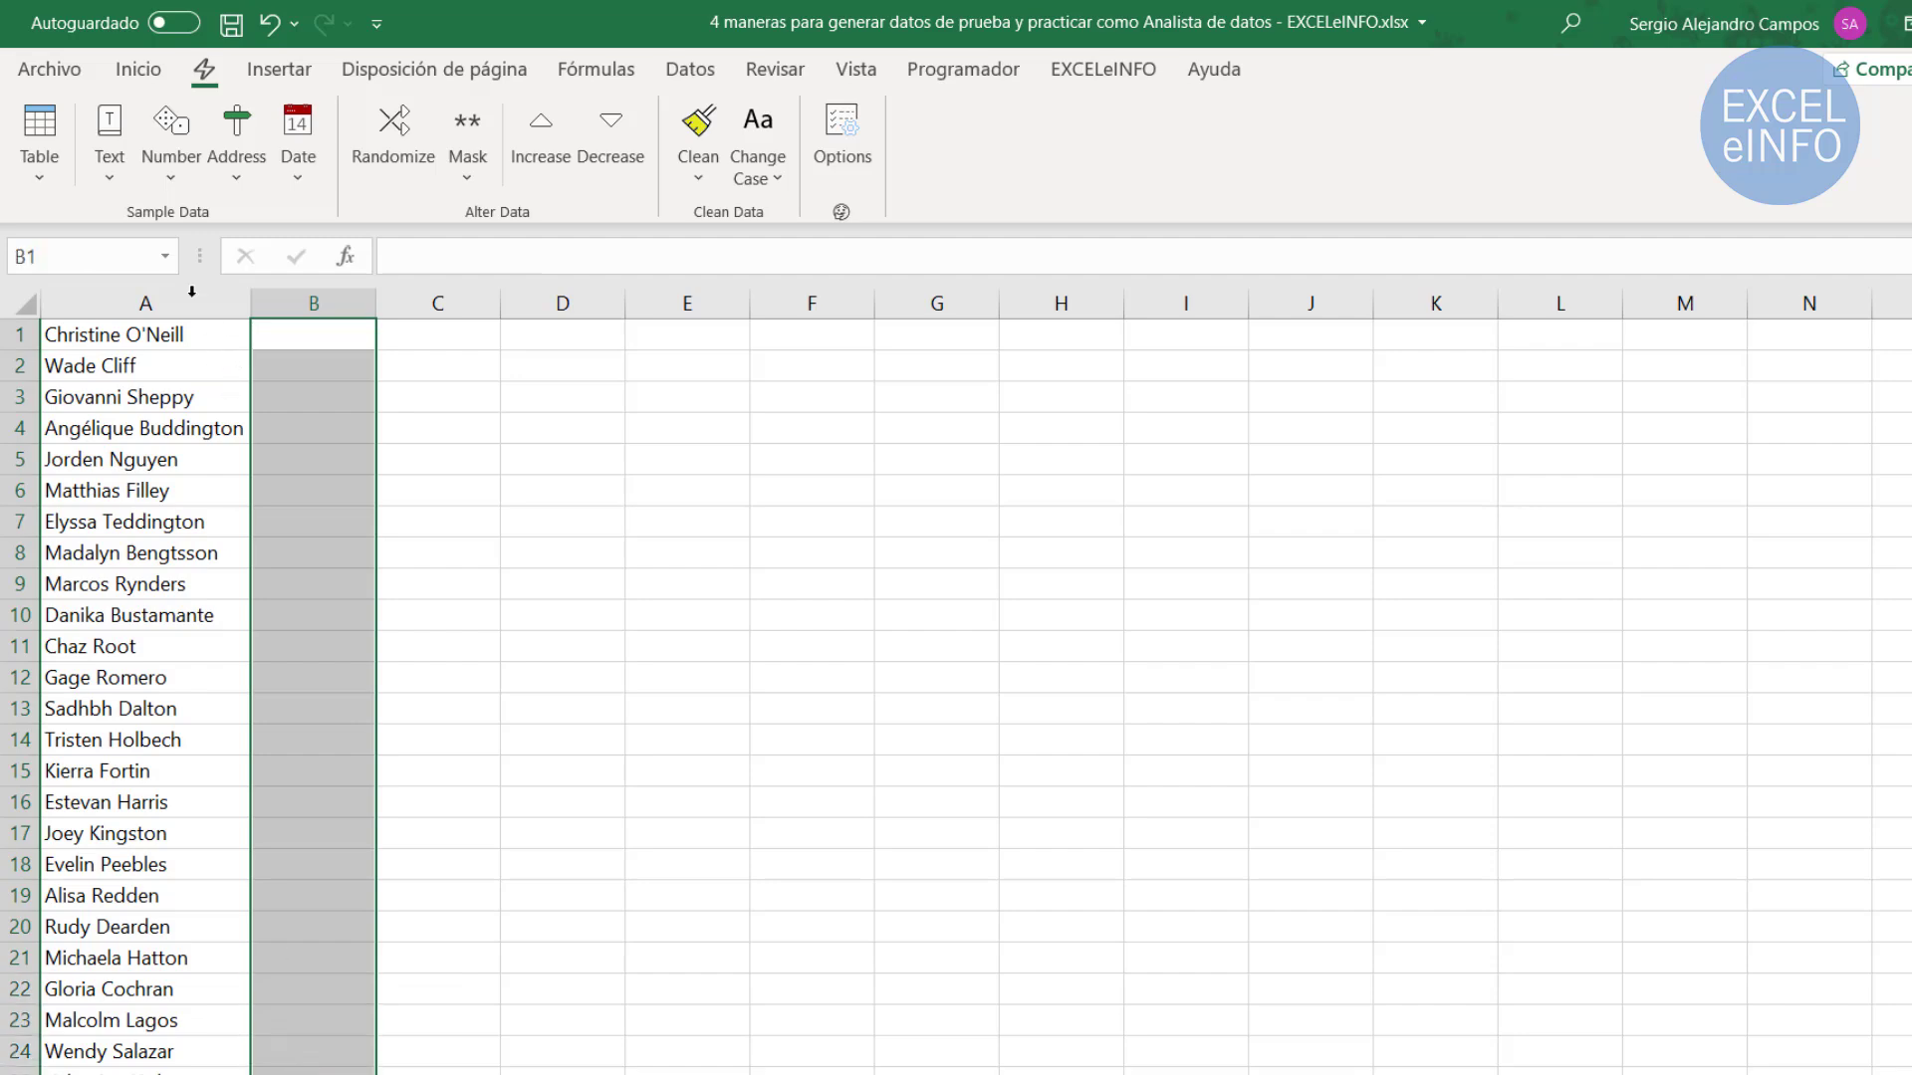
click(110, 159)
click(309, 537)
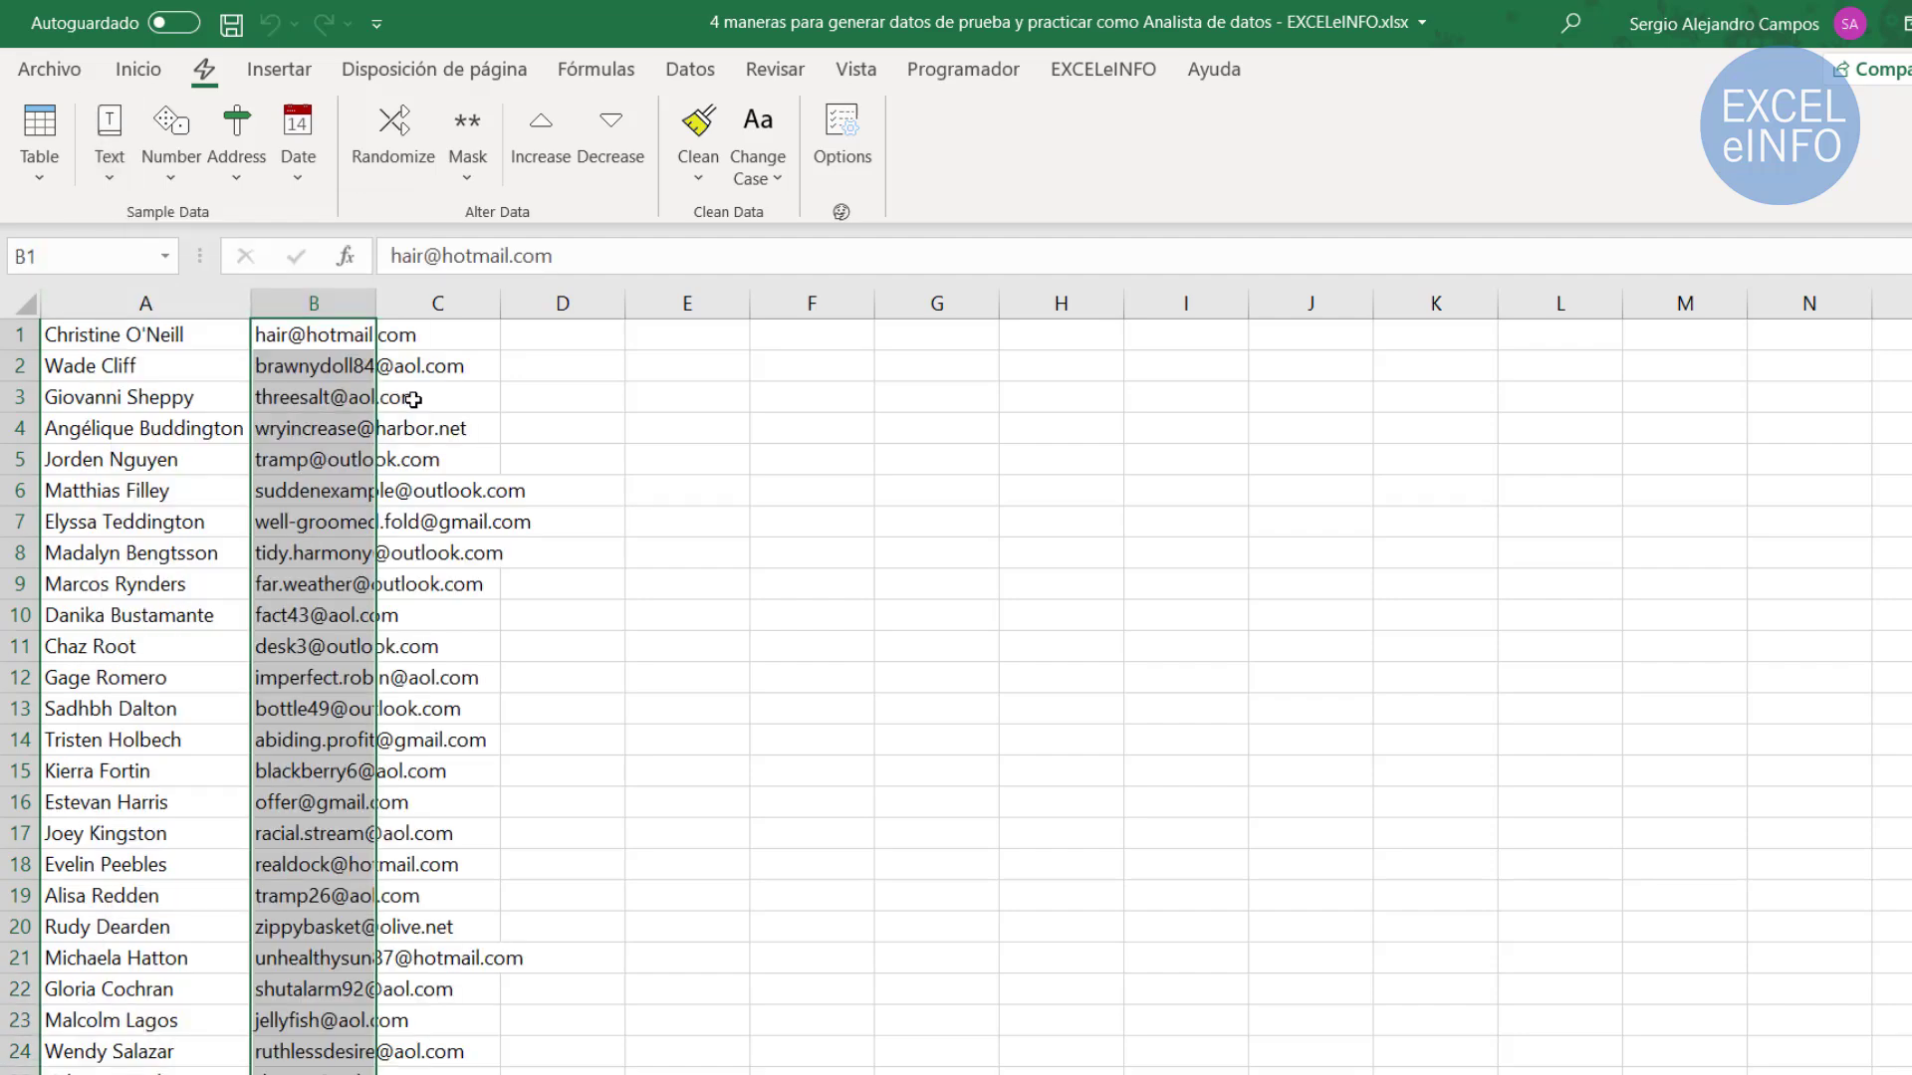
double_click(378, 308)
Fill C1:C24 with sample book titles and autofit column C
drag(597, 334, 606, 1068)
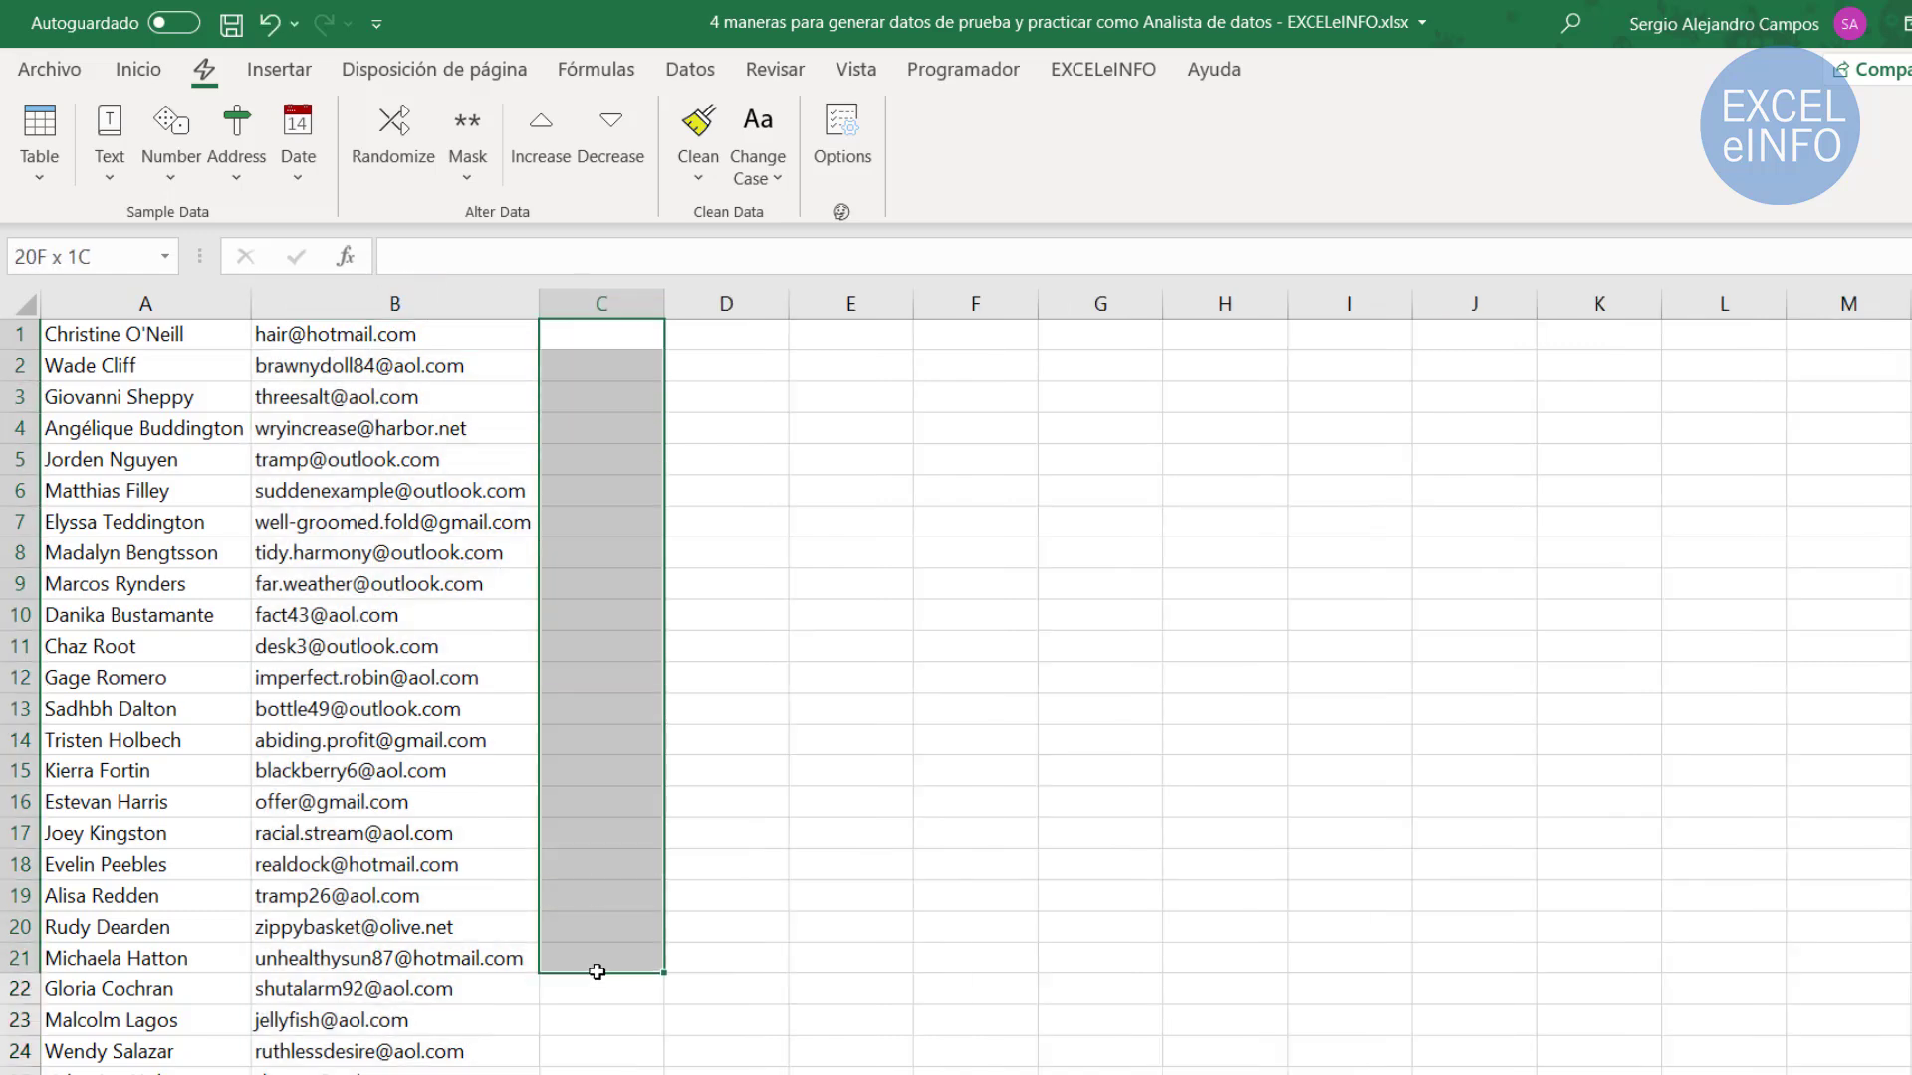
click(127, 164)
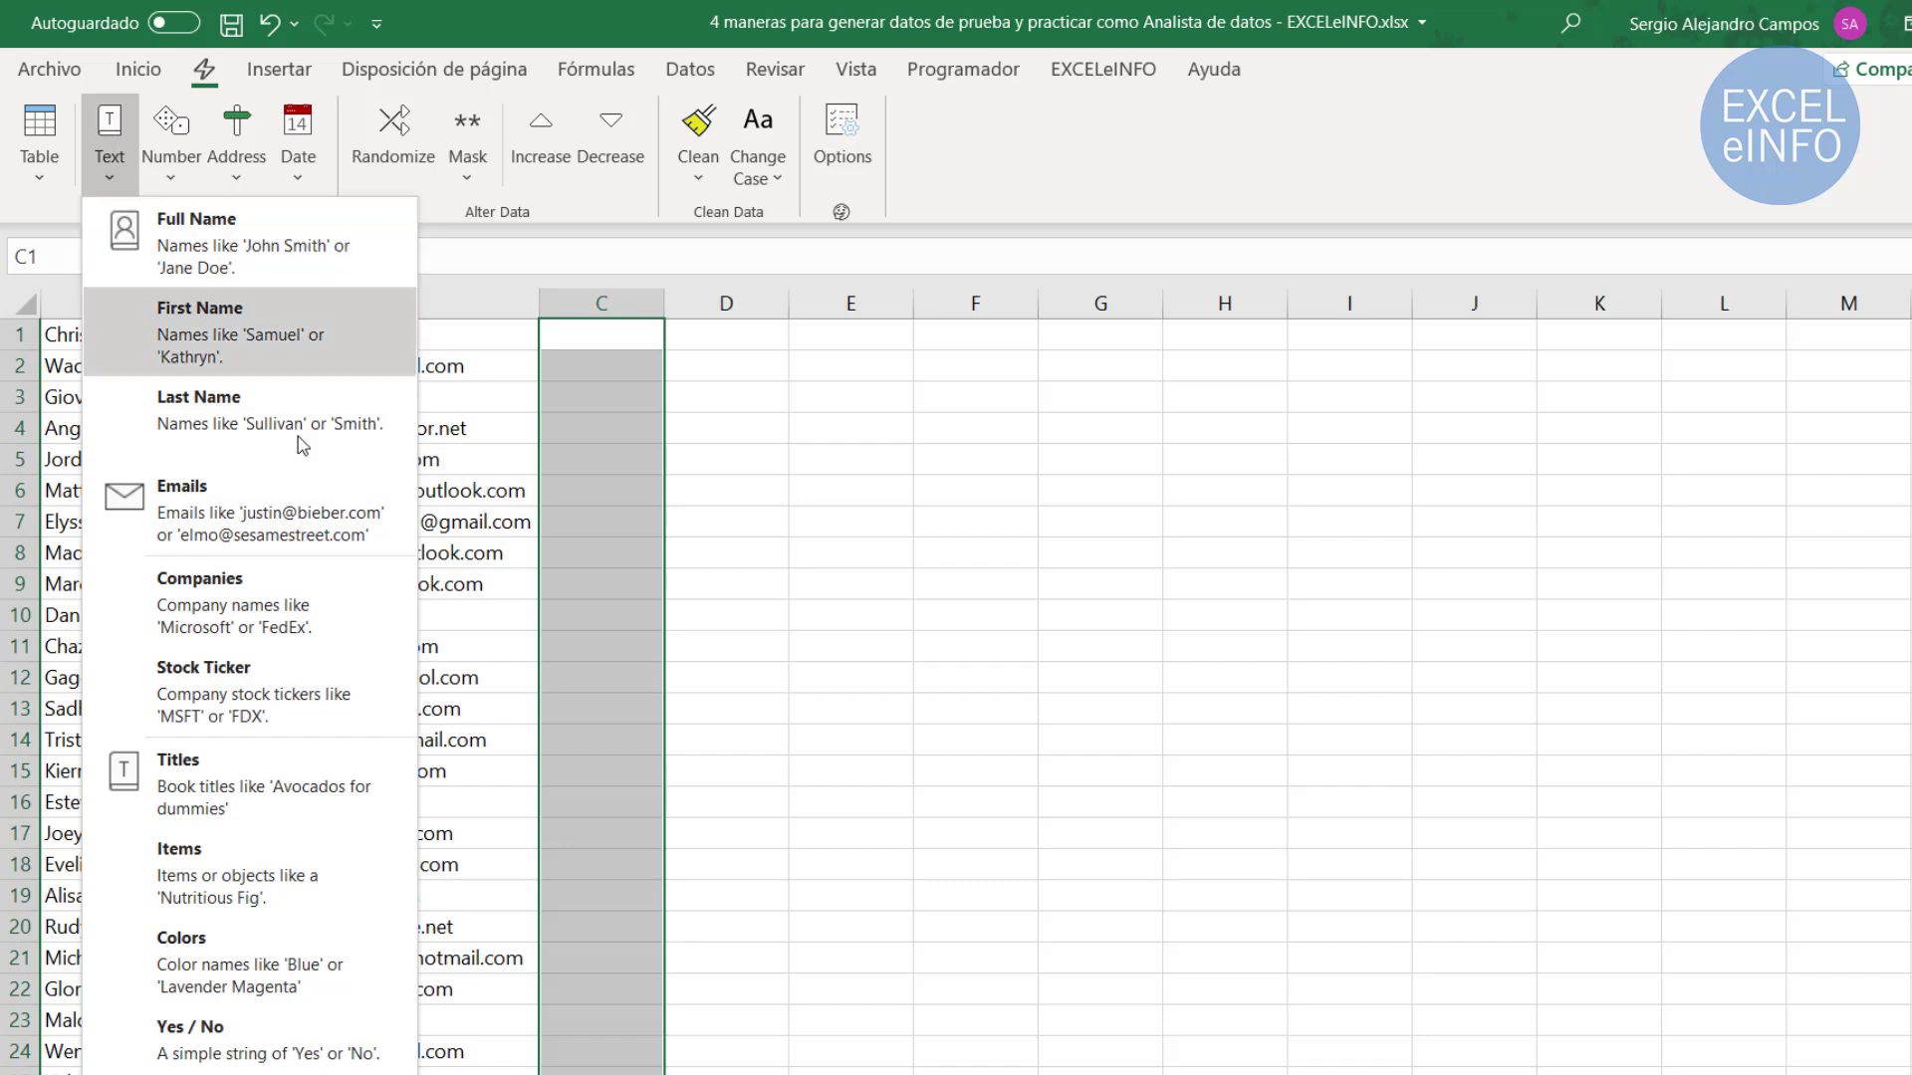
click(327, 762)
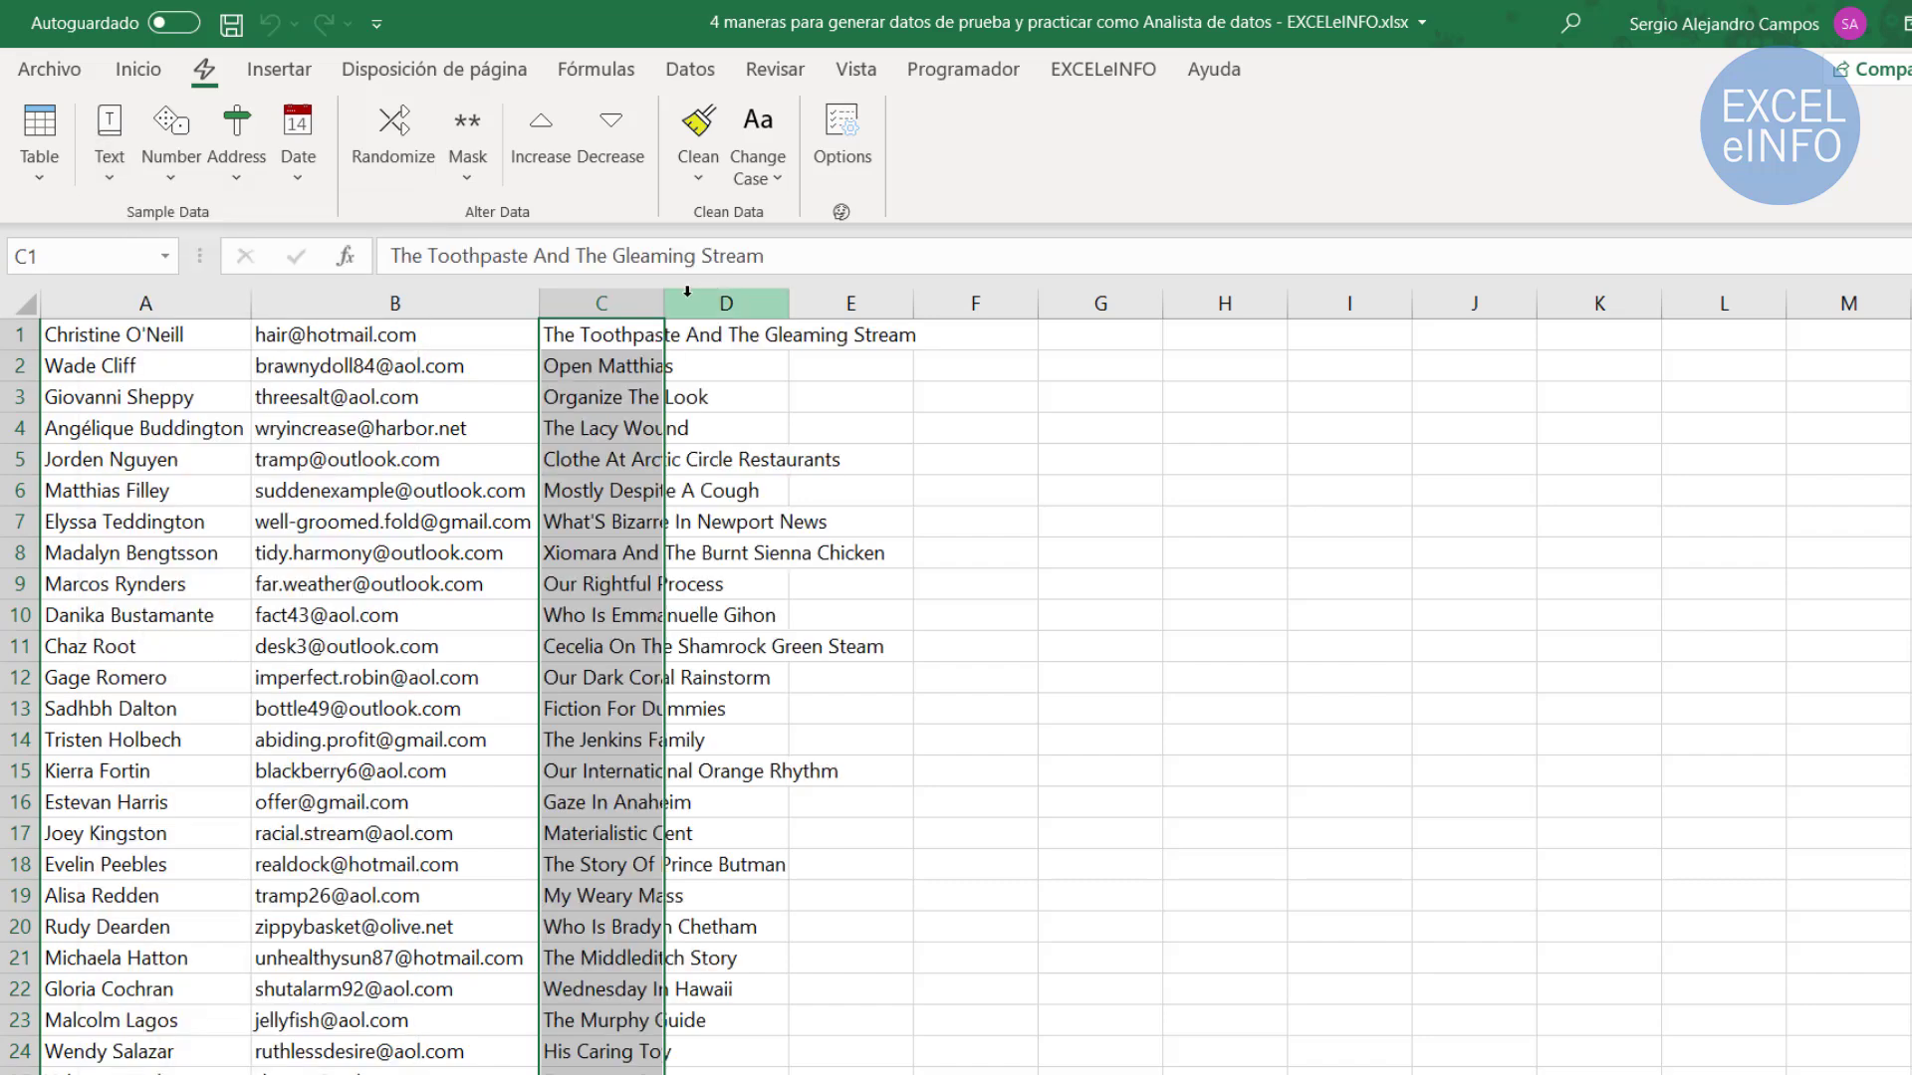
double_click(664, 303)
drag(986, 334, 938, 1067)
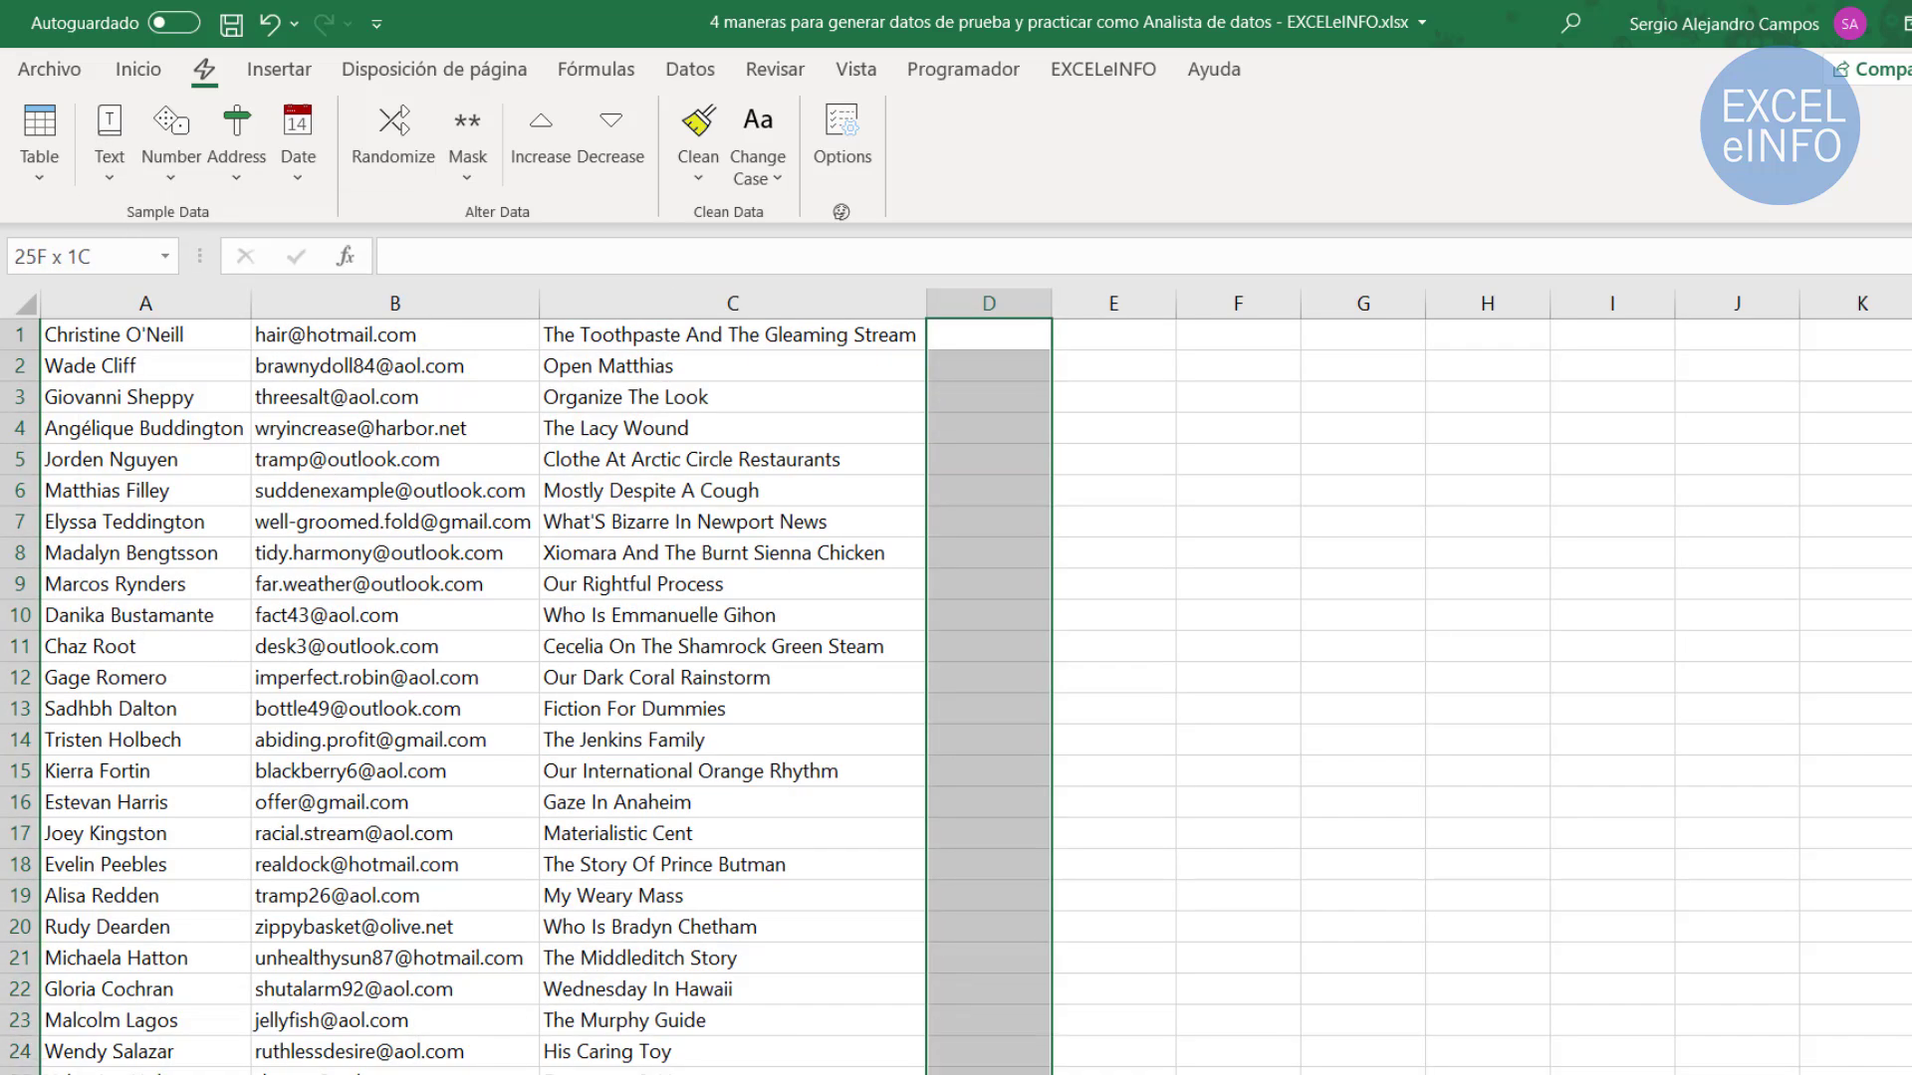
Fill column D with sample phone numbers and autofit it
click(162, 147)
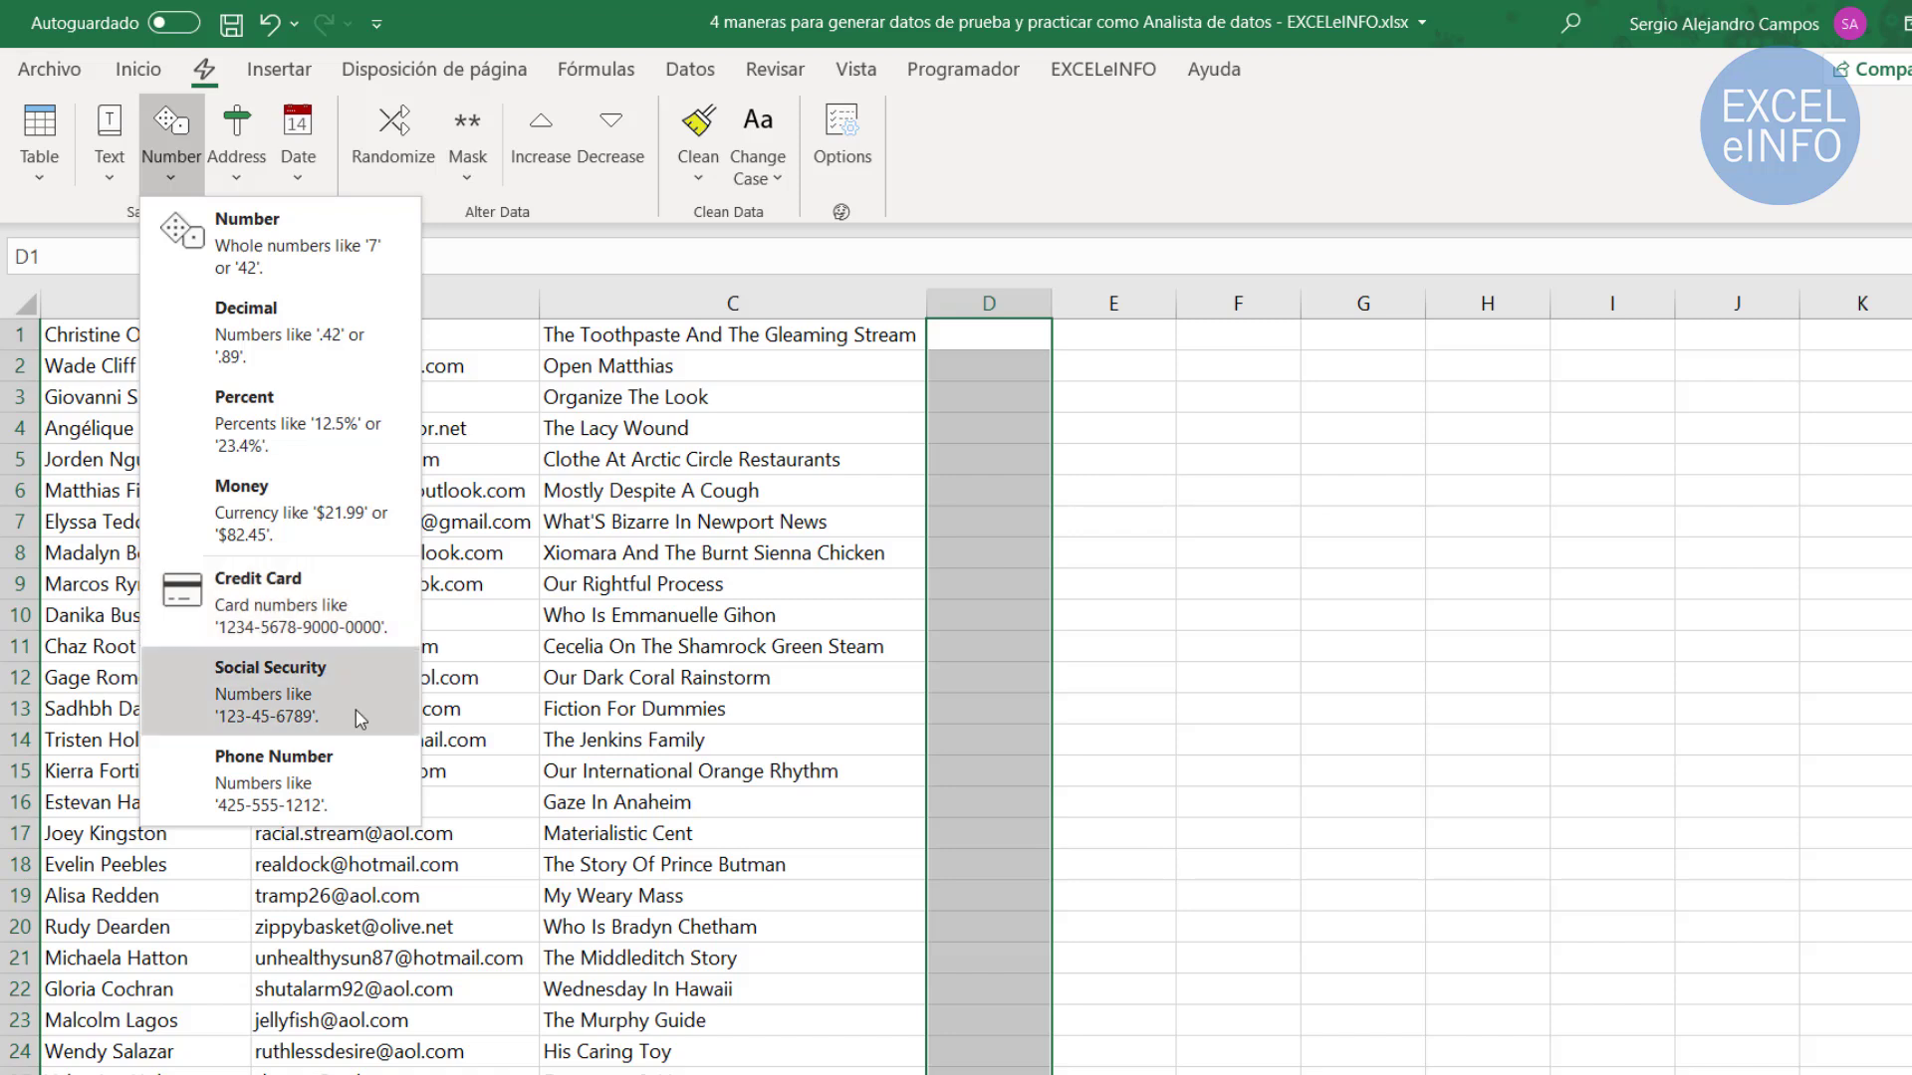
click(334, 774)
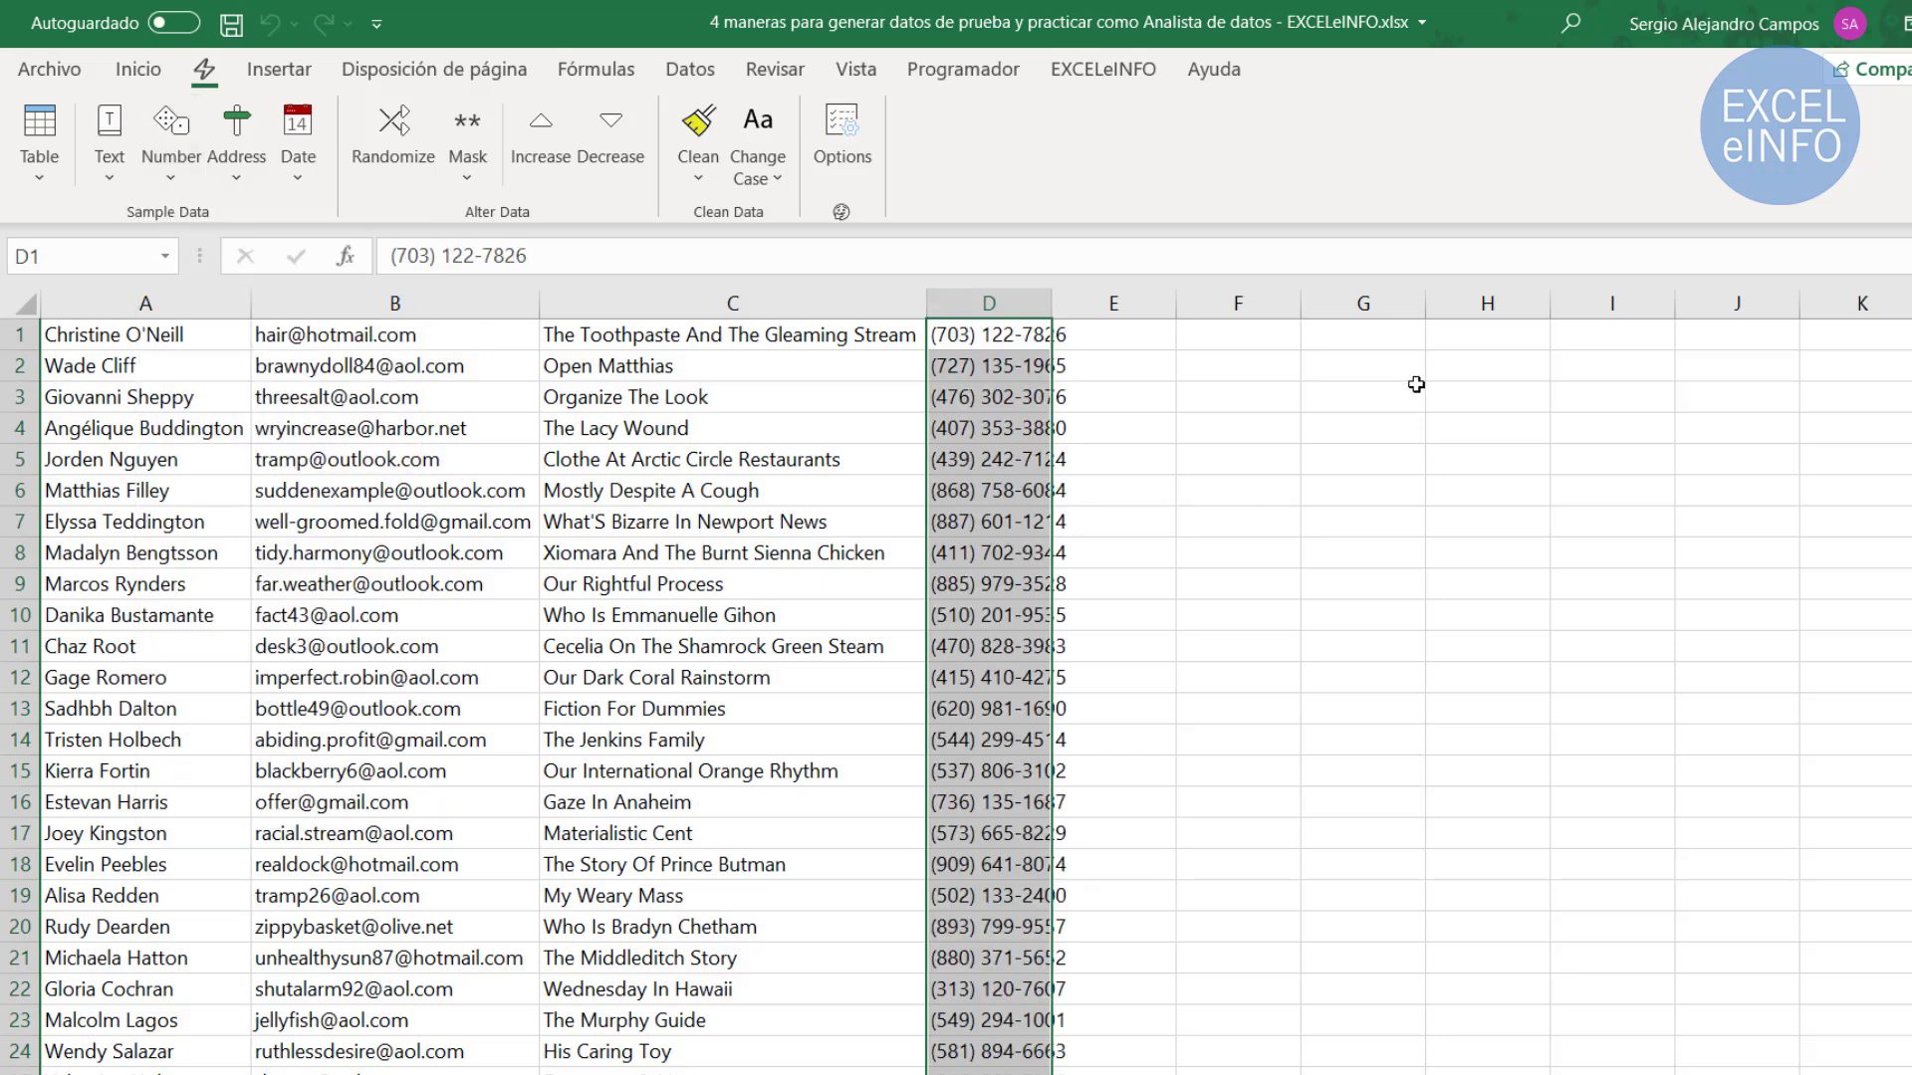
drag(1055, 305, 1057, 310)
double_click(1057, 309)
Fill column E with random percentages
click(1134, 303)
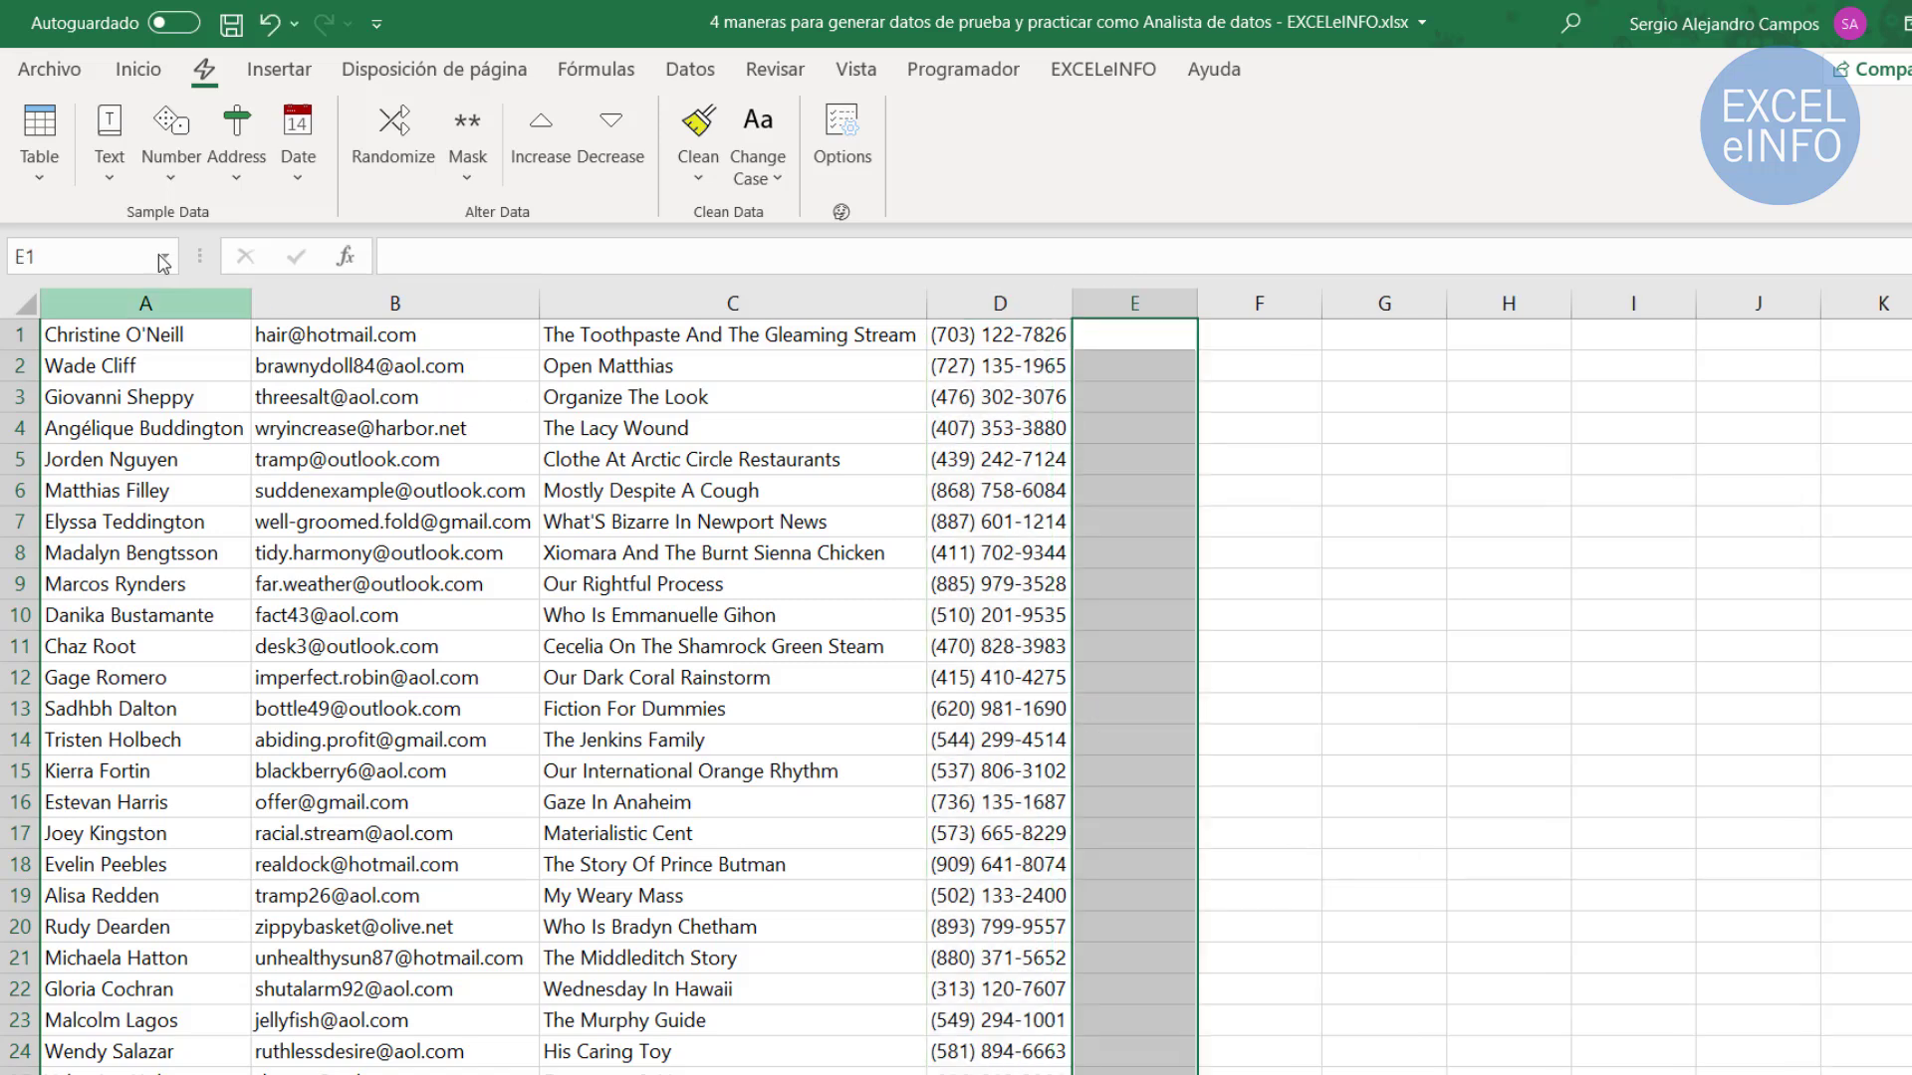
click(159, 158)
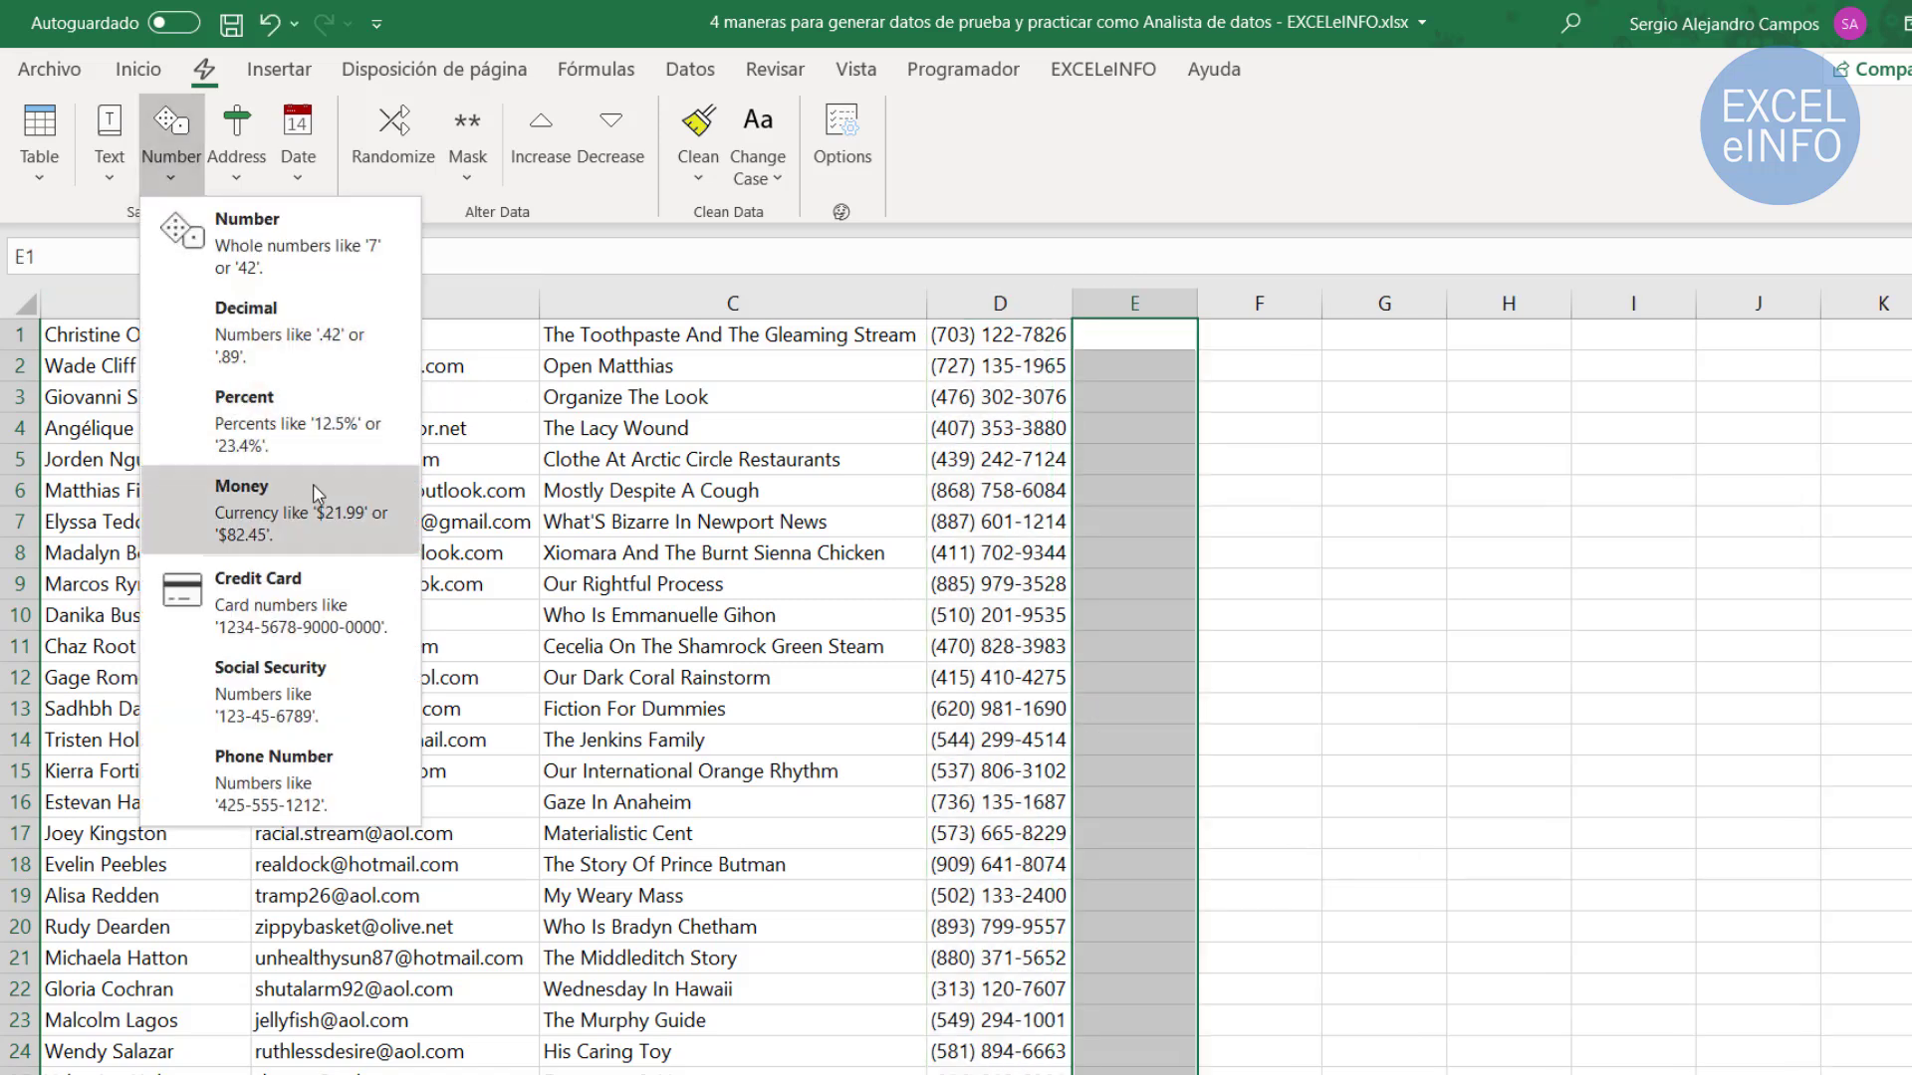
click(330, 421)
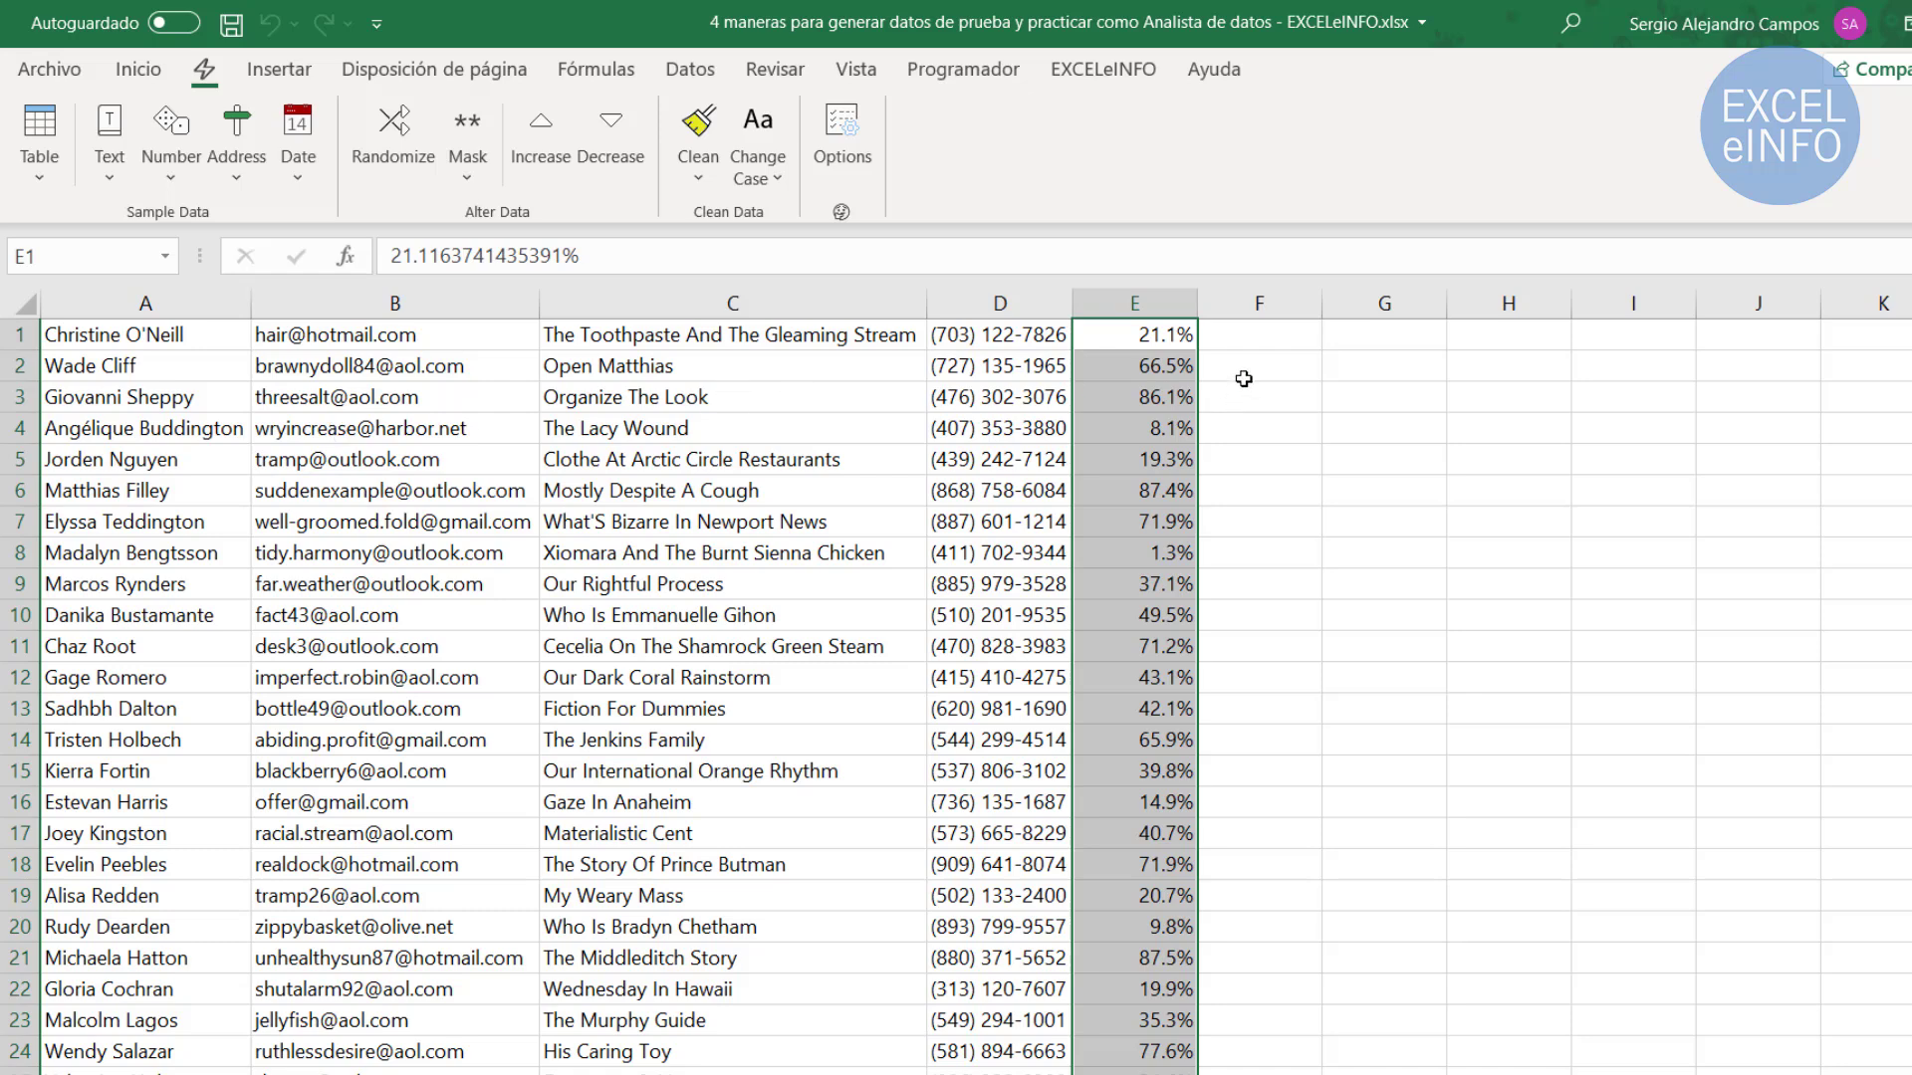
drag(1274, 336, 1257, 1065)
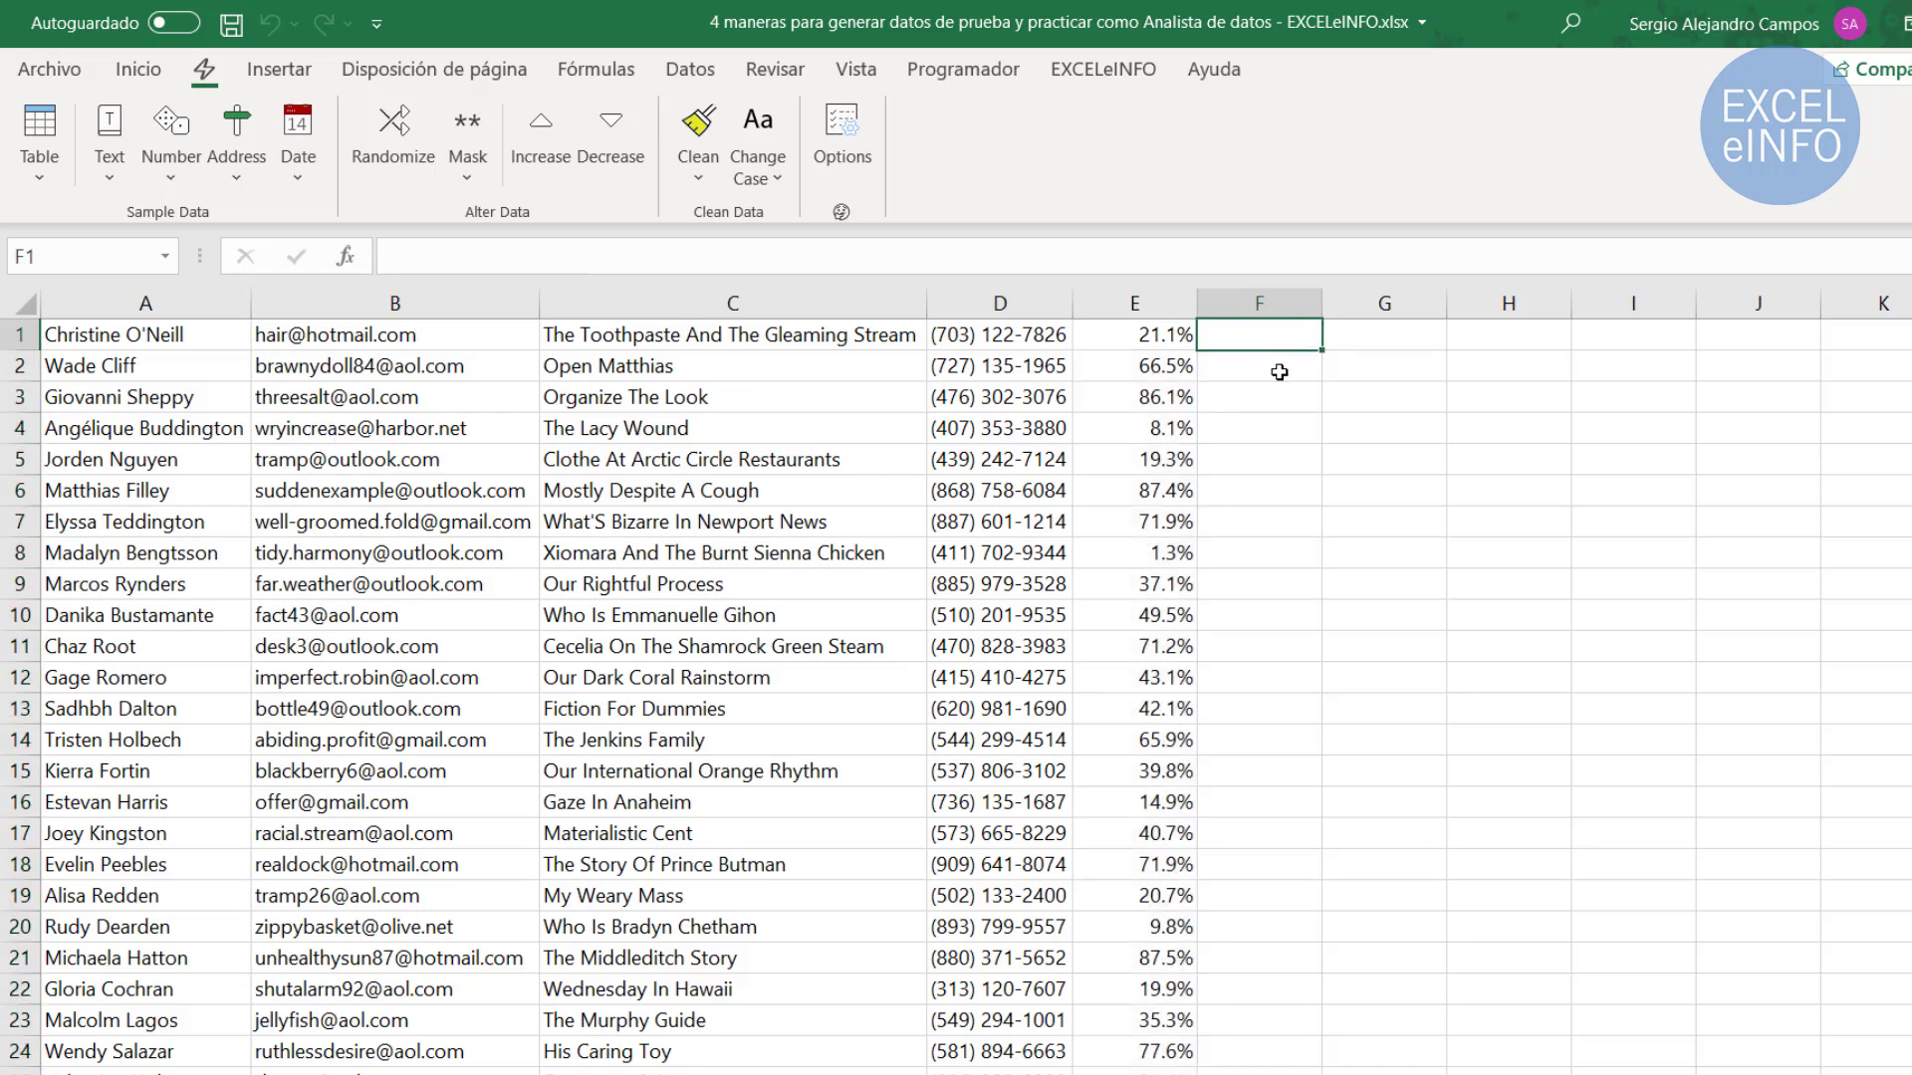
Fill column F with generated city names like Oakland, Mesa and Roseville
click(233, 183)
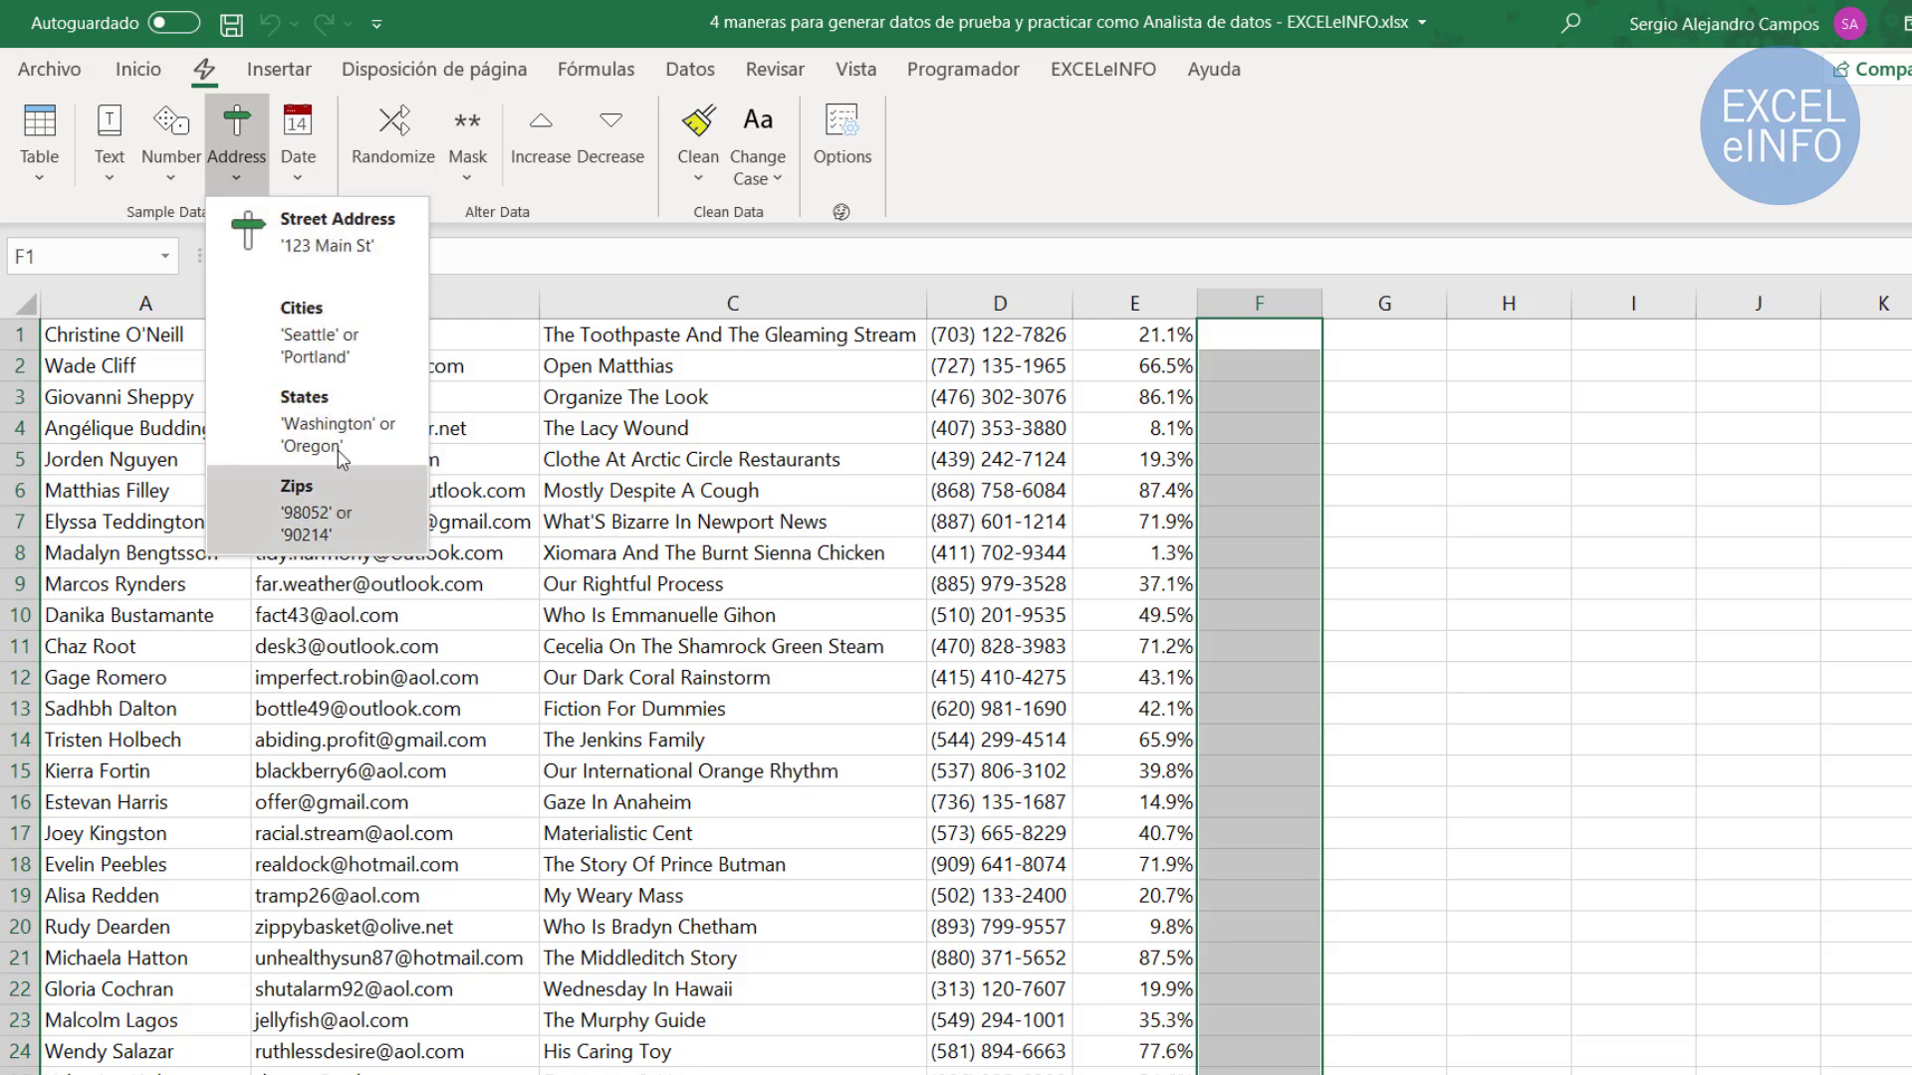
click(326, 320)
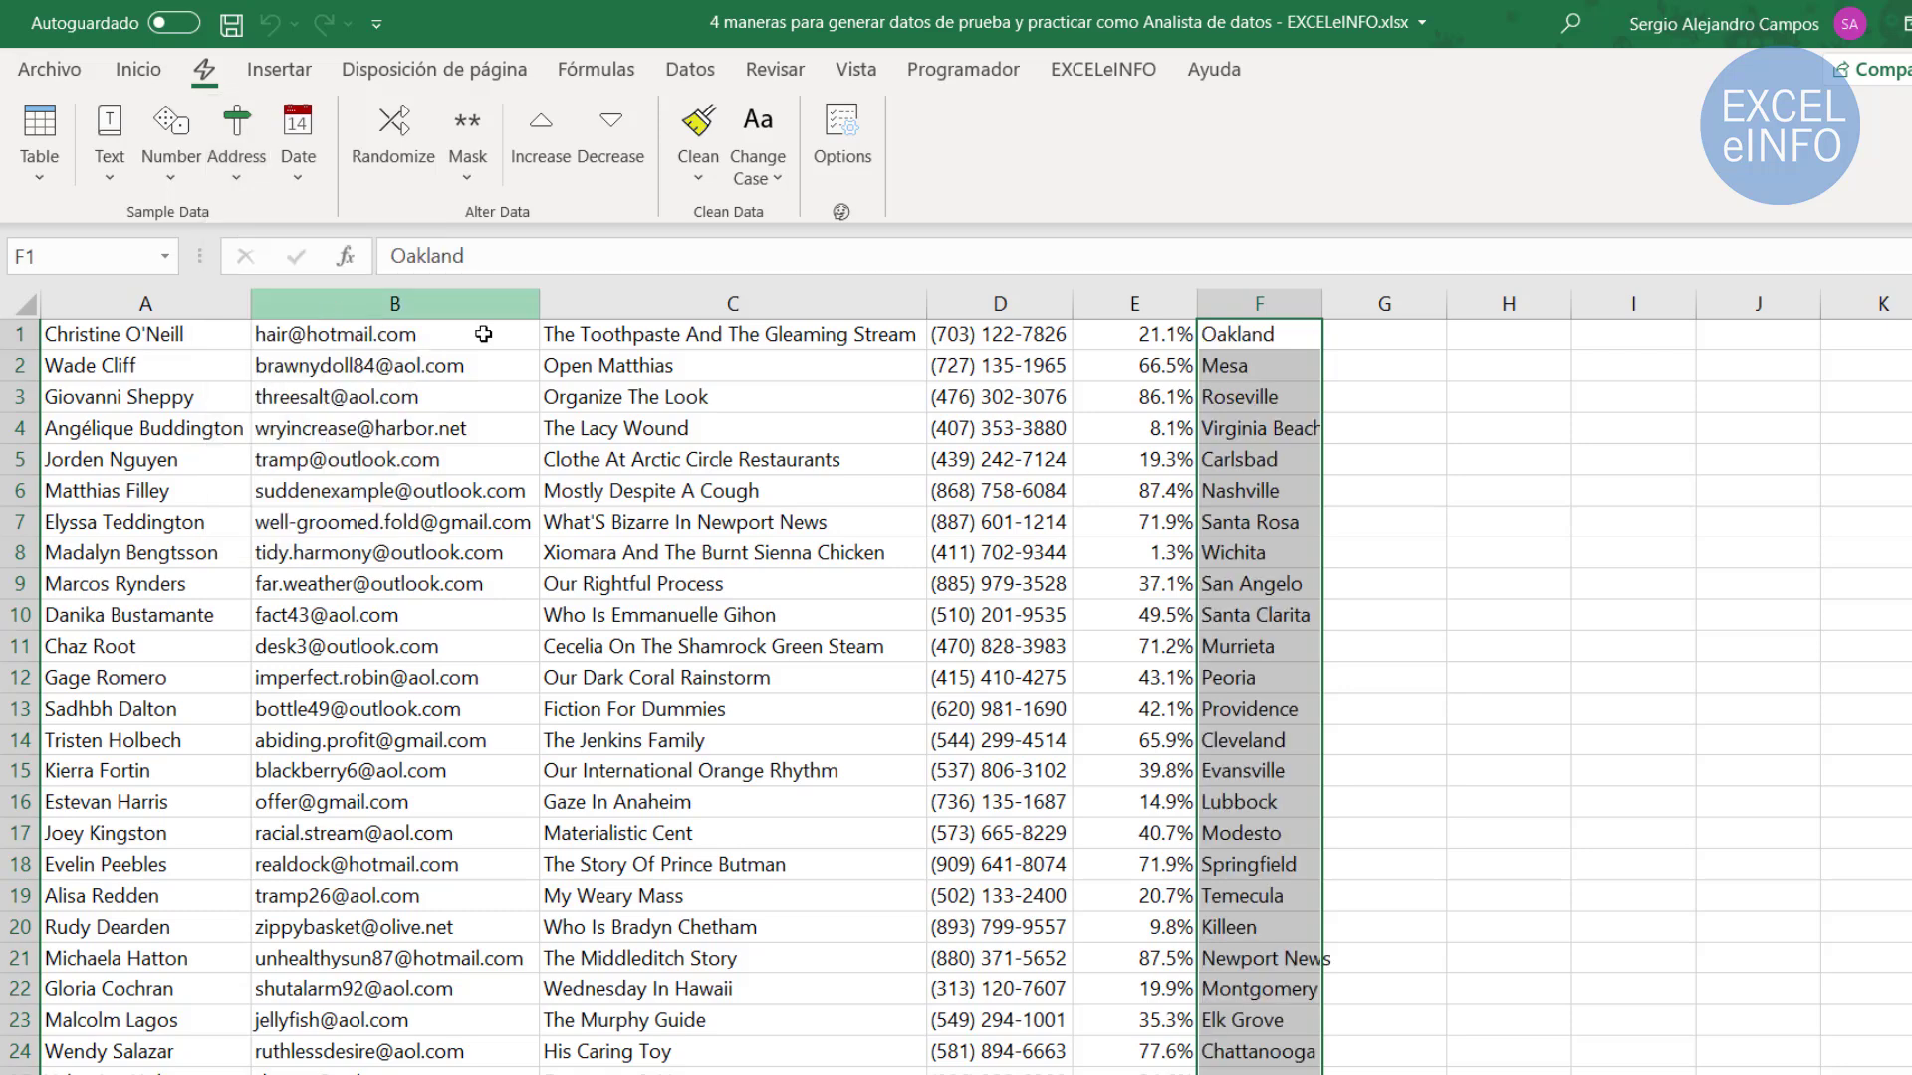
drag(1409, 338, 1386, 1067)
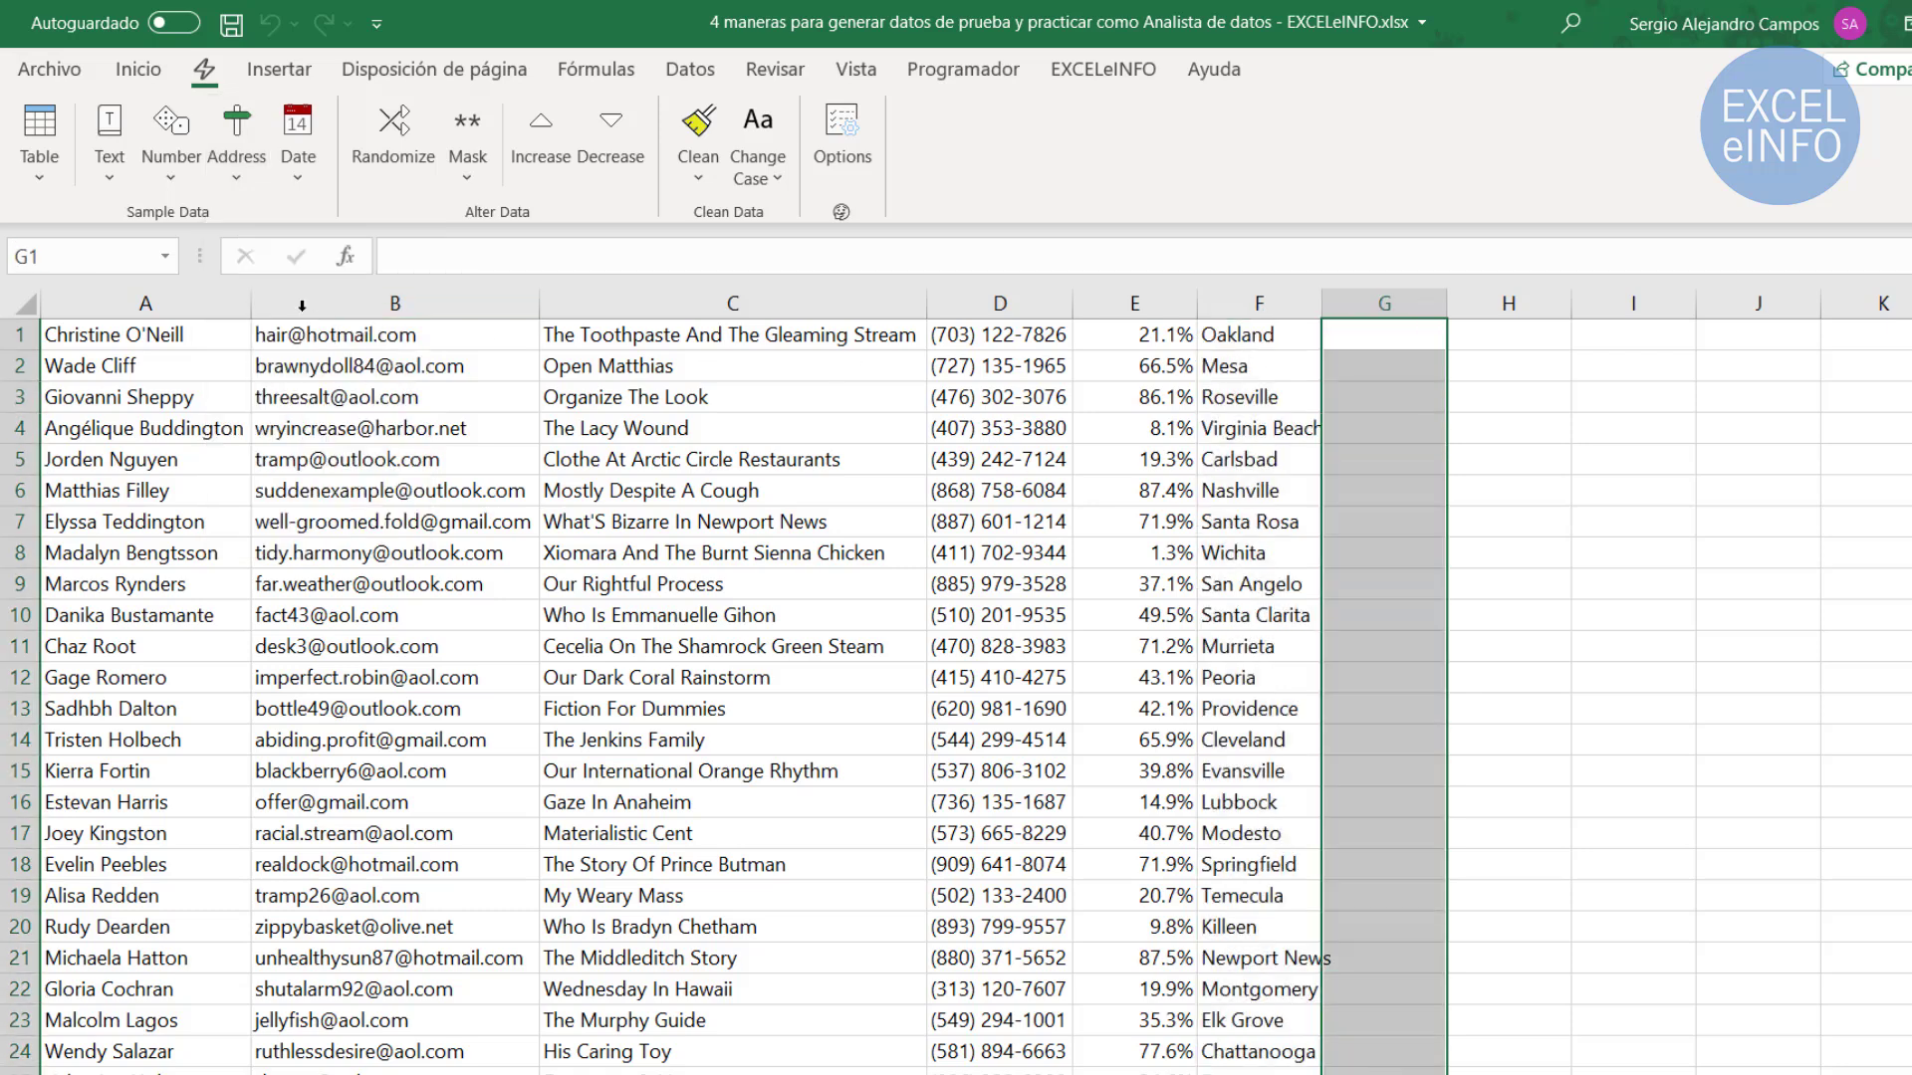
click(293, 157)
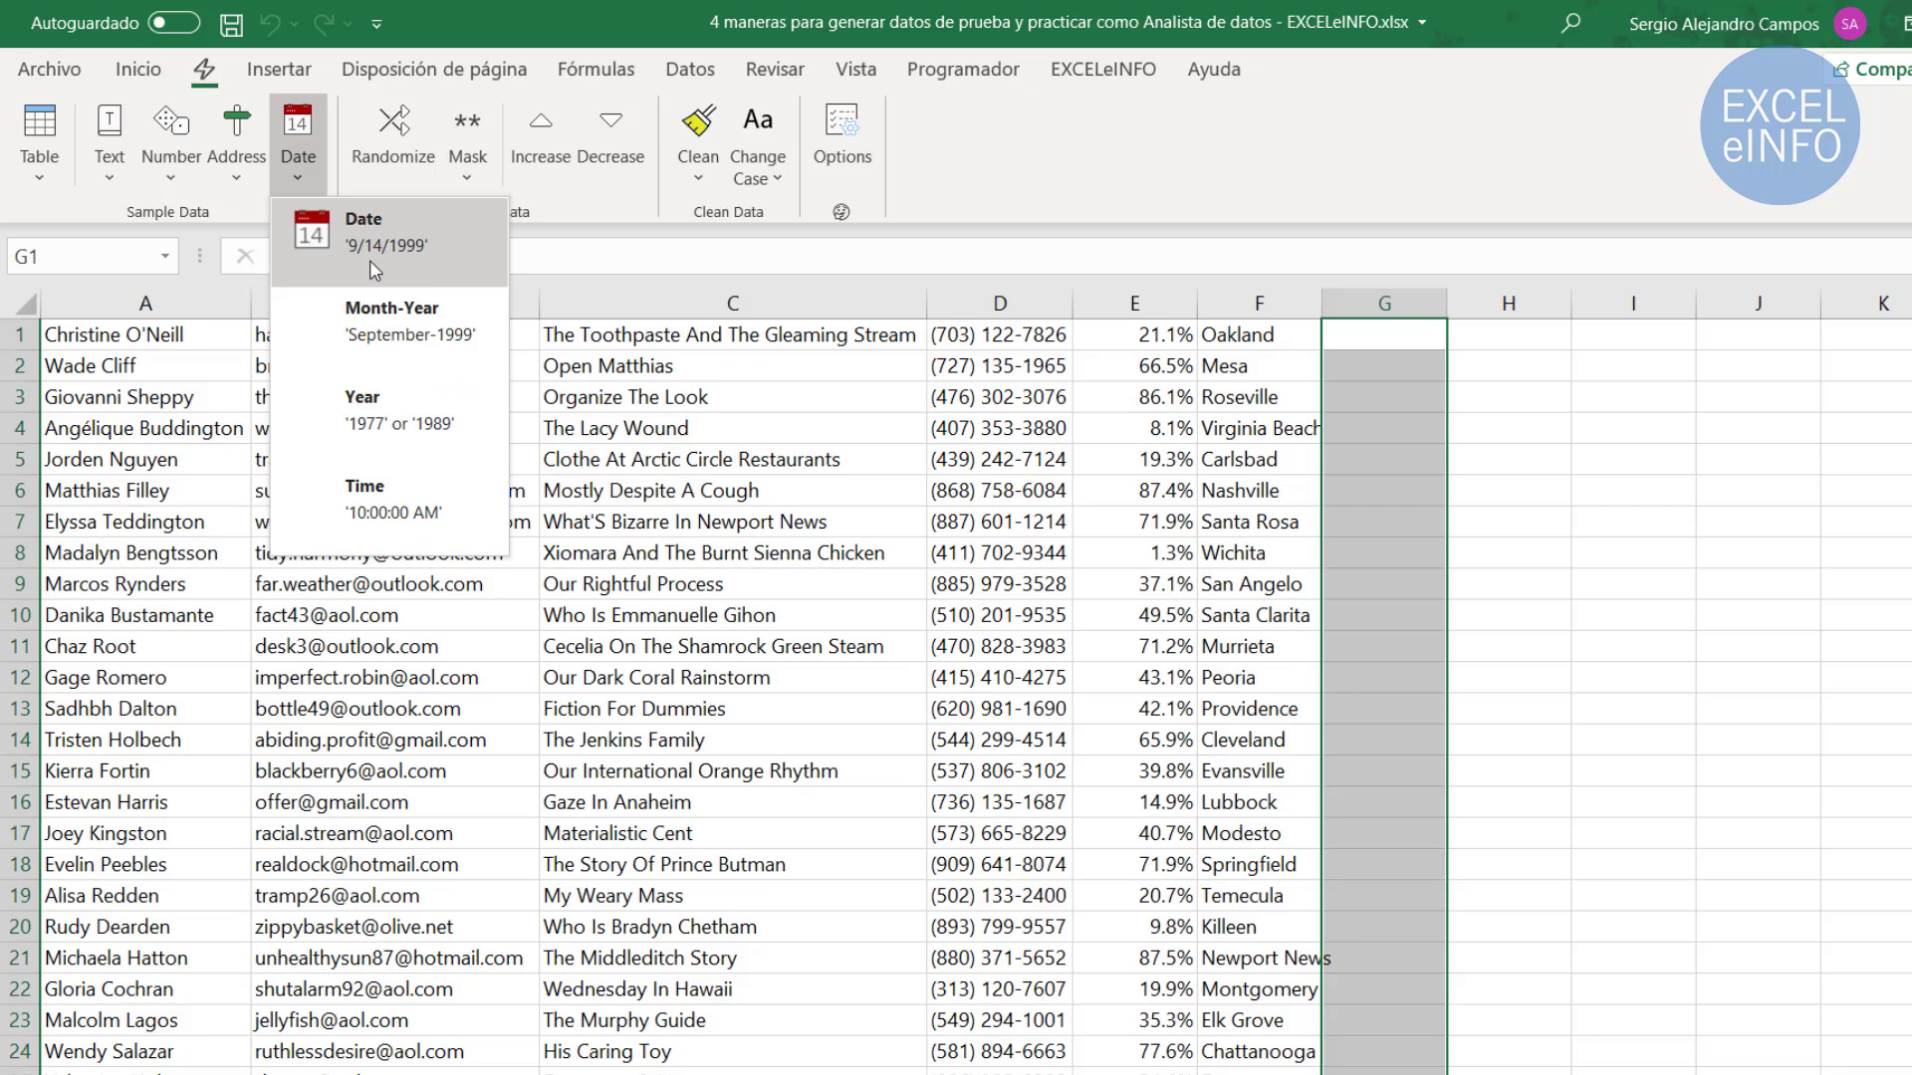
Fill G1:G25 with random dates such as 21/08/2019 and widen column G to show them
click(369, 260)
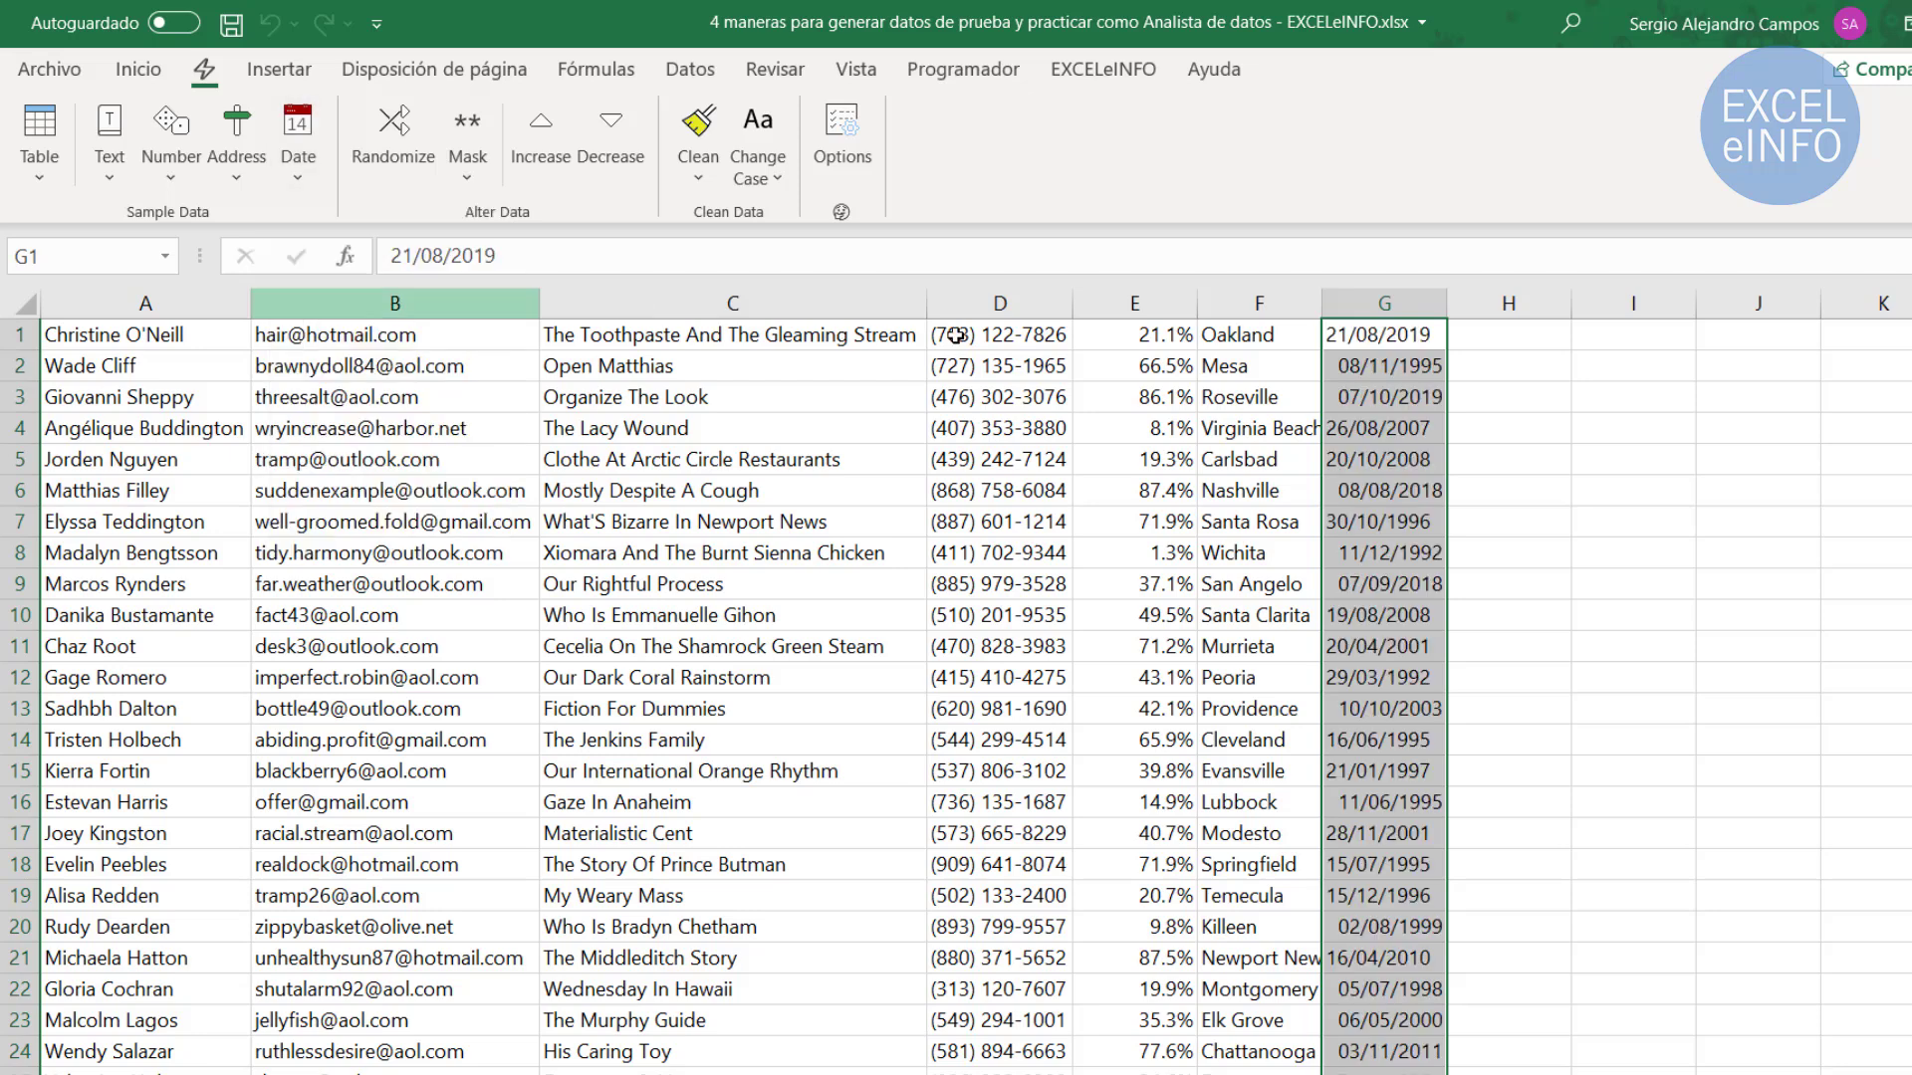
drag(1444, 305, 1462, 305)
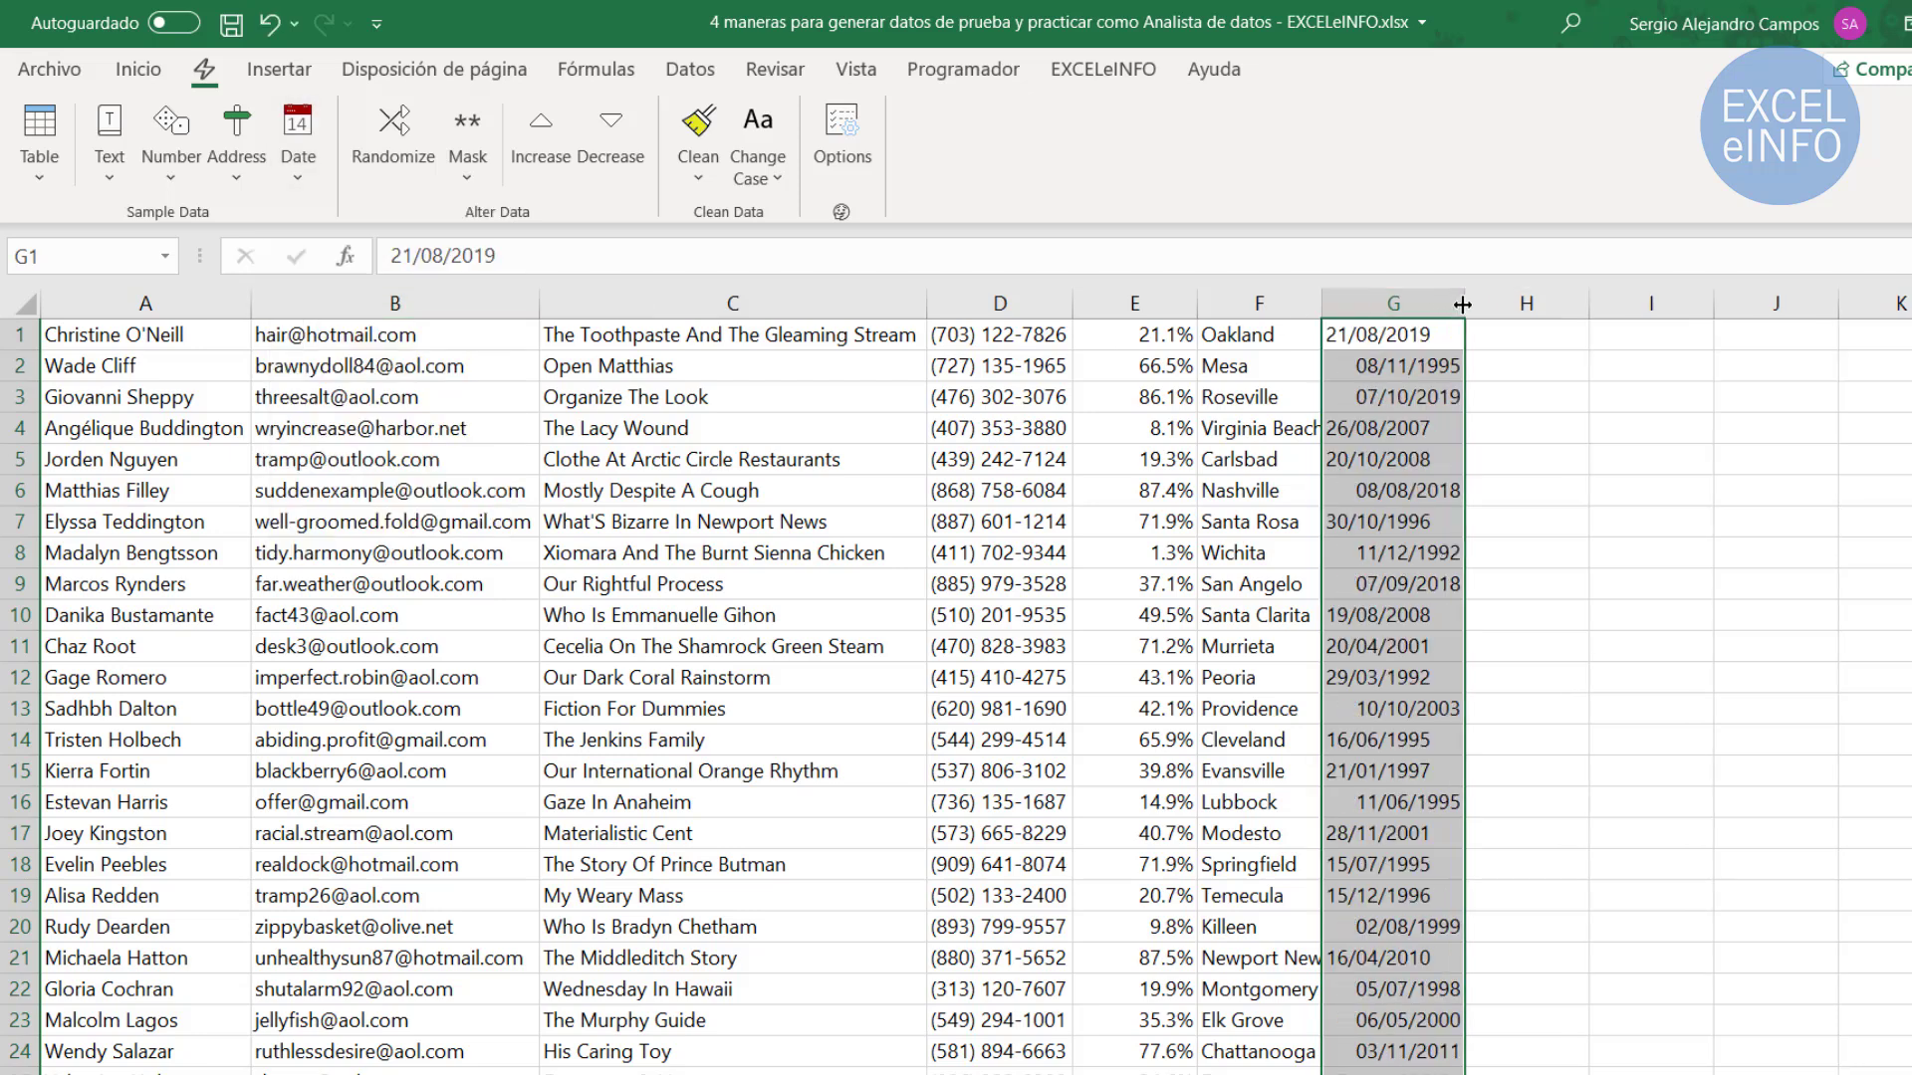
click(1407, 340)
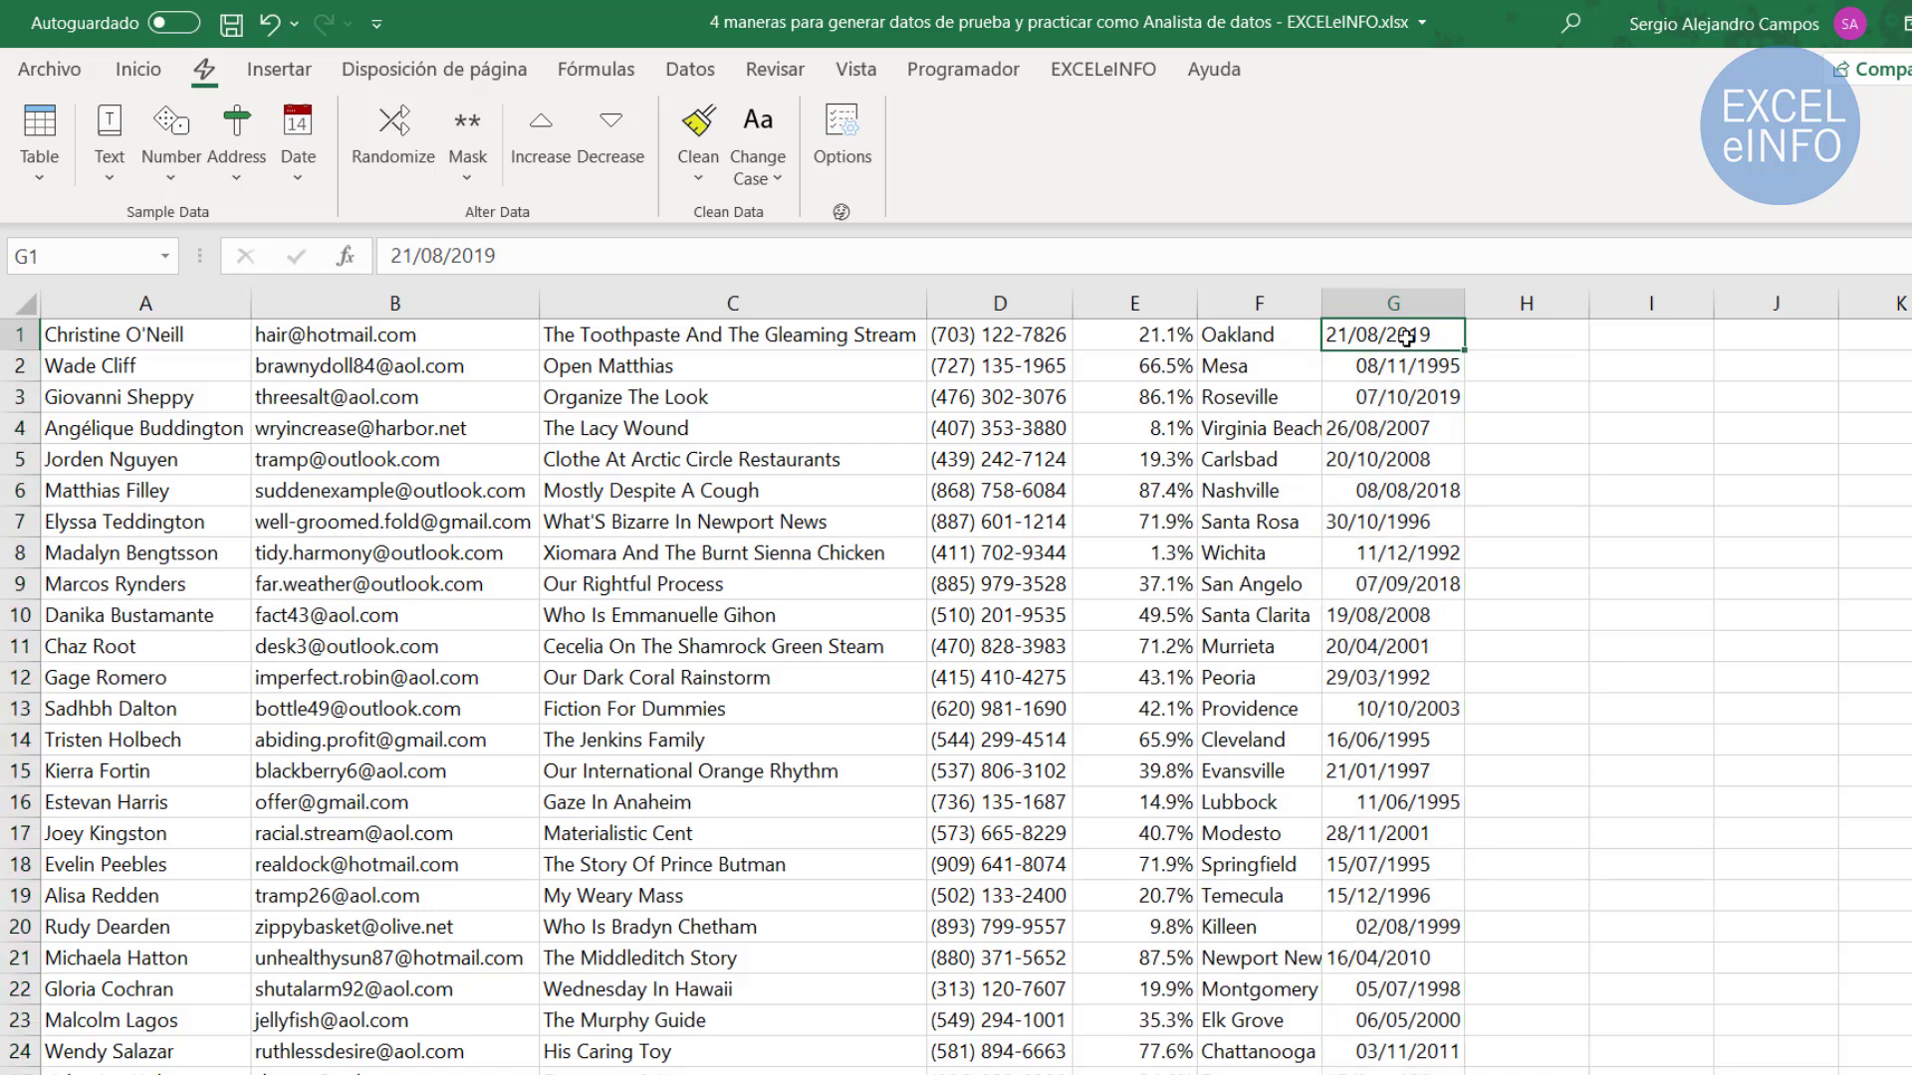
click(1404, 437)
drag(1404, 436, 1399, 461)
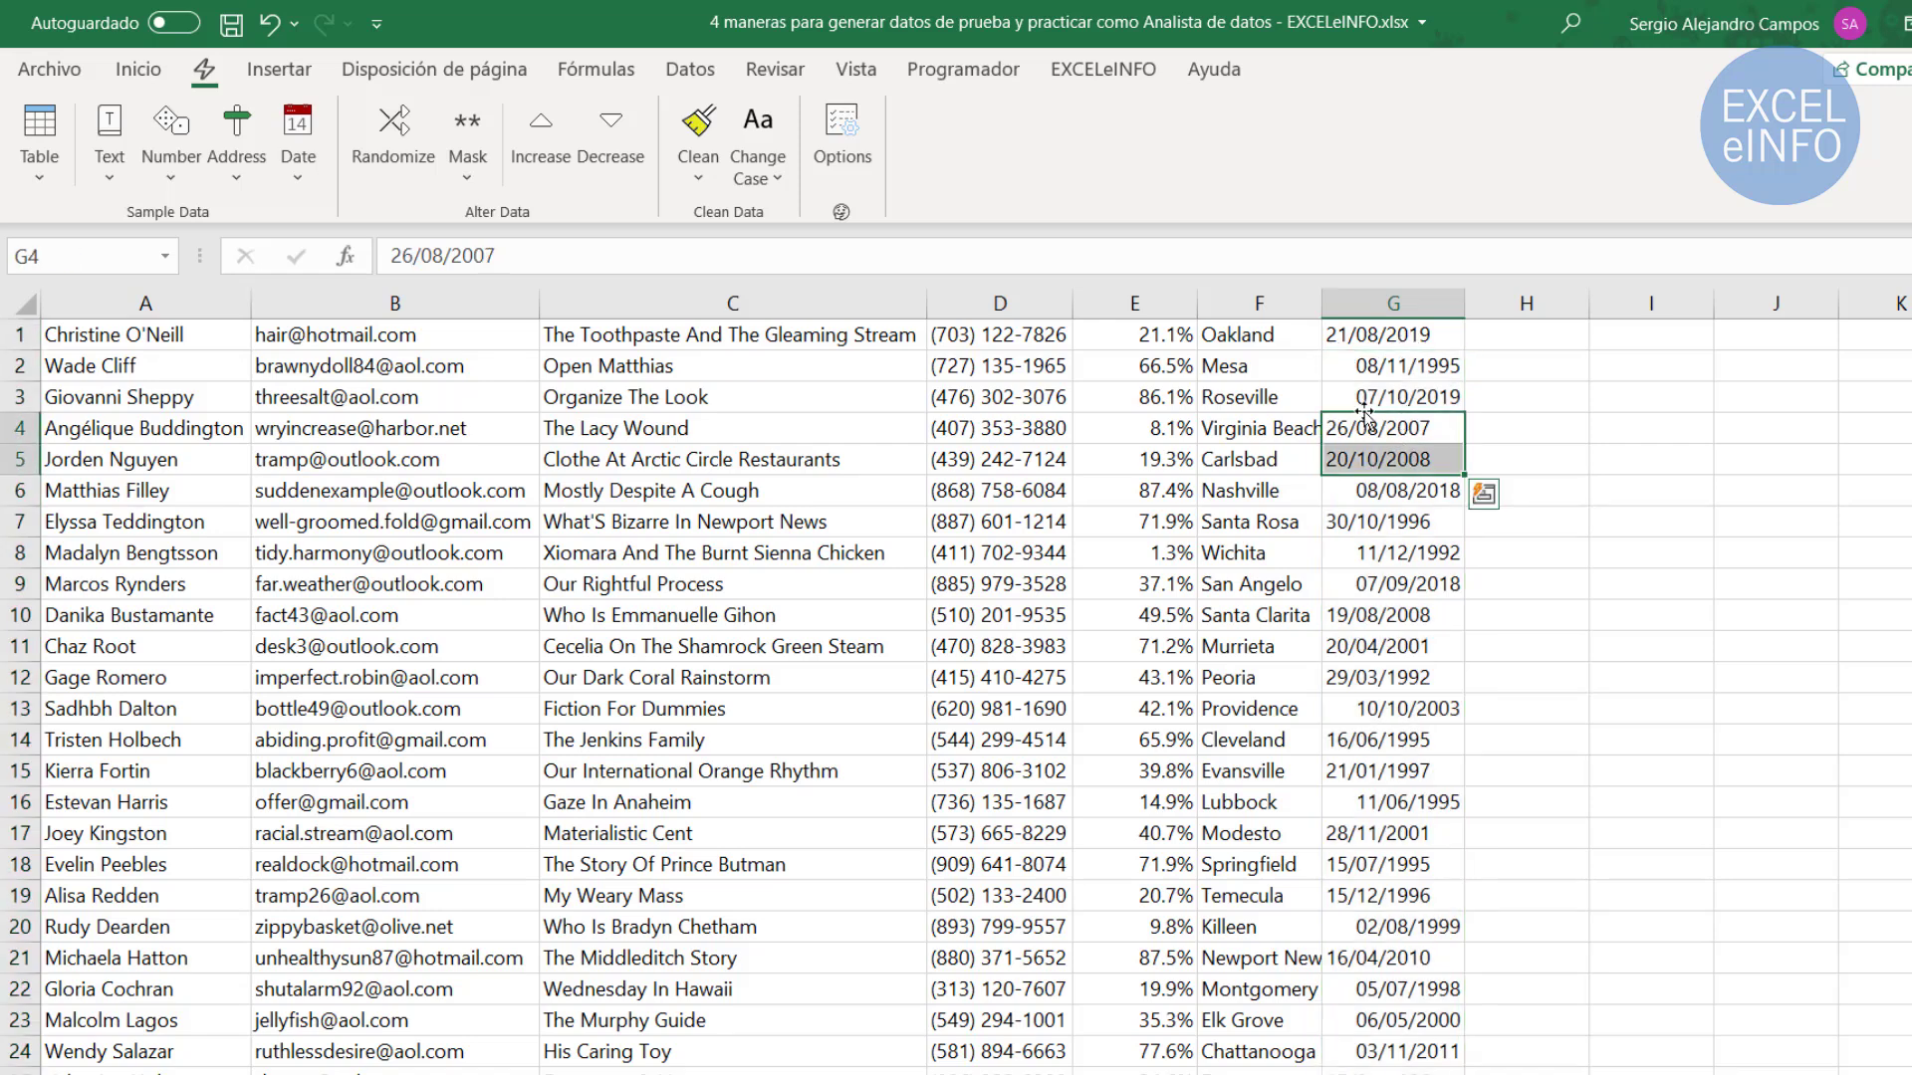
drag(1402, 369, 1404, 393)
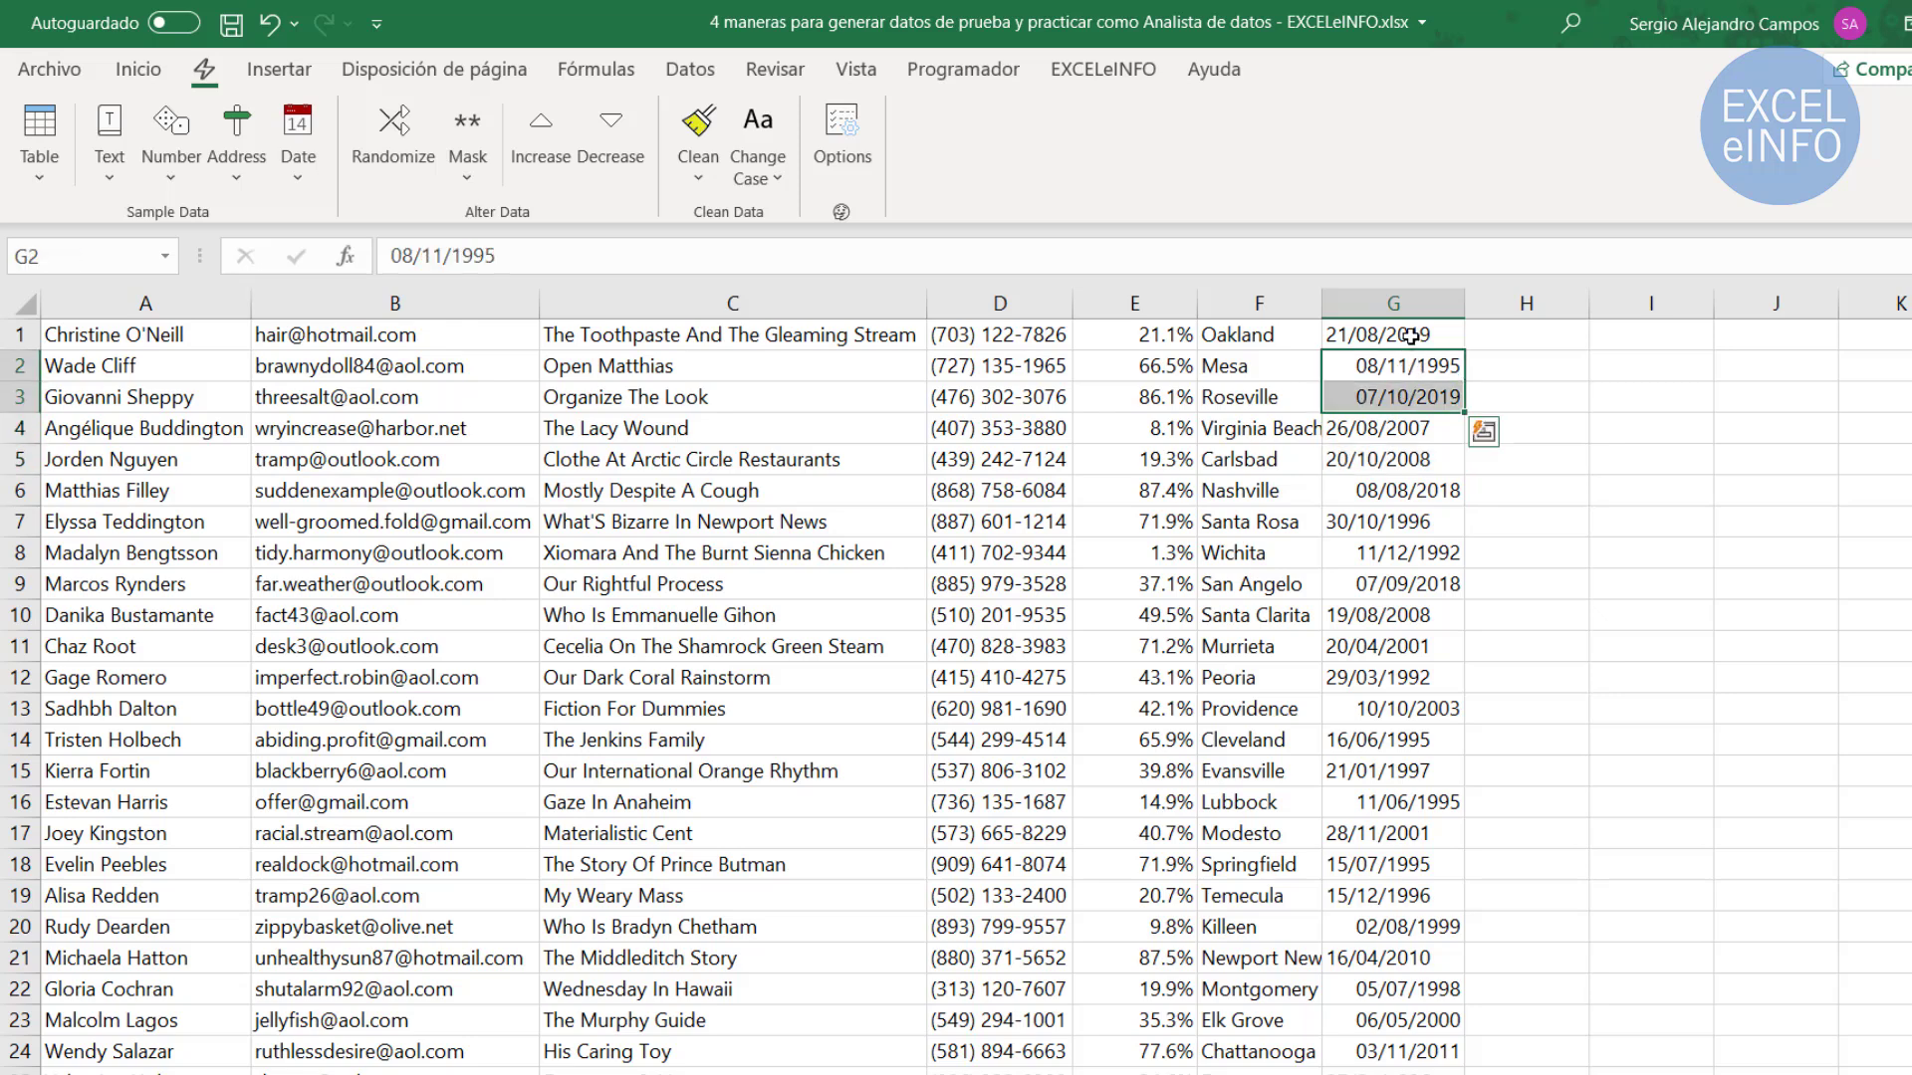
mouse_move(1410, 337)
mouse_down()
mouse_move(1427, 961)
mouse_move(1410, 1070)
mouse_up()
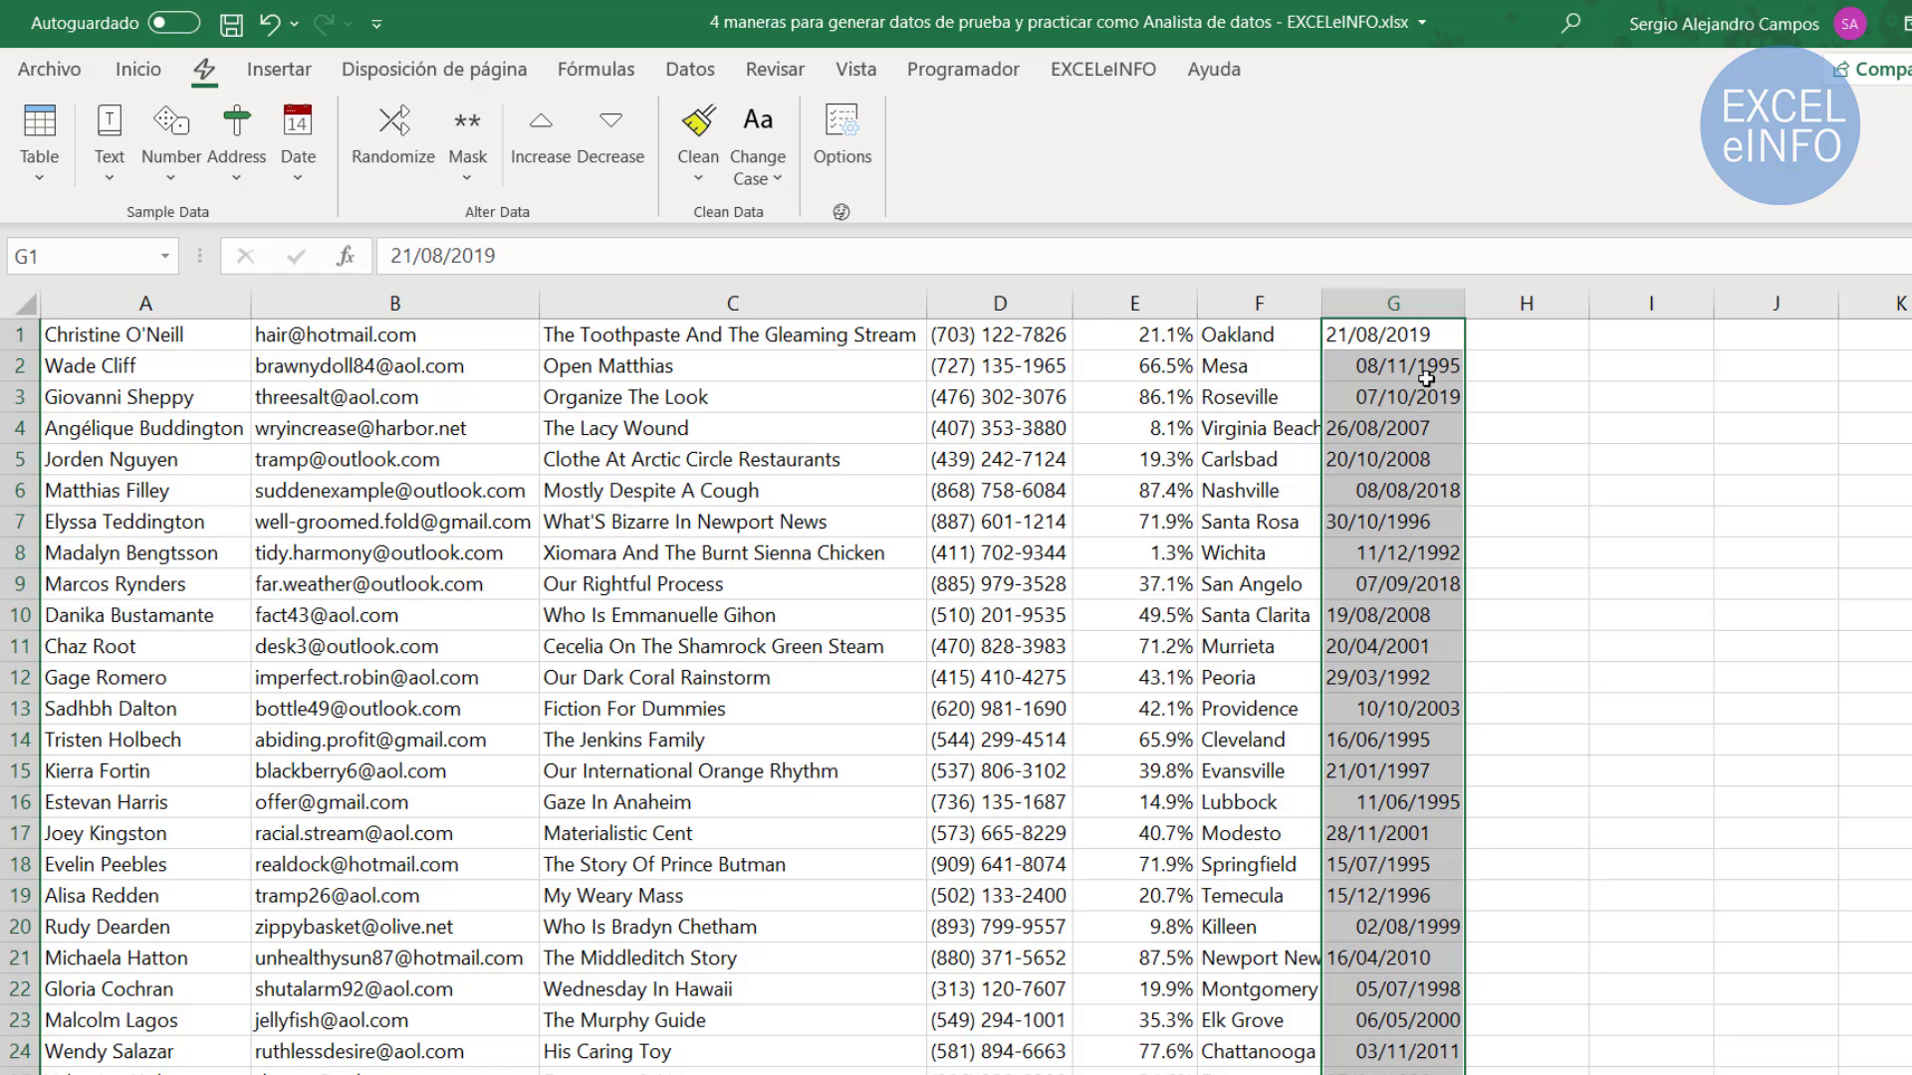
Convert column G to day-month-year dates with fixed-width Text to Columns, then select H1:H24
click(690, 69)
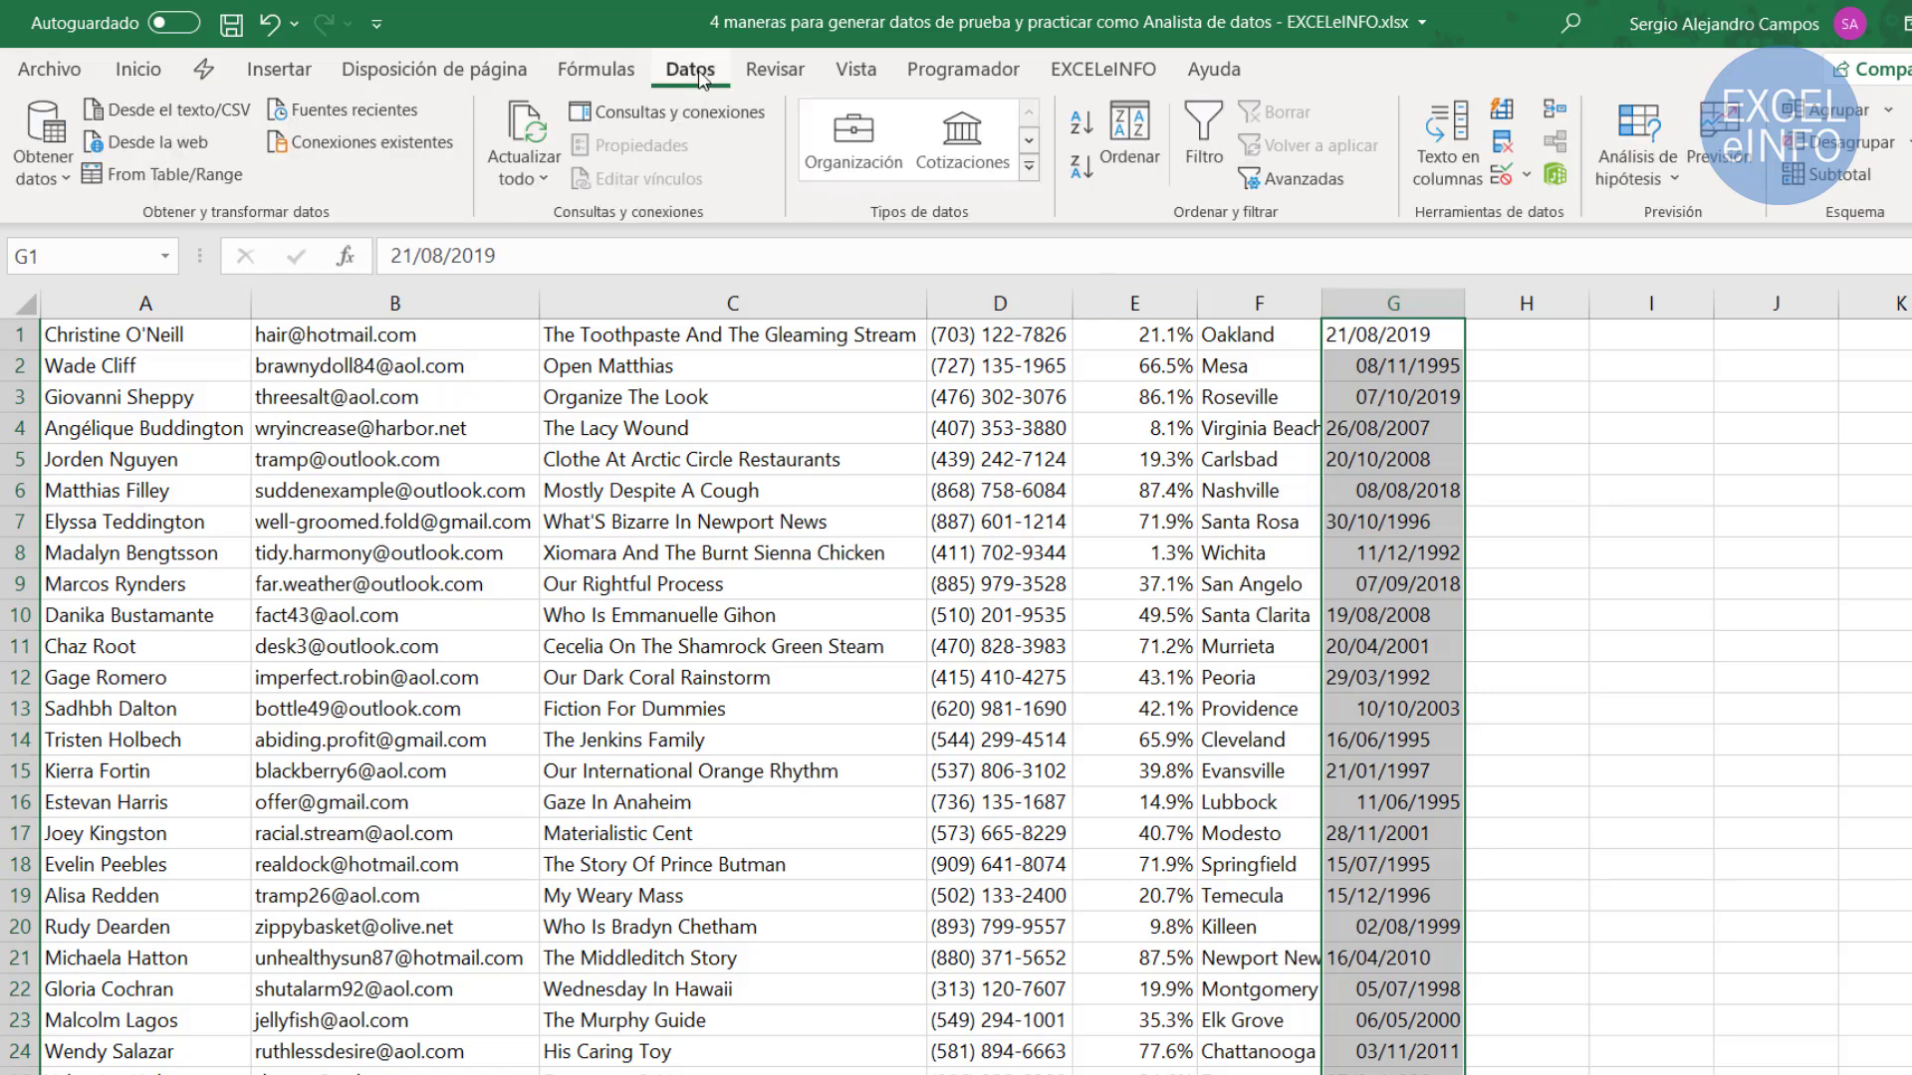
click(1449, 177)
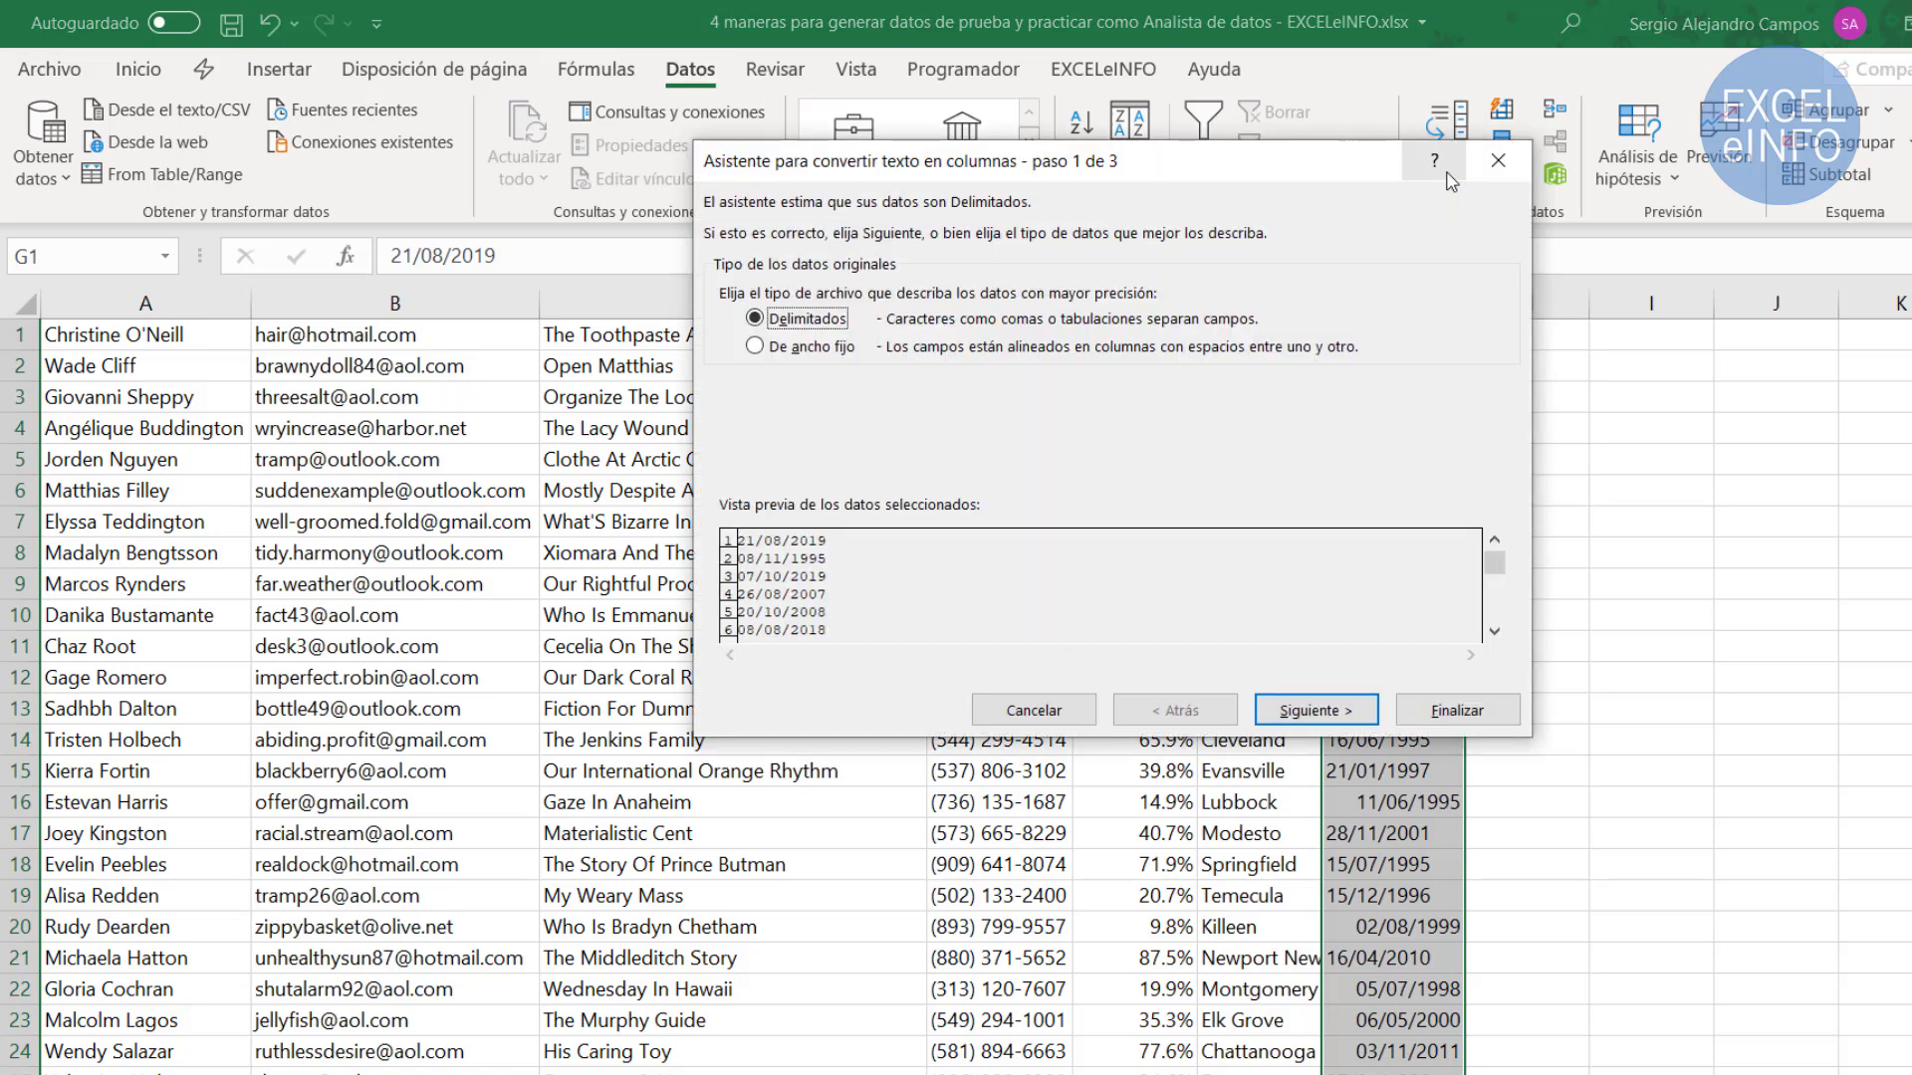
click(810, 349)
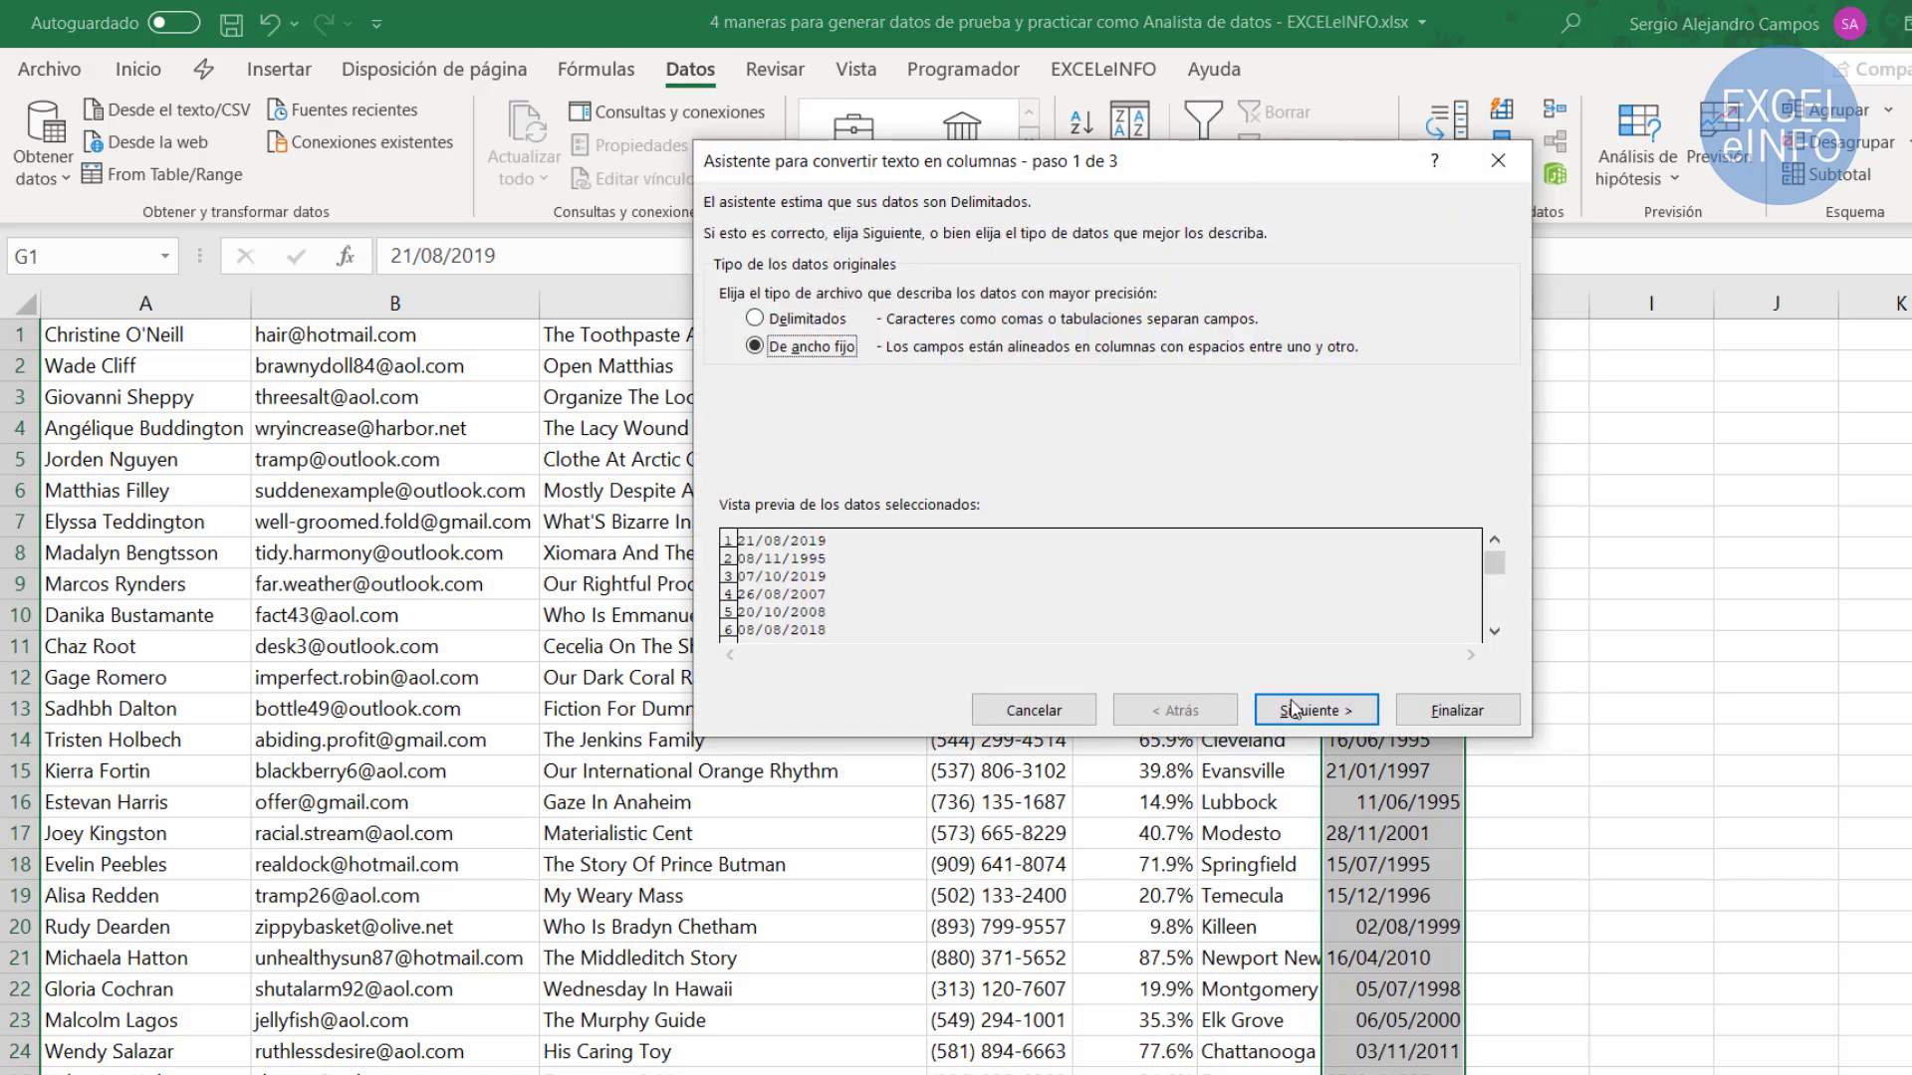
click(1338, 715)
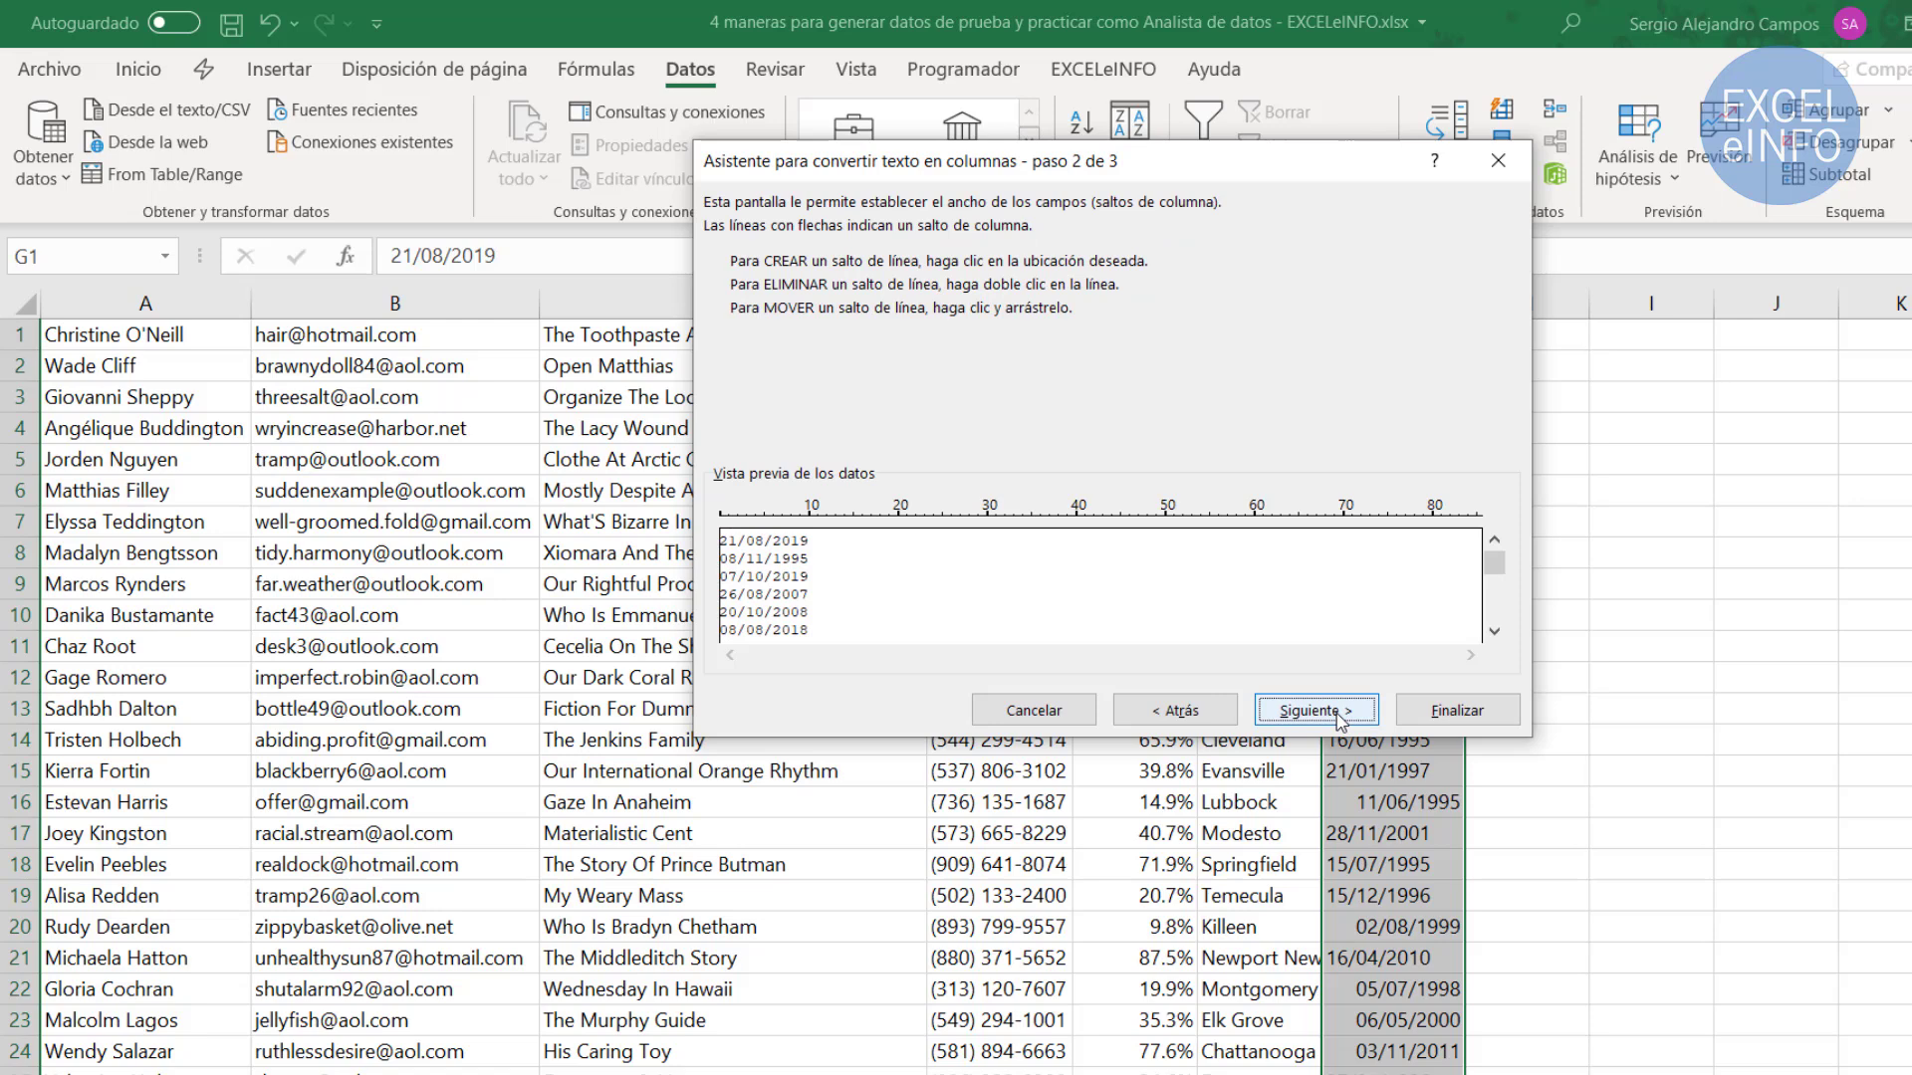
click(1338, 713)
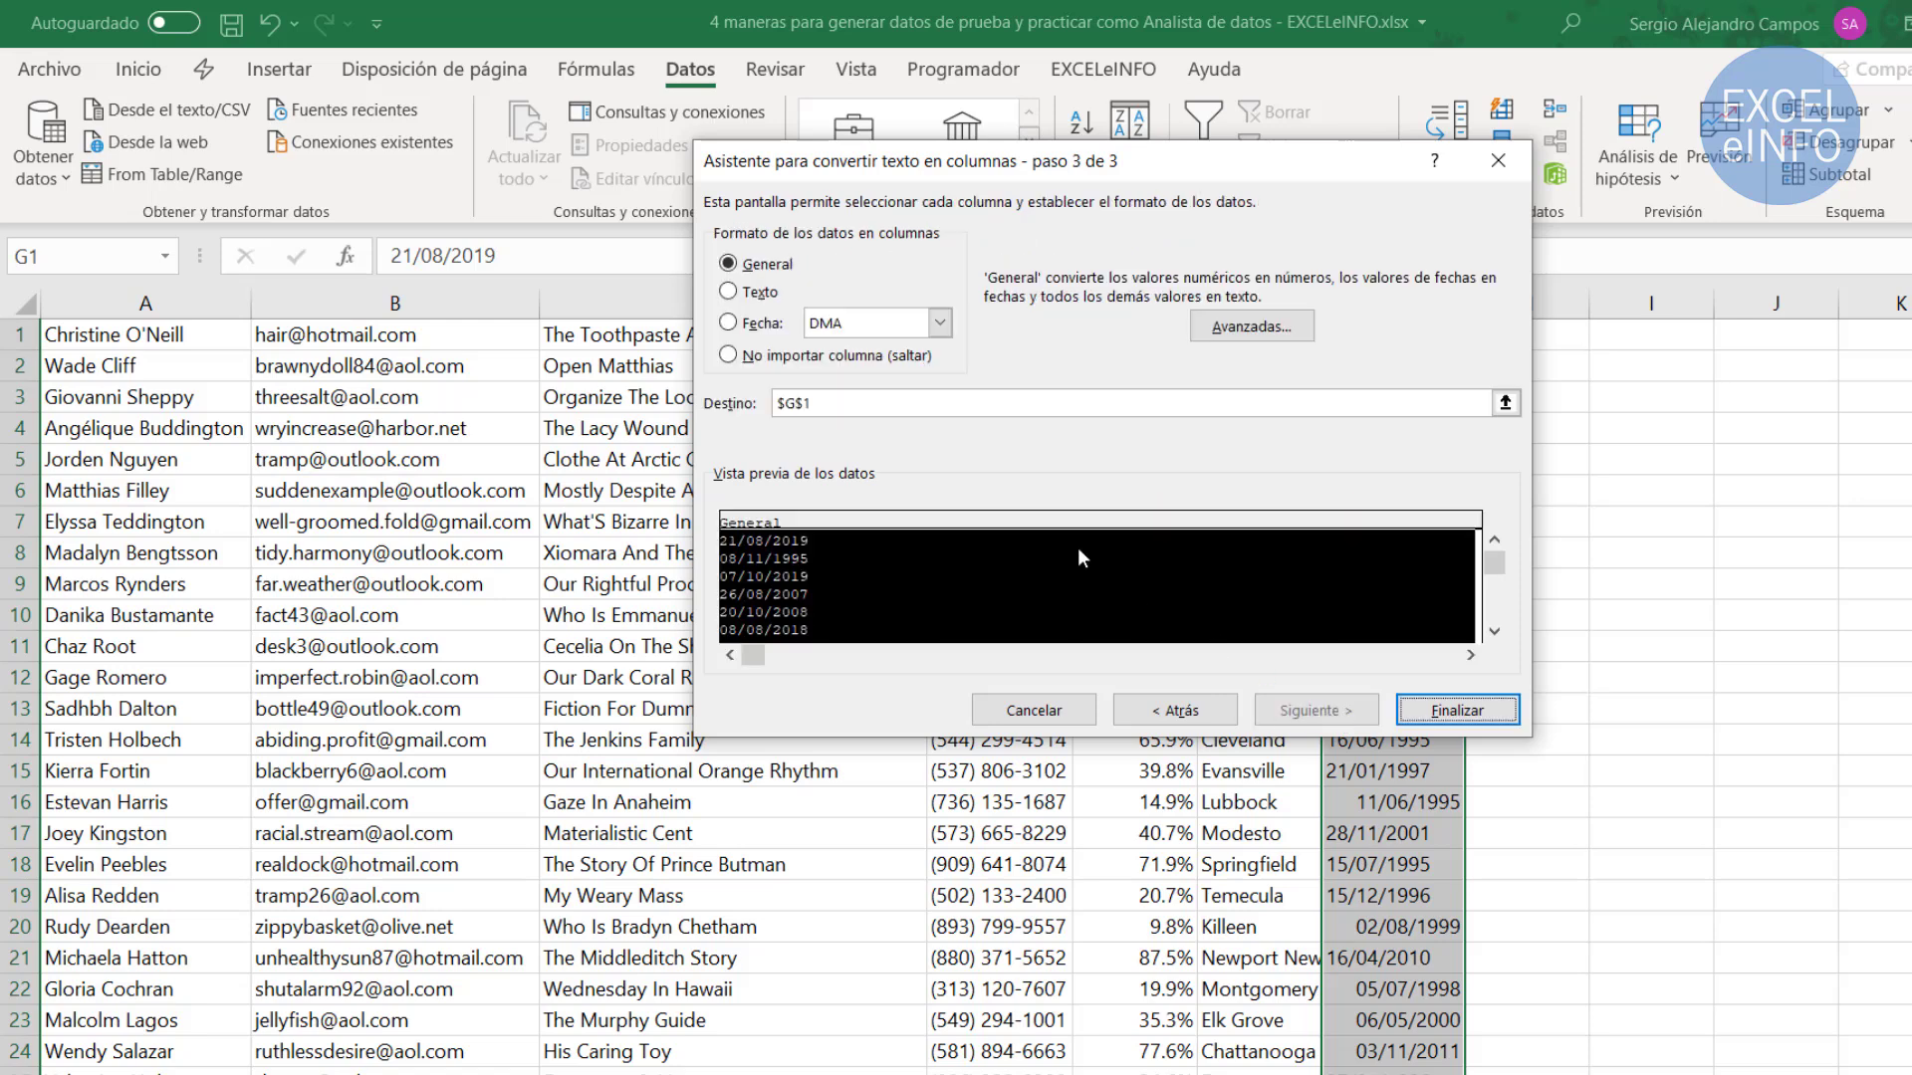
click(766, 326)
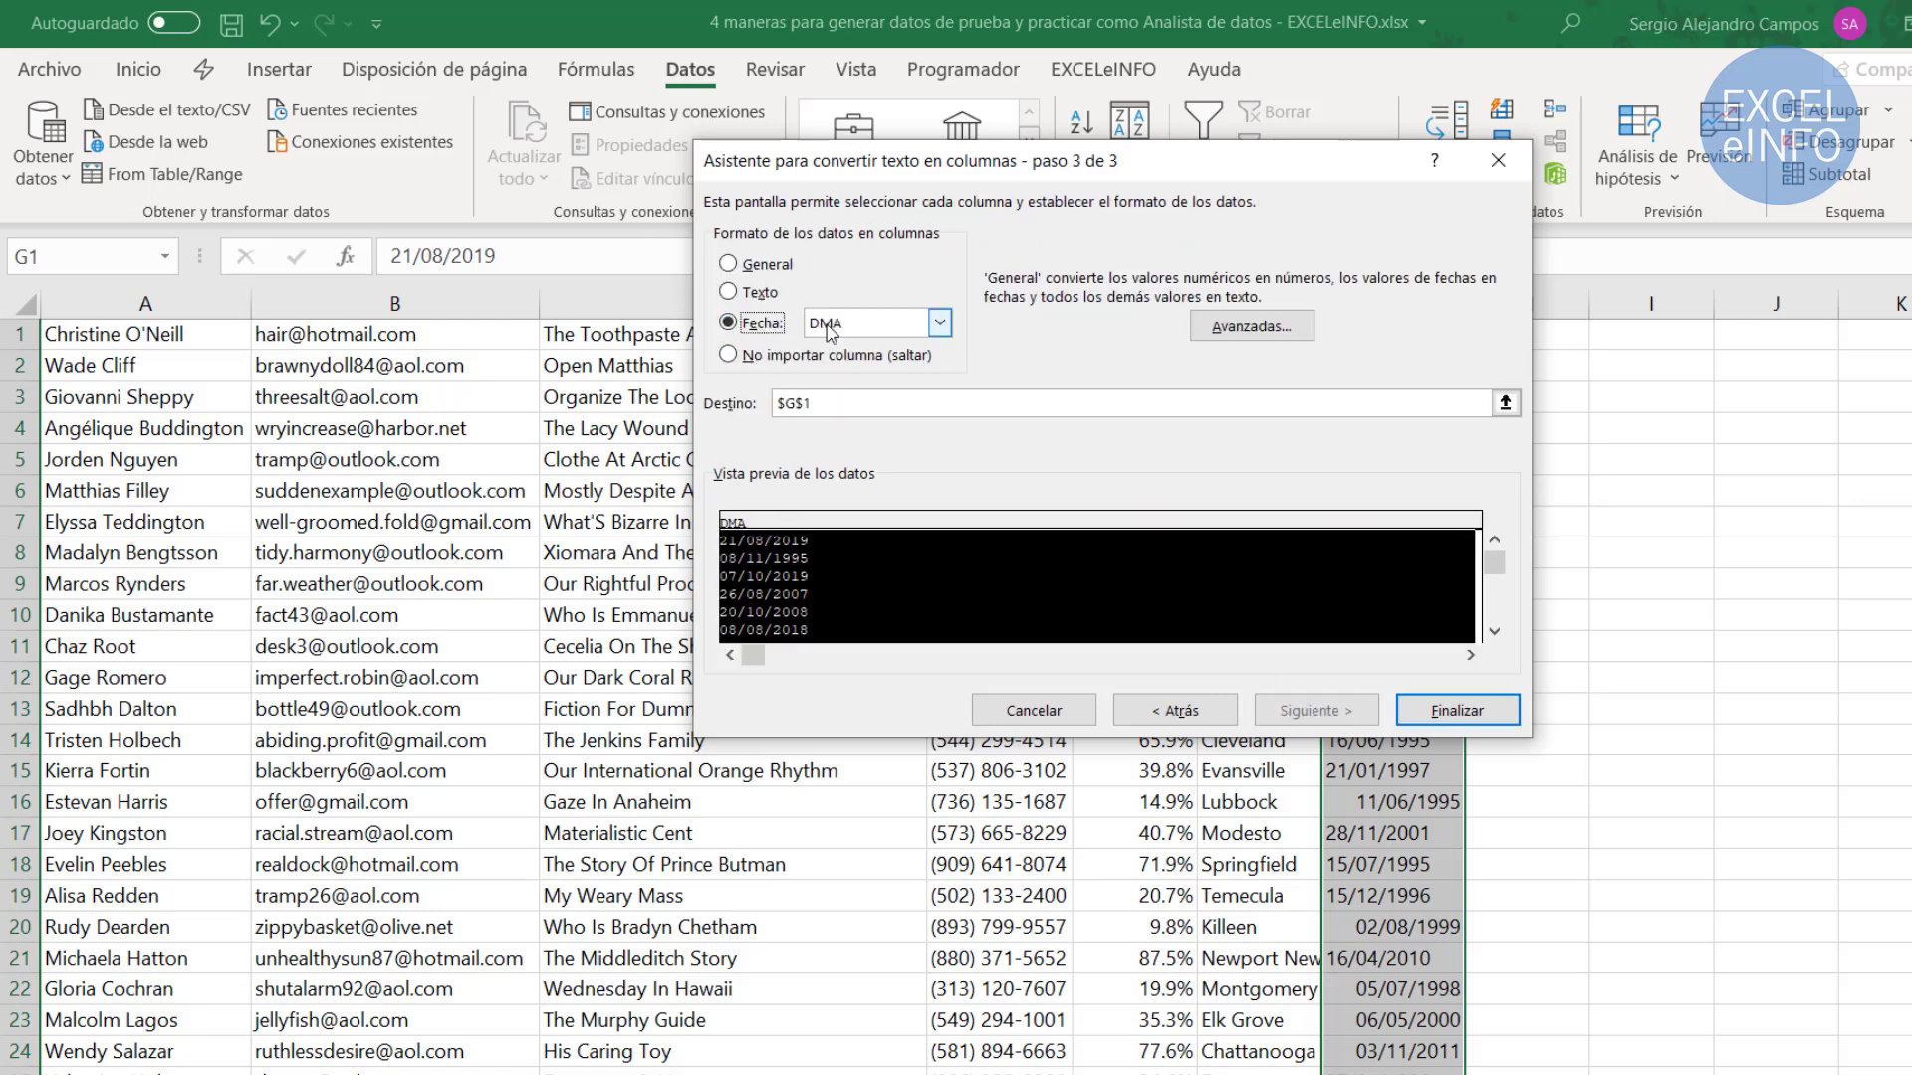
click(1458, 710)
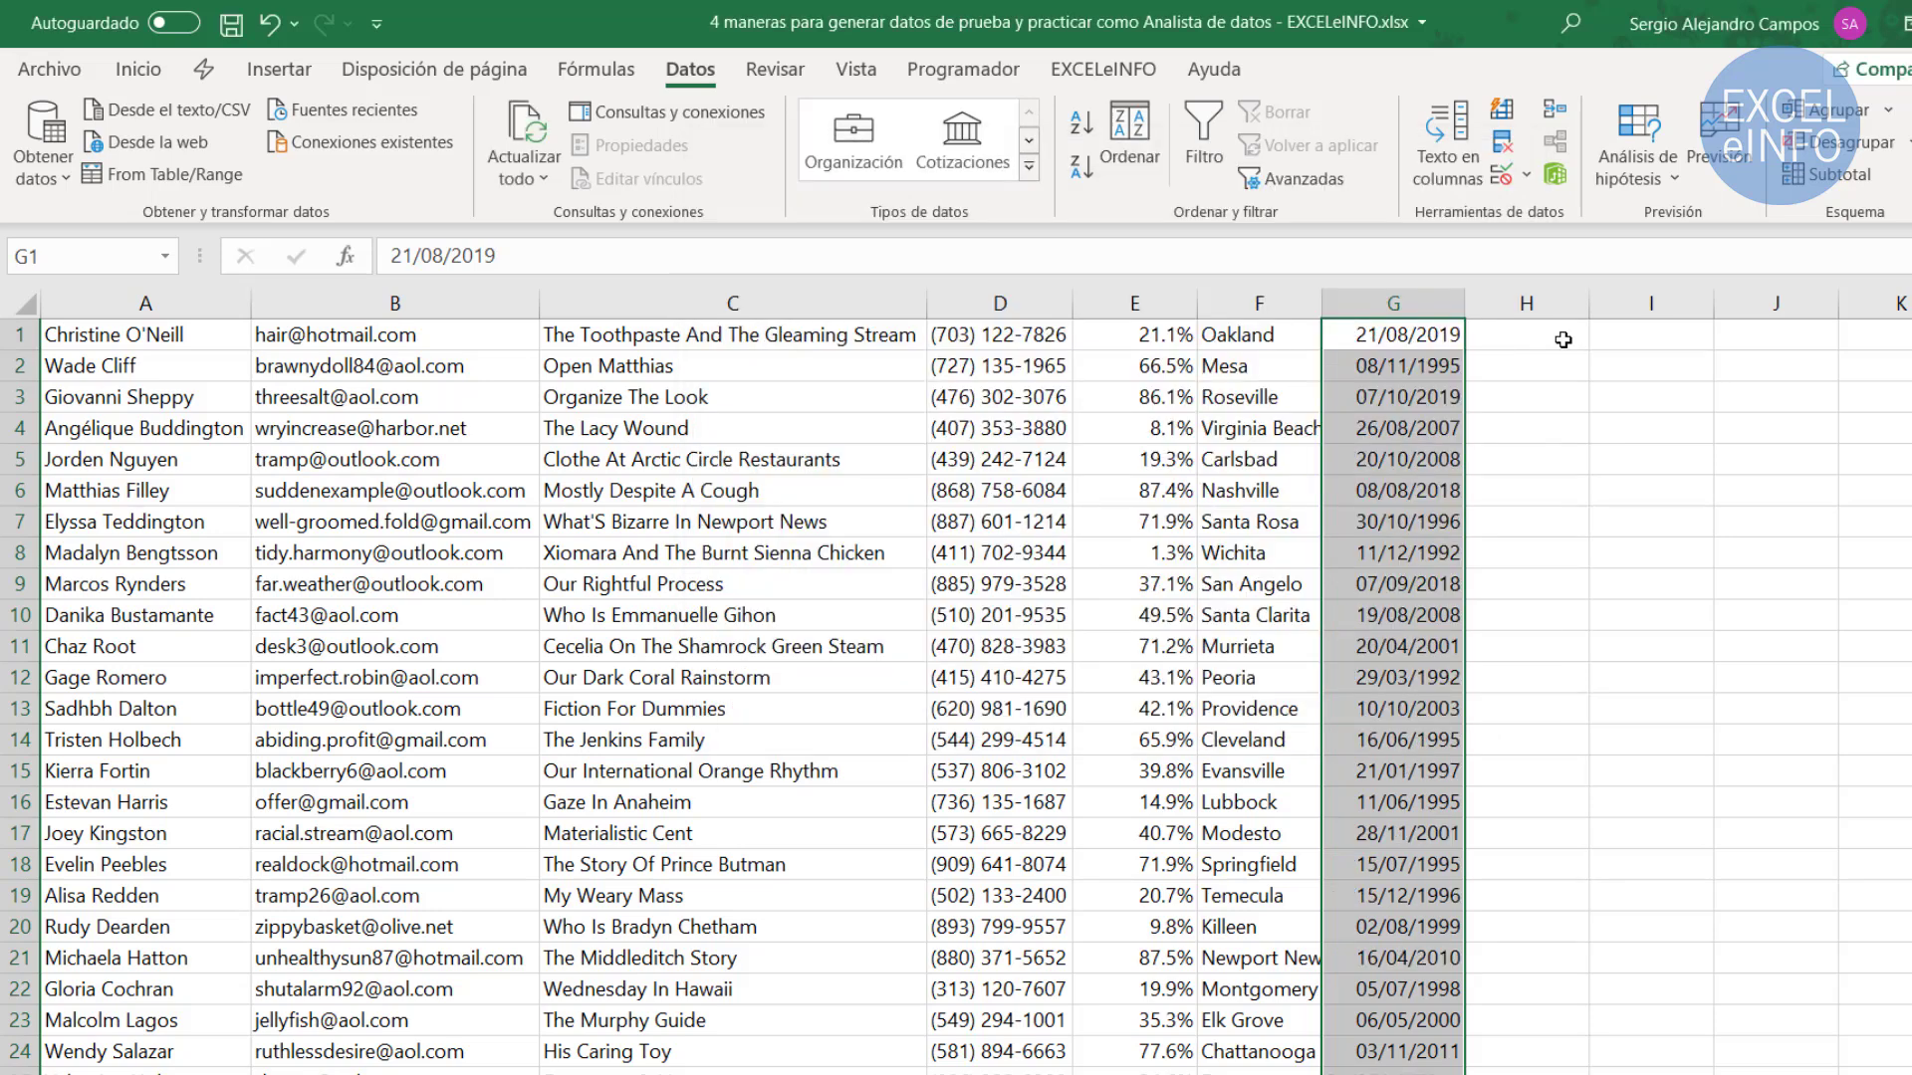
mouse_move(1553, 334)
mouse_down()
mouse_move(1571, 886)
mouse_move(1552, 1066)
mouse_up()
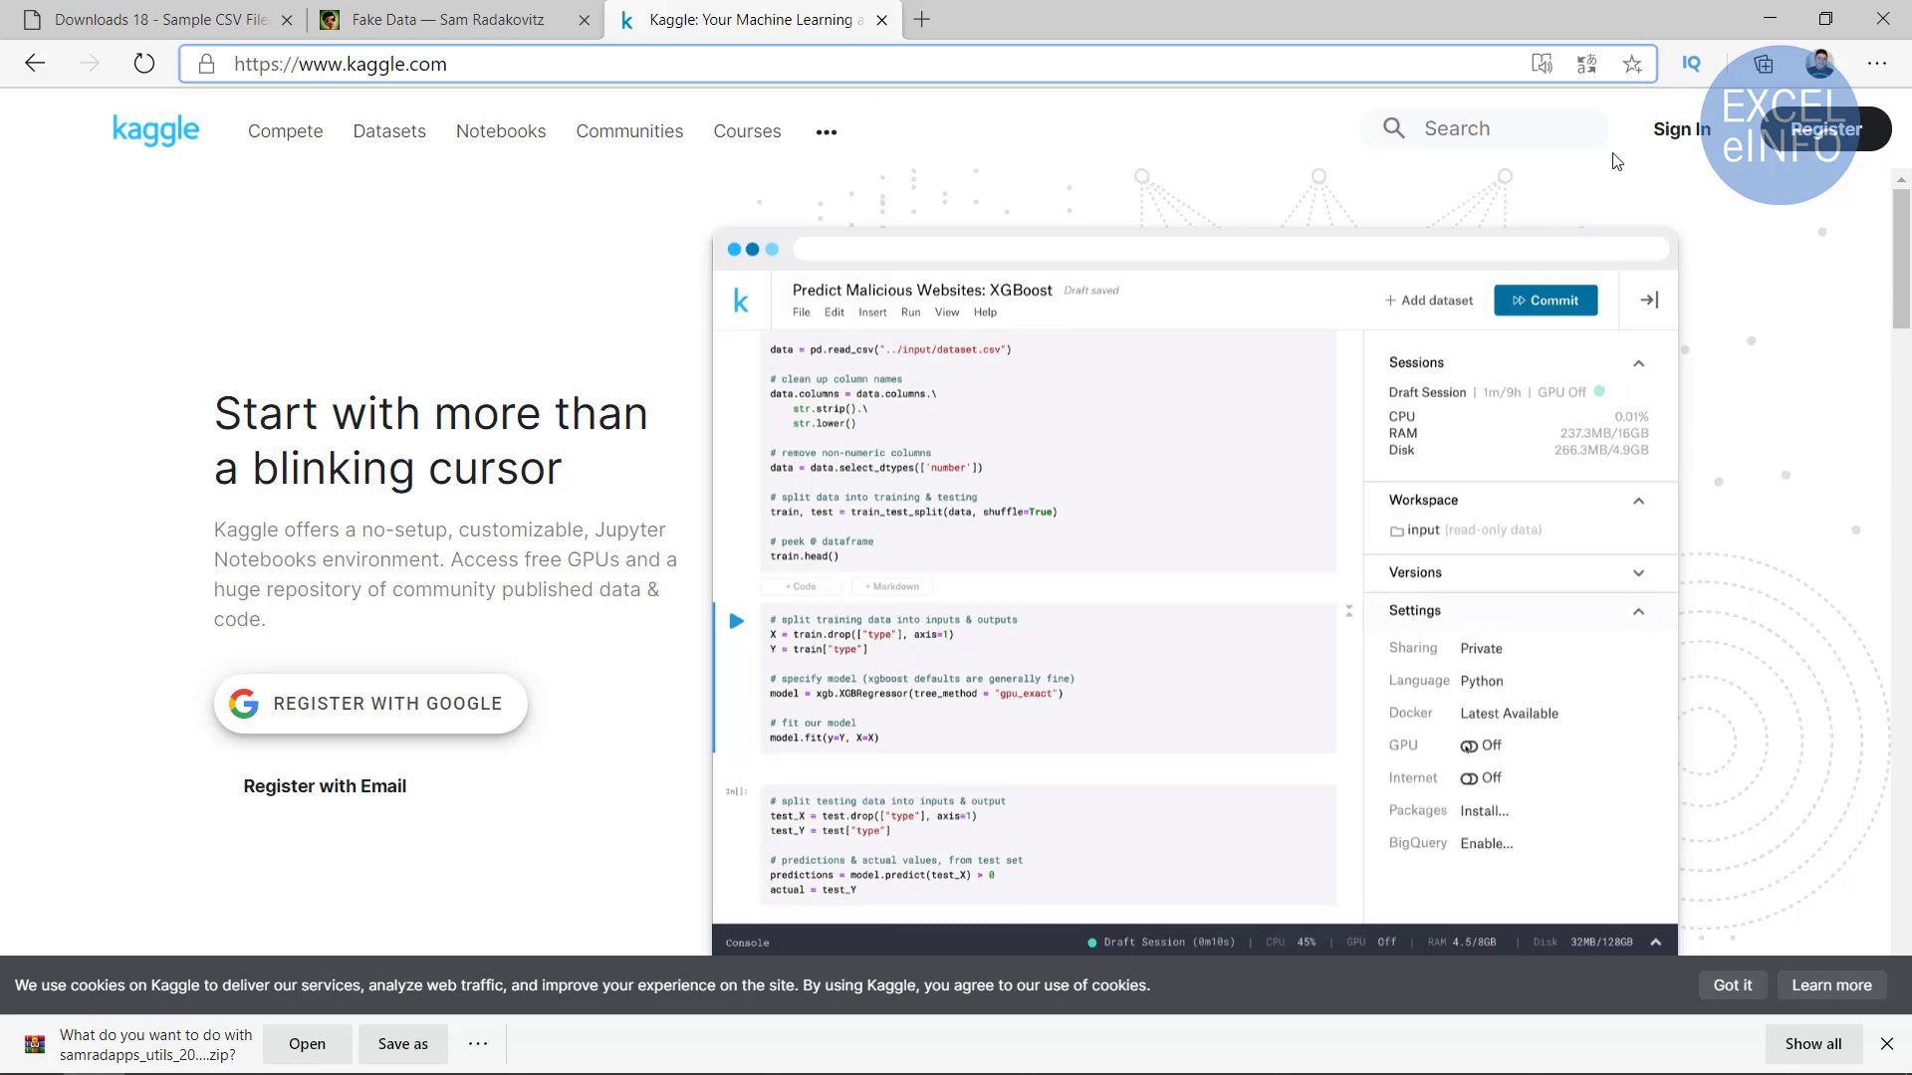
Open Kaggle's sign-in page and choose to sign in with email
click(1683, 130)
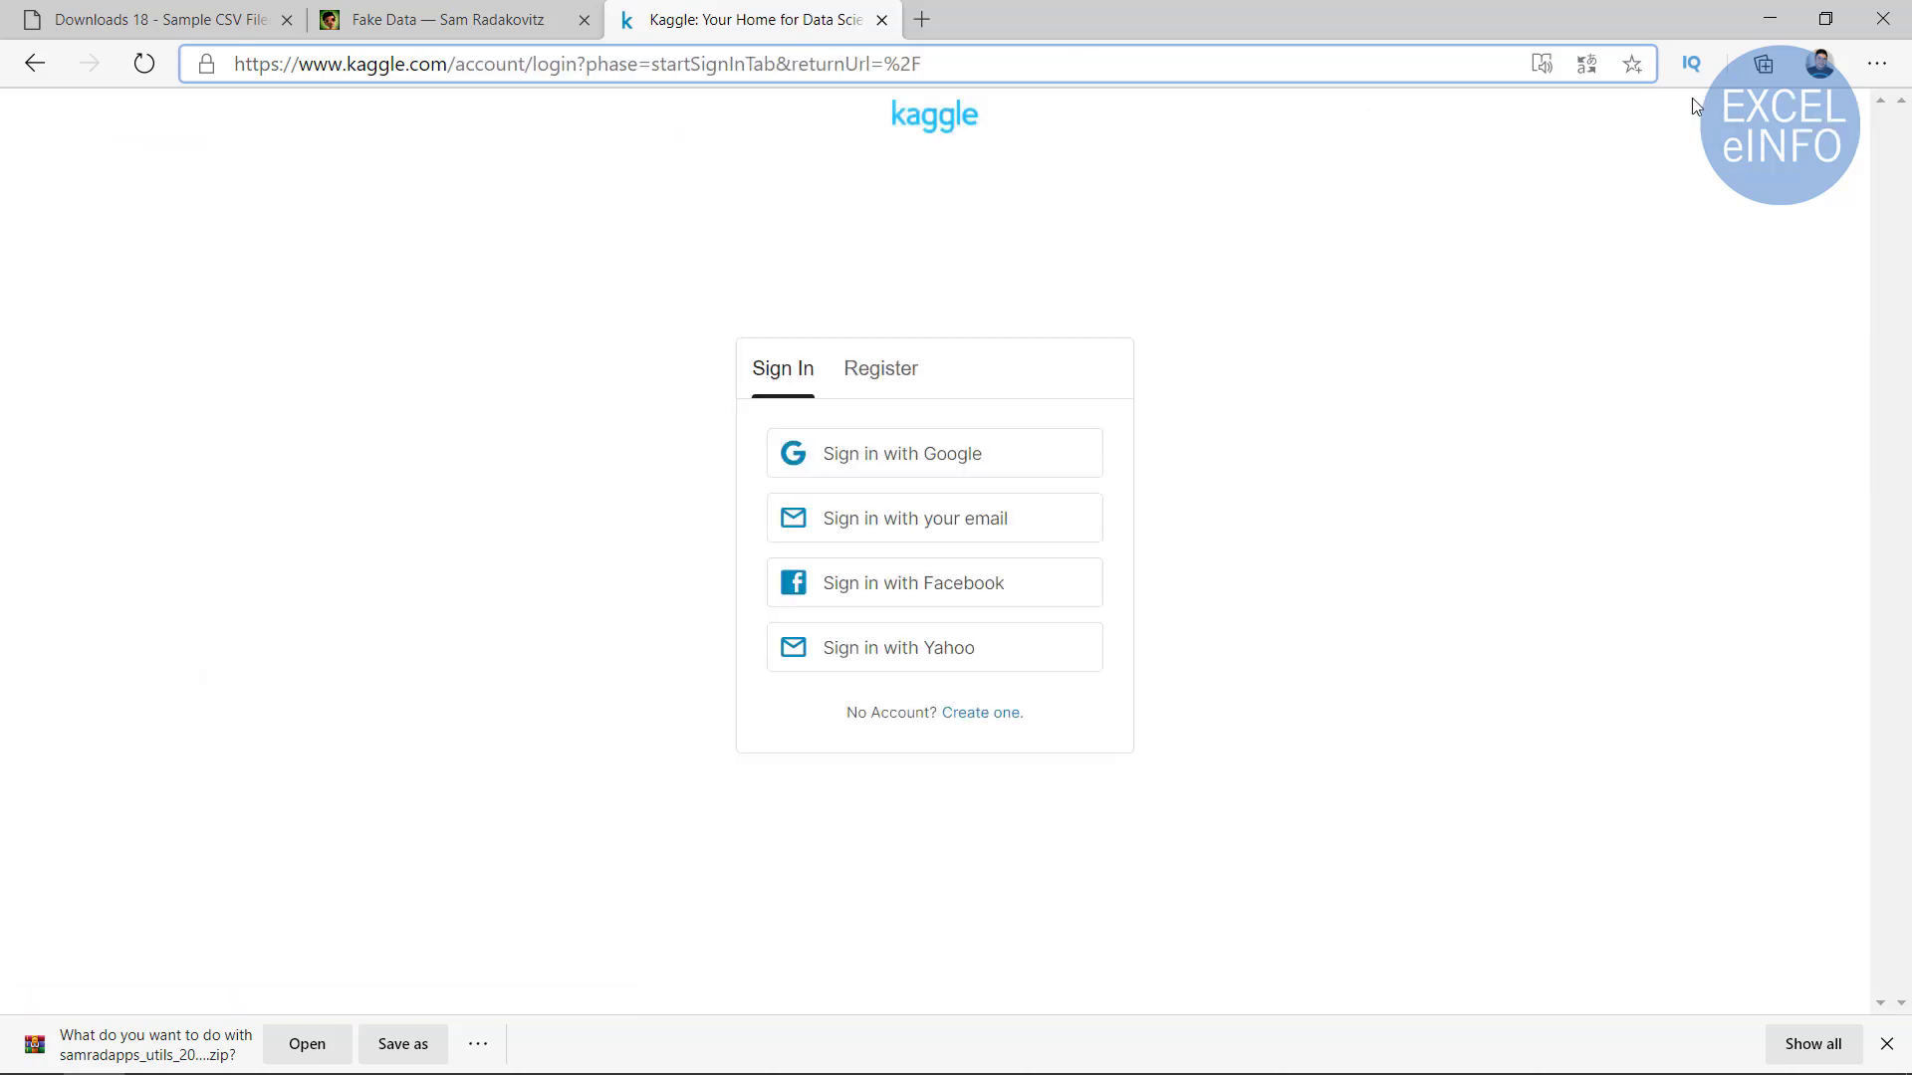
click(972, 521)
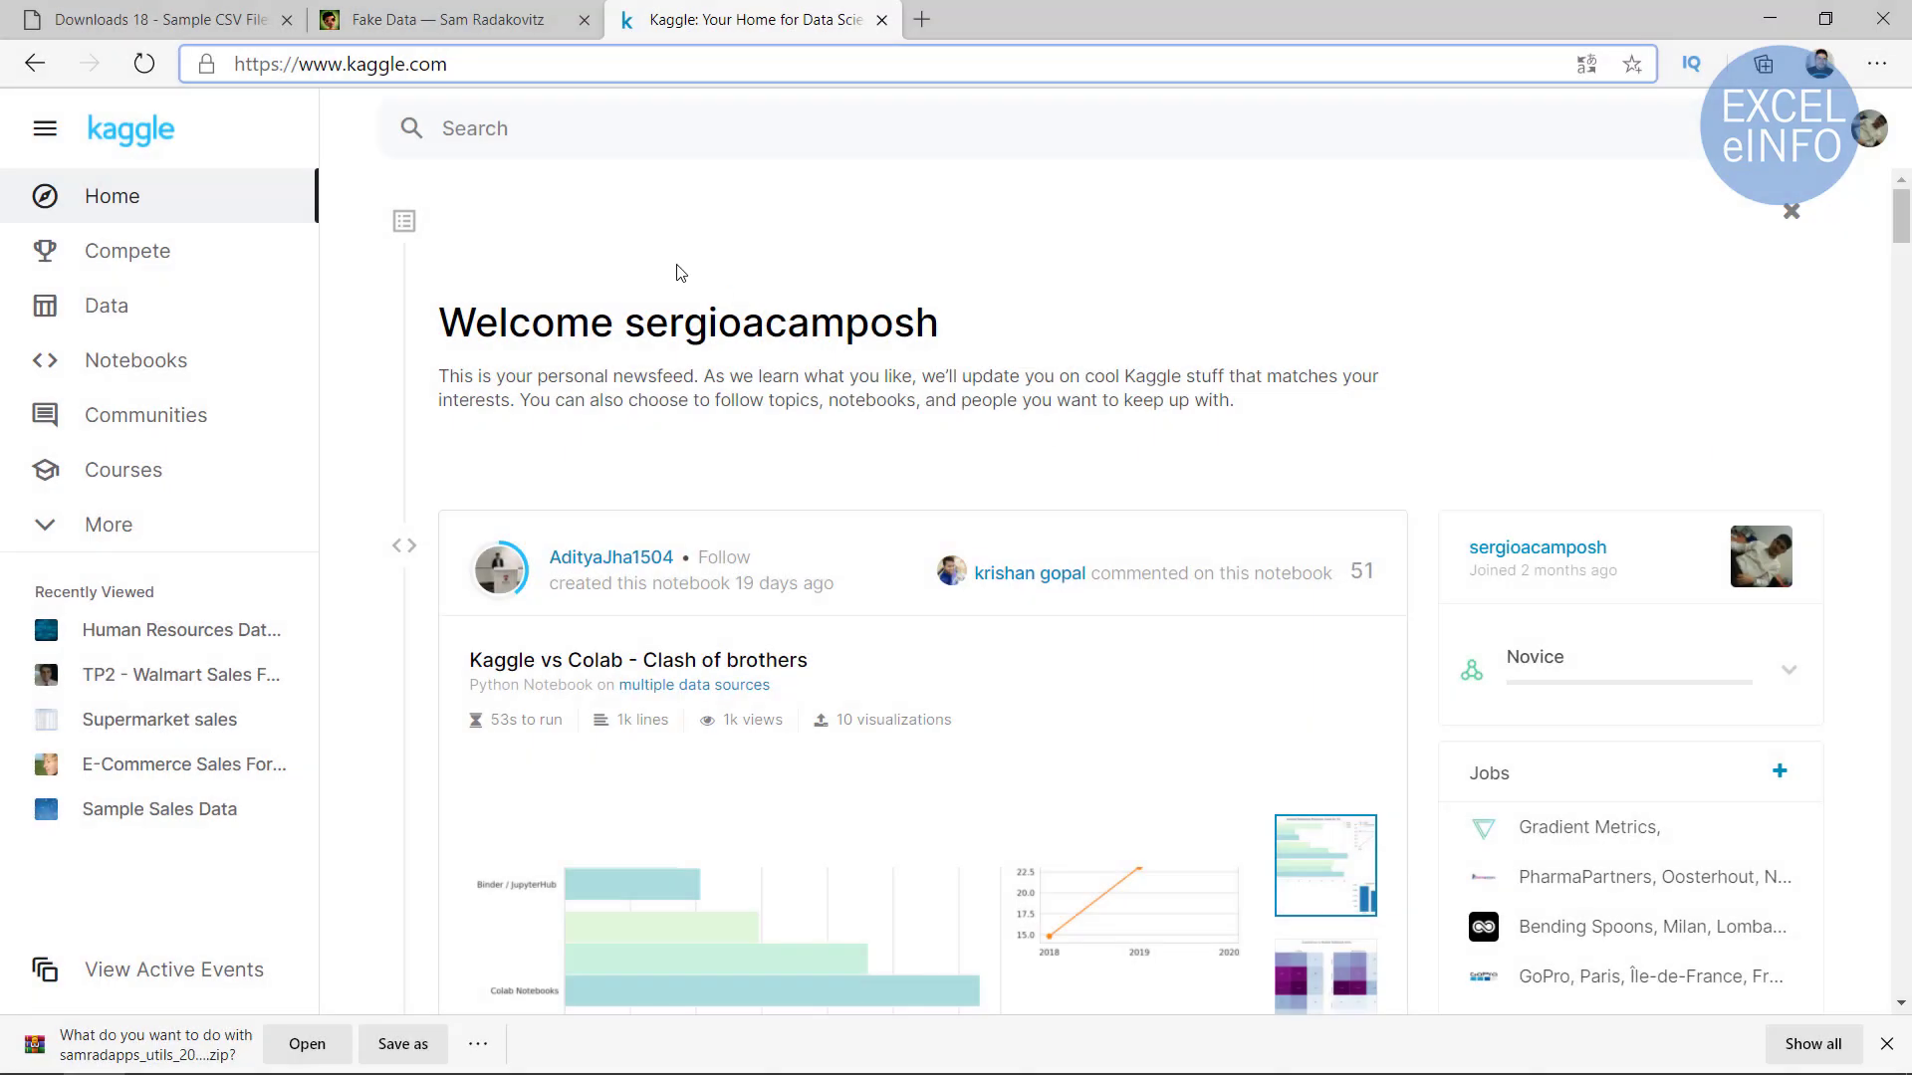
Search Kaggle for 'sales' and open the Sample Sales Data dataset from the results
click(611, 140)
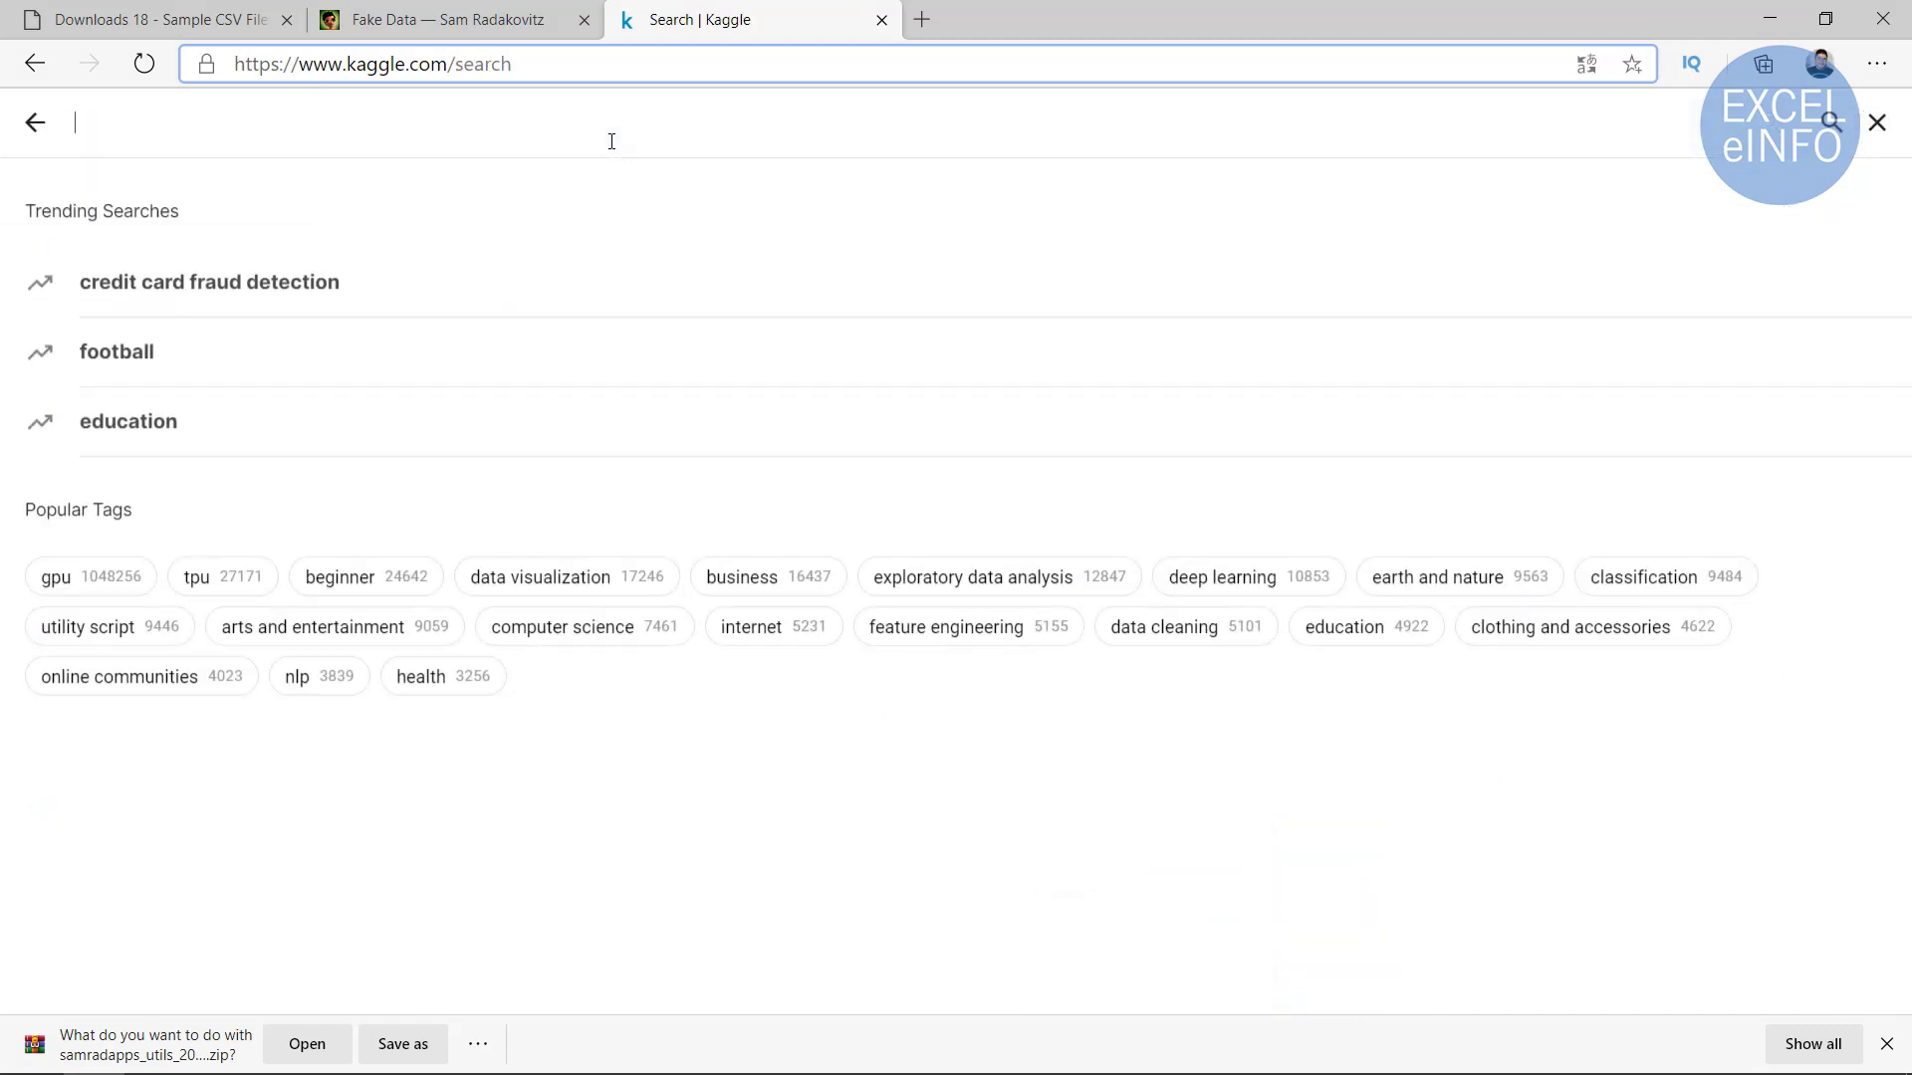
text(sales)
key(Return)
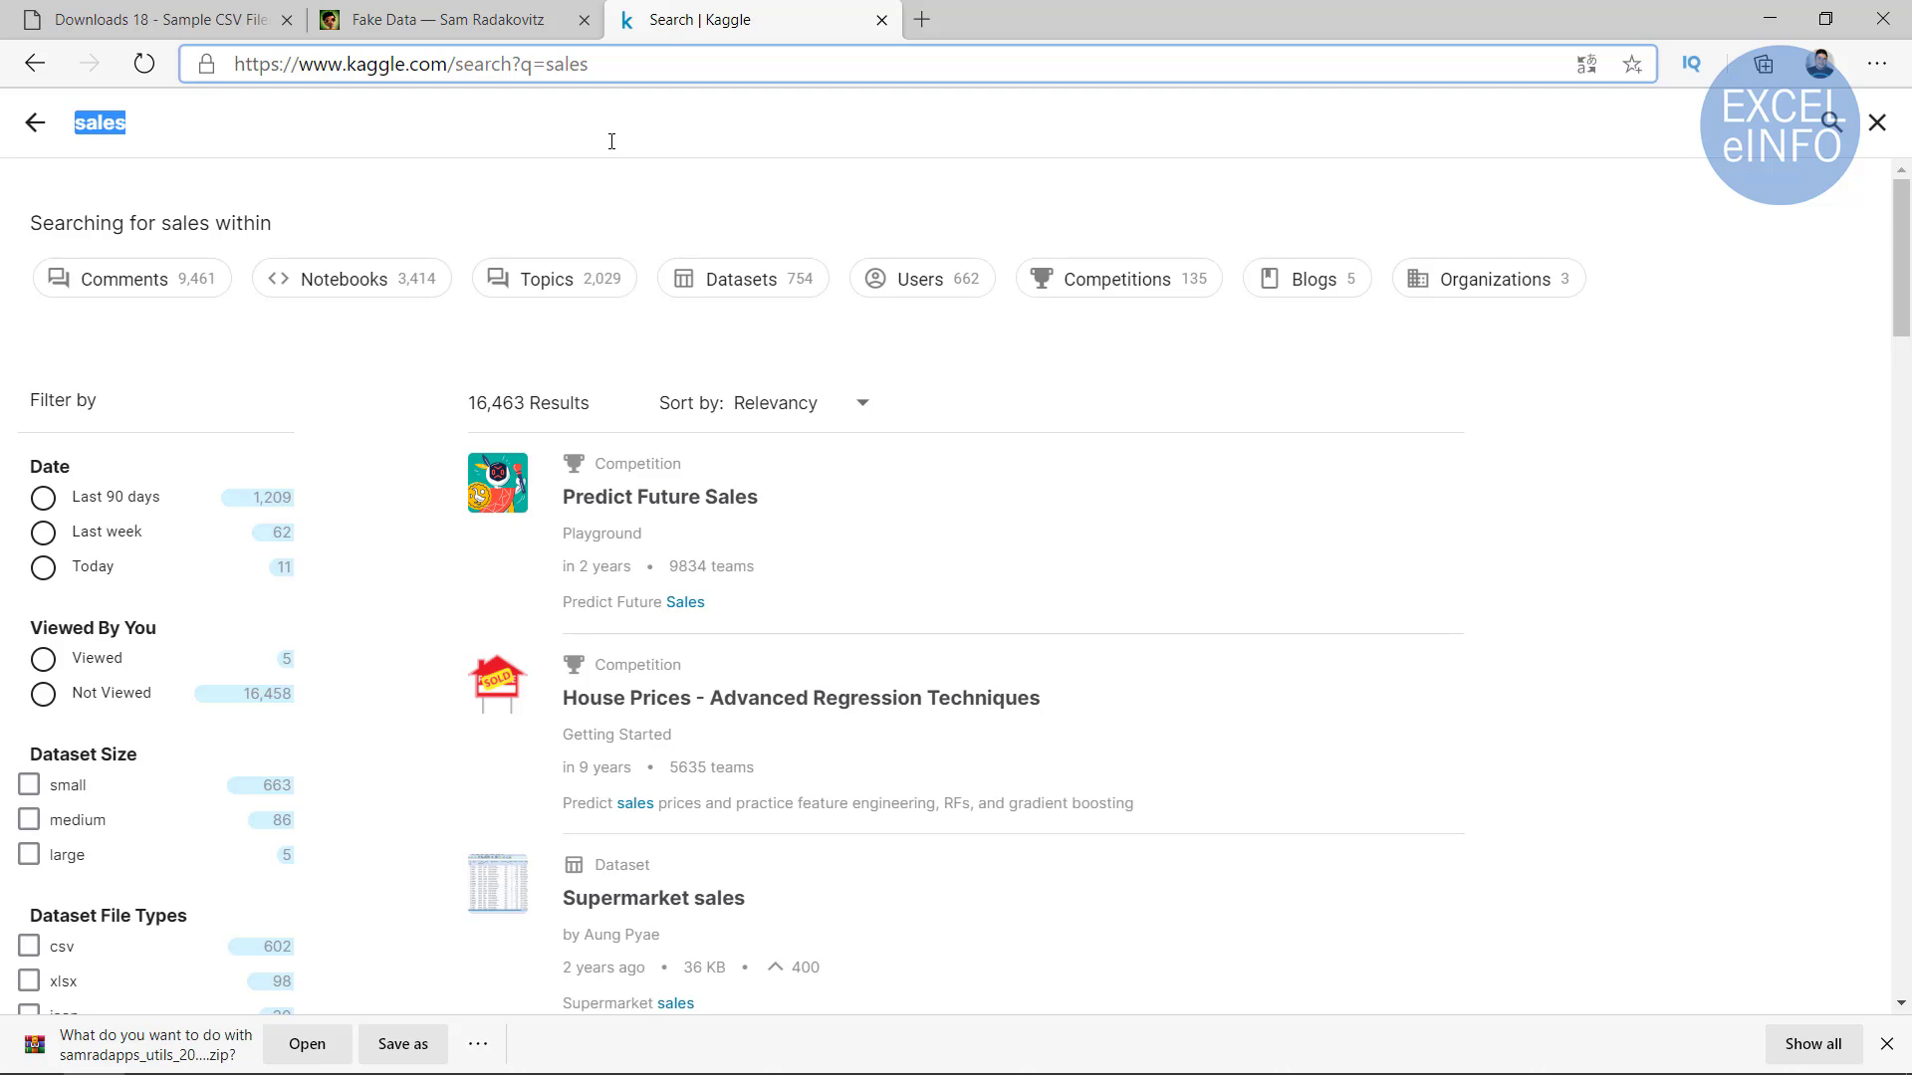
scroll(657, 329, down, 5)
scroll(780, 325, down, 4)
scroll(824, 274, down, 2)
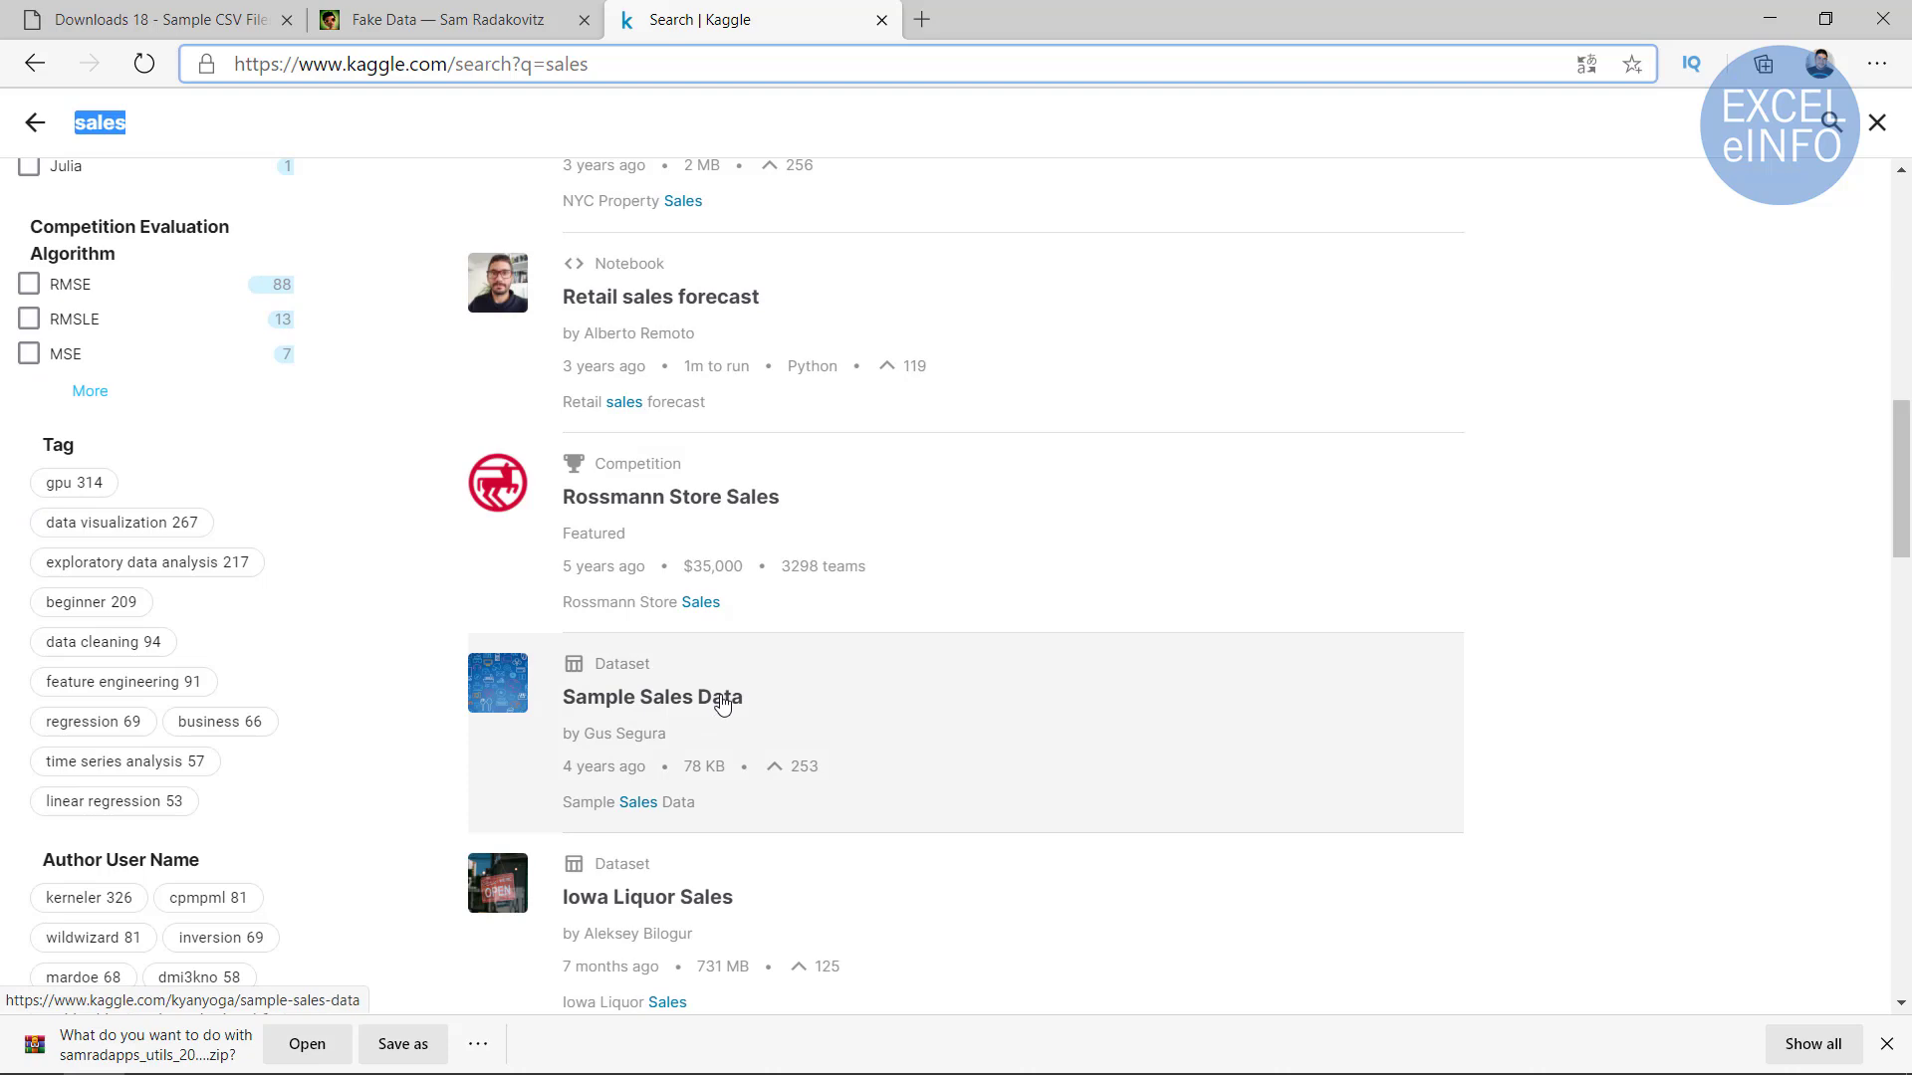
click(721, 702)
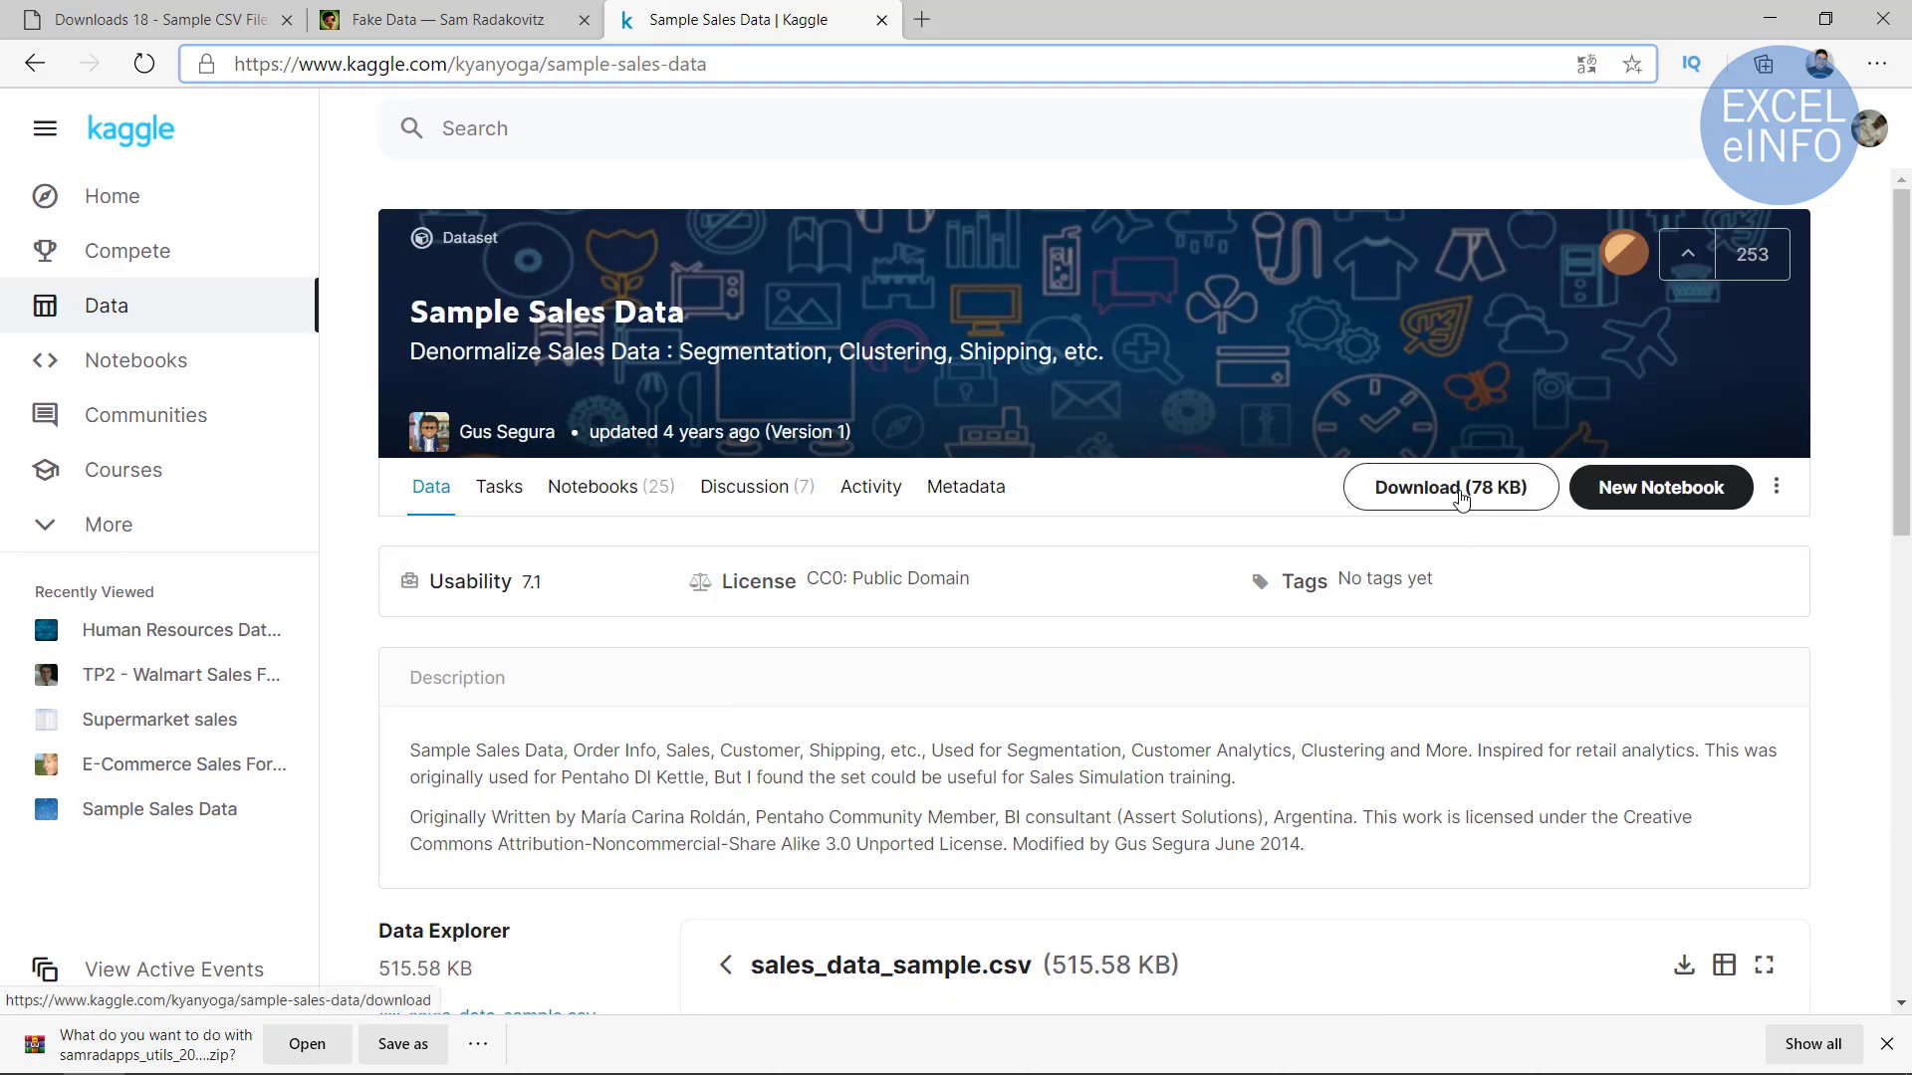
Browse the dataset's column-by-column preview and its list of columns, leaving it unchanged
scroll(1379, 542, down, 5)
scroll(1096, 626, down, 2)
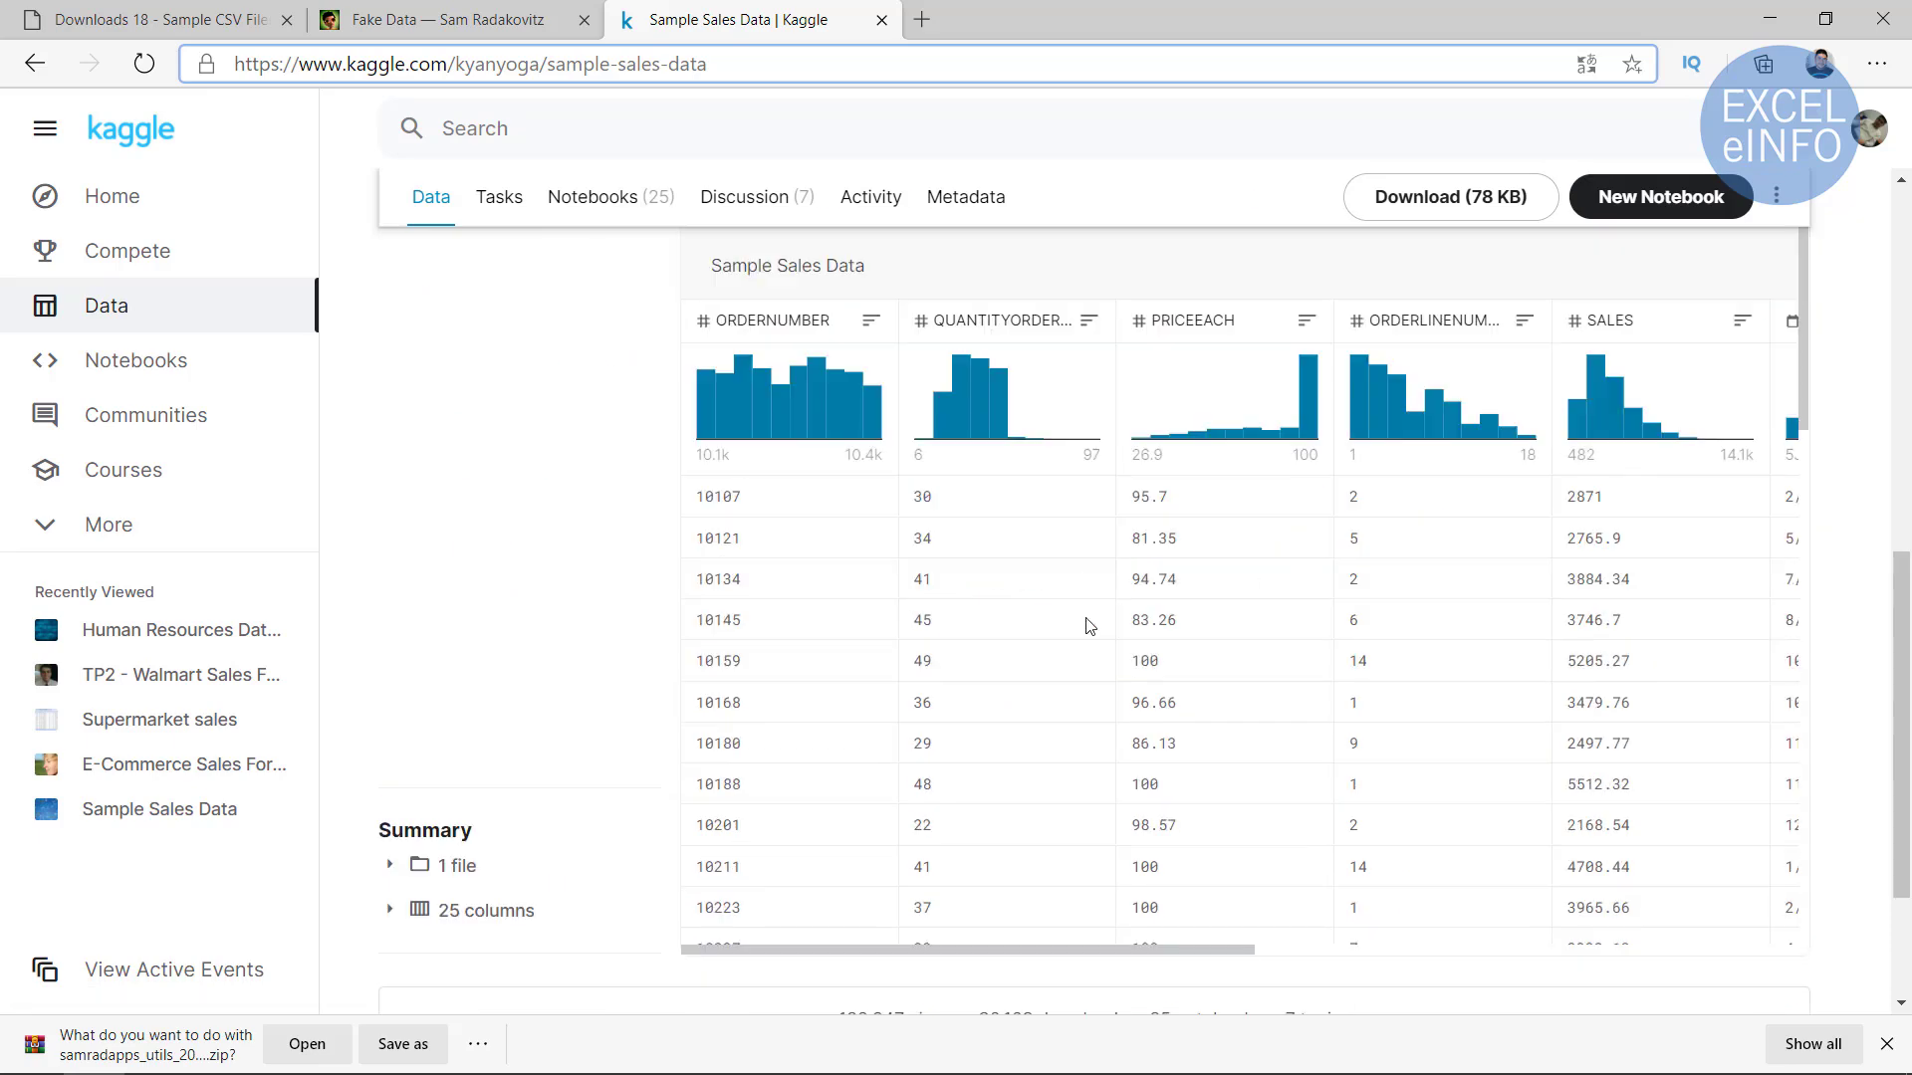
scroll(1089, 626, up, 4)
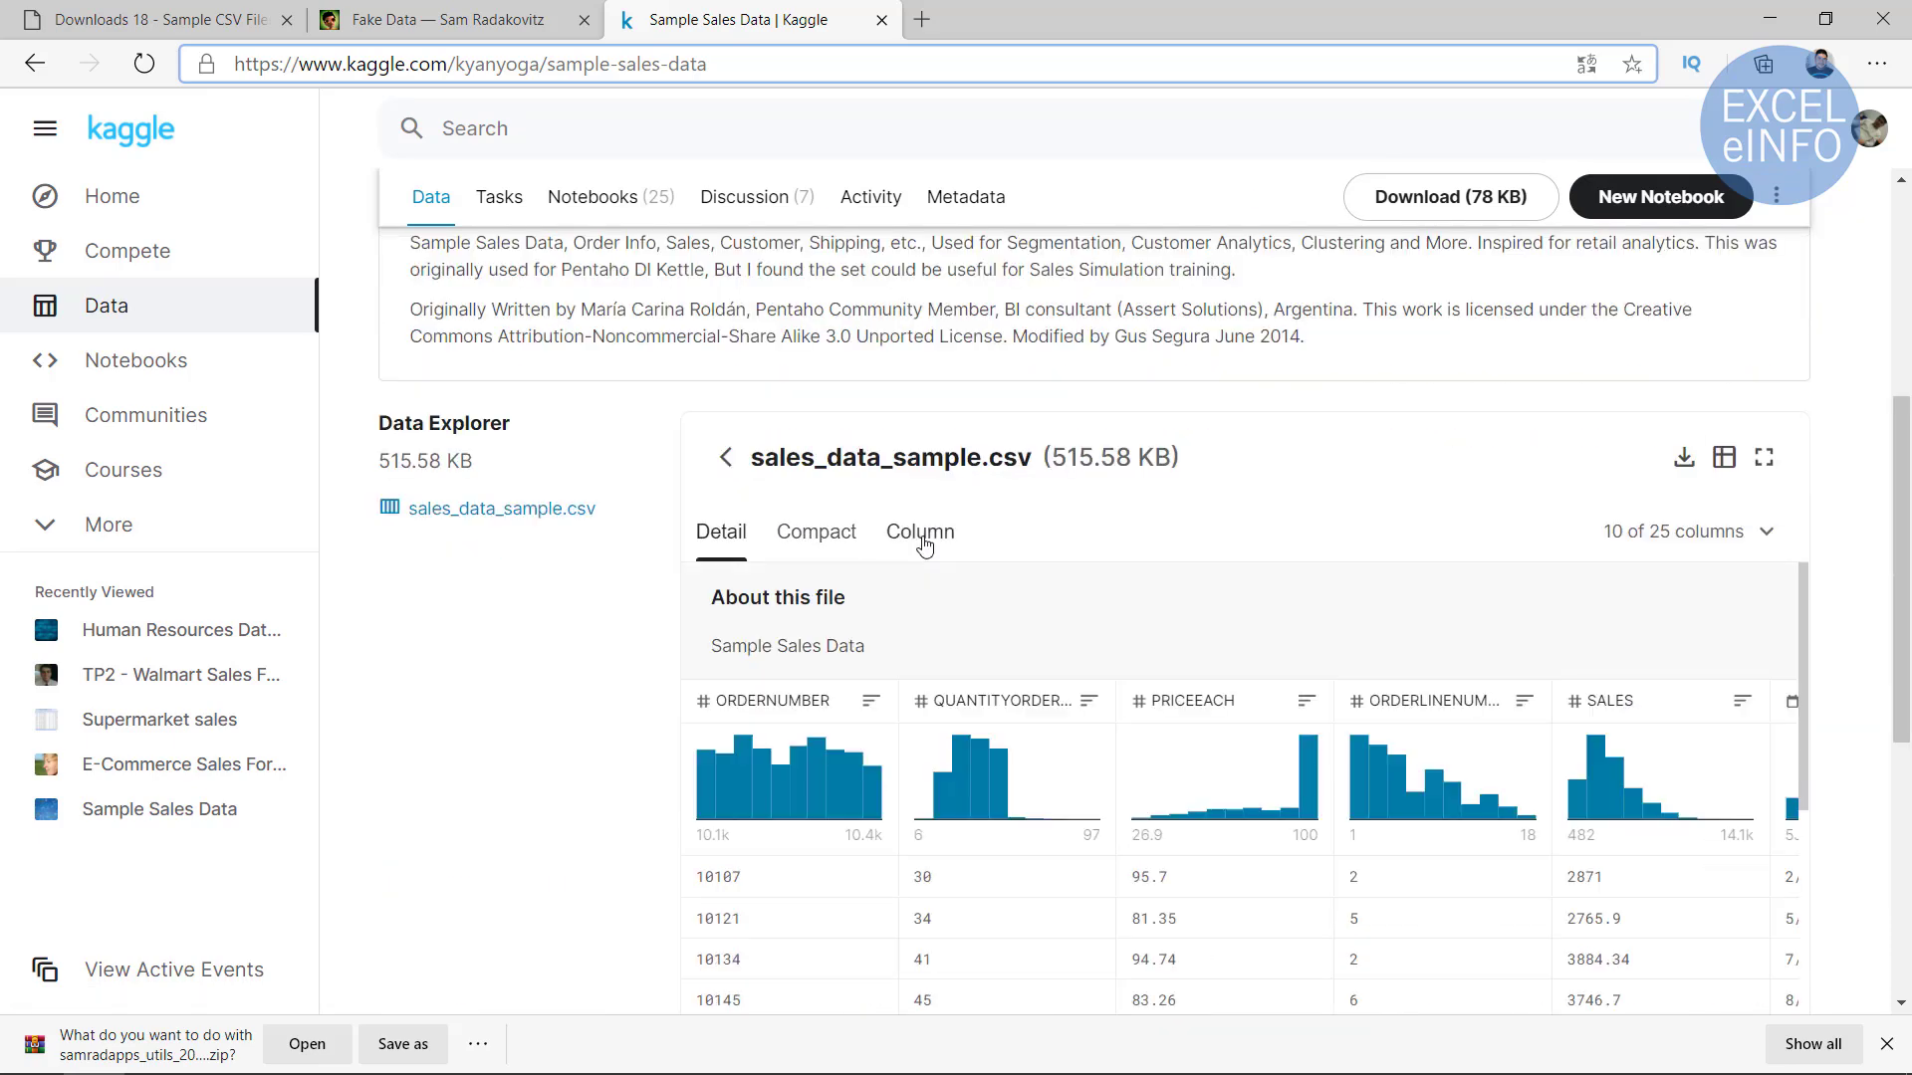
click(924, 543)
click(1768, 535)
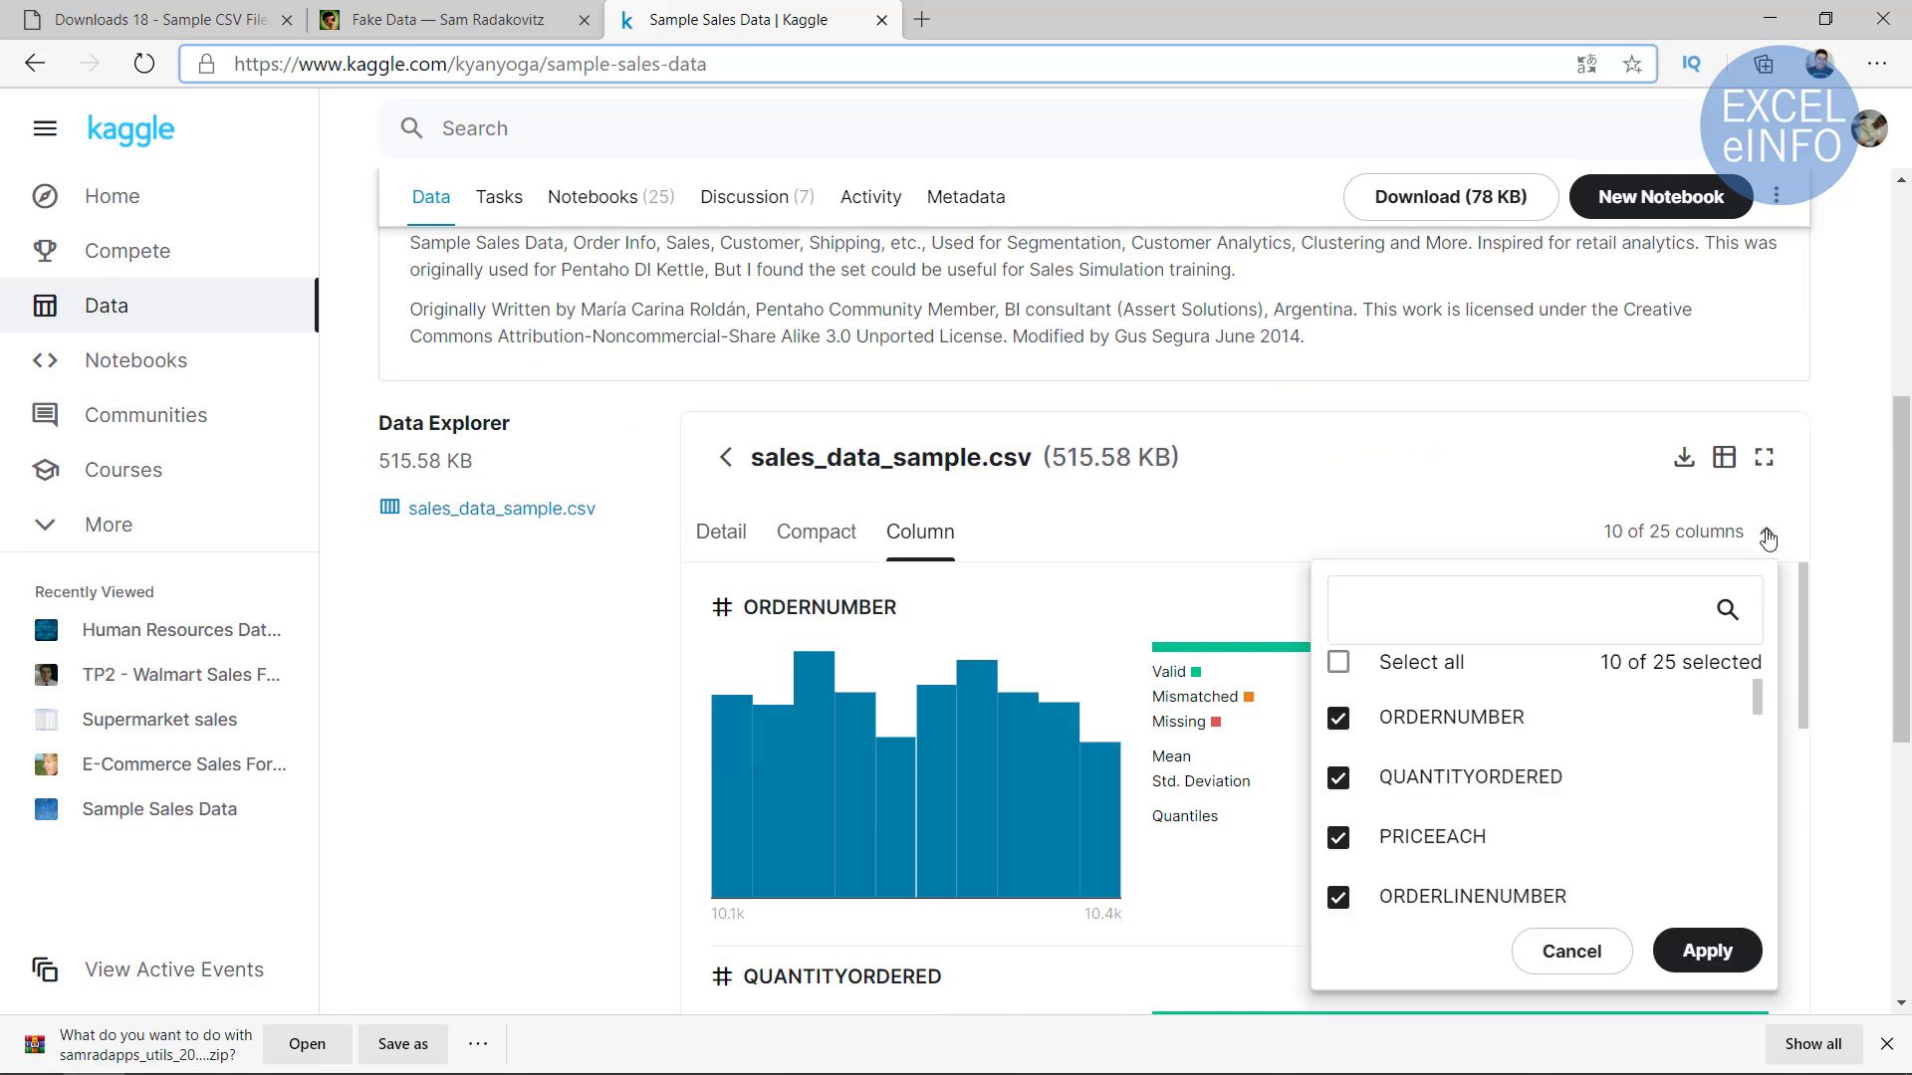
scroll(1359, 722, down, 2)
scroll(1359, 732, down, 3)
scroll(1394, 737, down, 2)
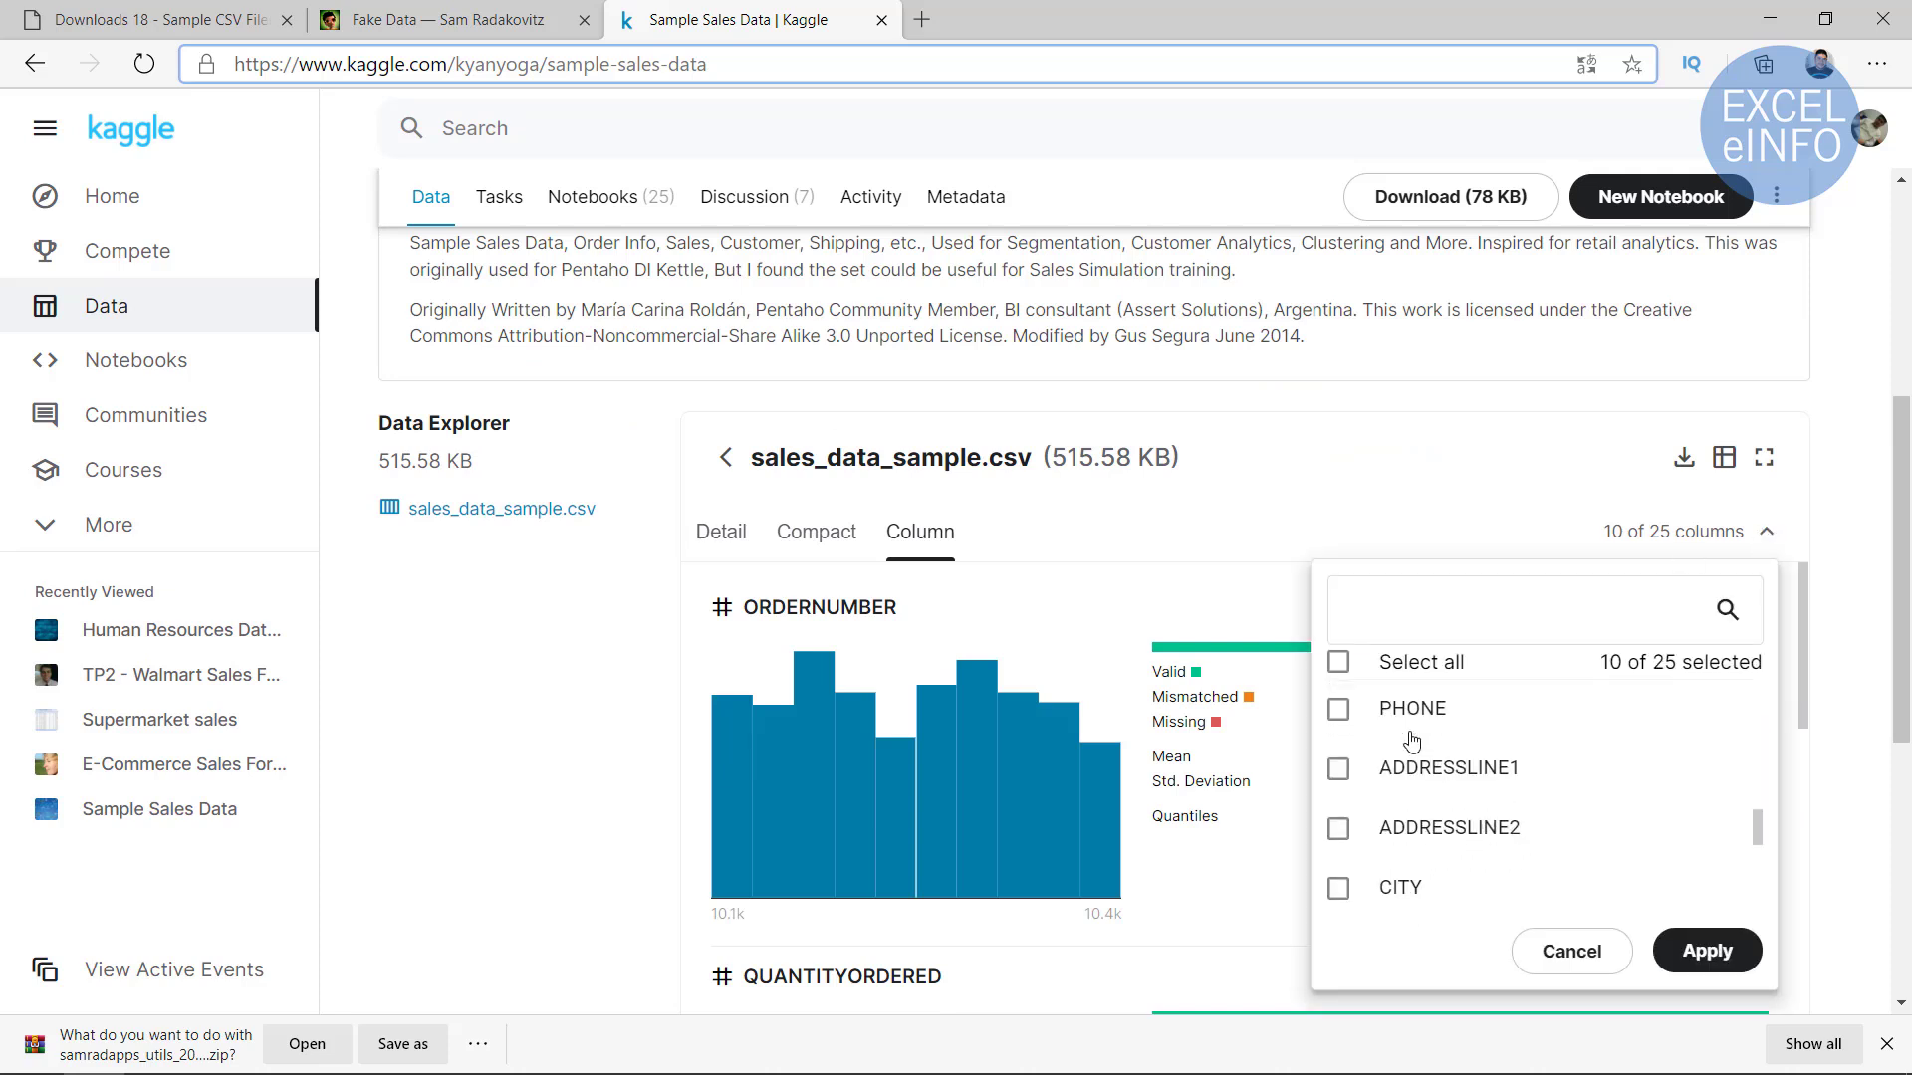
scroll(1412, 741, down, 1)
scroll(1412, 744, down, 2)
scroll(1411, 747, up, 10)
scroll(1412, 752, down, 4)
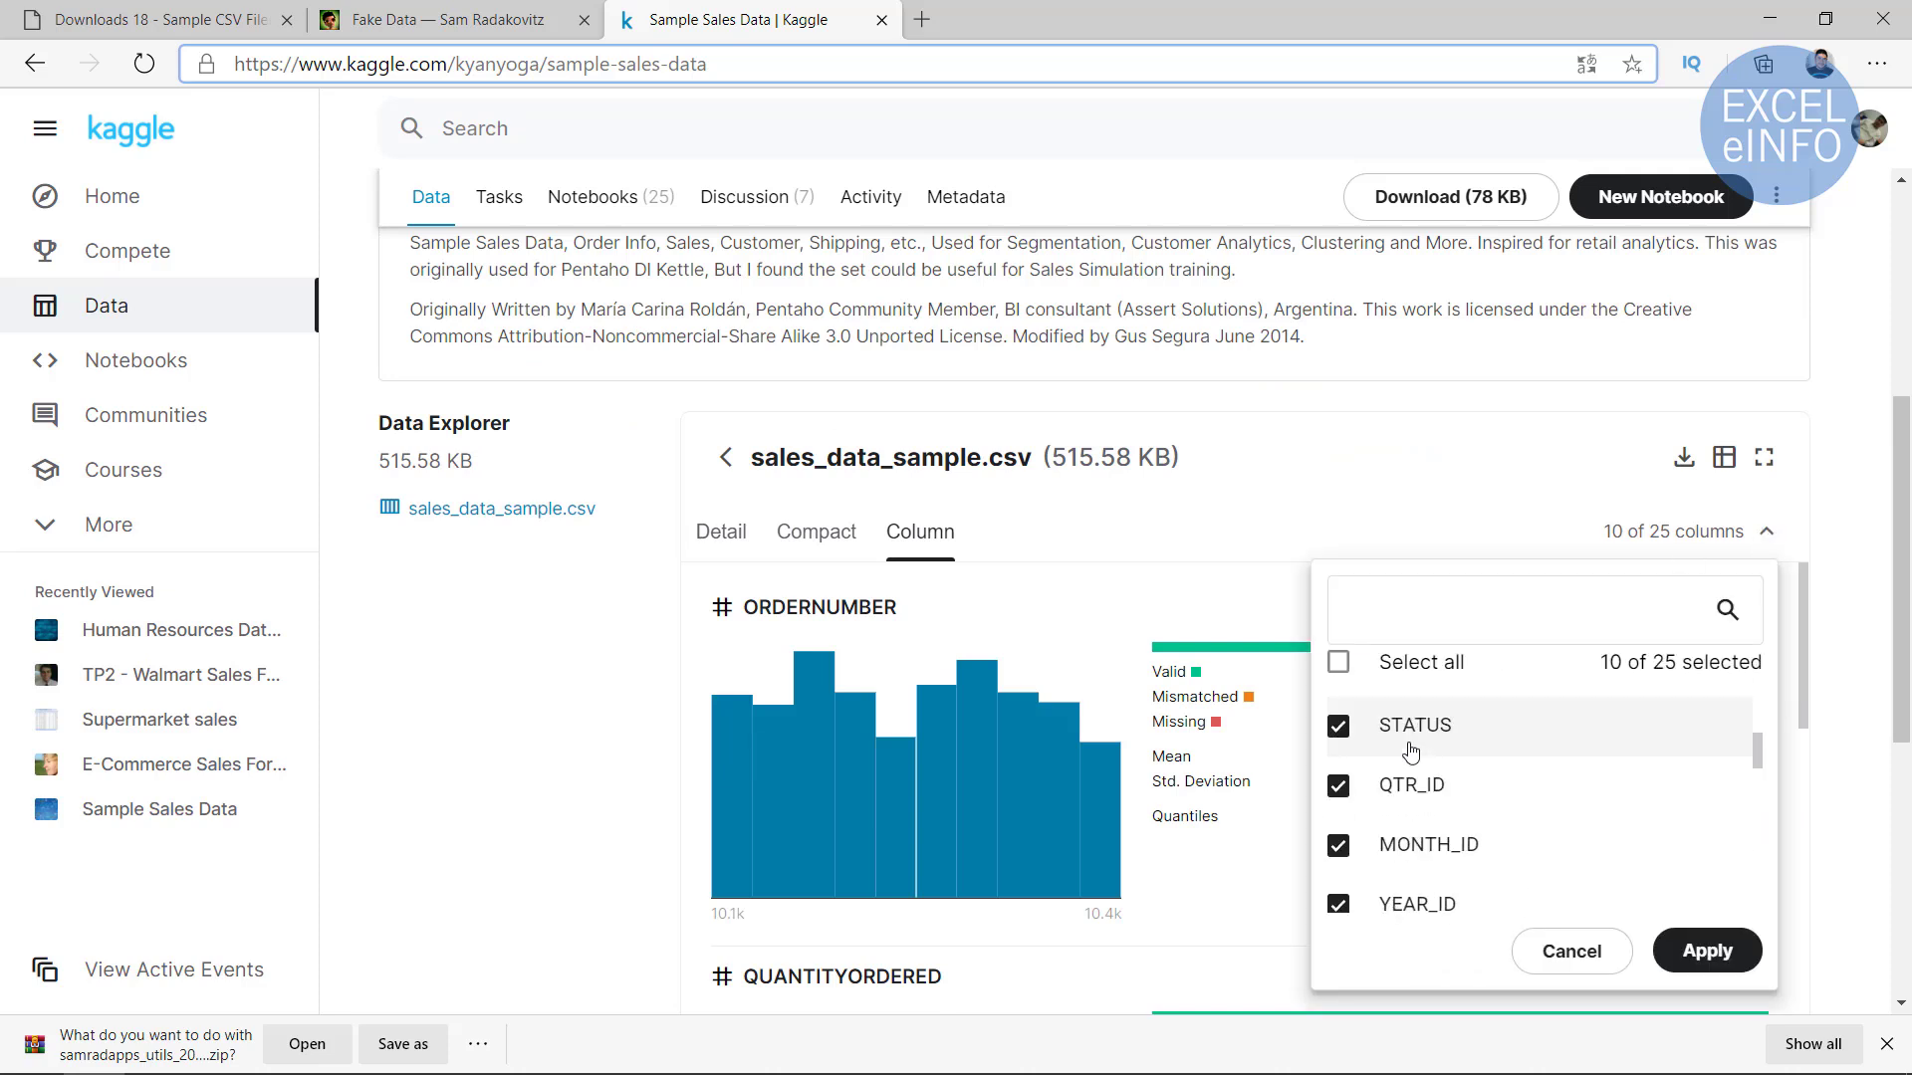
scroll(1412, 751, down, 3)
scroll(1444, 796, down, 3)
click(1572, 951)
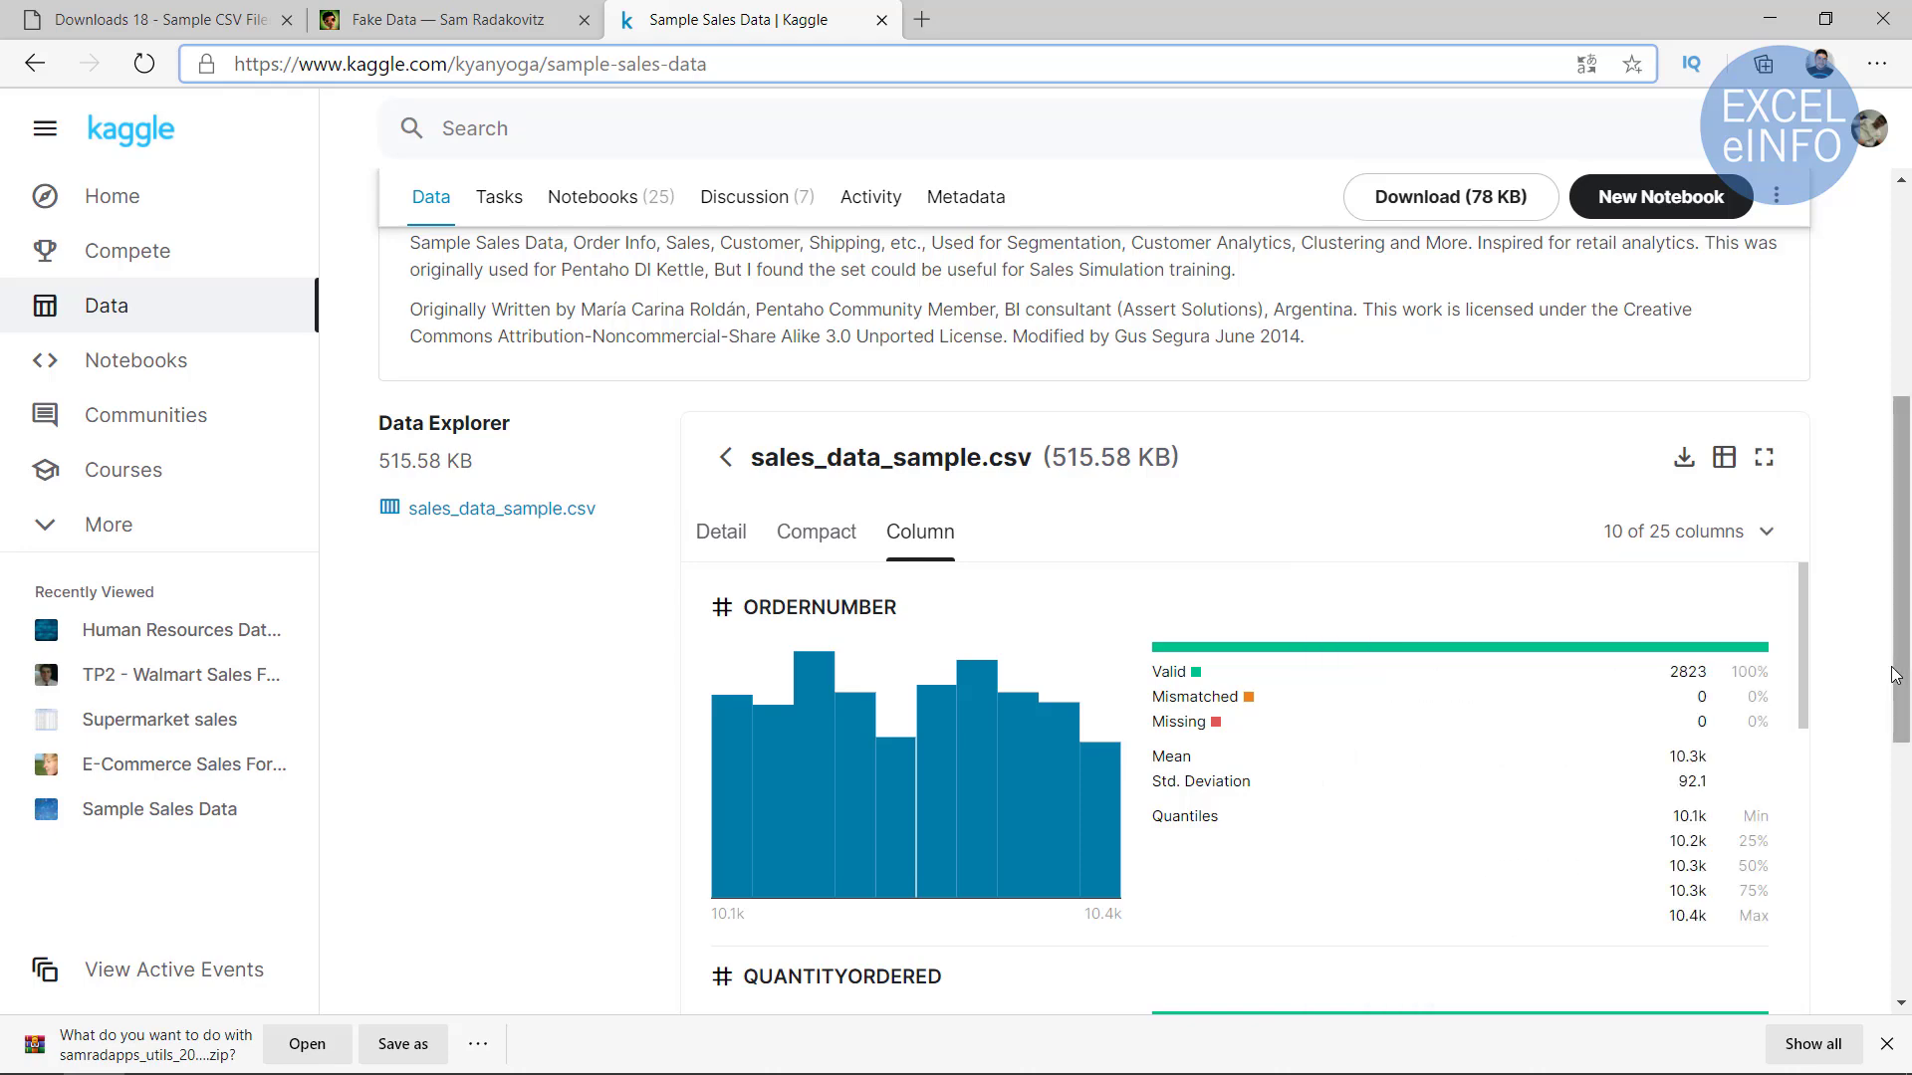
Download the 78 KB archive.zip and open sales_data_sample.csv from it
scroll(1892, 675, up, 6)
click(1450, 490)
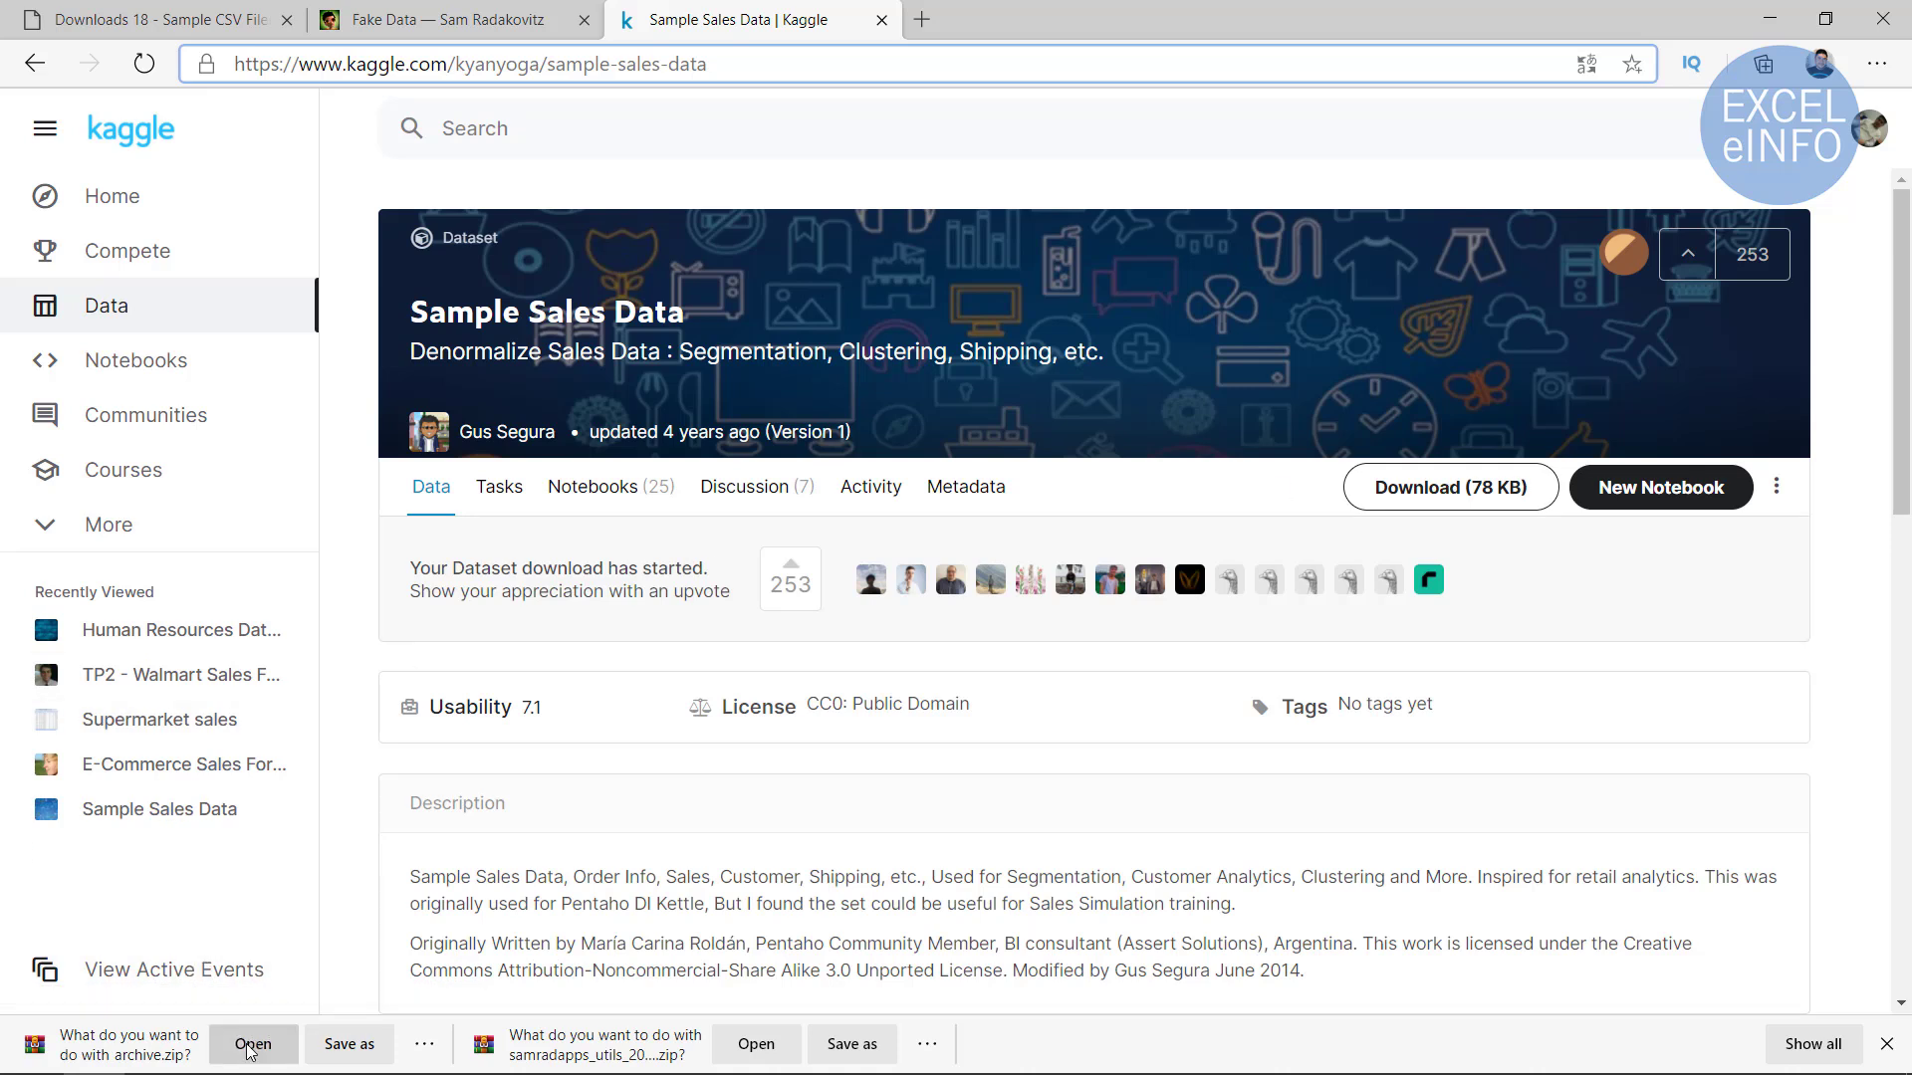
click(252, 1043)
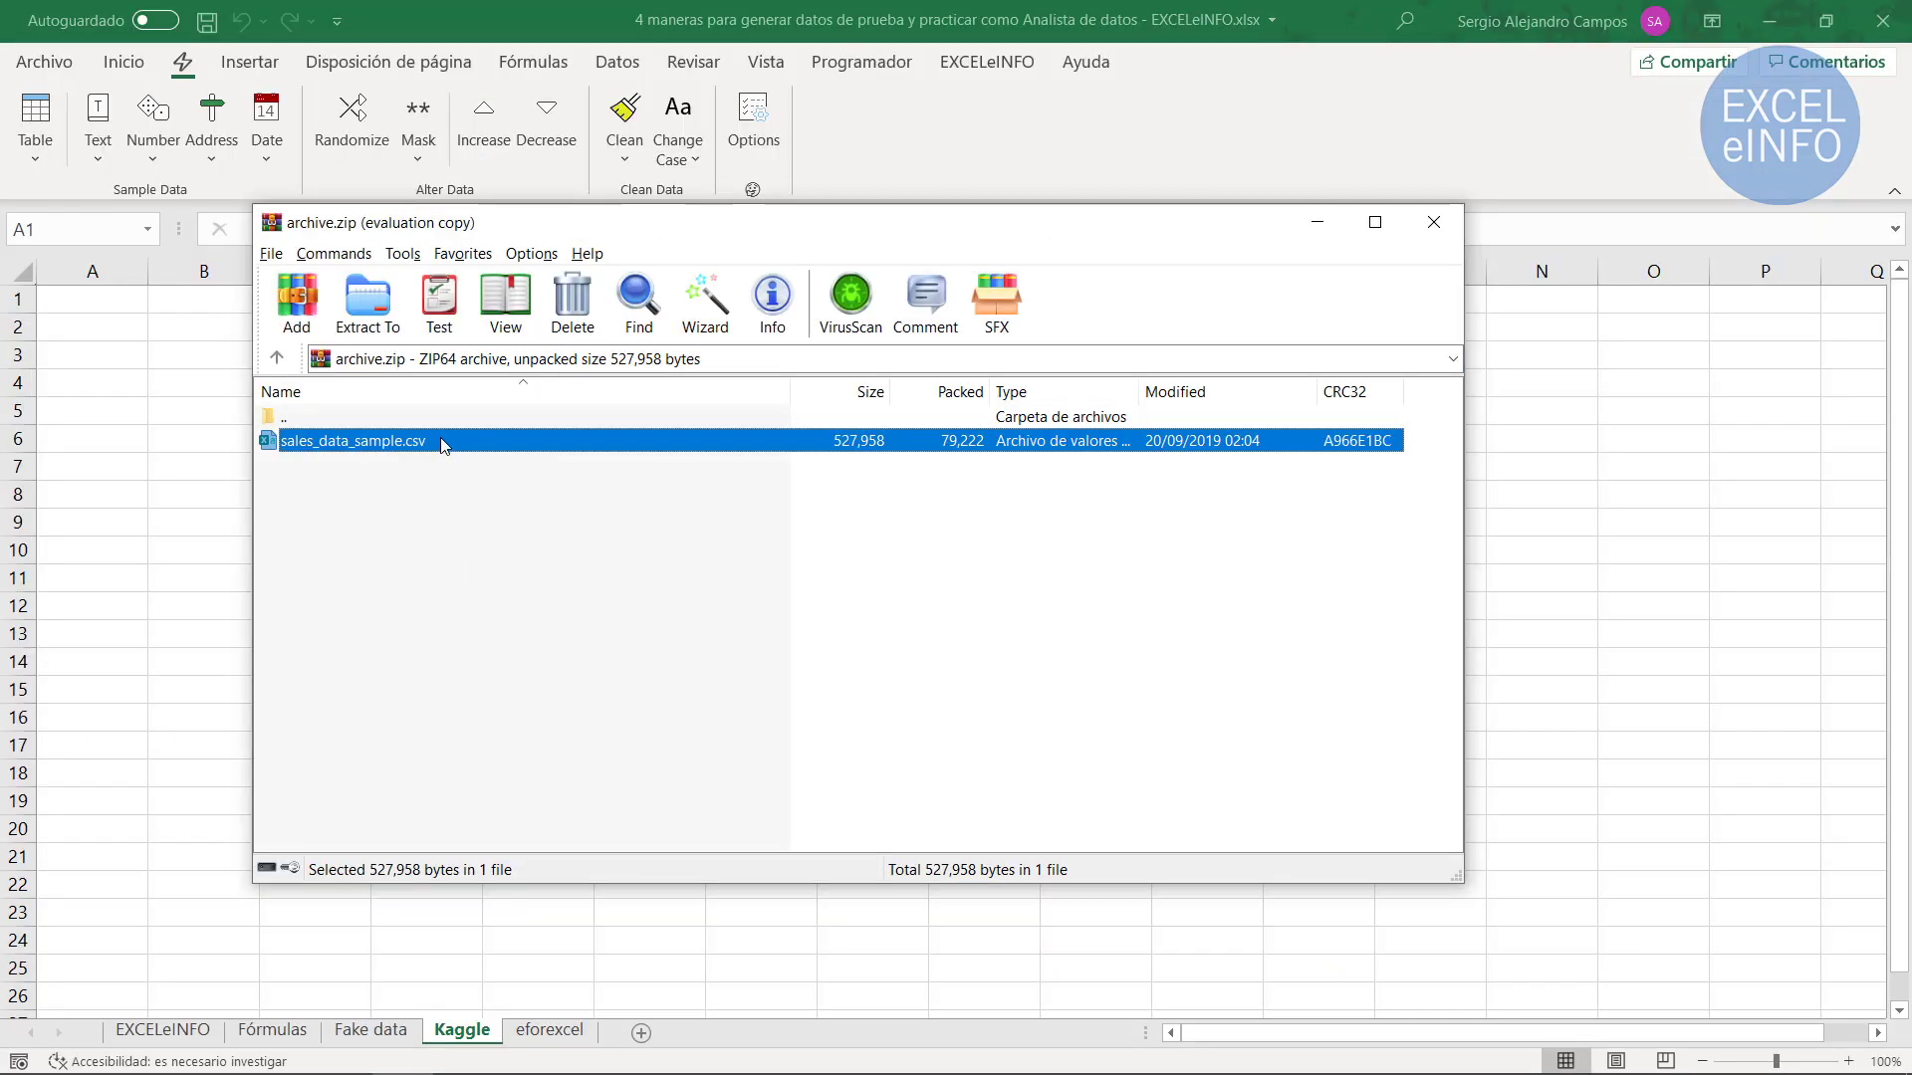
double_click(440, 438)
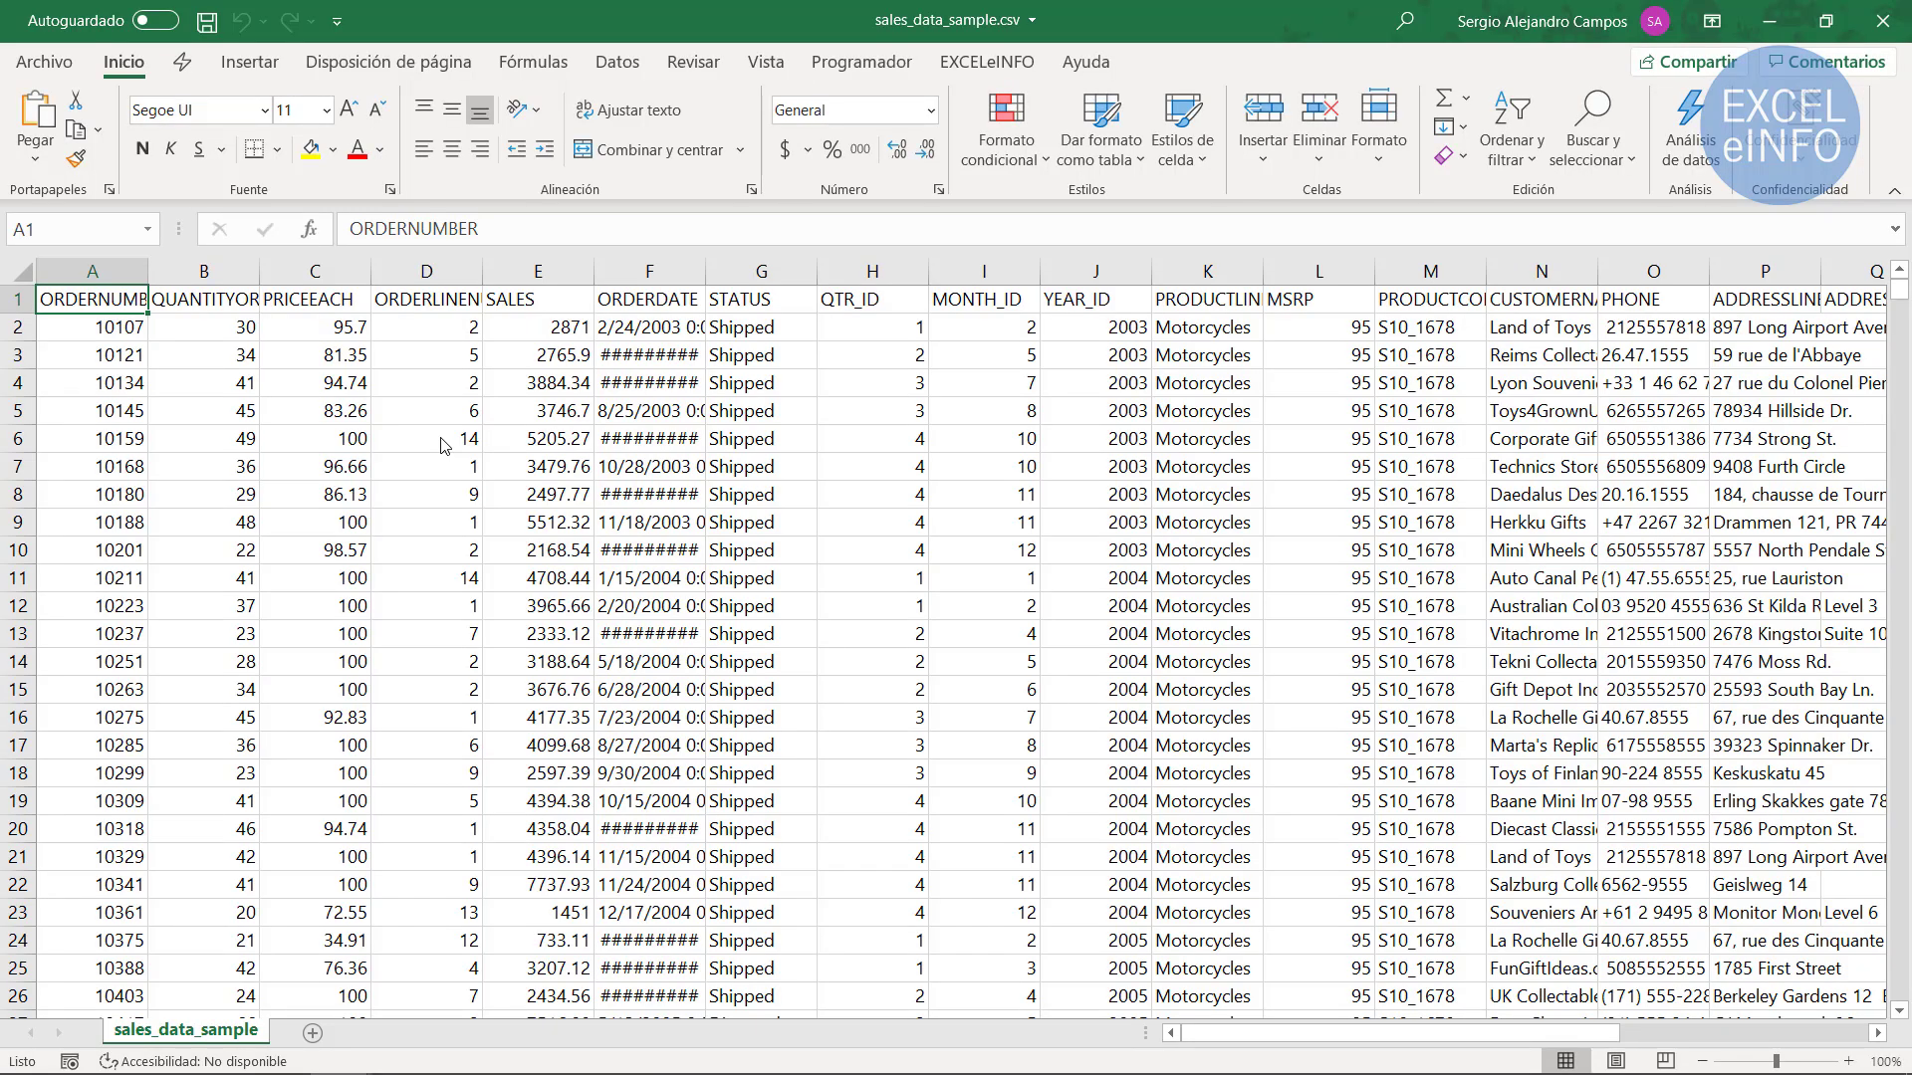
Jump along the CSV's header row and down to the last data row, 2824
key(Right)
key(Right)
key(Right)
key(Right)
key(ctrl+Right)
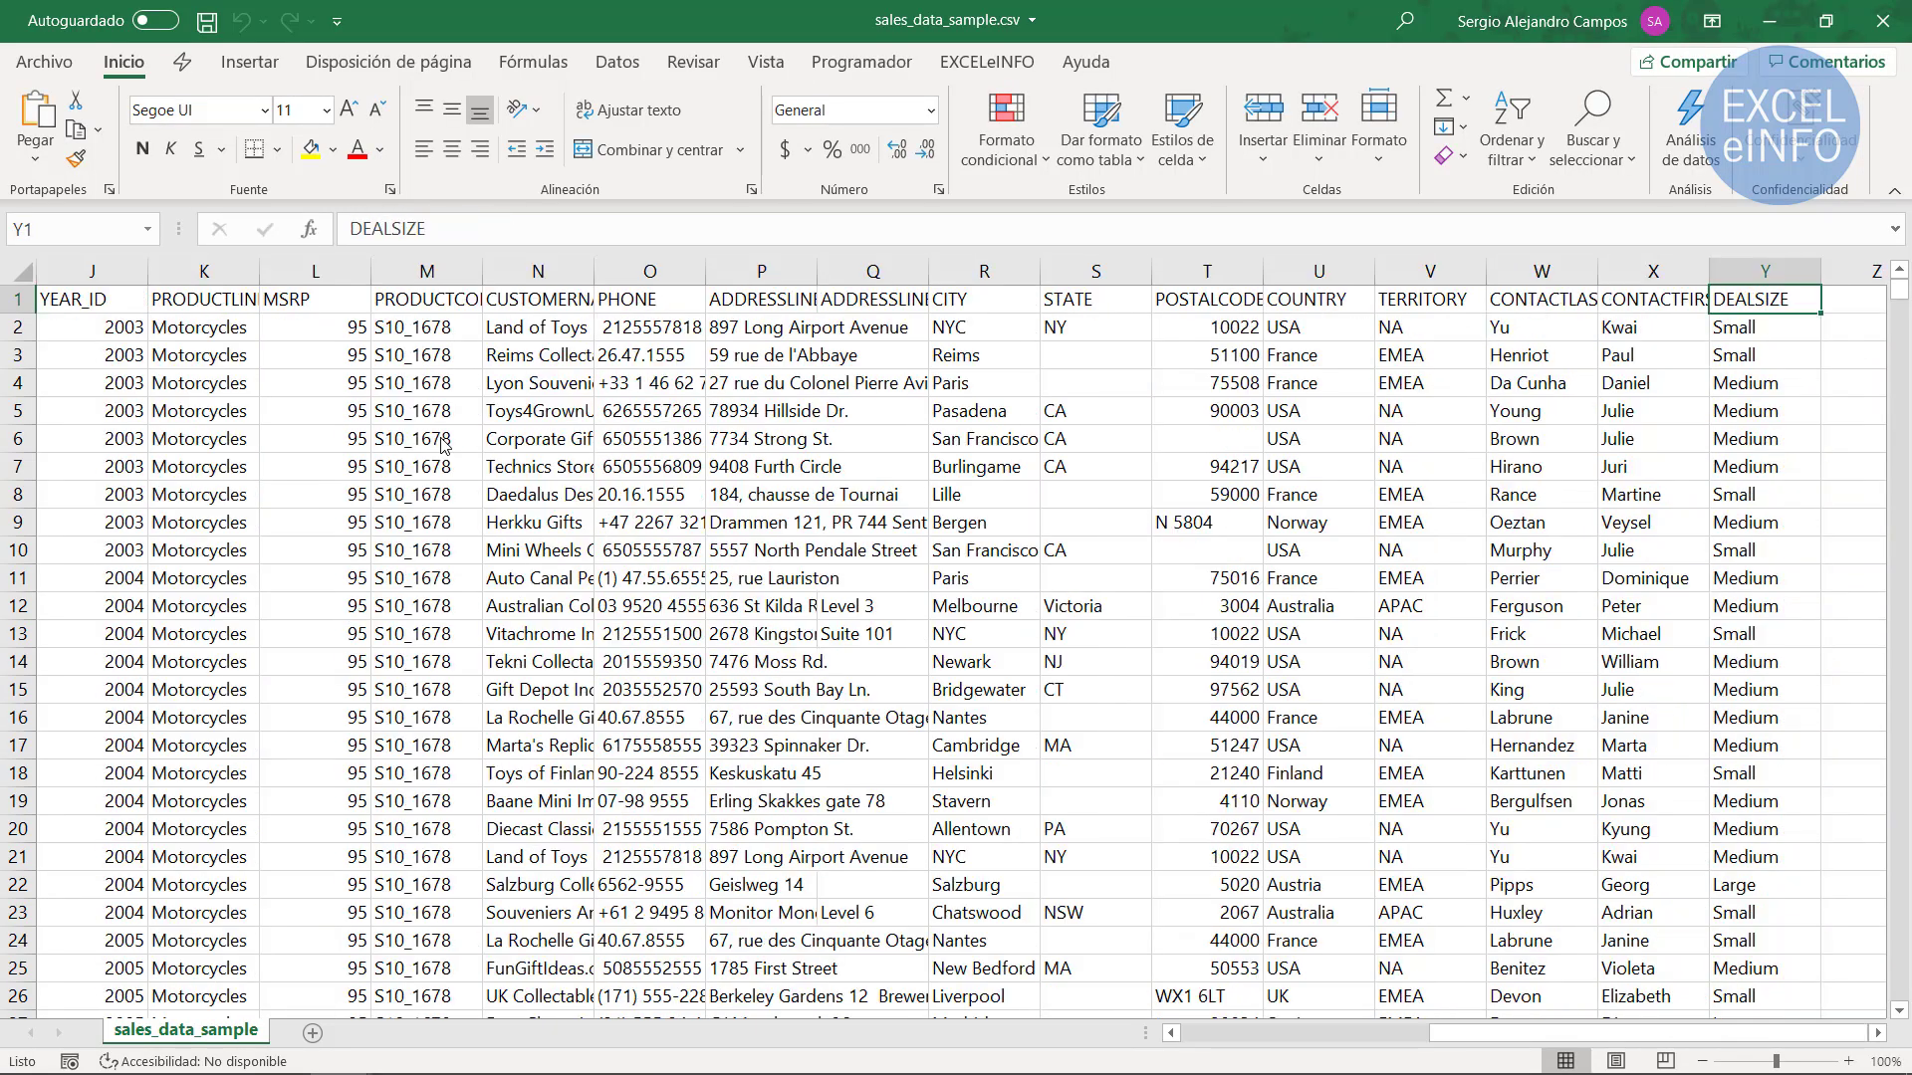
key(ctrl+Home)
key(Down)
key(ctrl+Down)
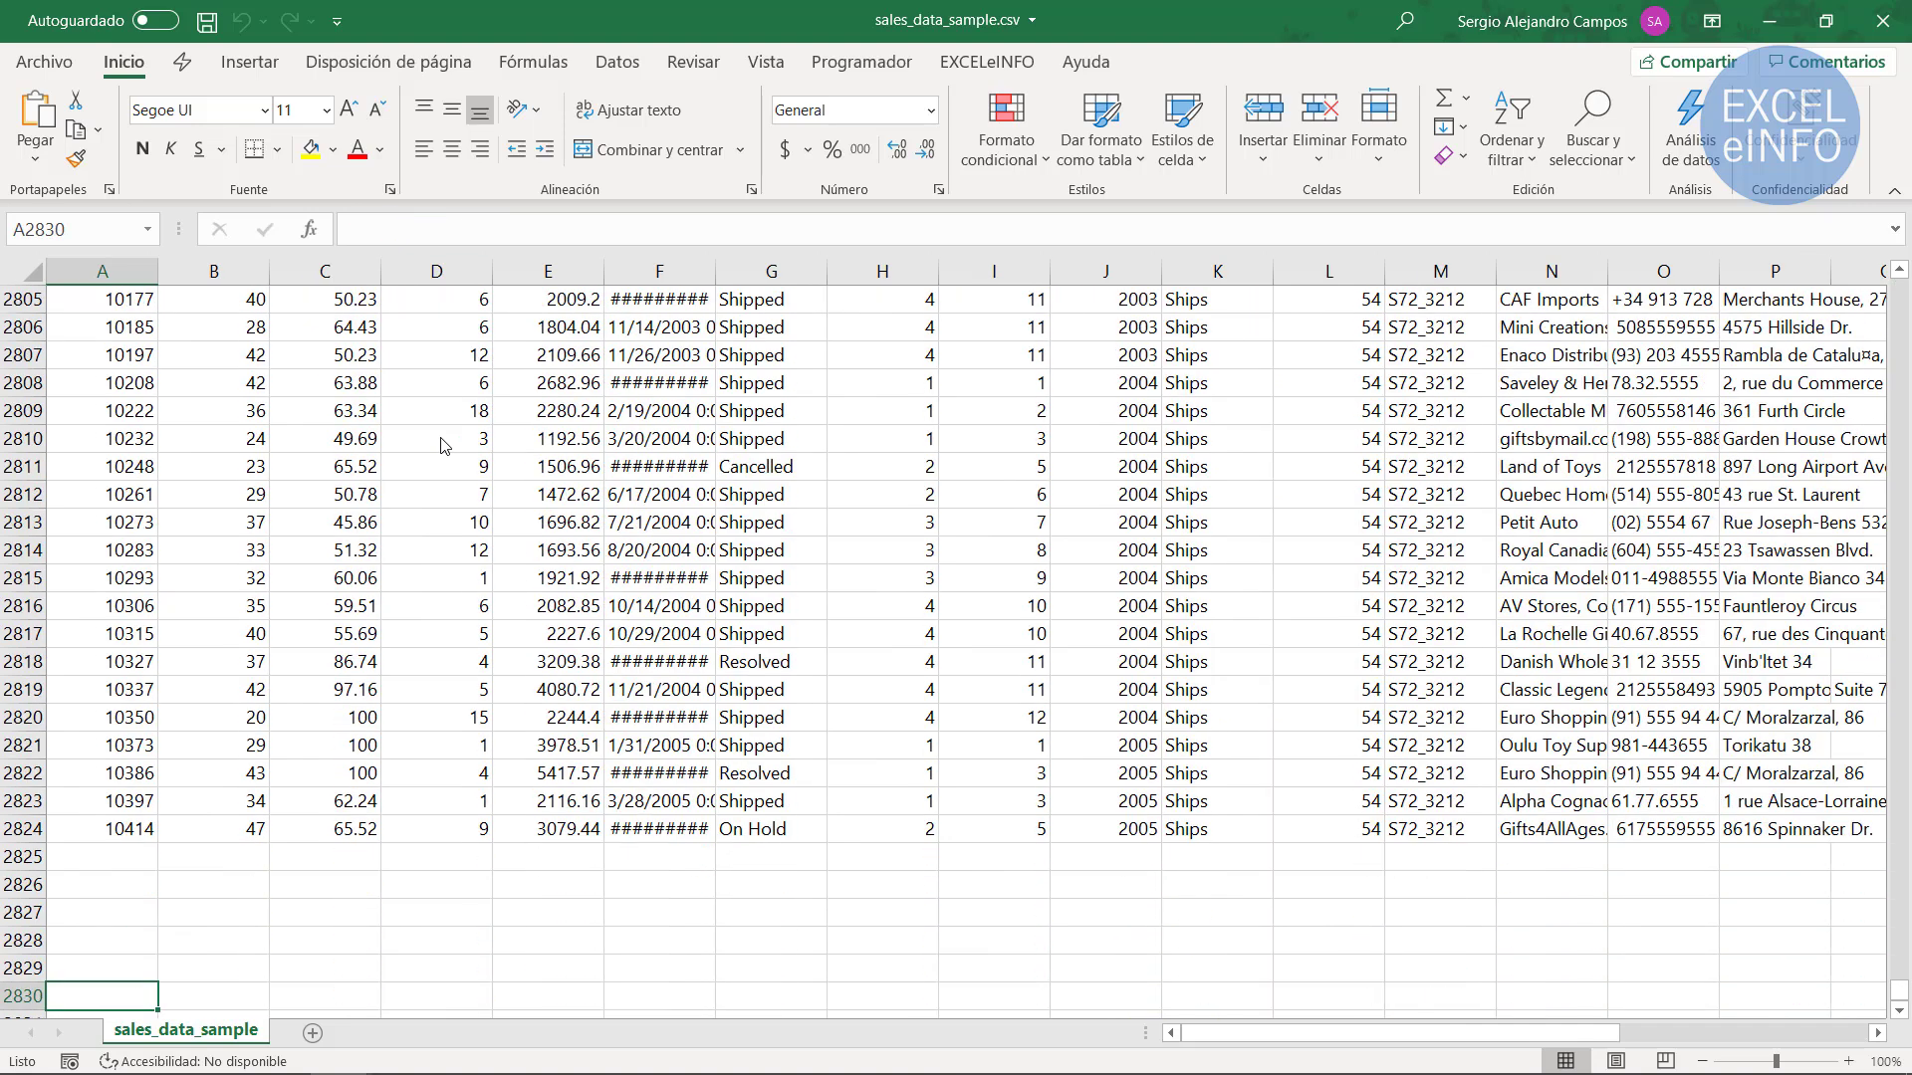
key(ctrl+Home)
Step across the headers from ORDERDATE to the last column DEALSIZE, then switch to the browser
key(Right)
key(Right)
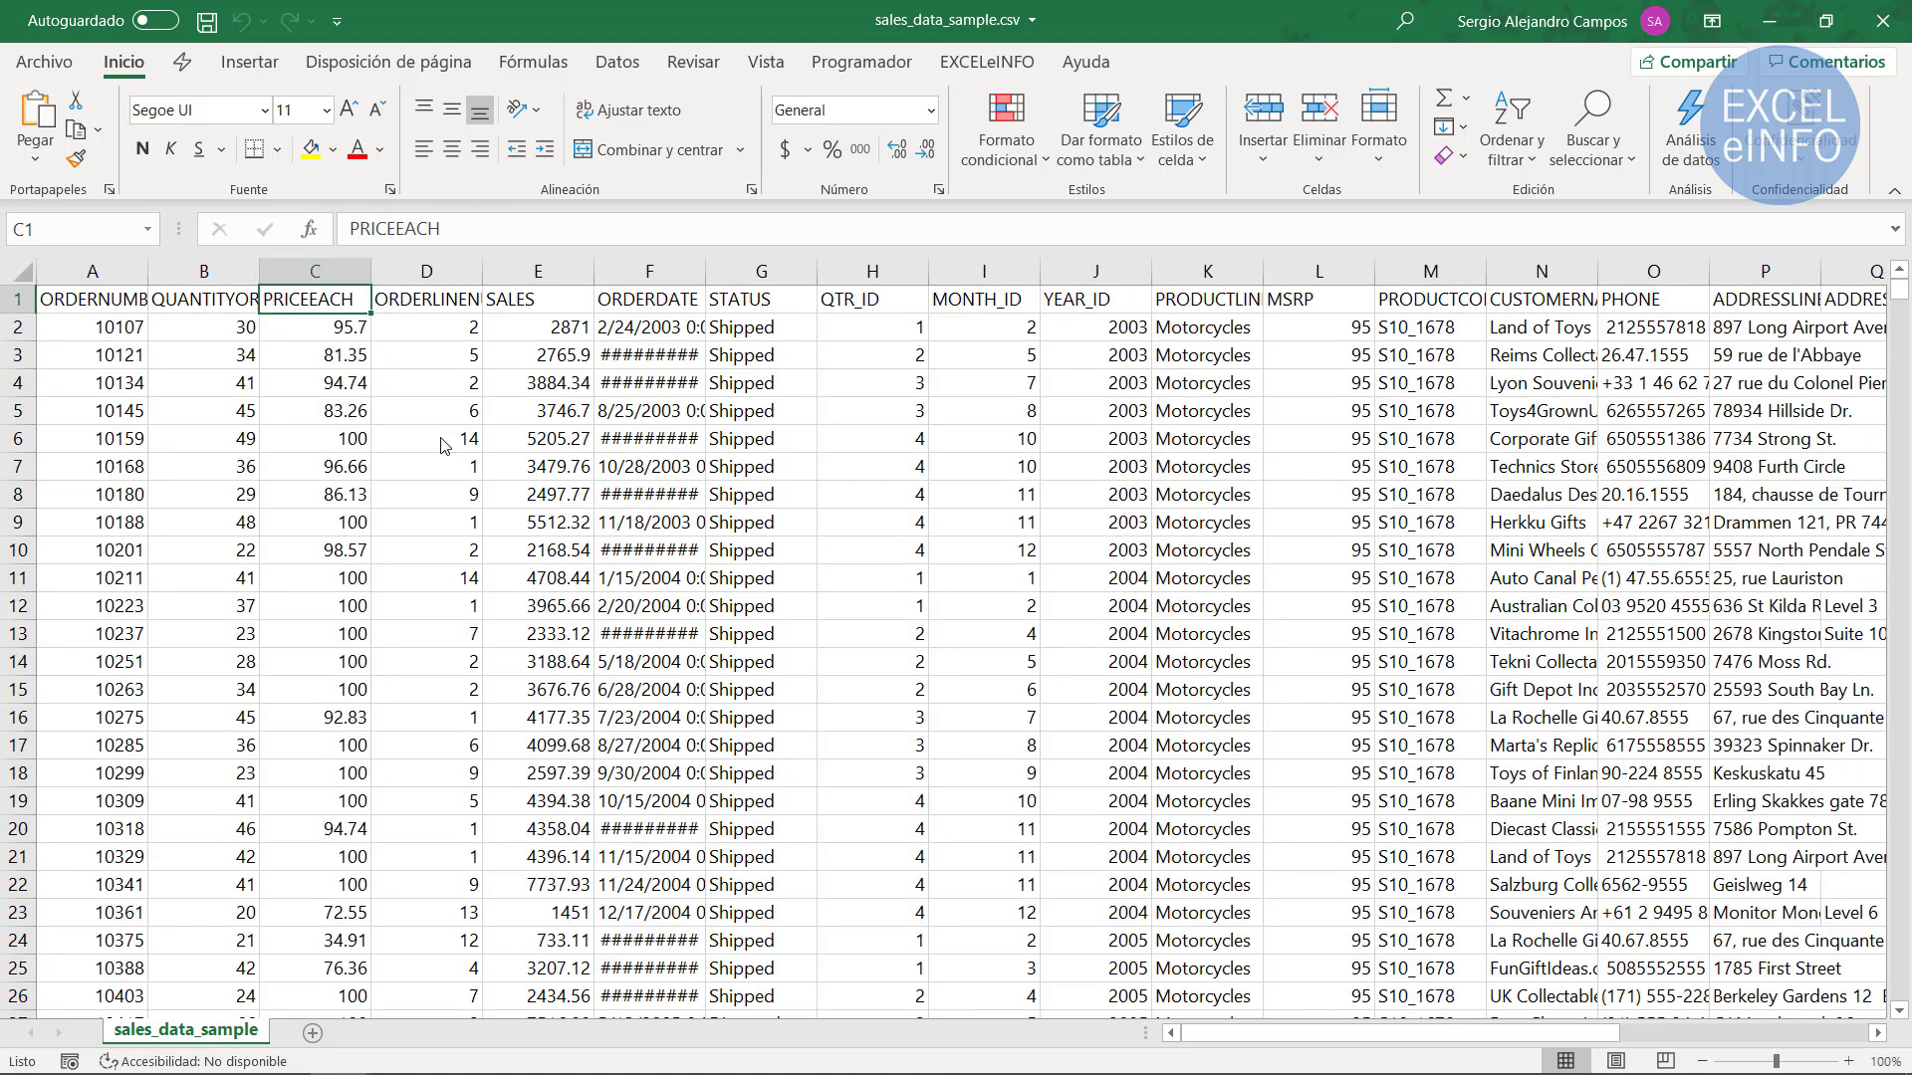
key(Right)
key(Right)
key(Right)
key(Right)
key(Right)
key(Right)
key(Right)
key(Right)
key(Right)
key(Right)
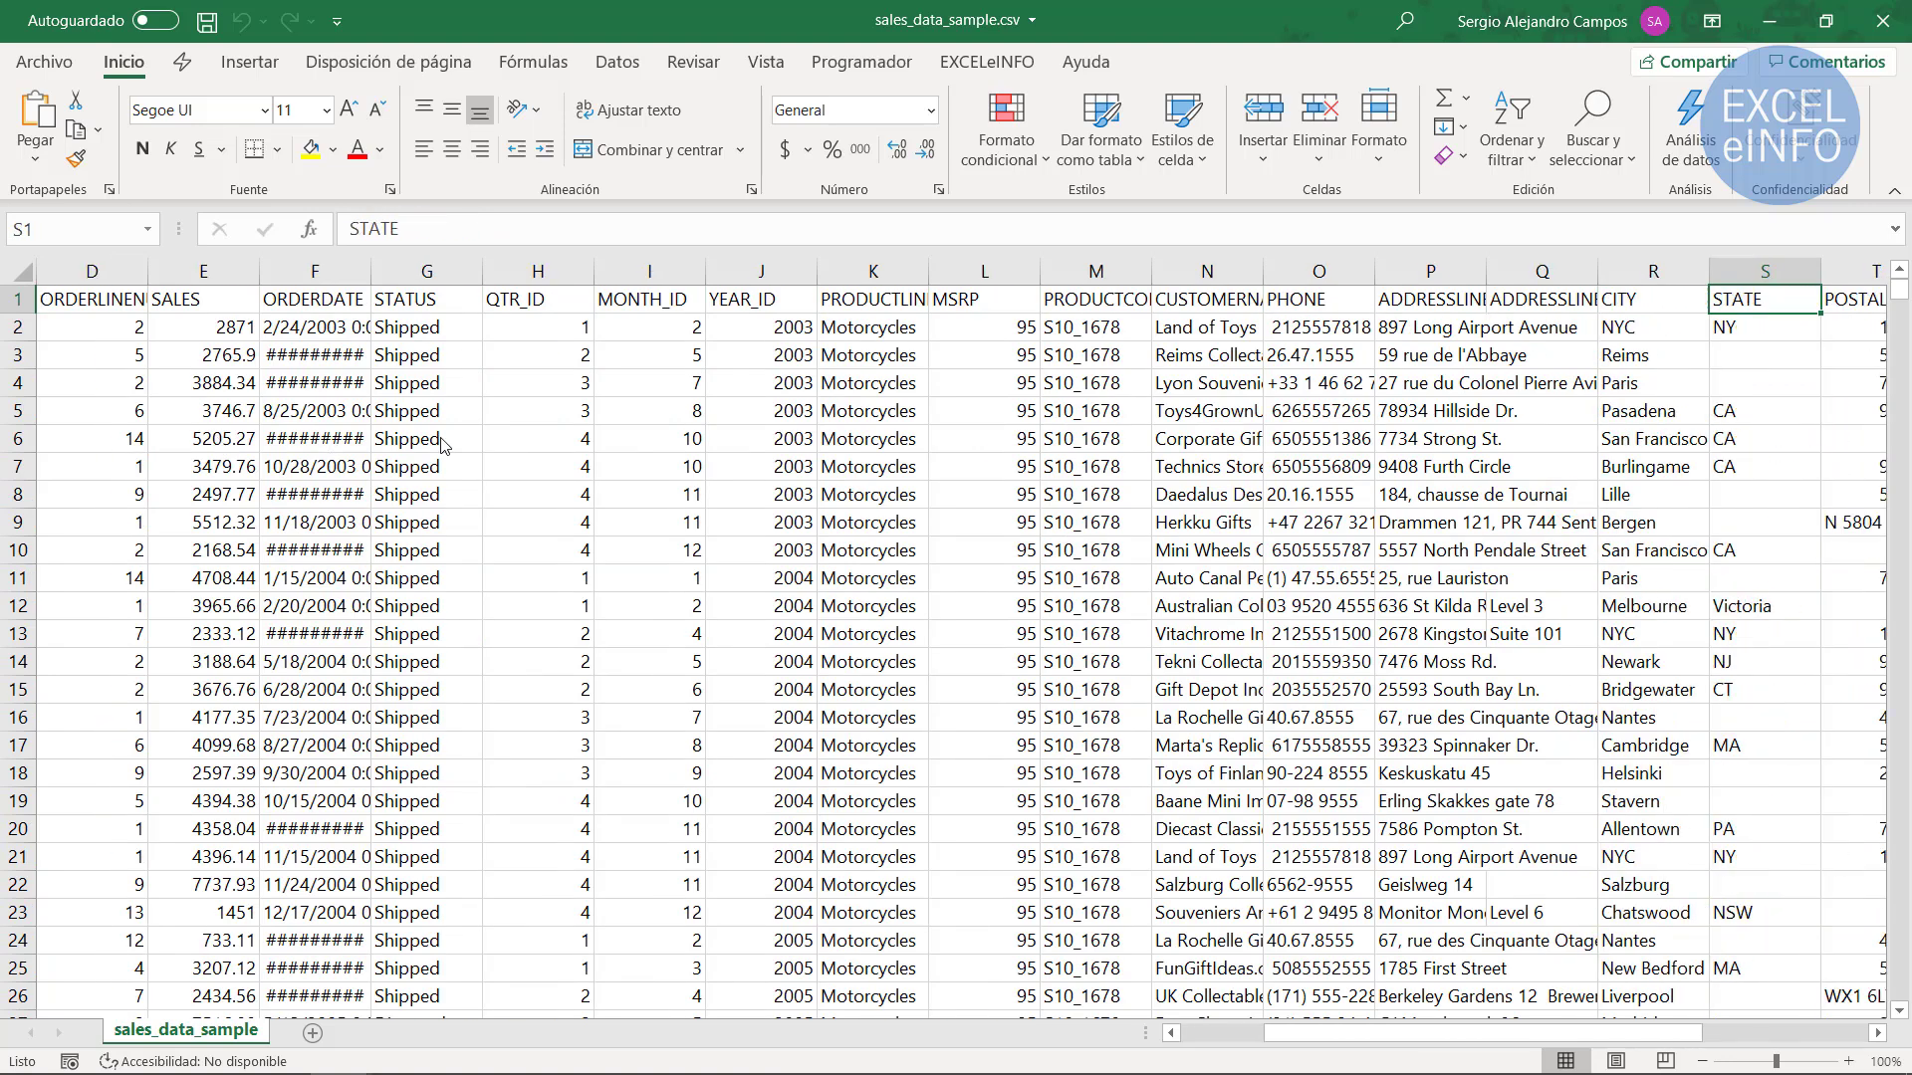
key(Right)
key(Right)
key(Right)
key(Right)
key(Right)
key(Right)
key(ctrl+Home)
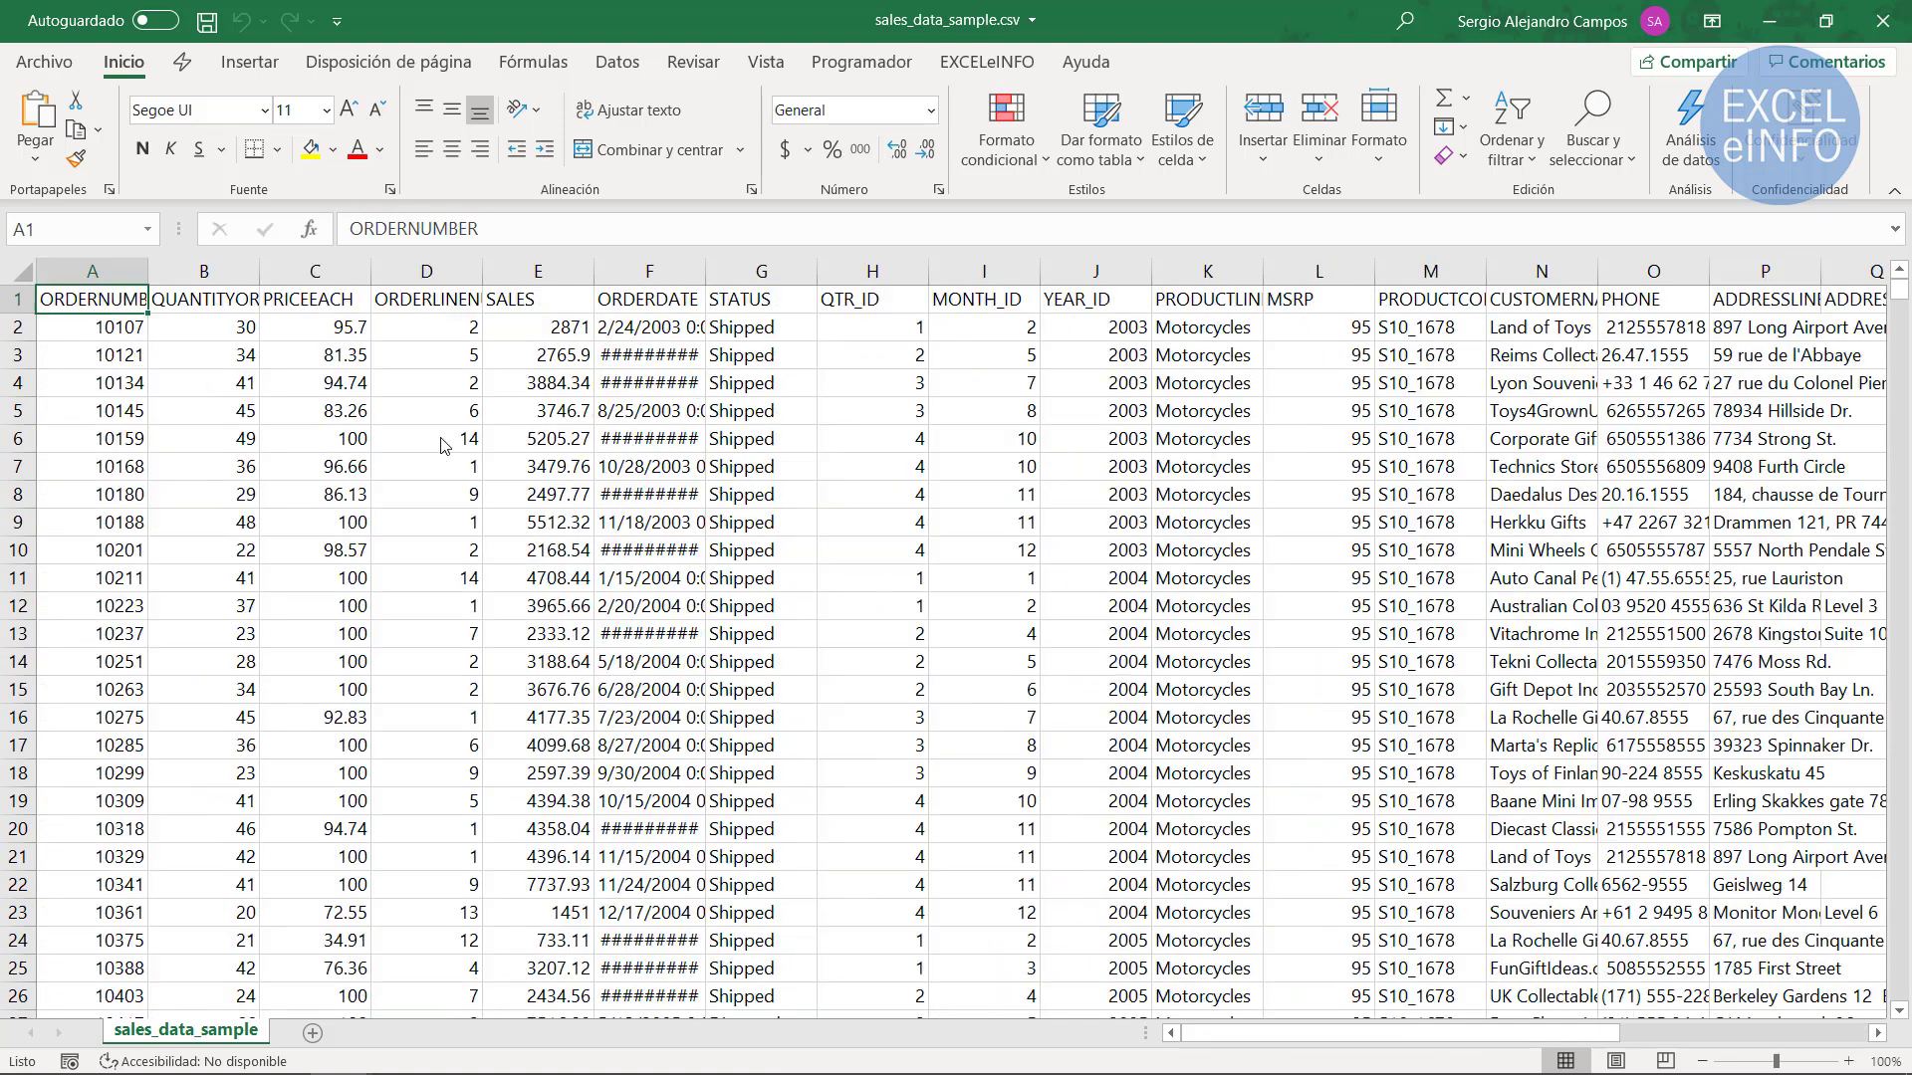
key(Right)
key(Left)
key(ctrl+Right)
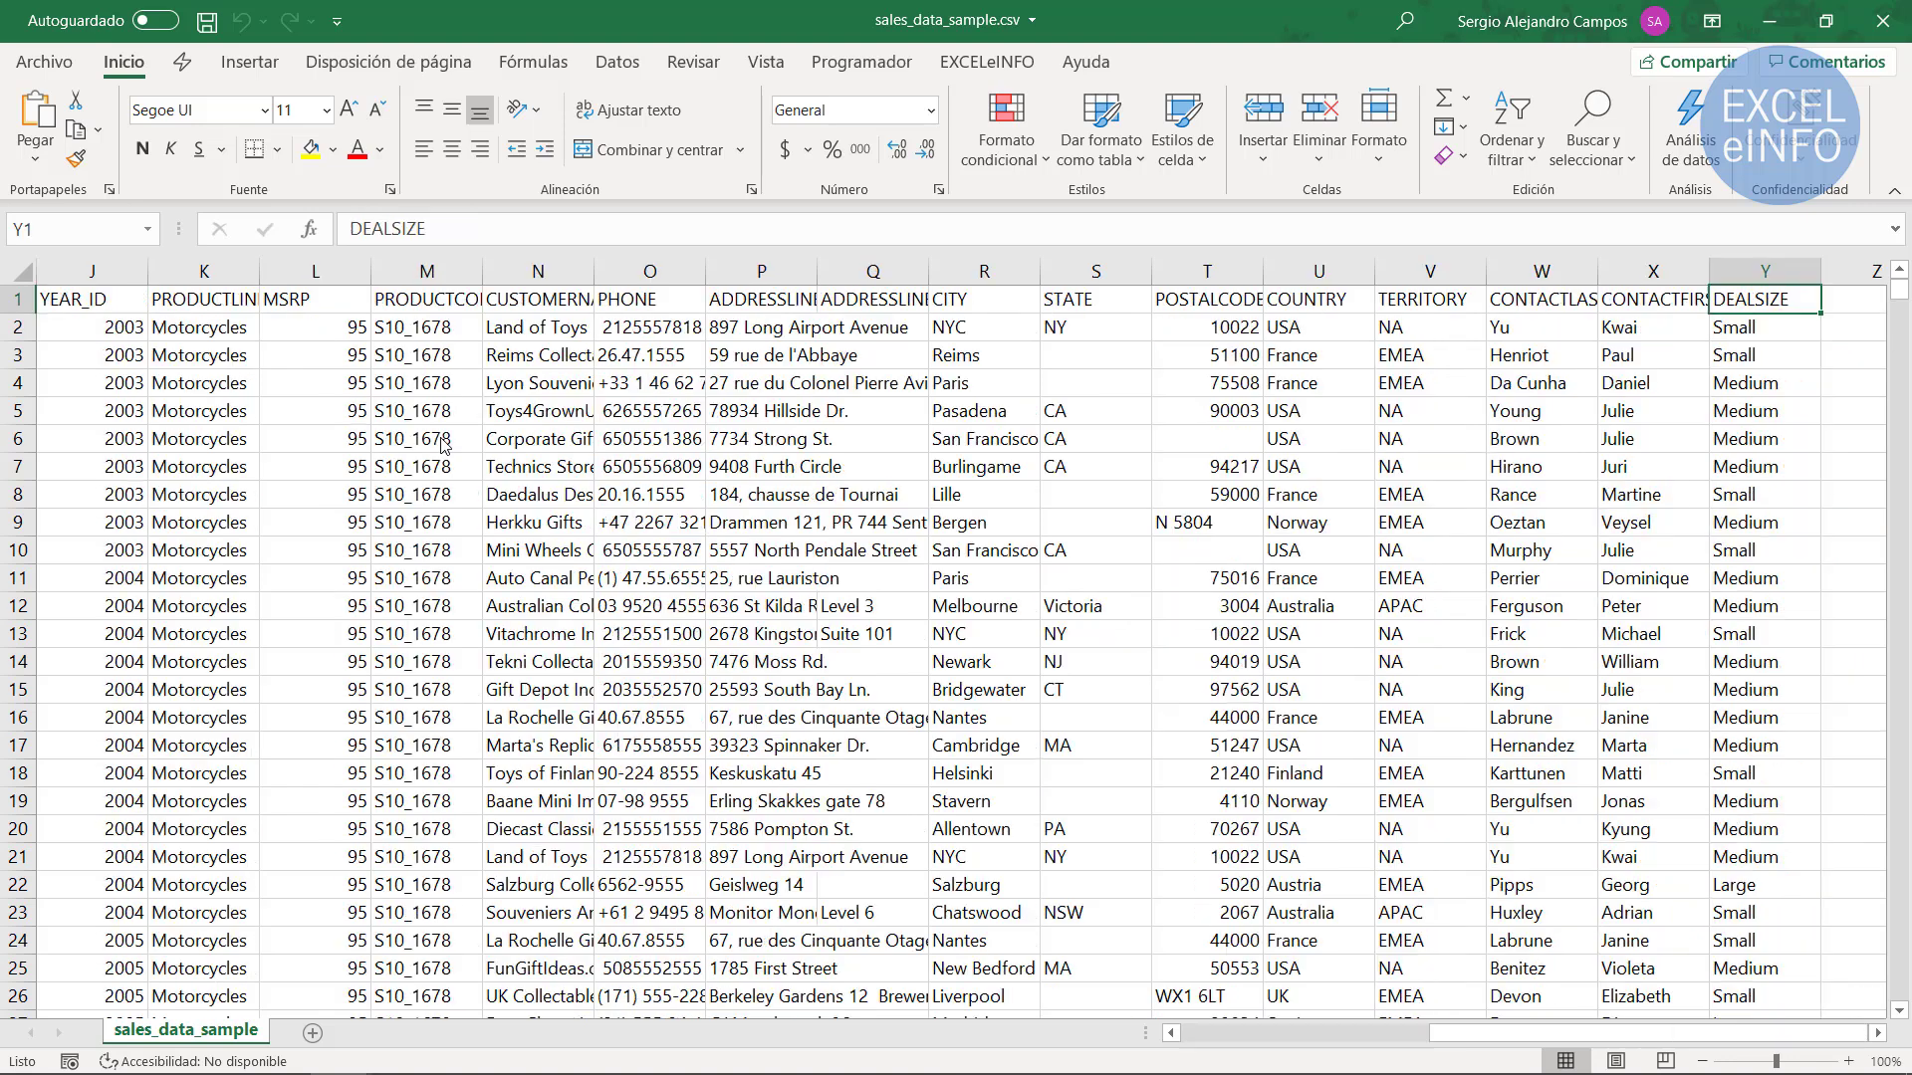
key(ctrl+Left)
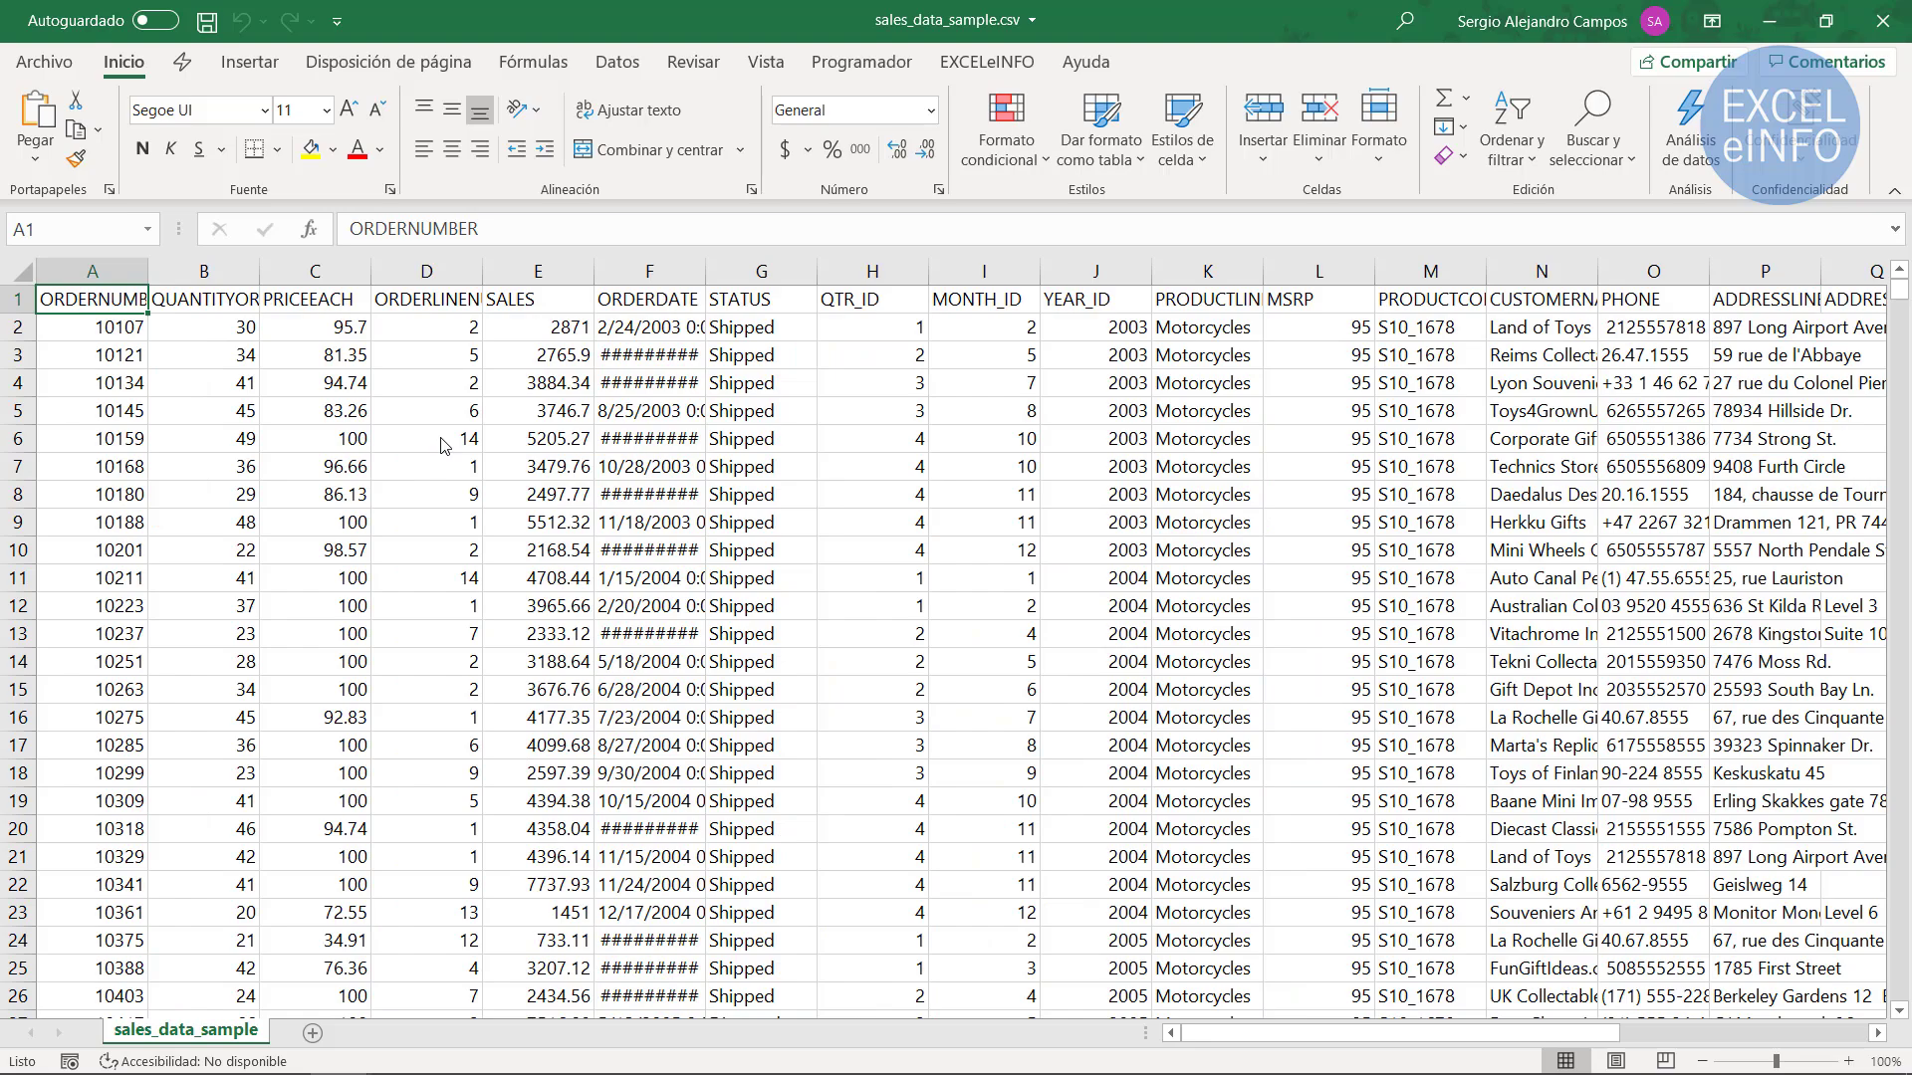
key(alt+Tab)
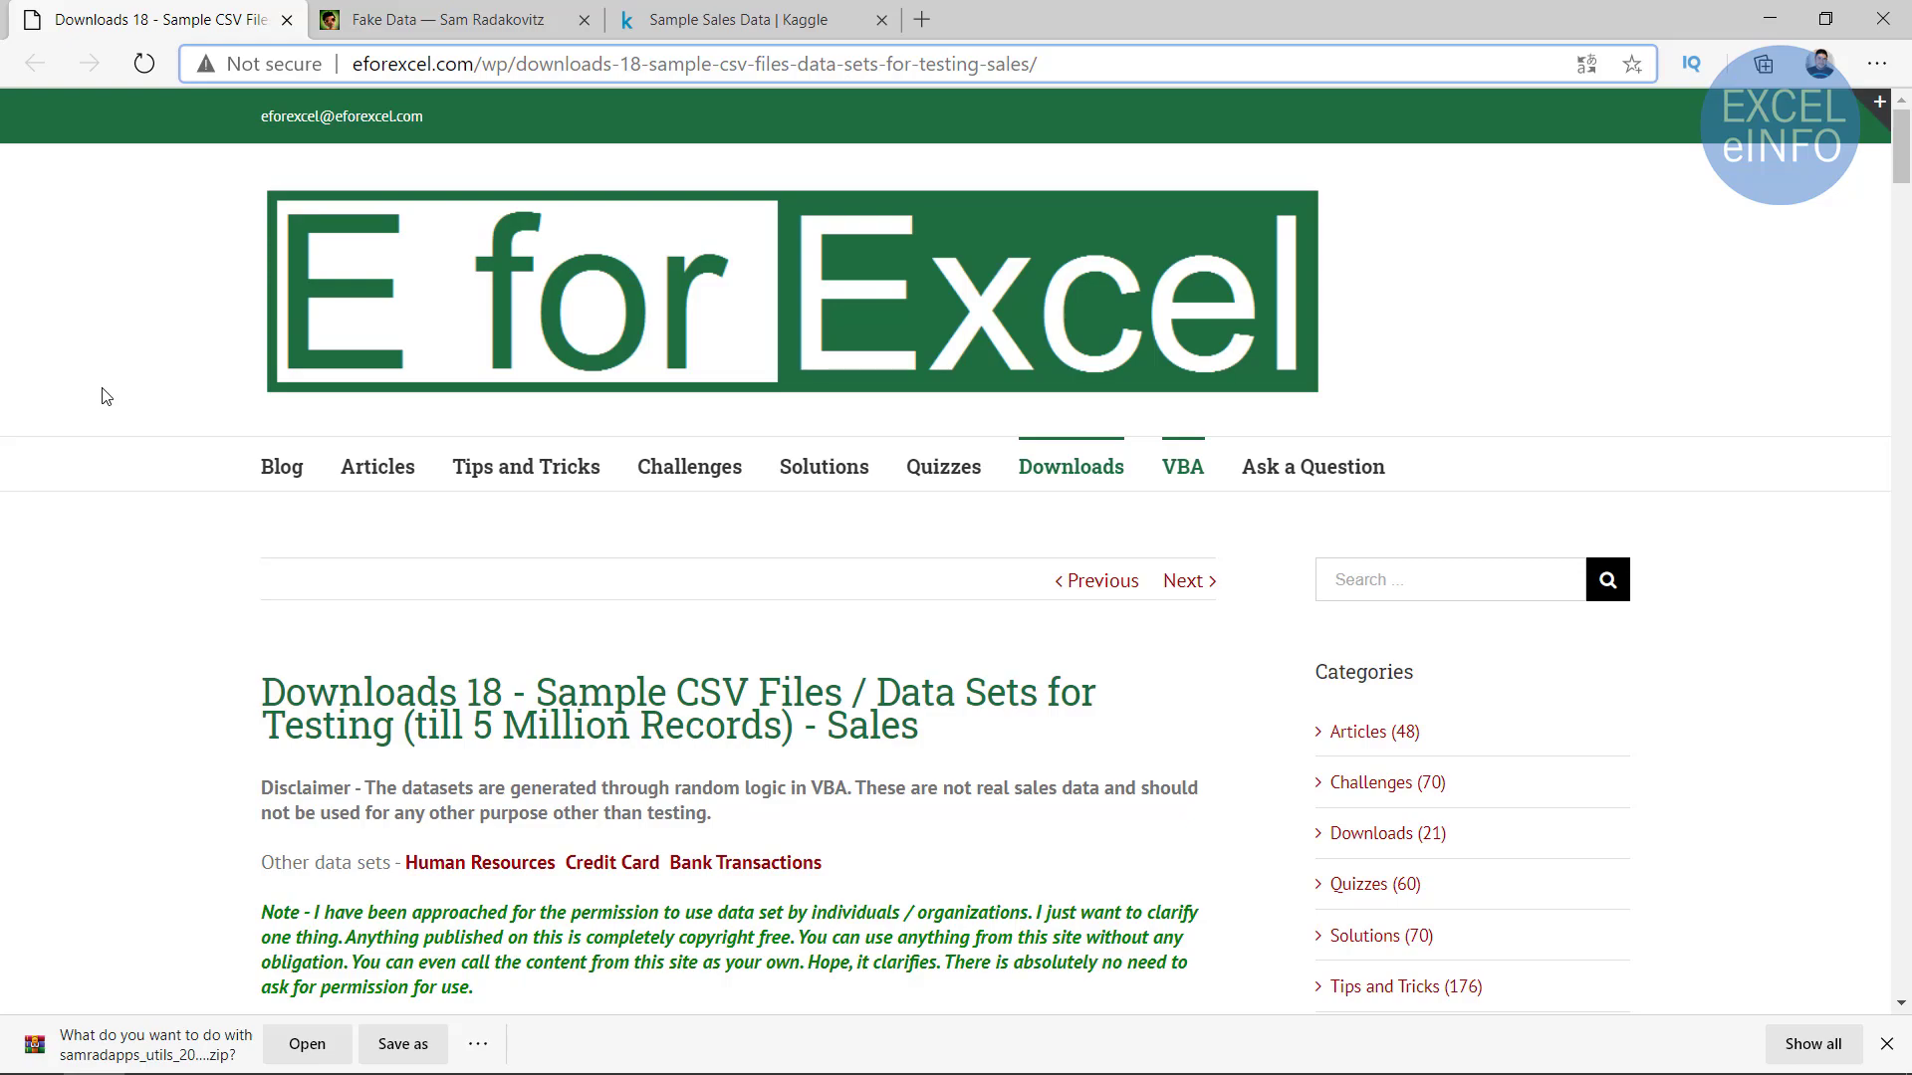
Scroll to the Sales Records download table and highlight its download links and file sizes
scroll(106, 396, down, 4)
scroll(130, 379, down, 7)
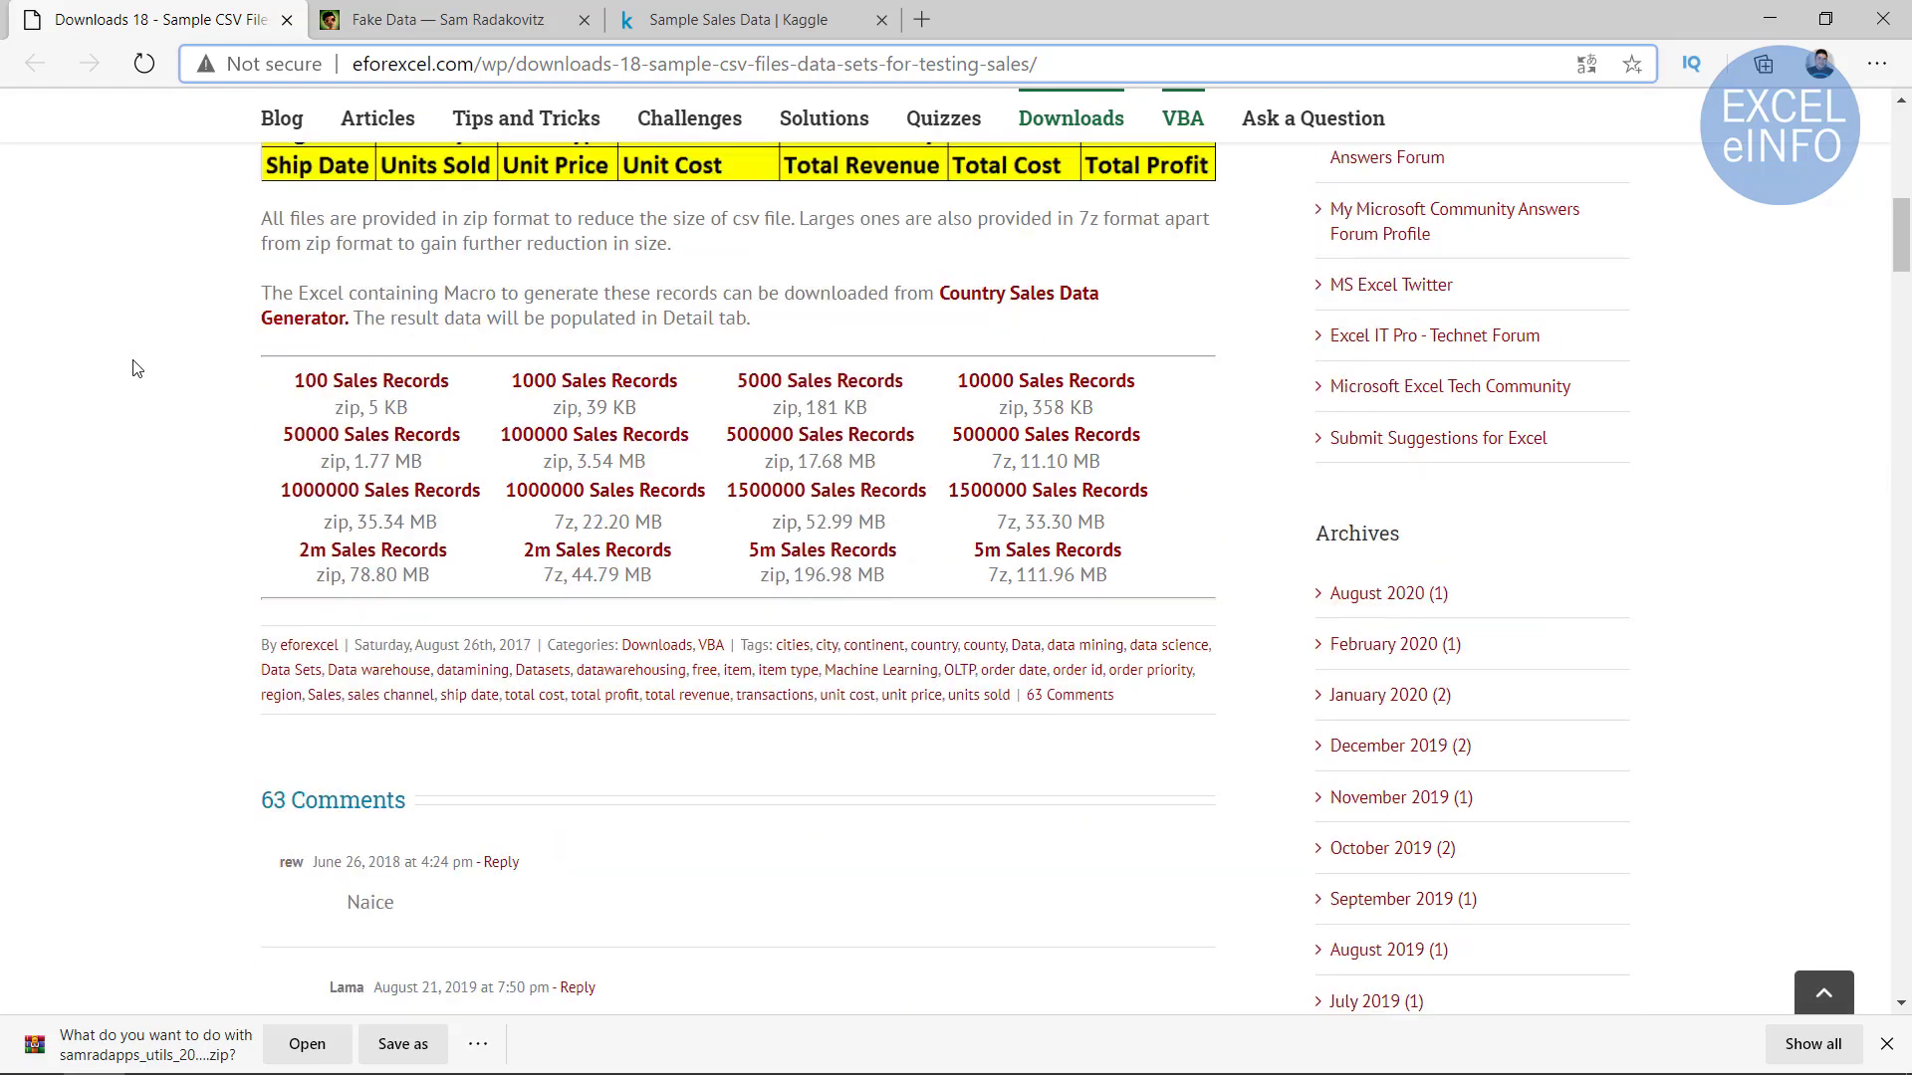
drag(235, 383, 1195, 579)
click(1195, 579)
mouse_move(259, 381)
mouse_down()
mouse_move(1142, 591)
mouse_move(236, 400)
mouse_up()
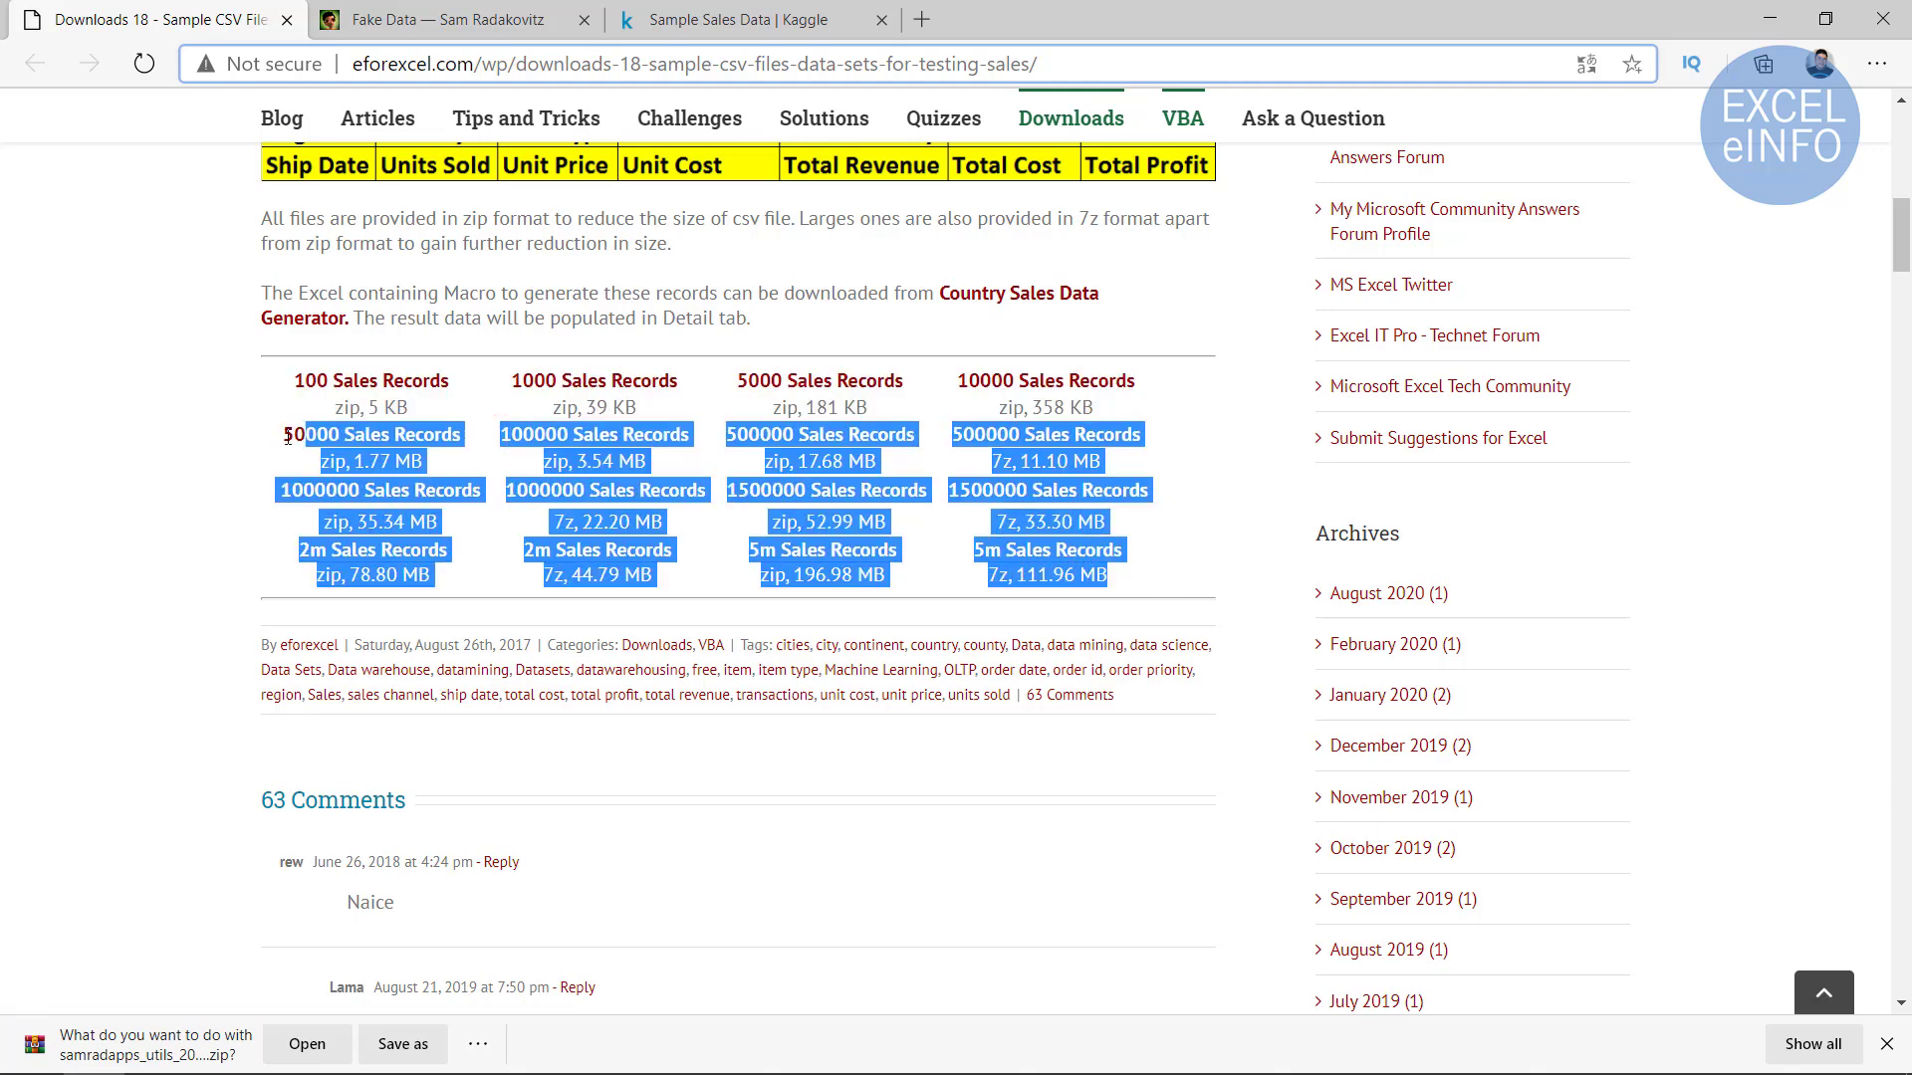
click(236, 401)
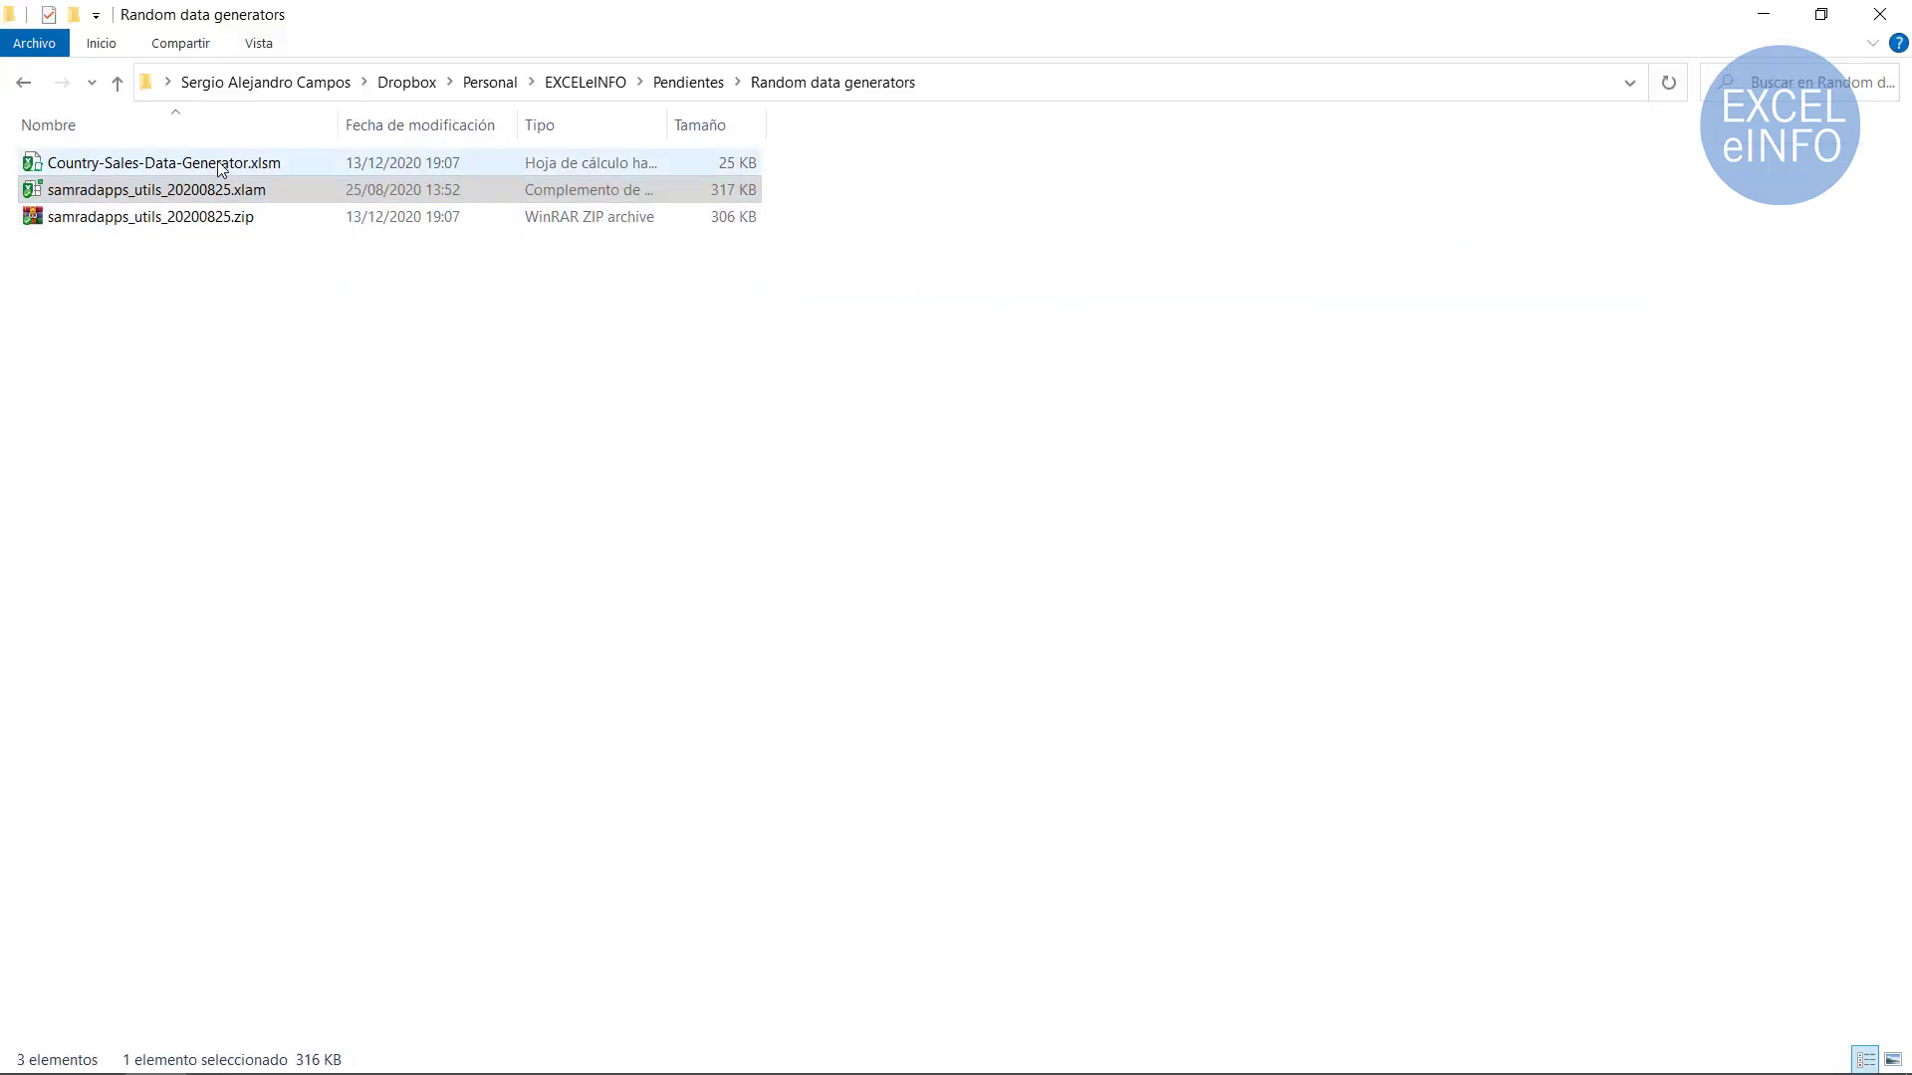
Select Country-Sales-Data-Generator.xlsm in Random data generators and open it in Excel
click(221, 167)
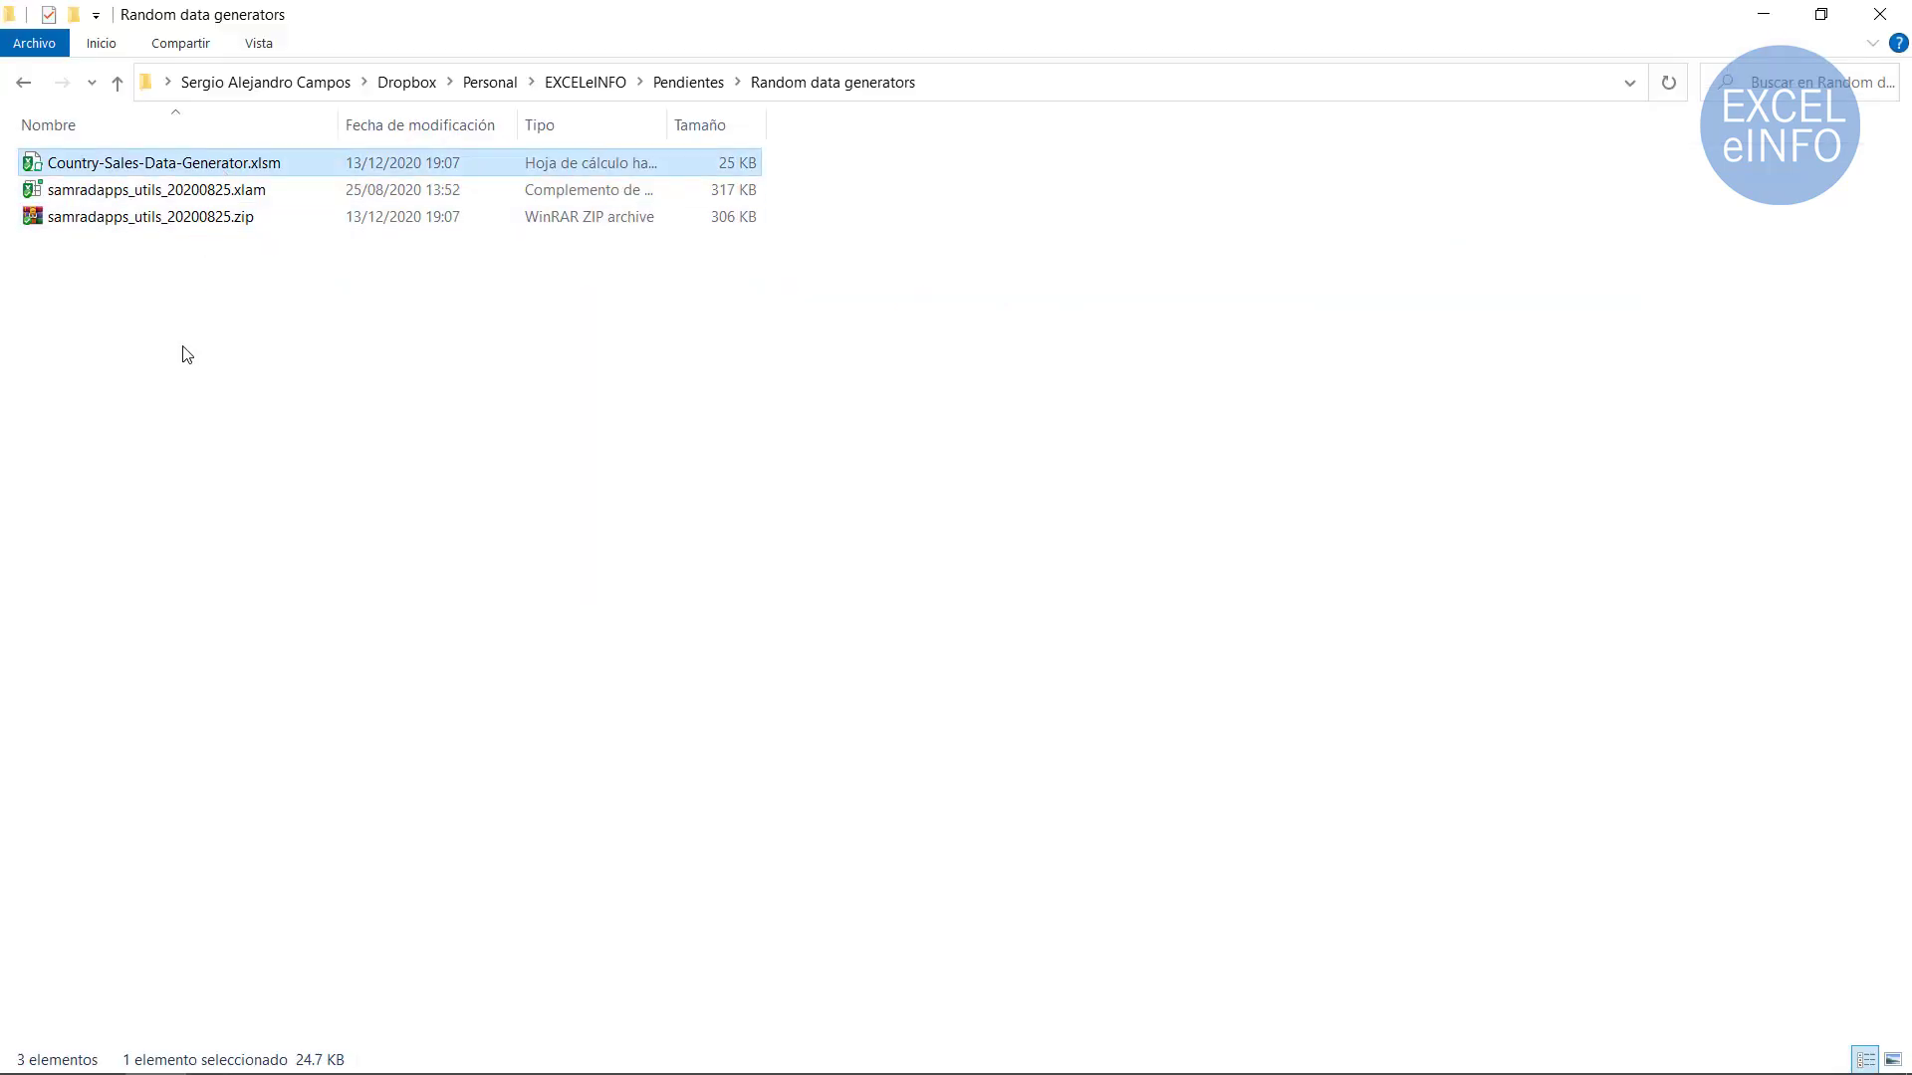
double_click(295, 161)
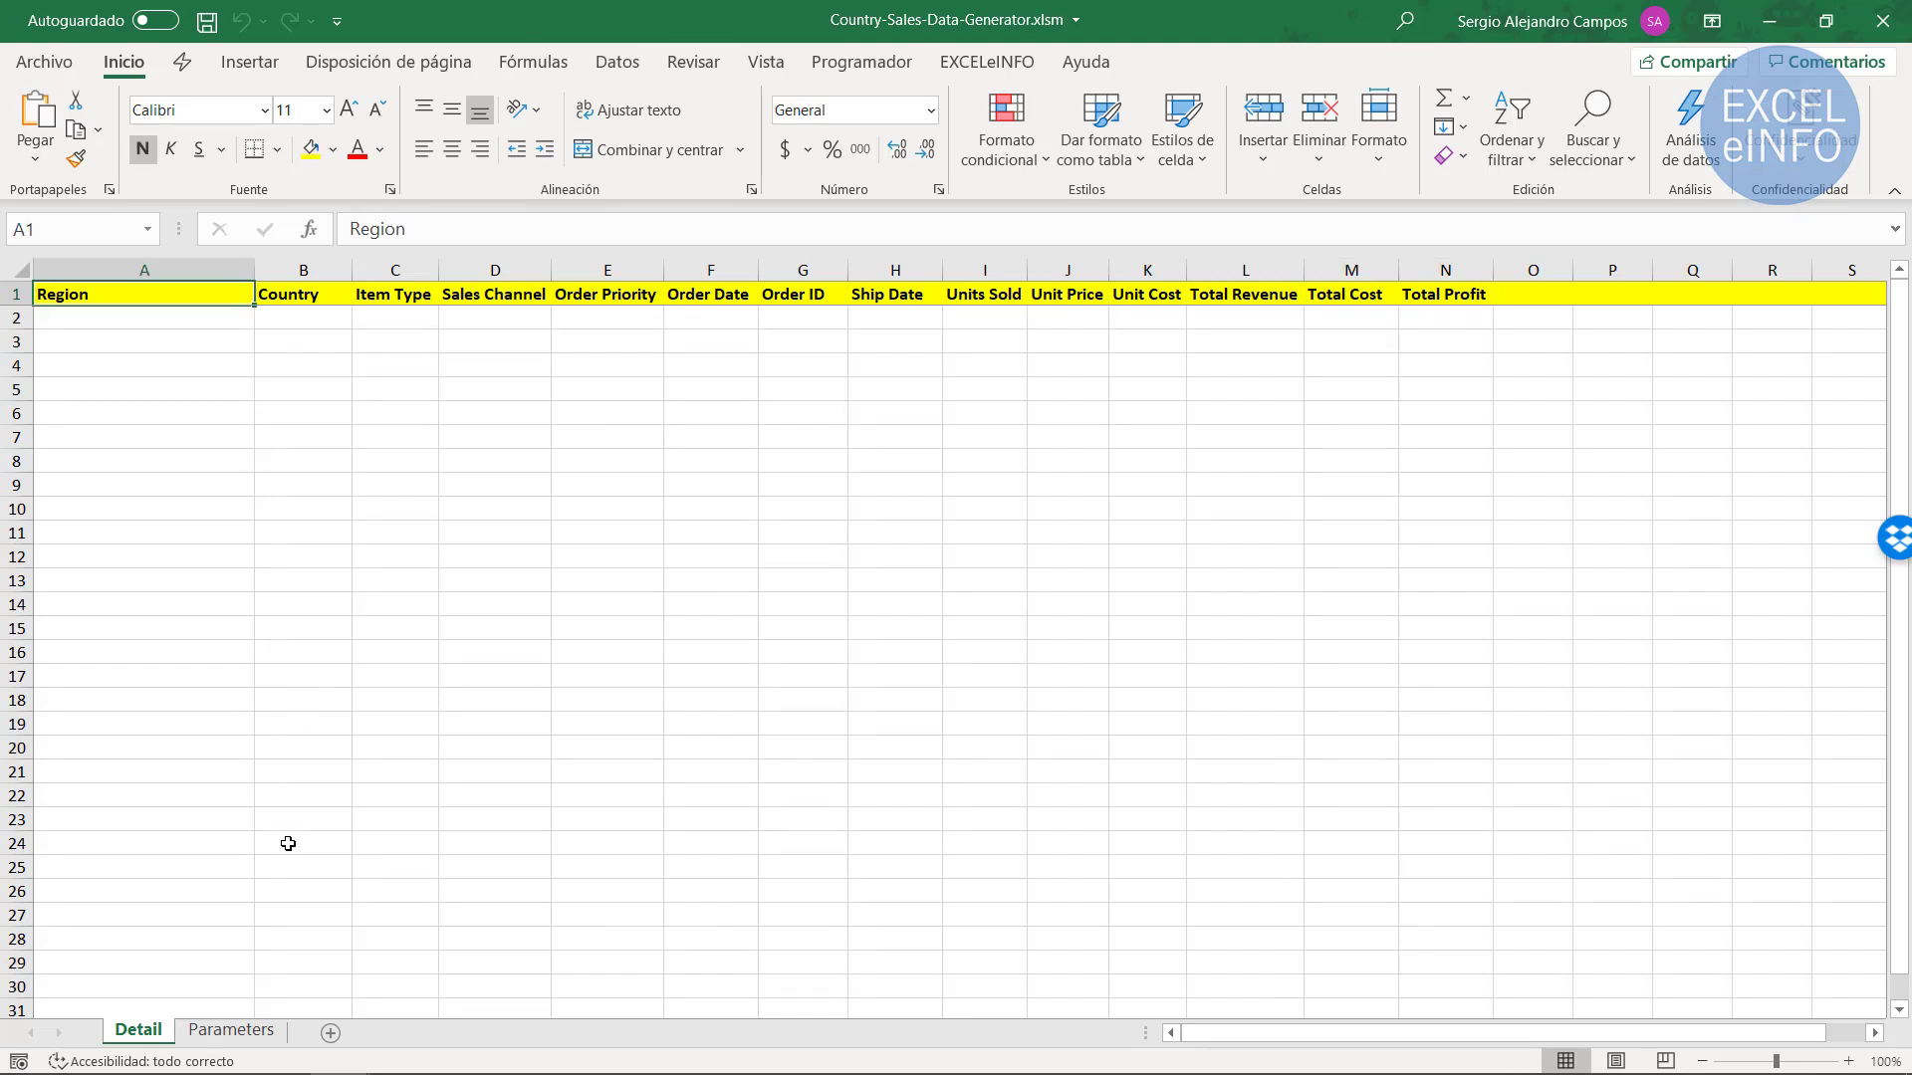
click(268, 1033)
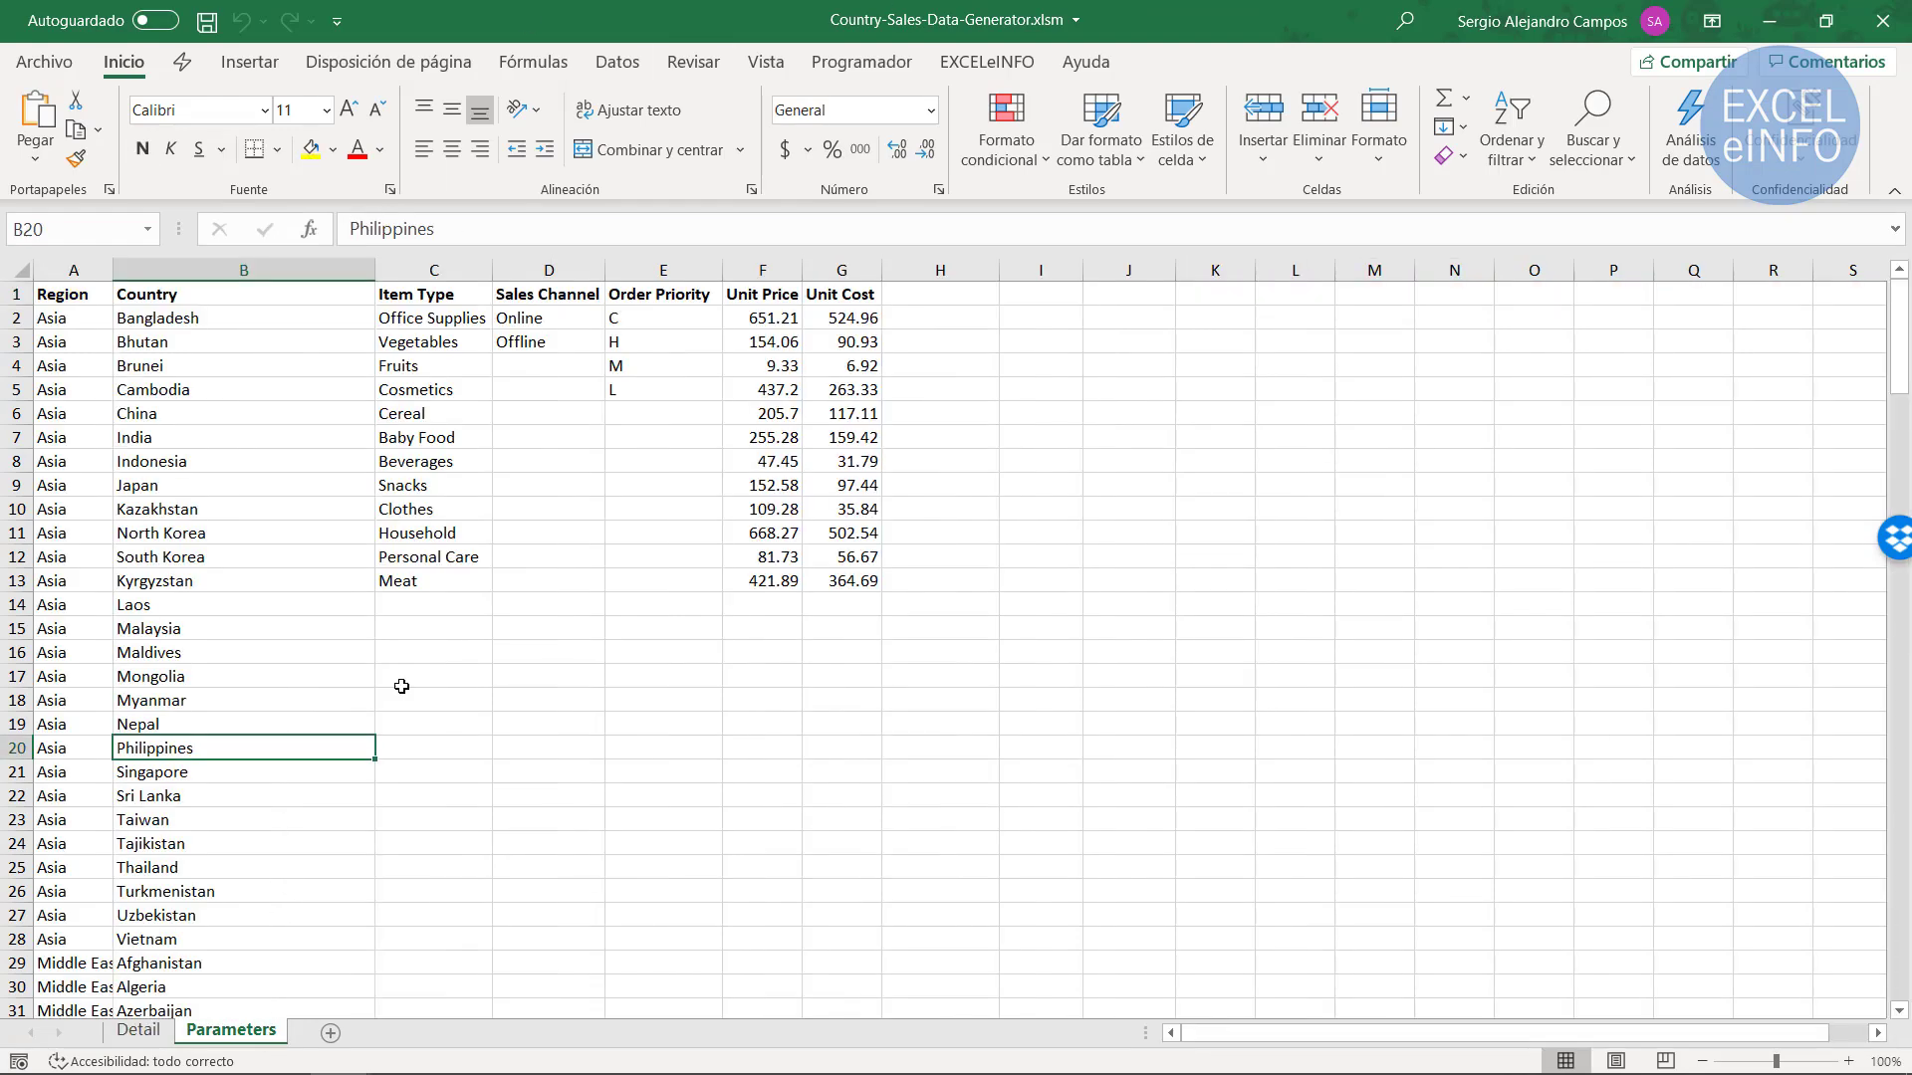
key(Left)
key(ctrl+Down)
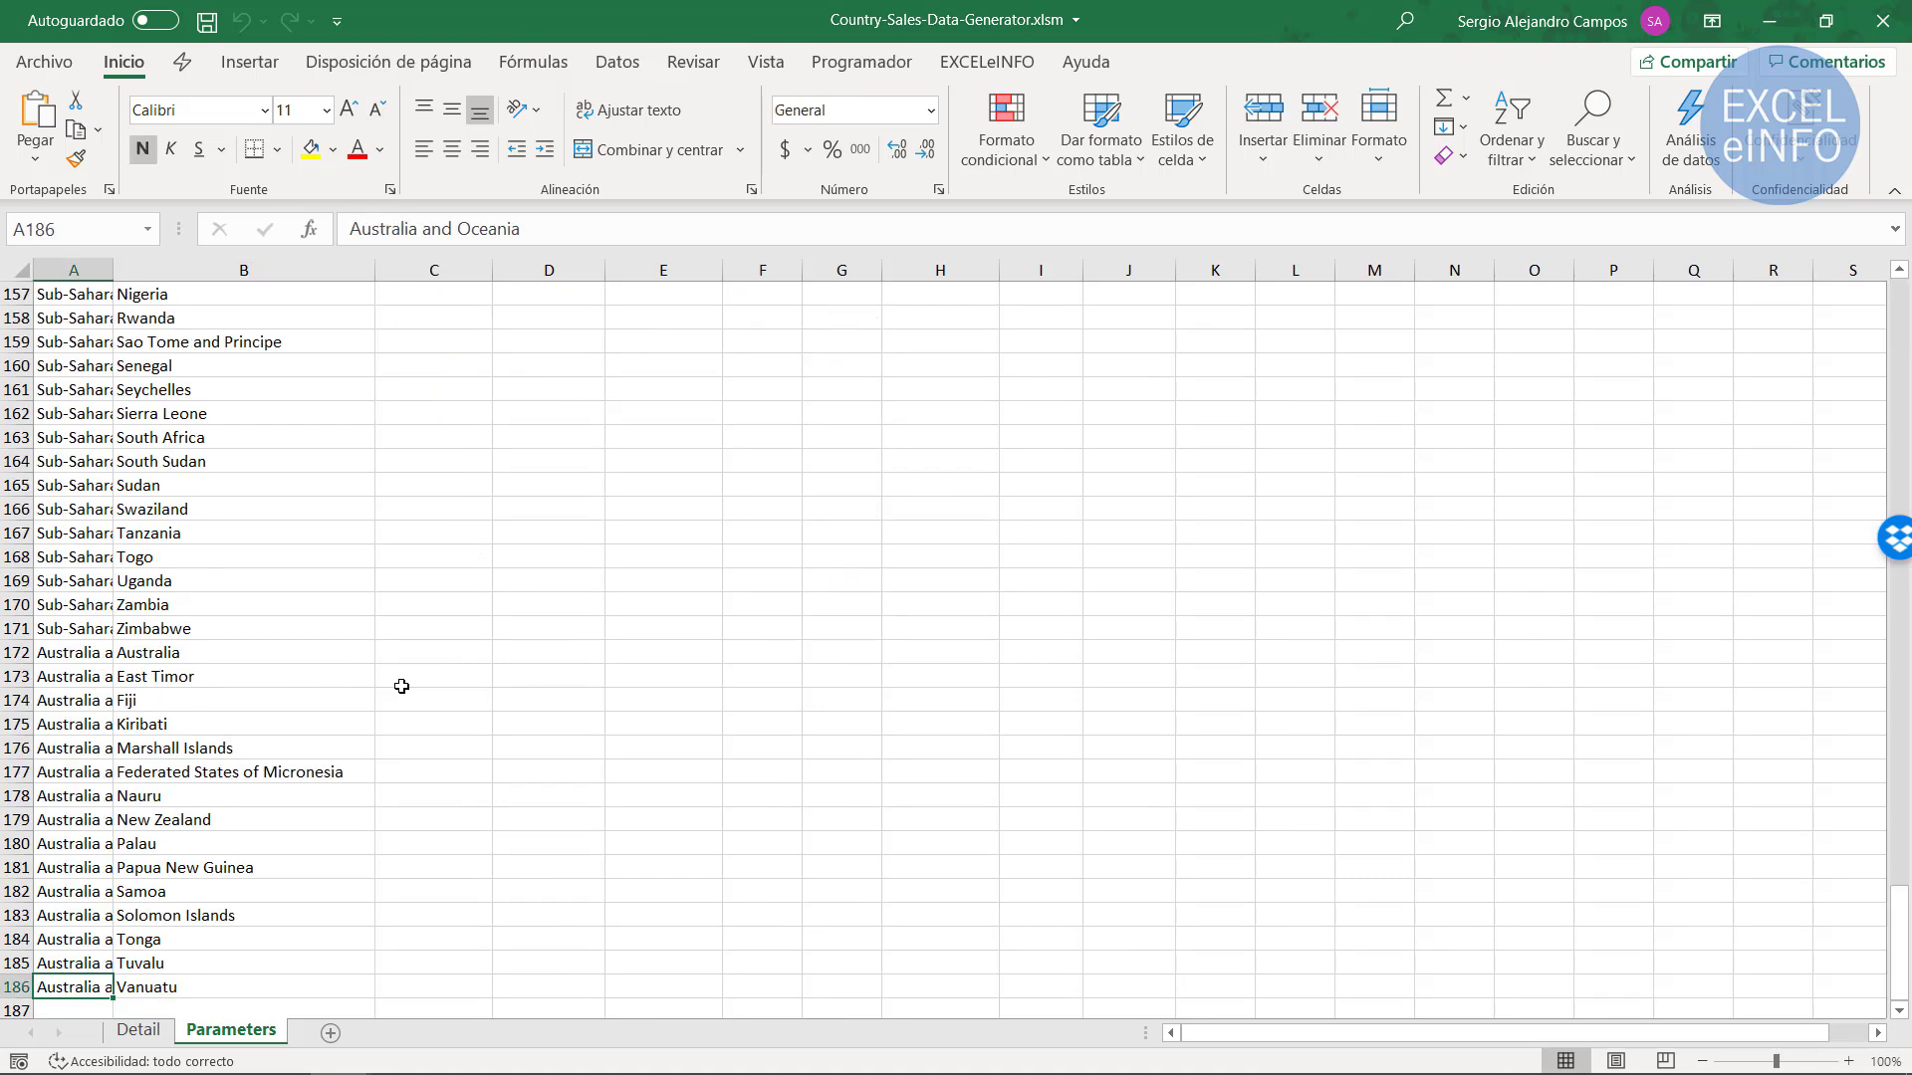
key(ctrl+Up)
key(Down)
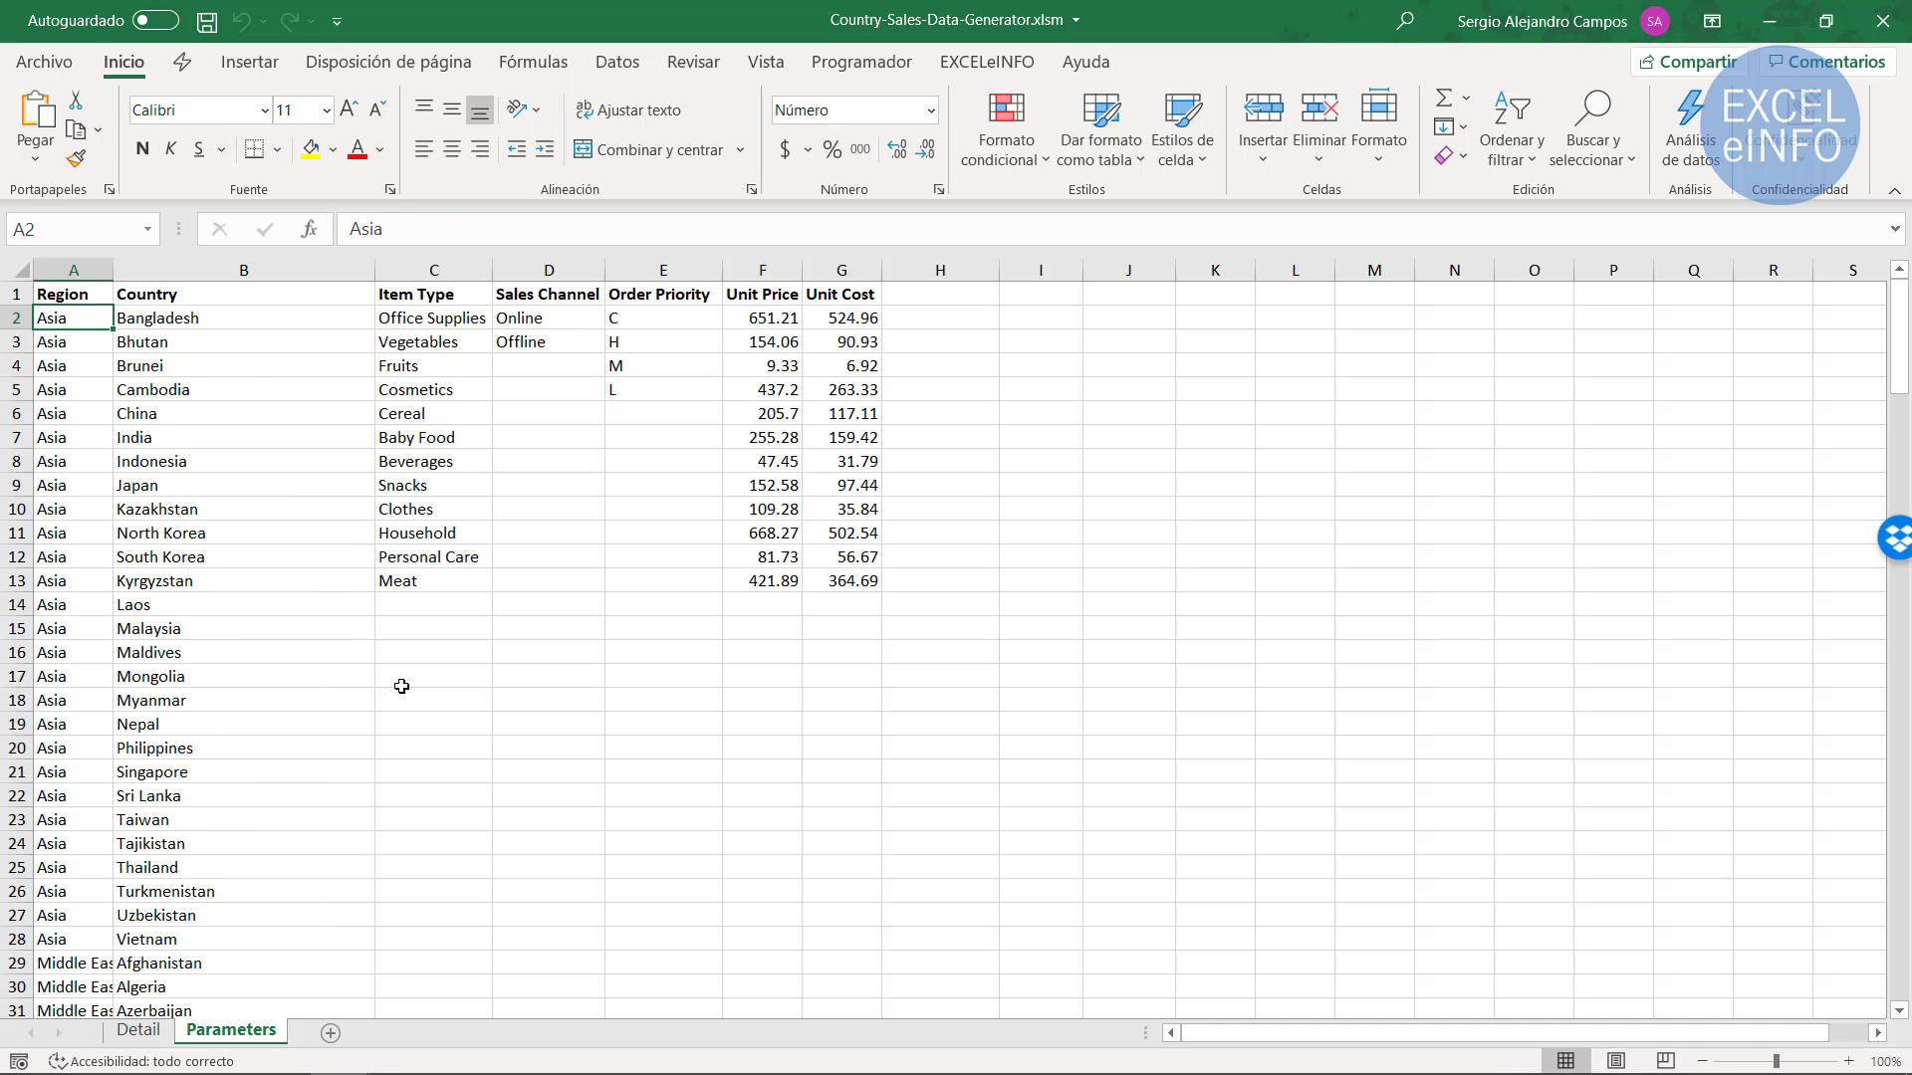
key(shift+Down)
key(shift+Down)
key(shift+Down)
key(shift+Down)
key(shift+Down)
key(shift+Down)
key(shift+Down)
key(Right)
key(shift+Down)
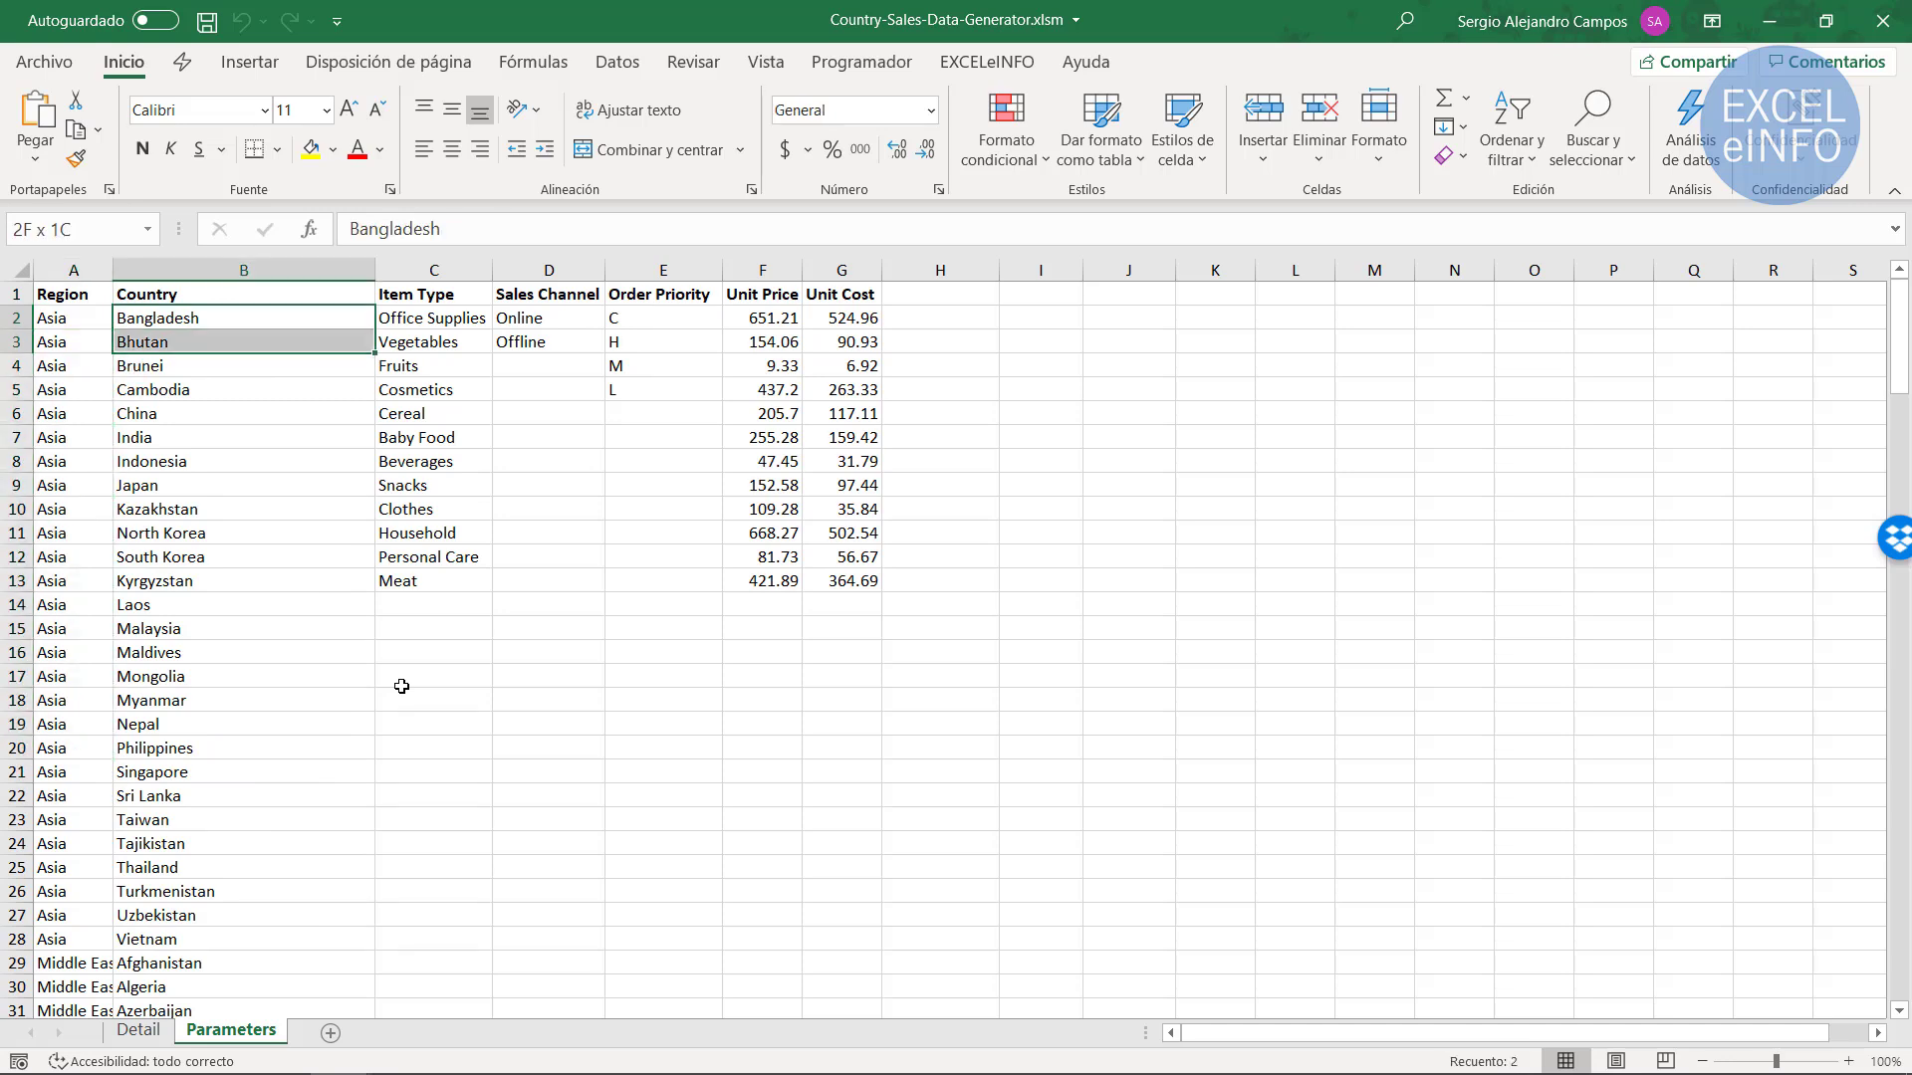
key(Right)
key(shift+Down)
key(shift+Up)
key(shift+Down)
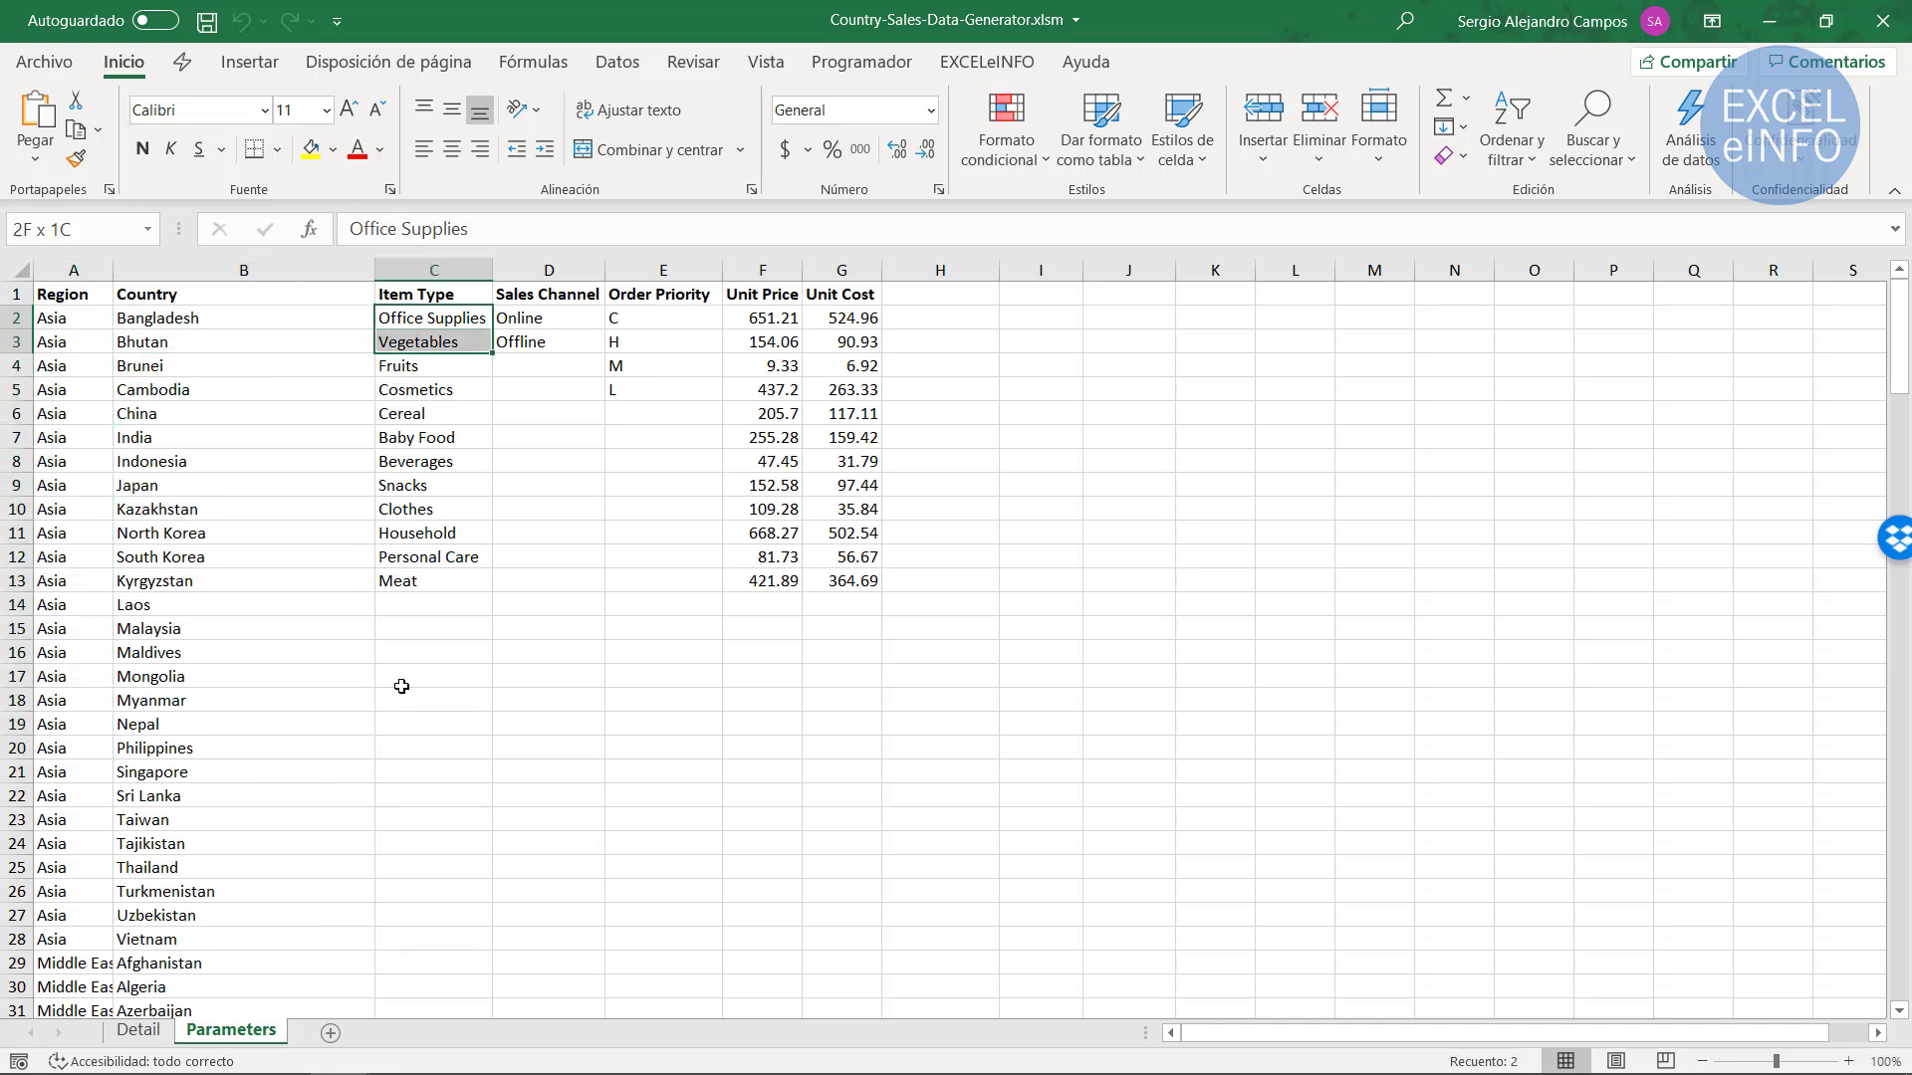
key(shift+Down)
key(shift+Down)
key(shift+Down)
key(Up)
key(Right)
key(Right)
key(Right)
key(Right)
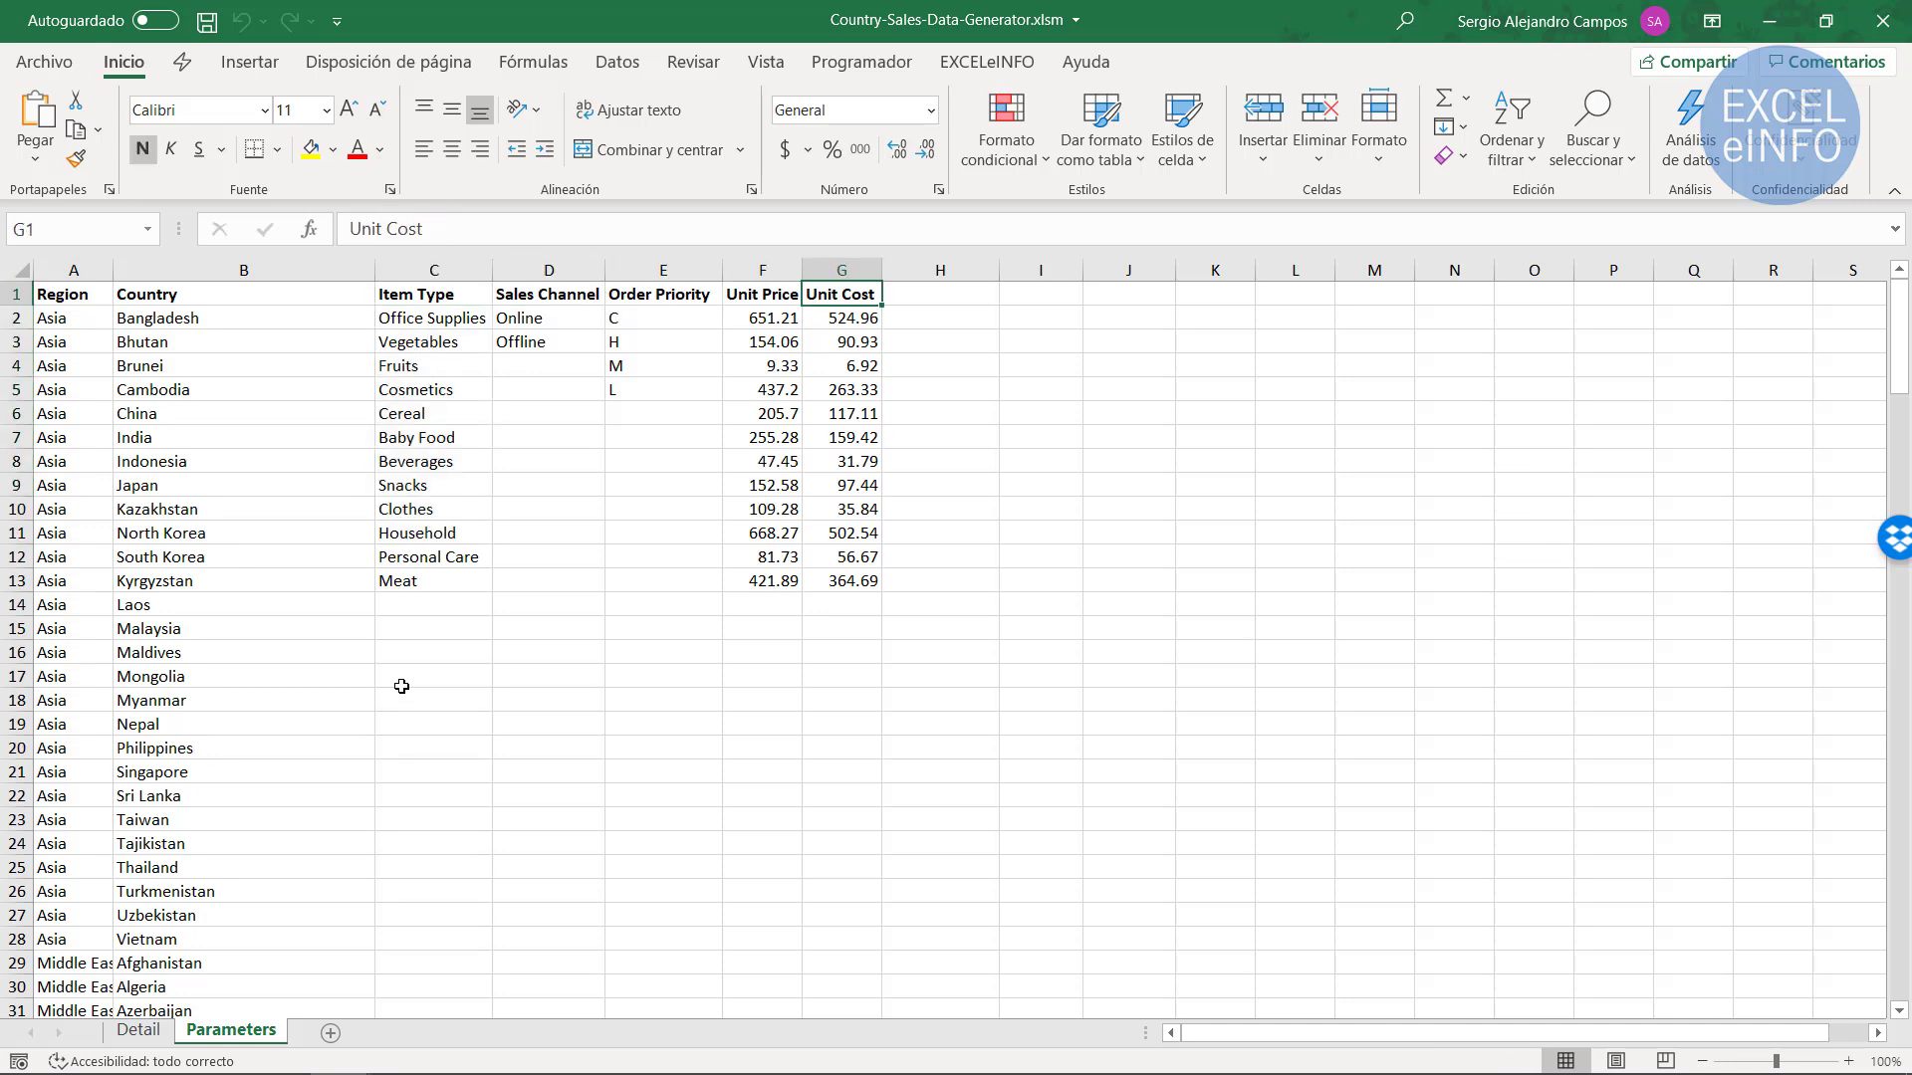
key(Left)
key(Left)
key(Left)
key(Left)
key(Down)
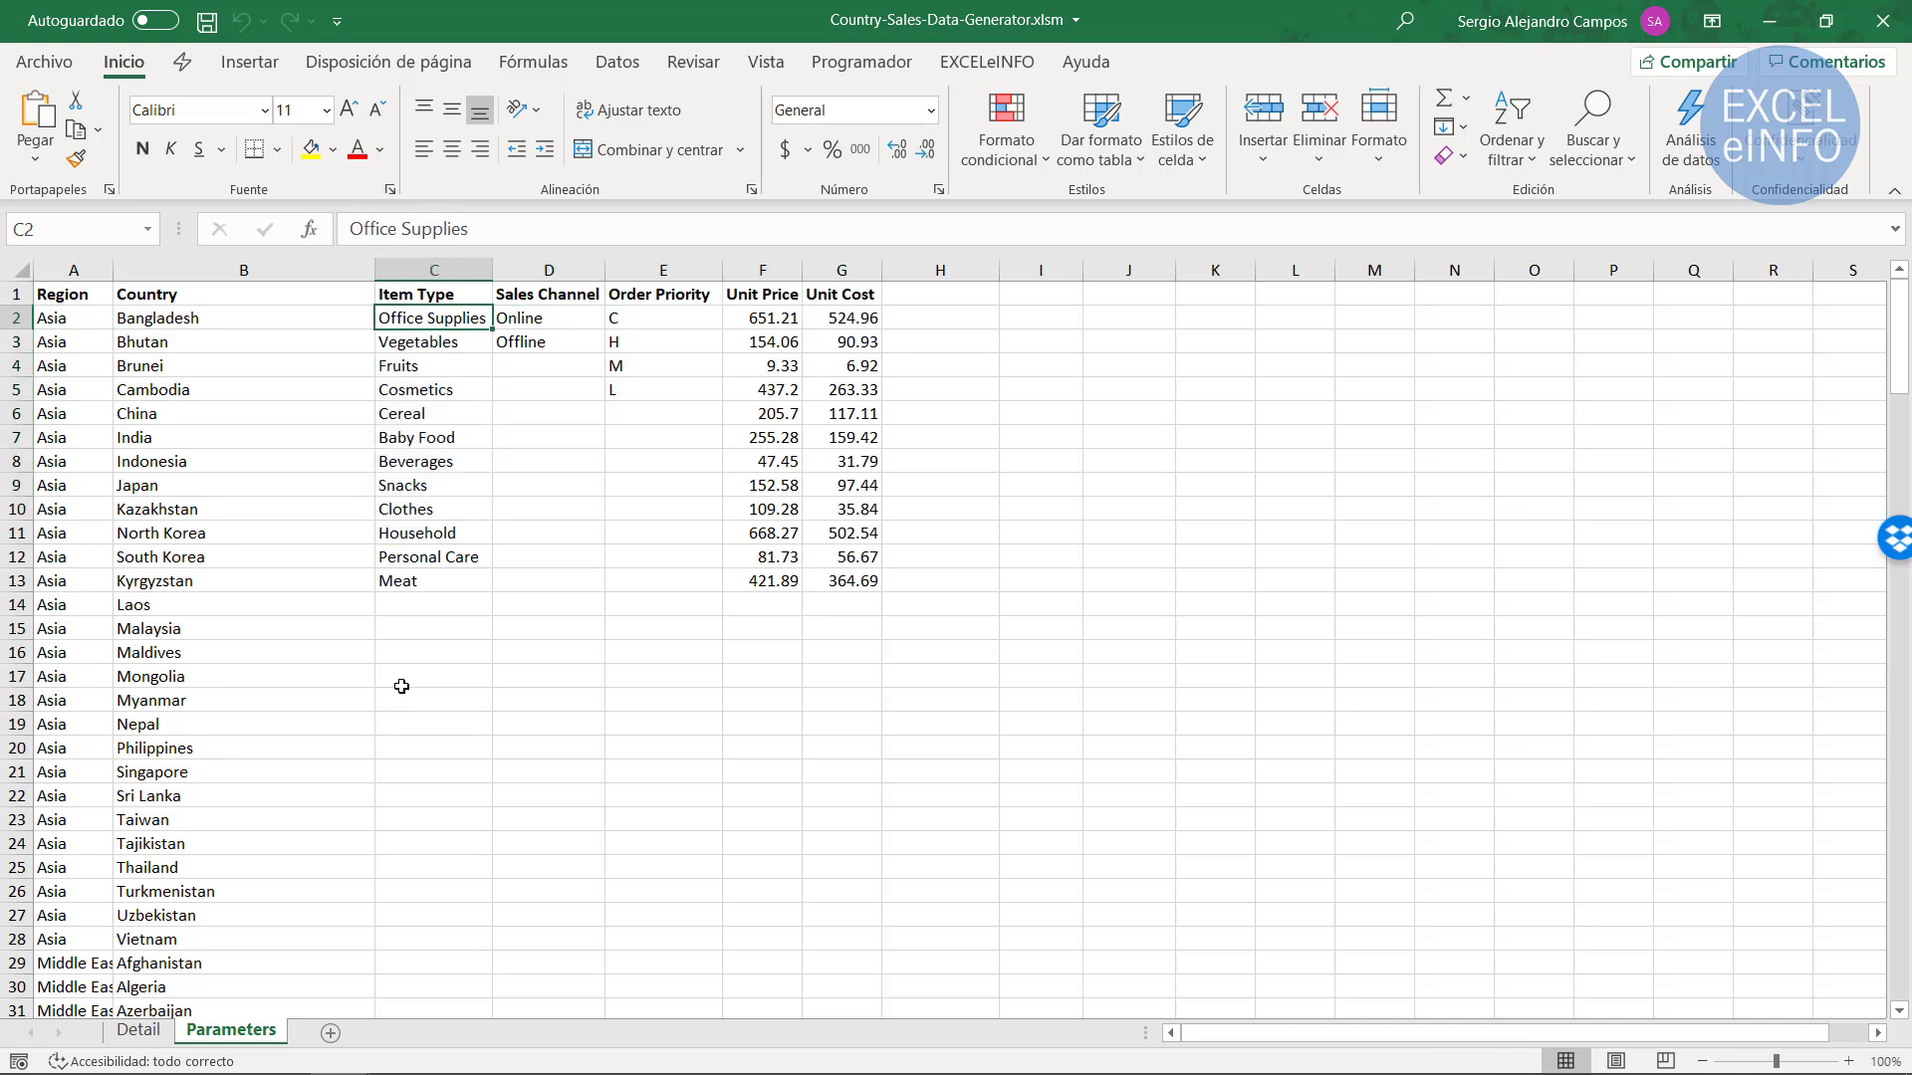
key(shift+Down)
key(shift+Down)
key(shift+Down)
key(shift+Down)
key(Up)
key(Down)
key(Right)
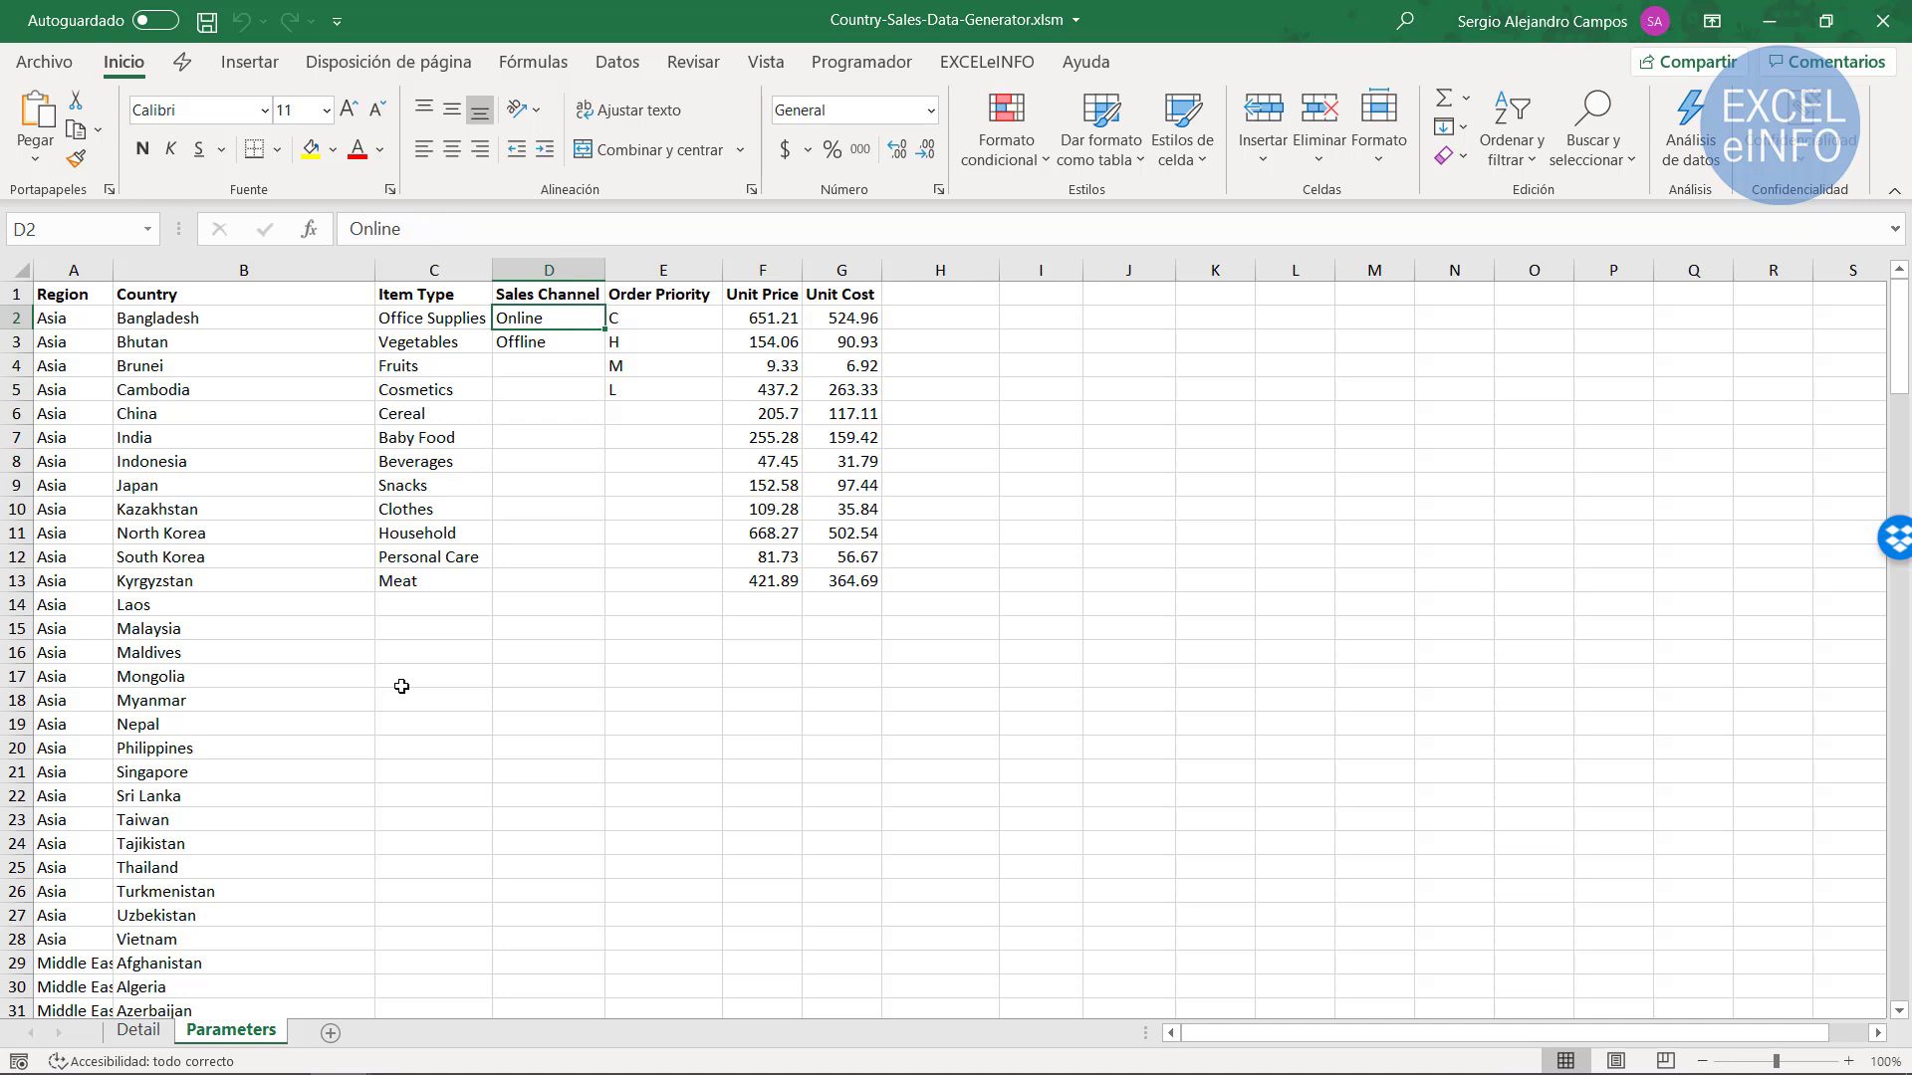
key(Right)
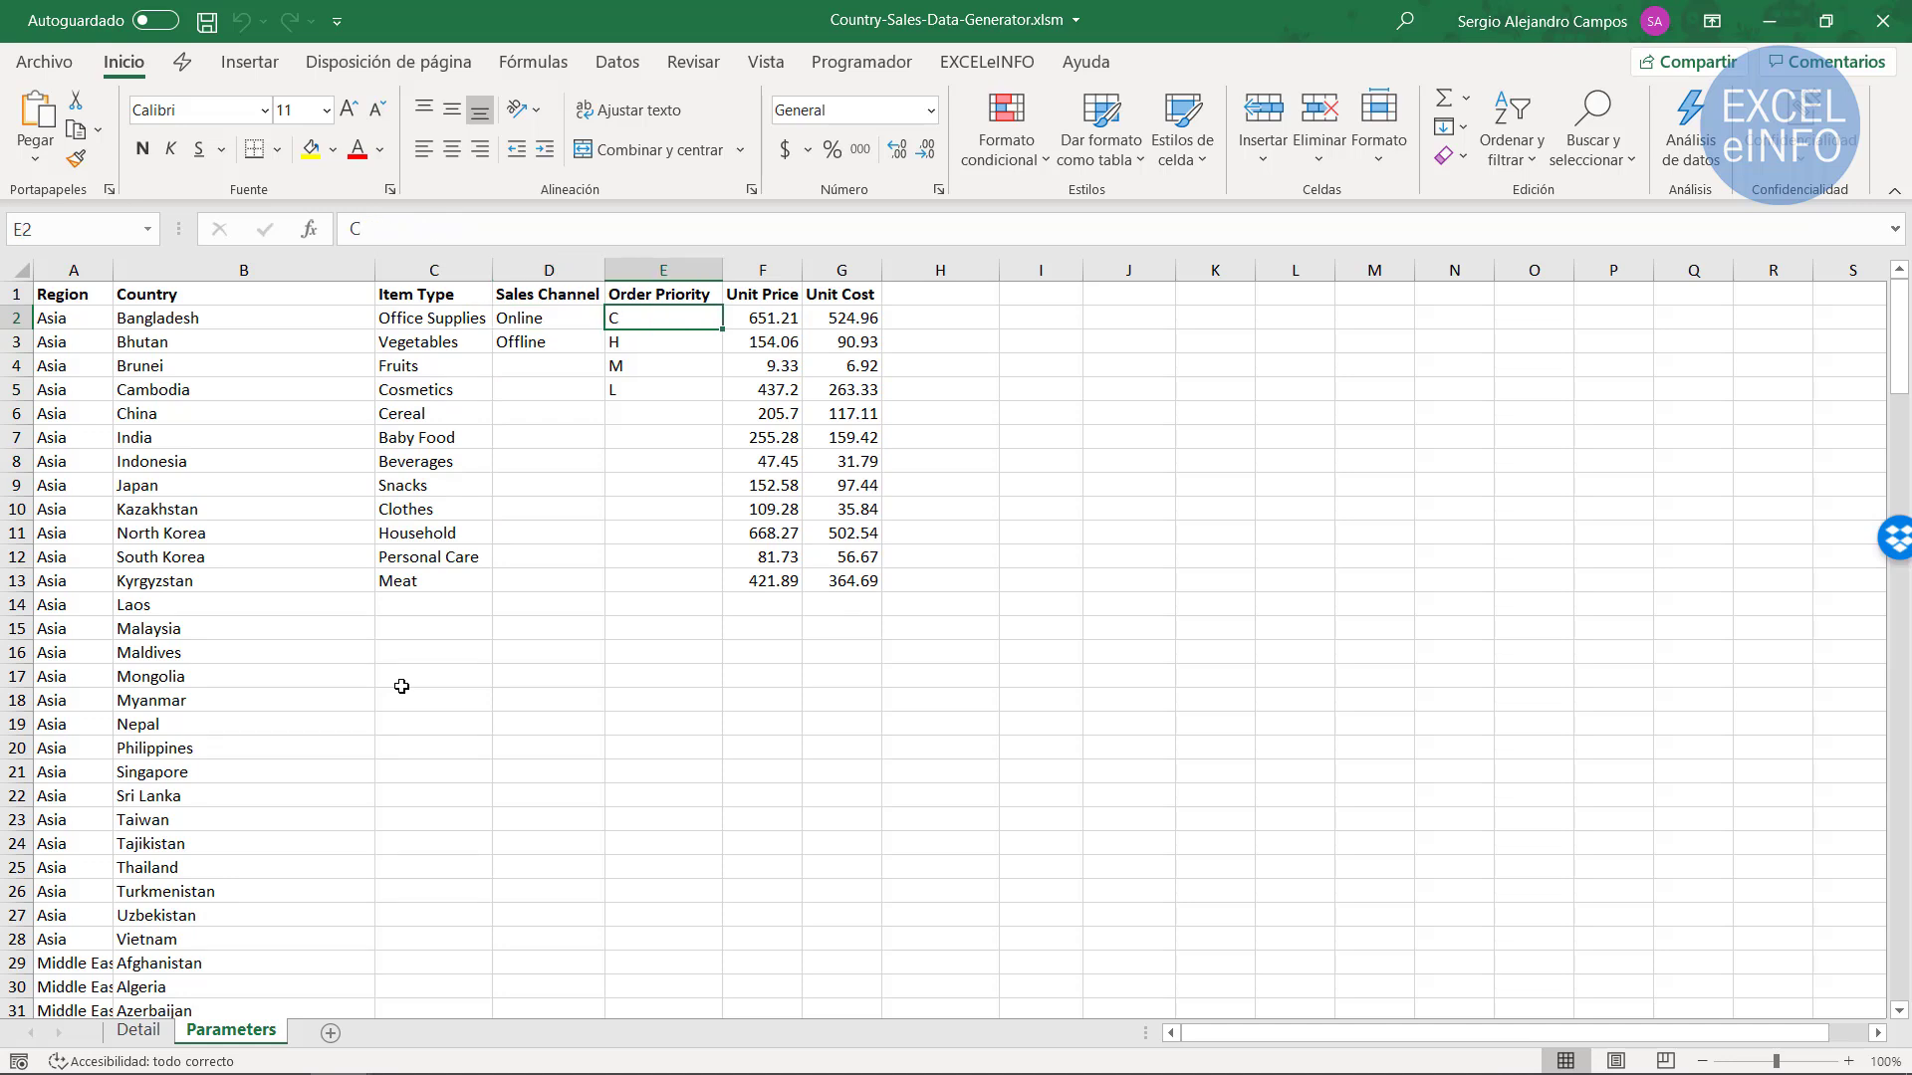
key(Right)
key(Right)
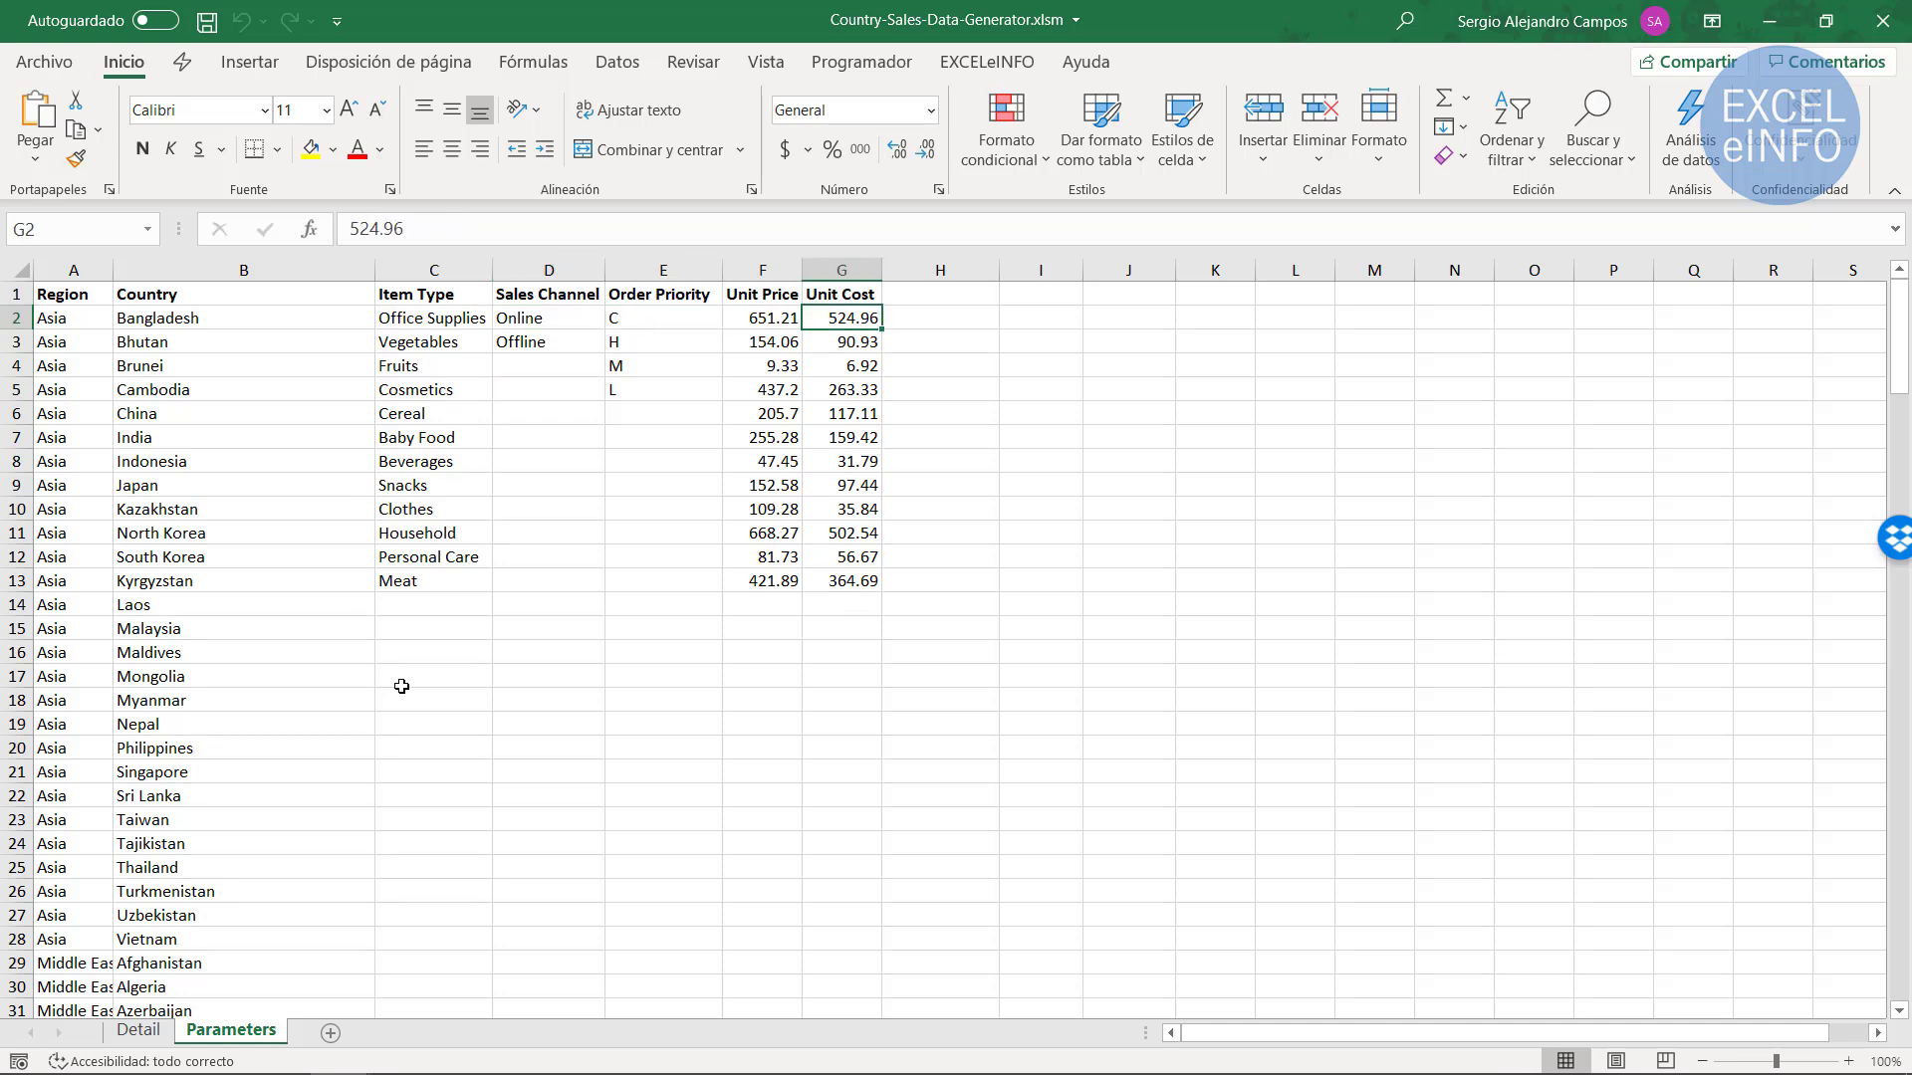
key(Left)
key(Left)
key(Left)
key(Left)
key(Up)
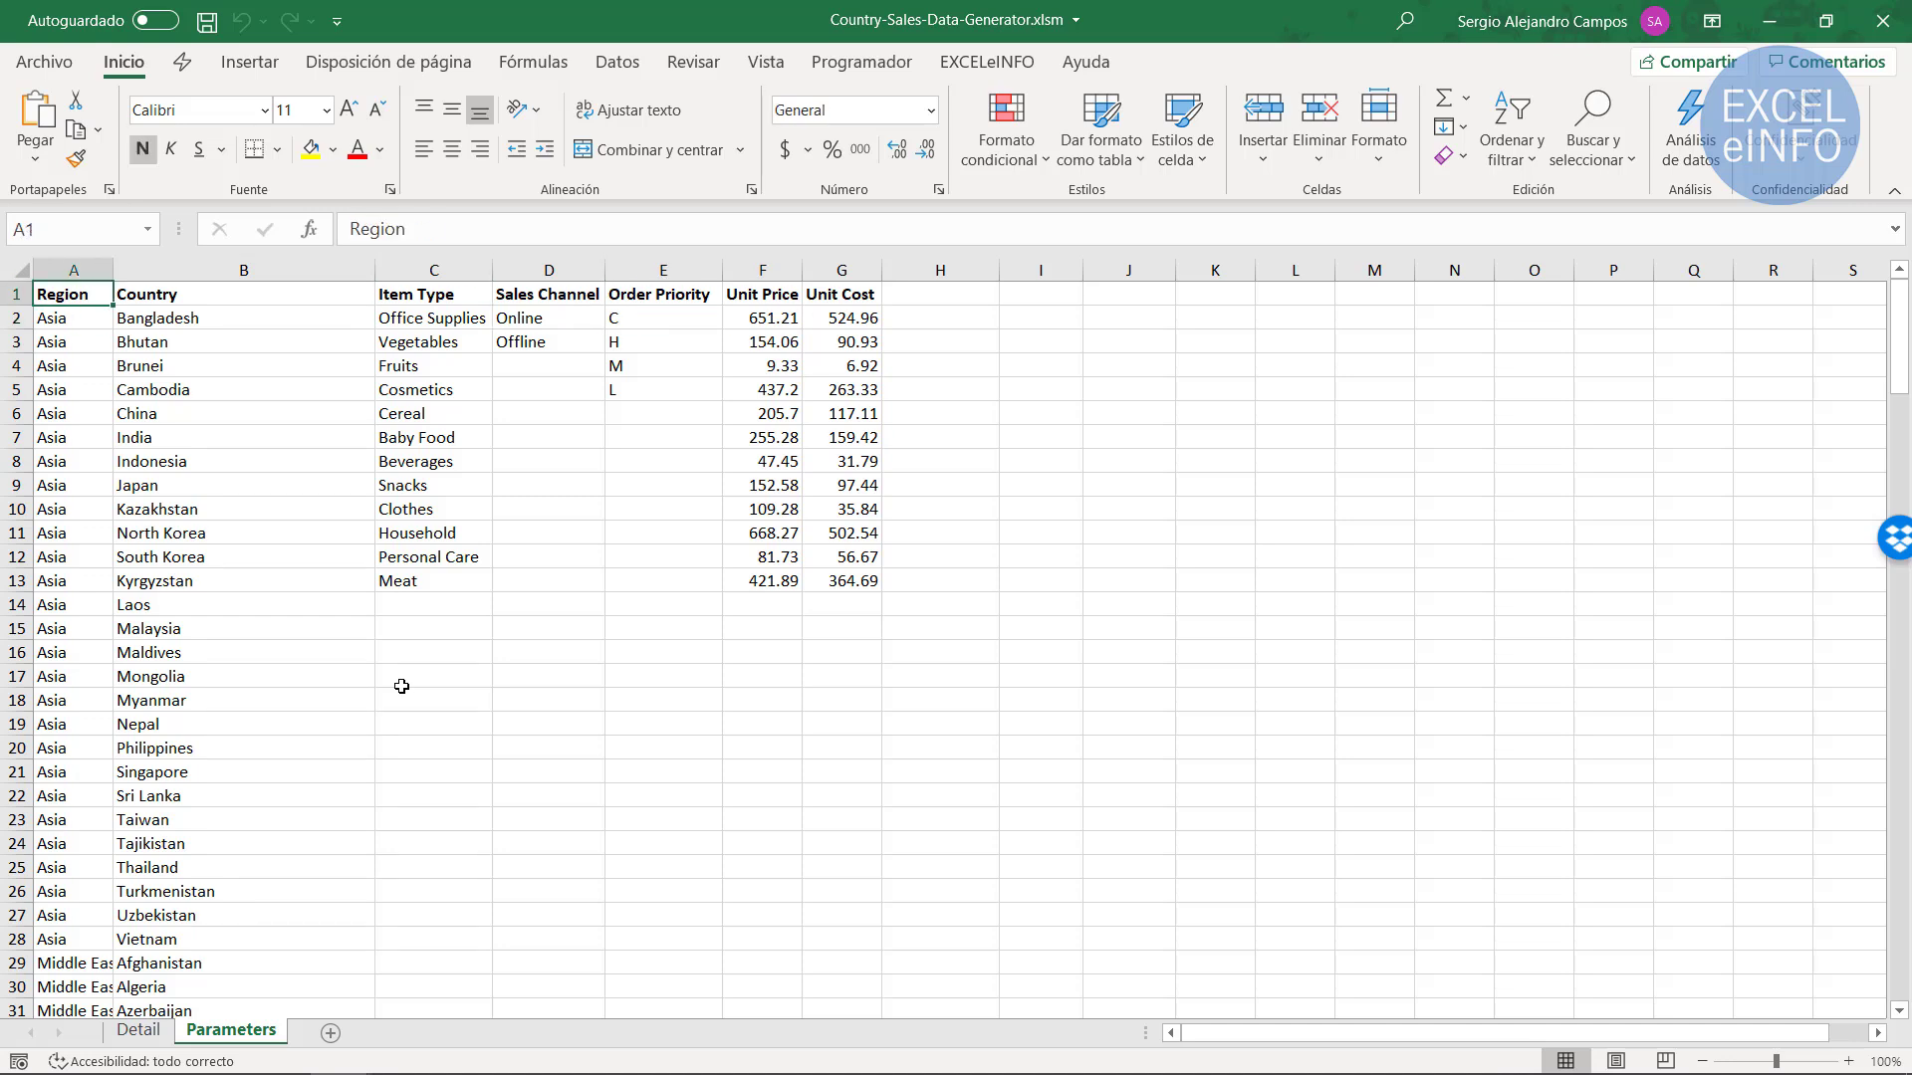
key(ctrl+Page_Up)
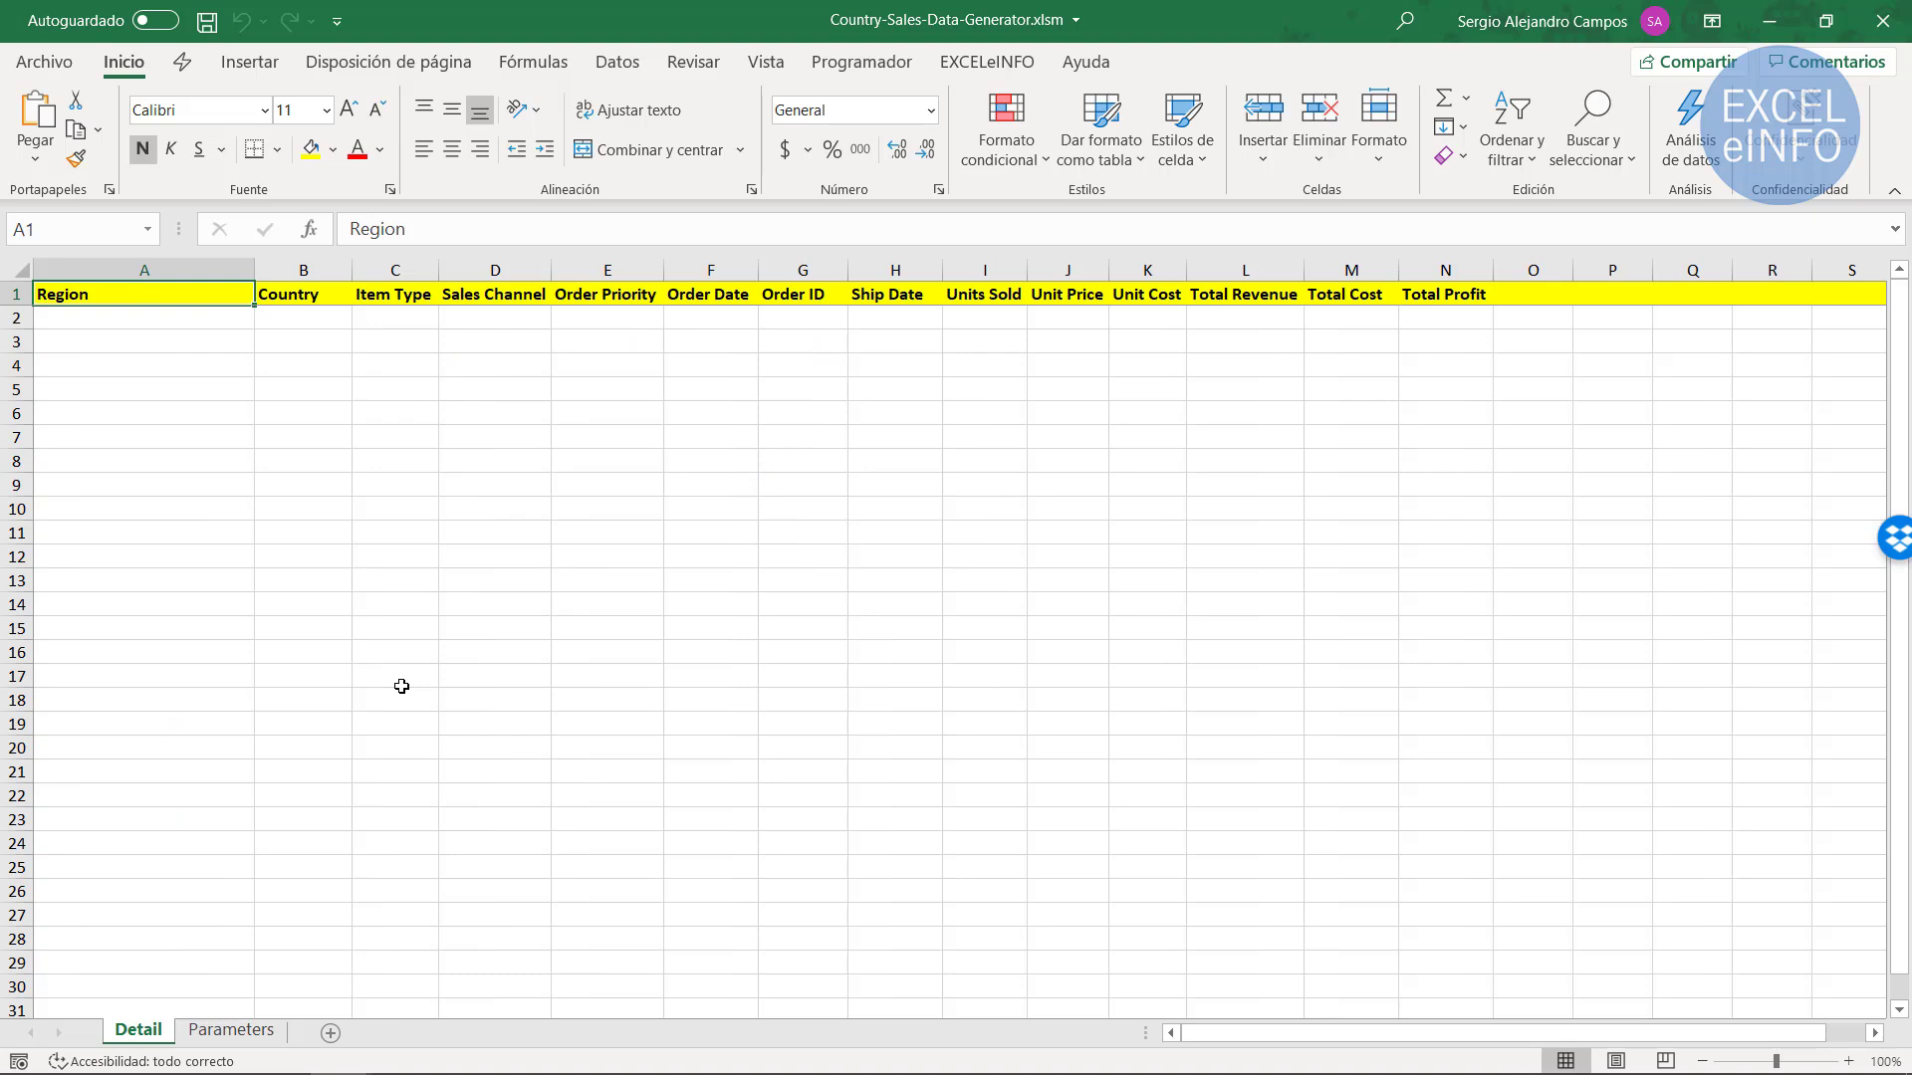
Open the Visual Basic editor and locate the NumRecords = 100 line in the CountrySales macro
click(858, 63)
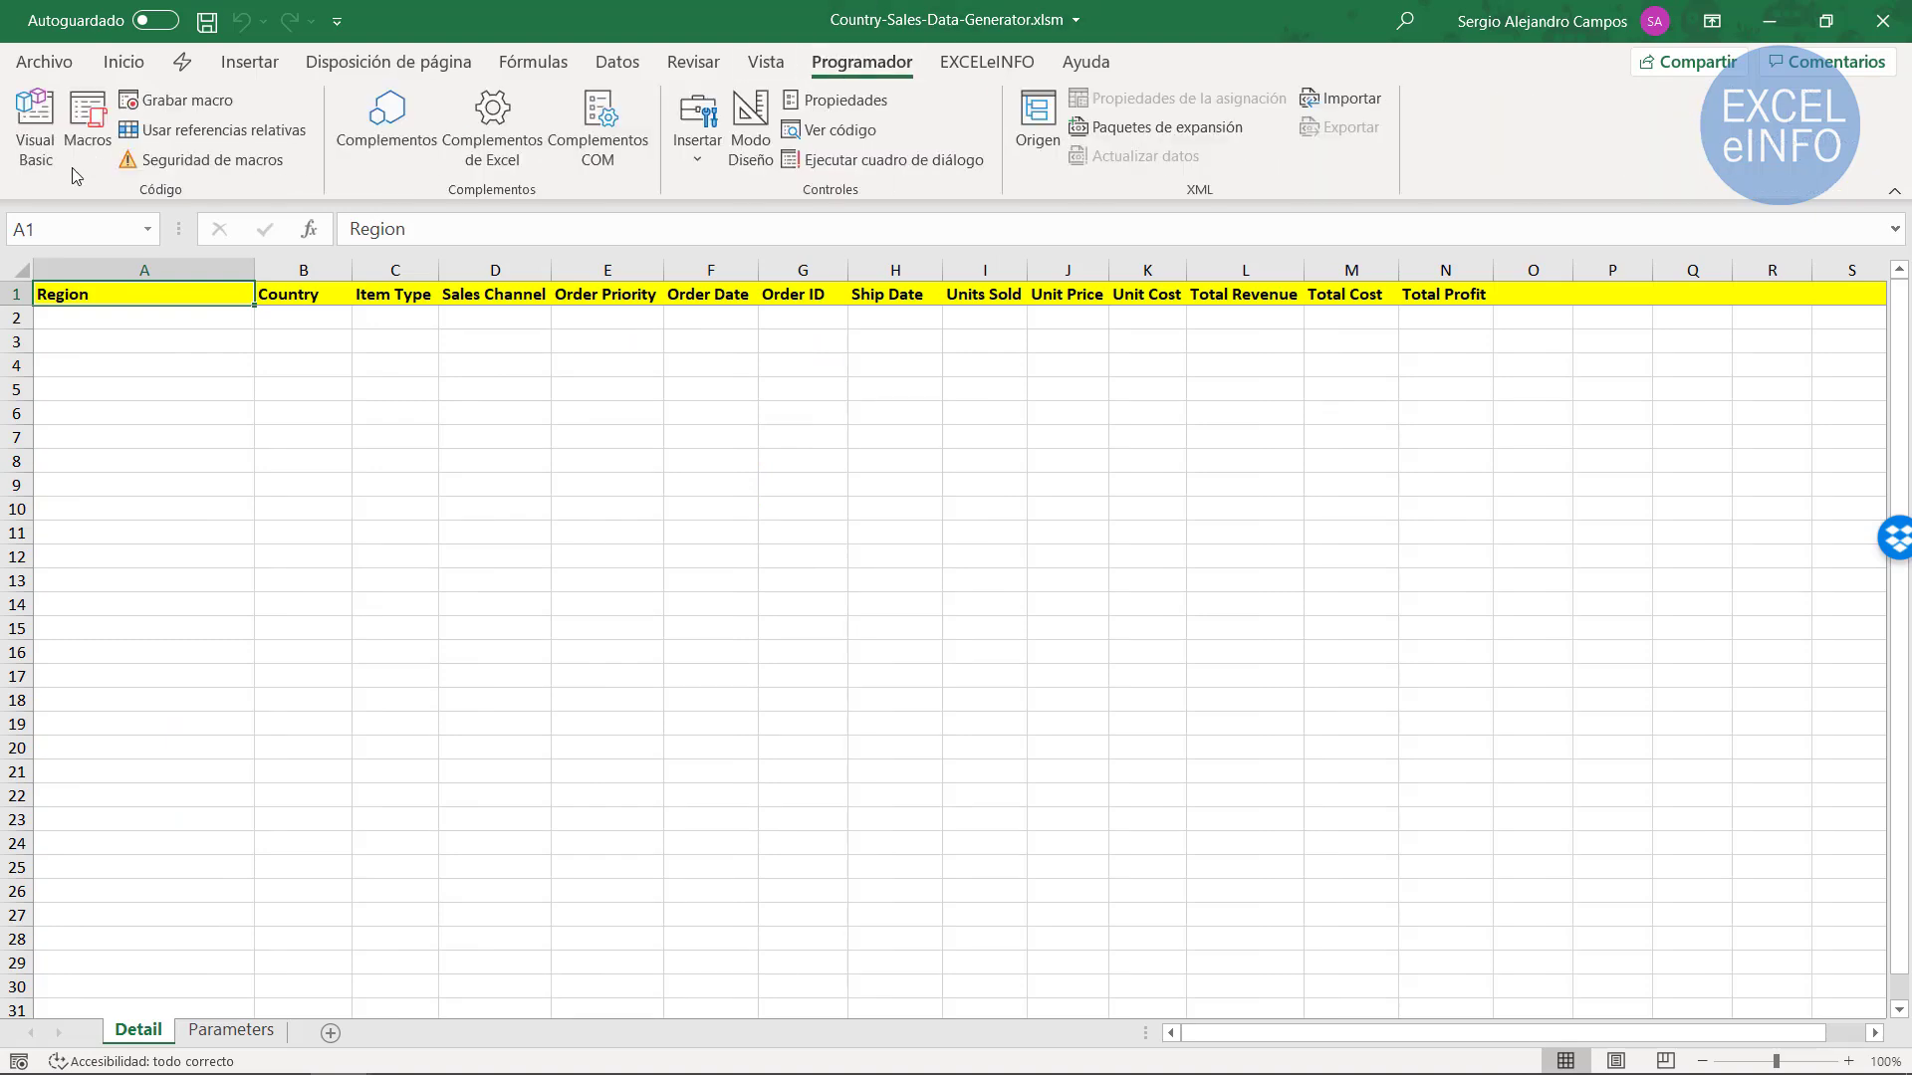
click(38, 149)
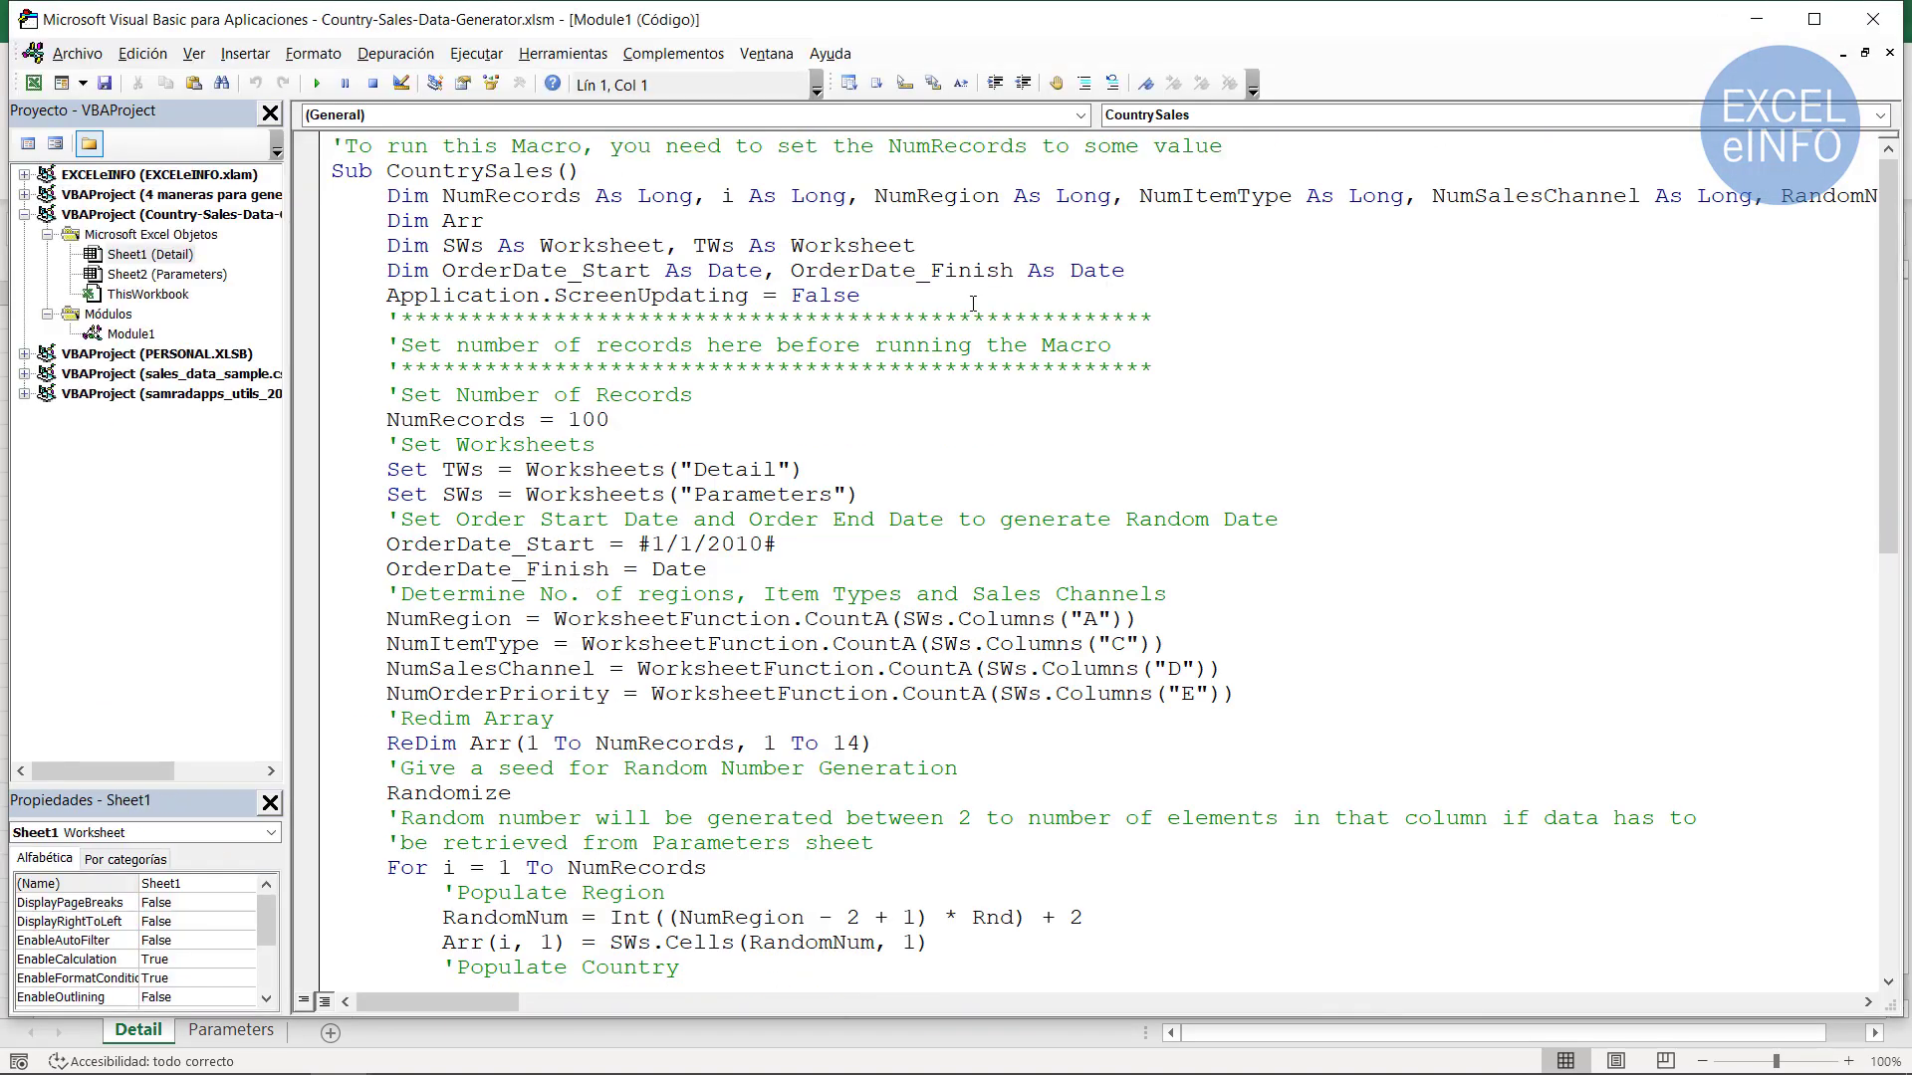
double_click(490, 195)
double_click(468, 170)
key(End)
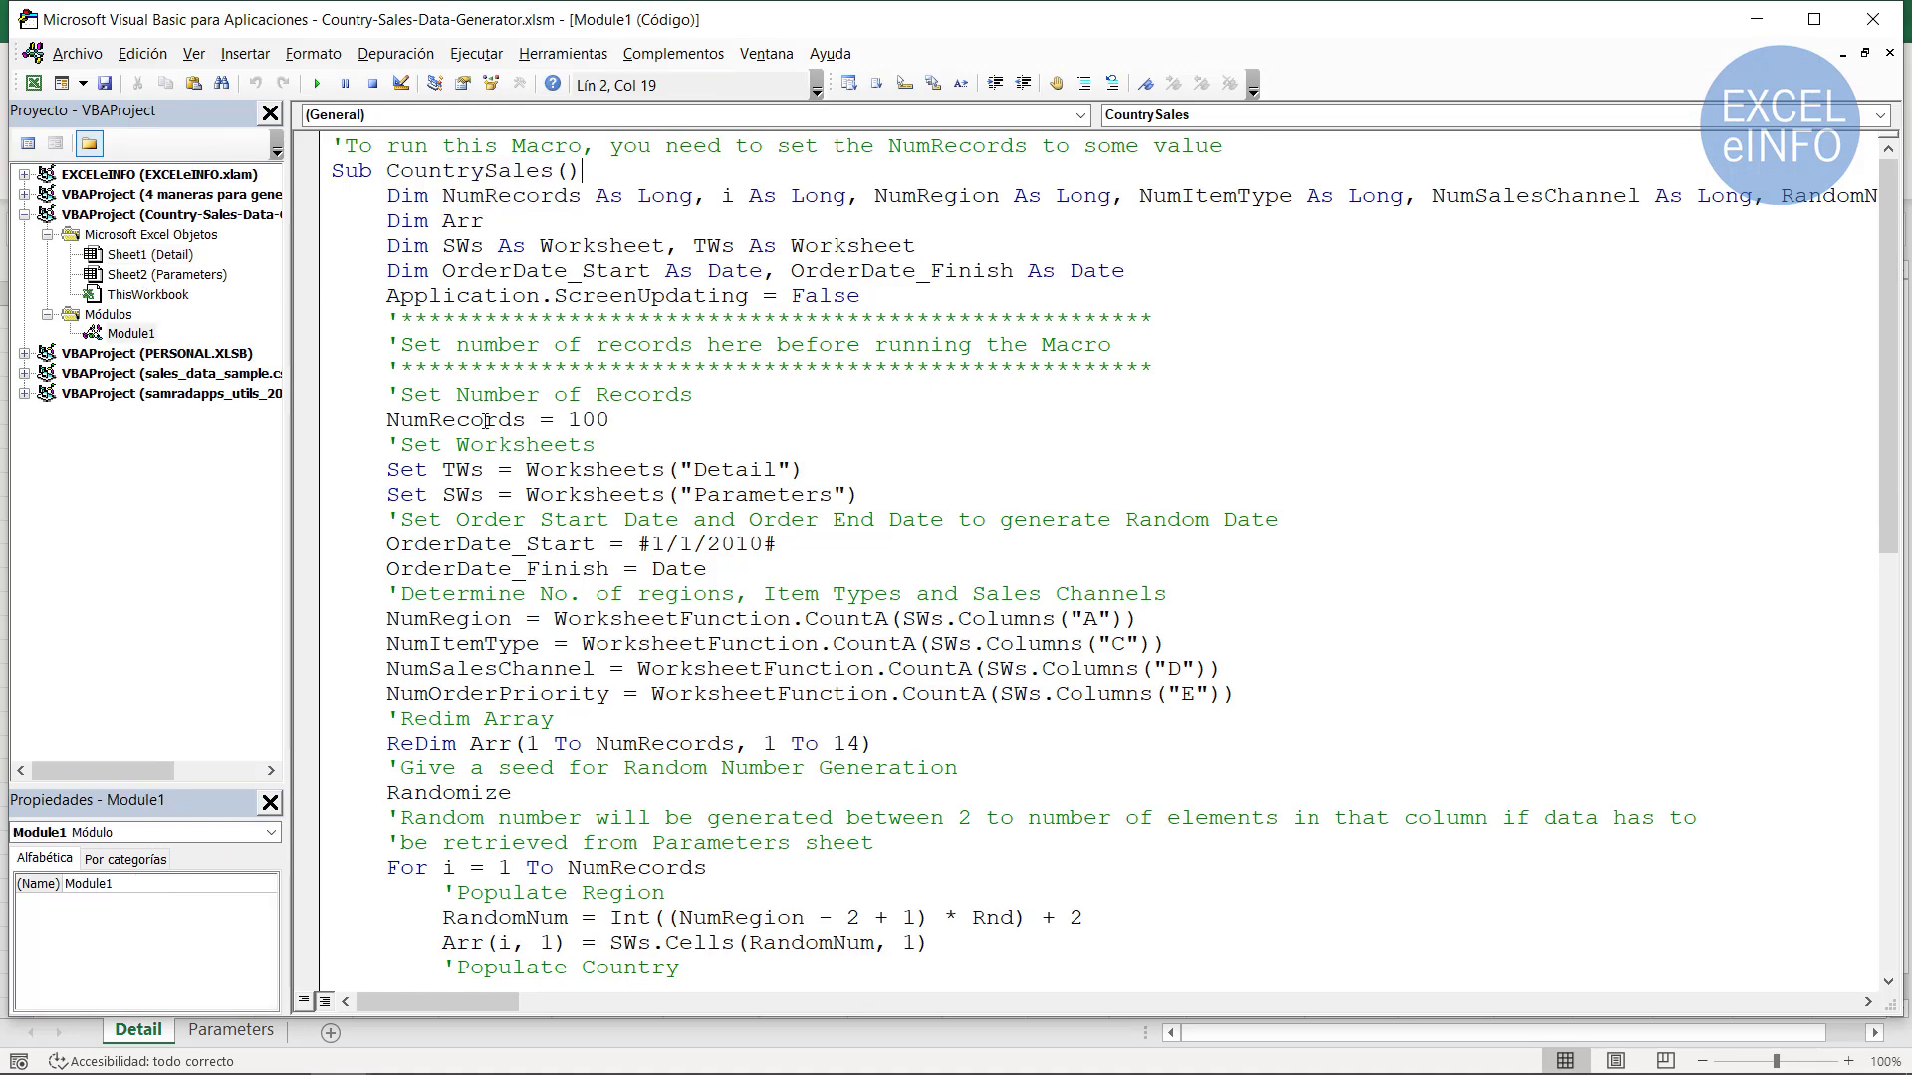
double_click(485, 422)
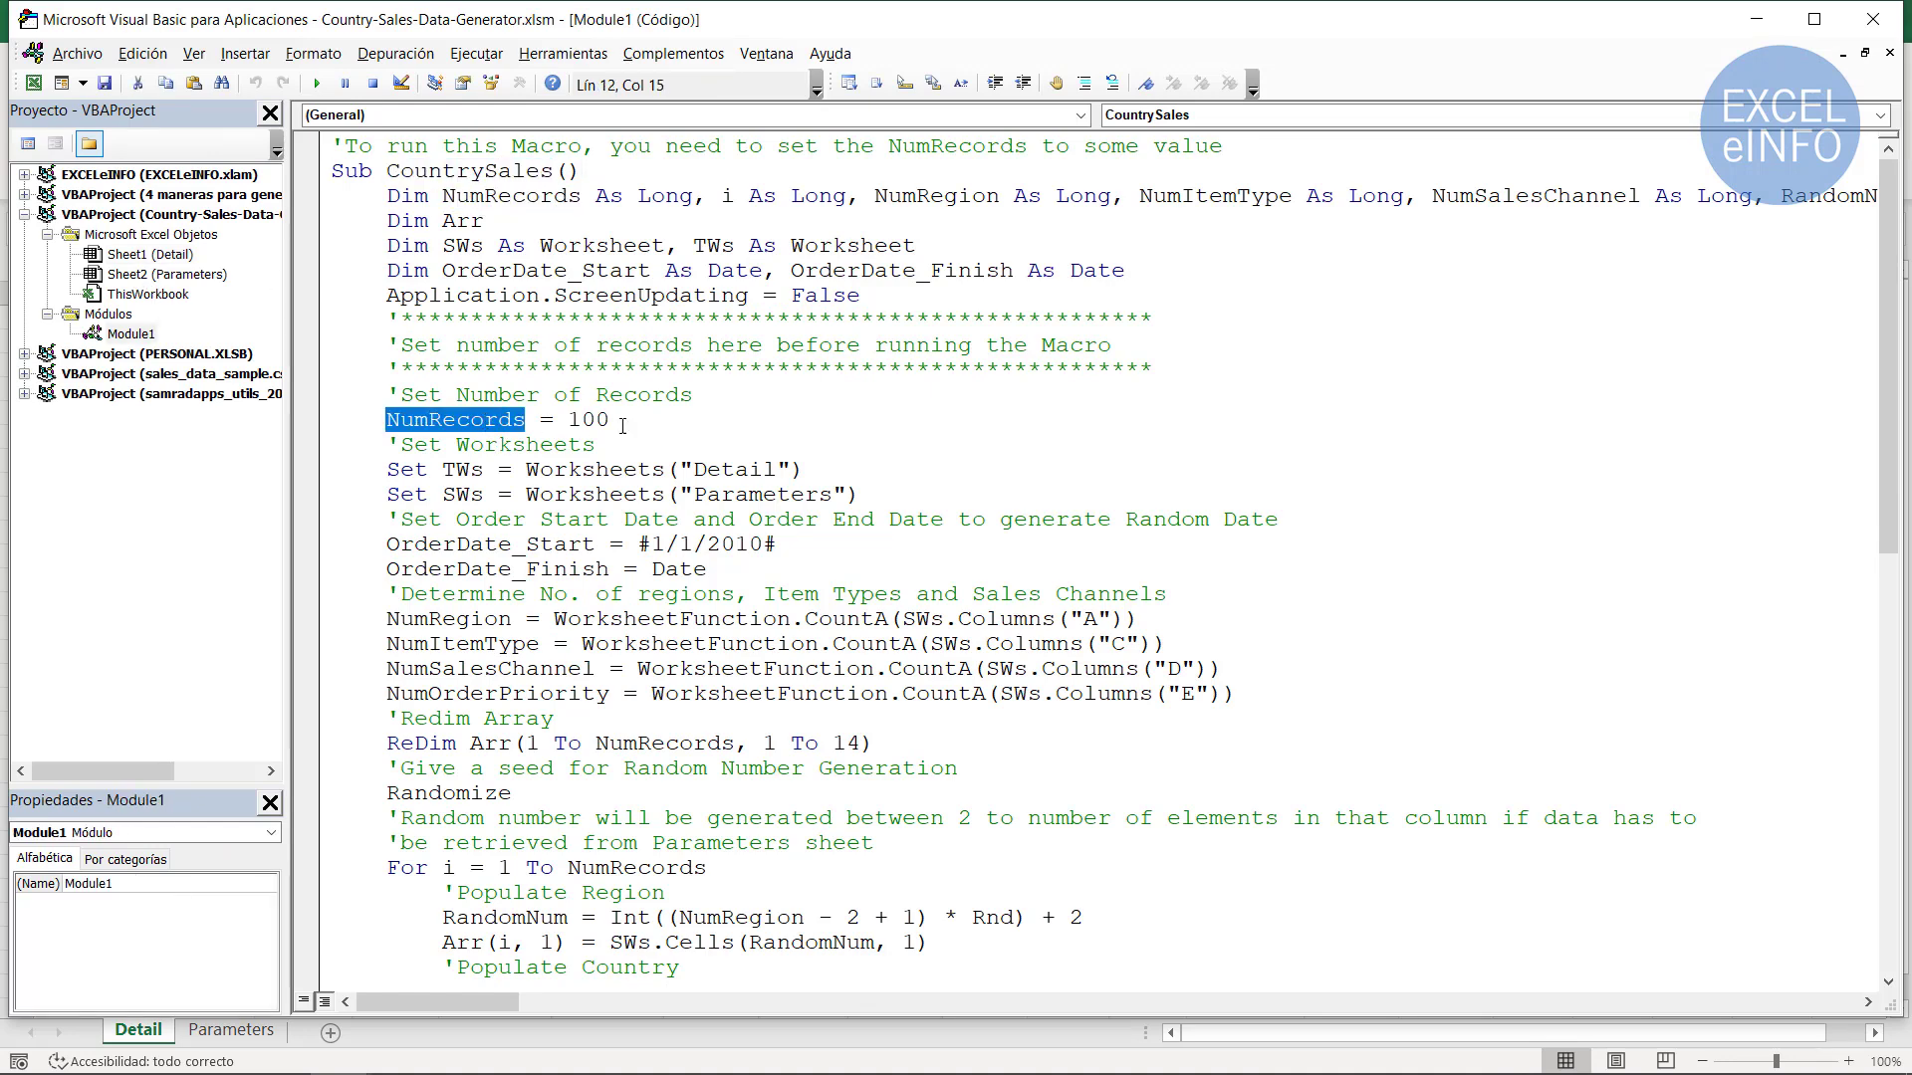
double_click(588, 420)
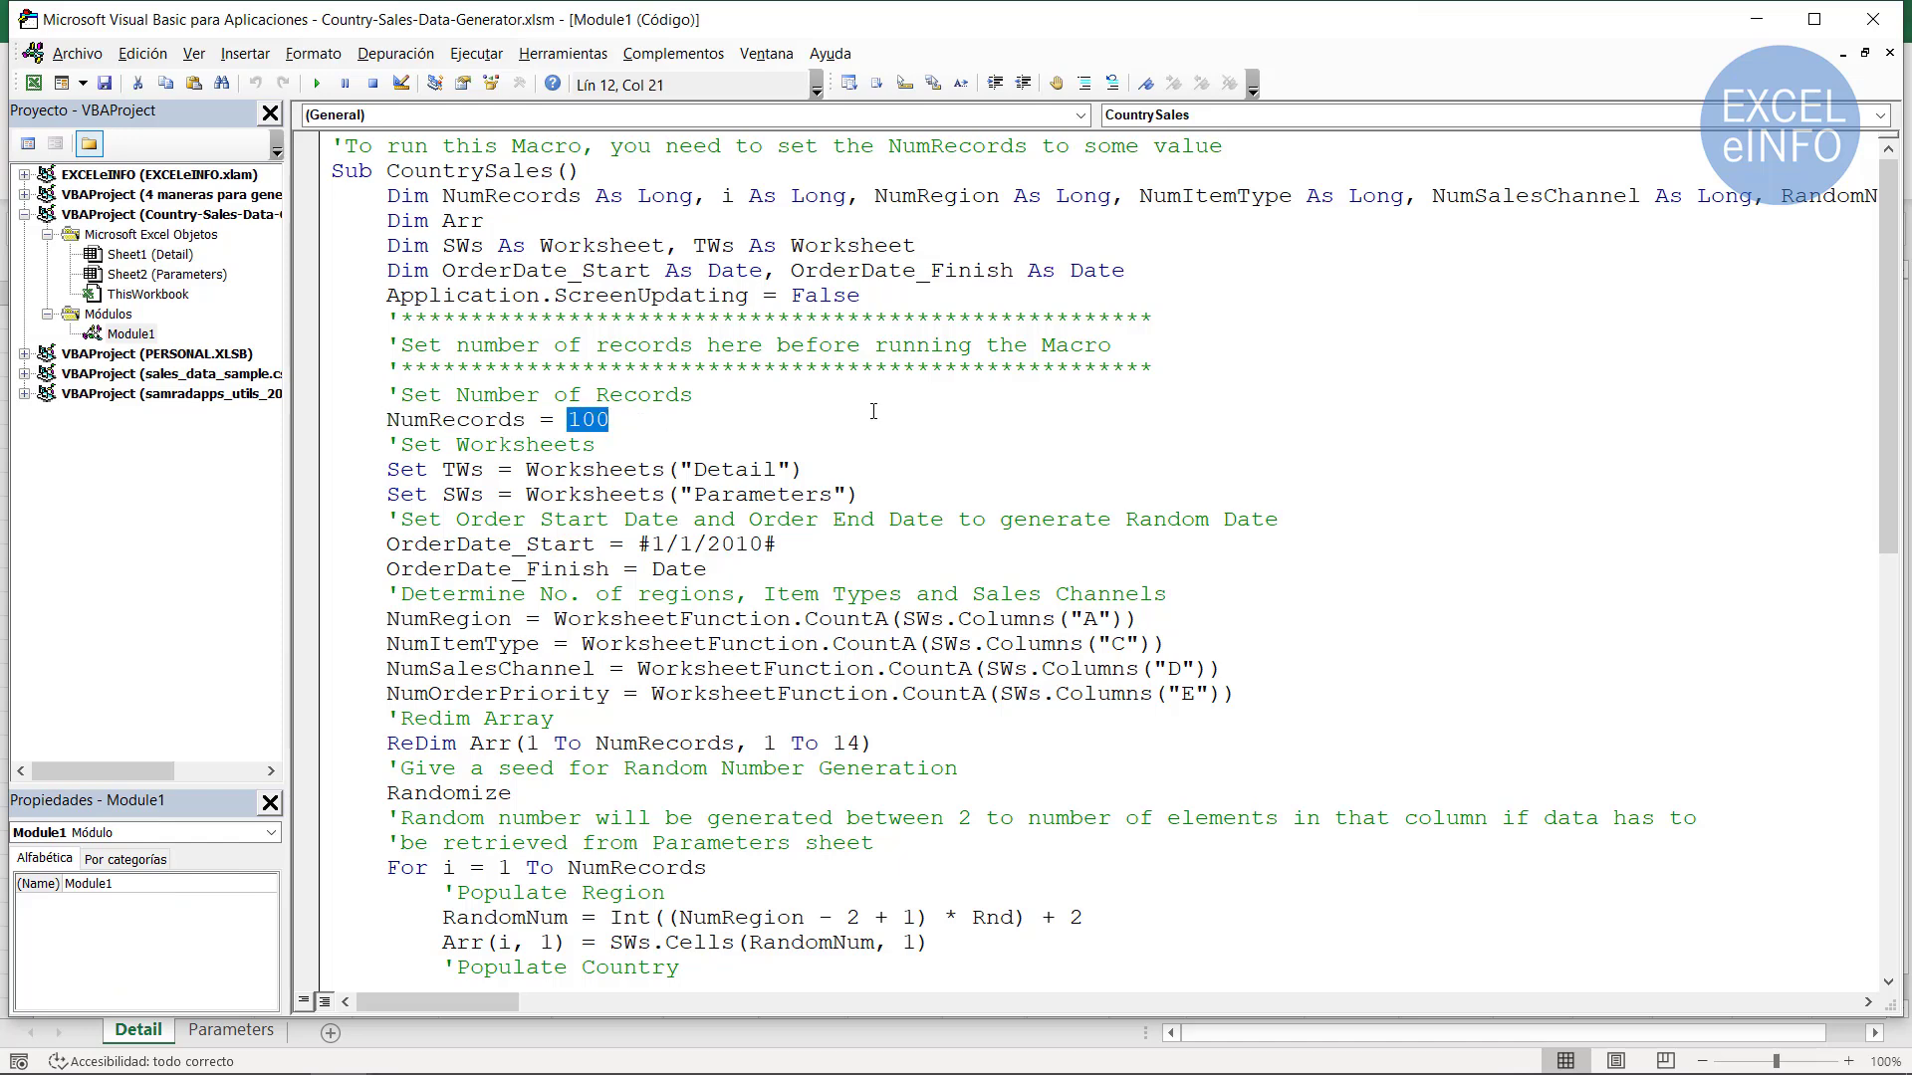
Change NumRecords to 10000 and run the CountrySales macro
double_click(829, 25)
click(1108, 461)
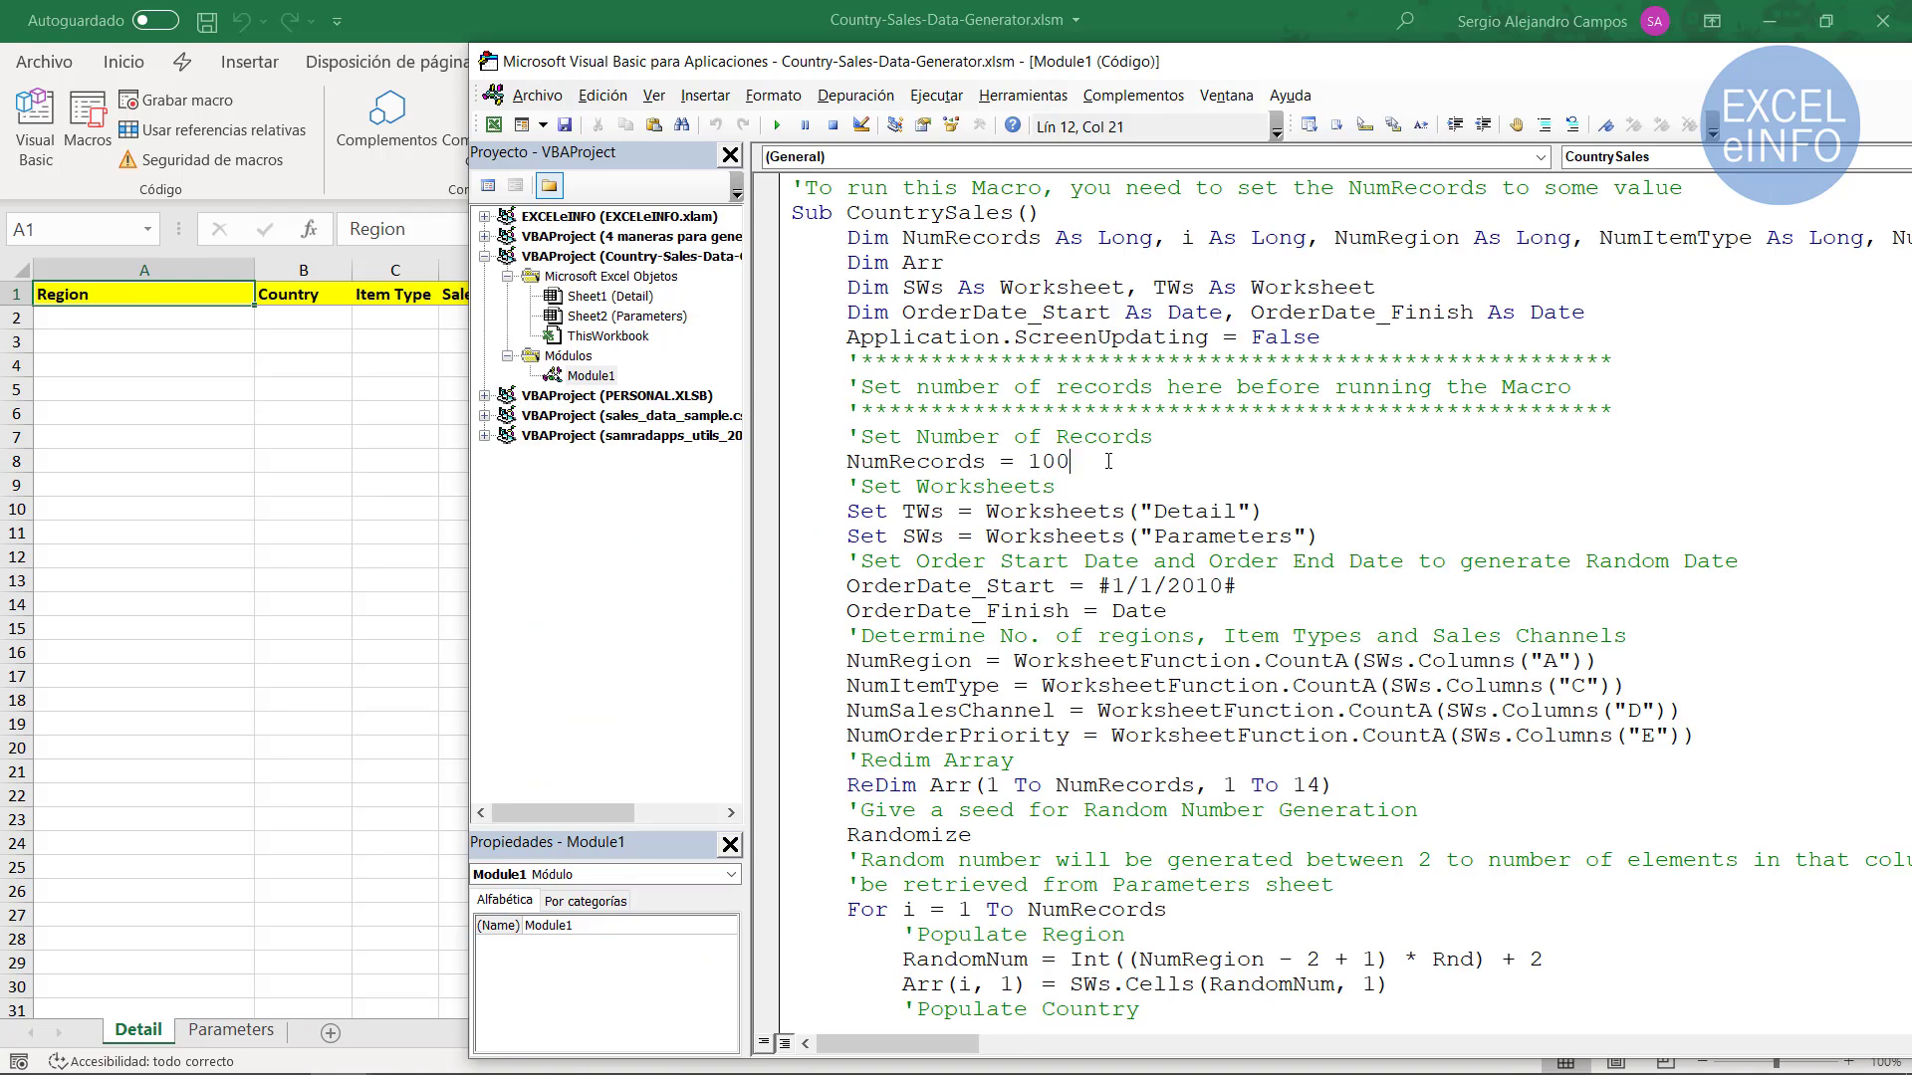
text(00)
click(778, 127)
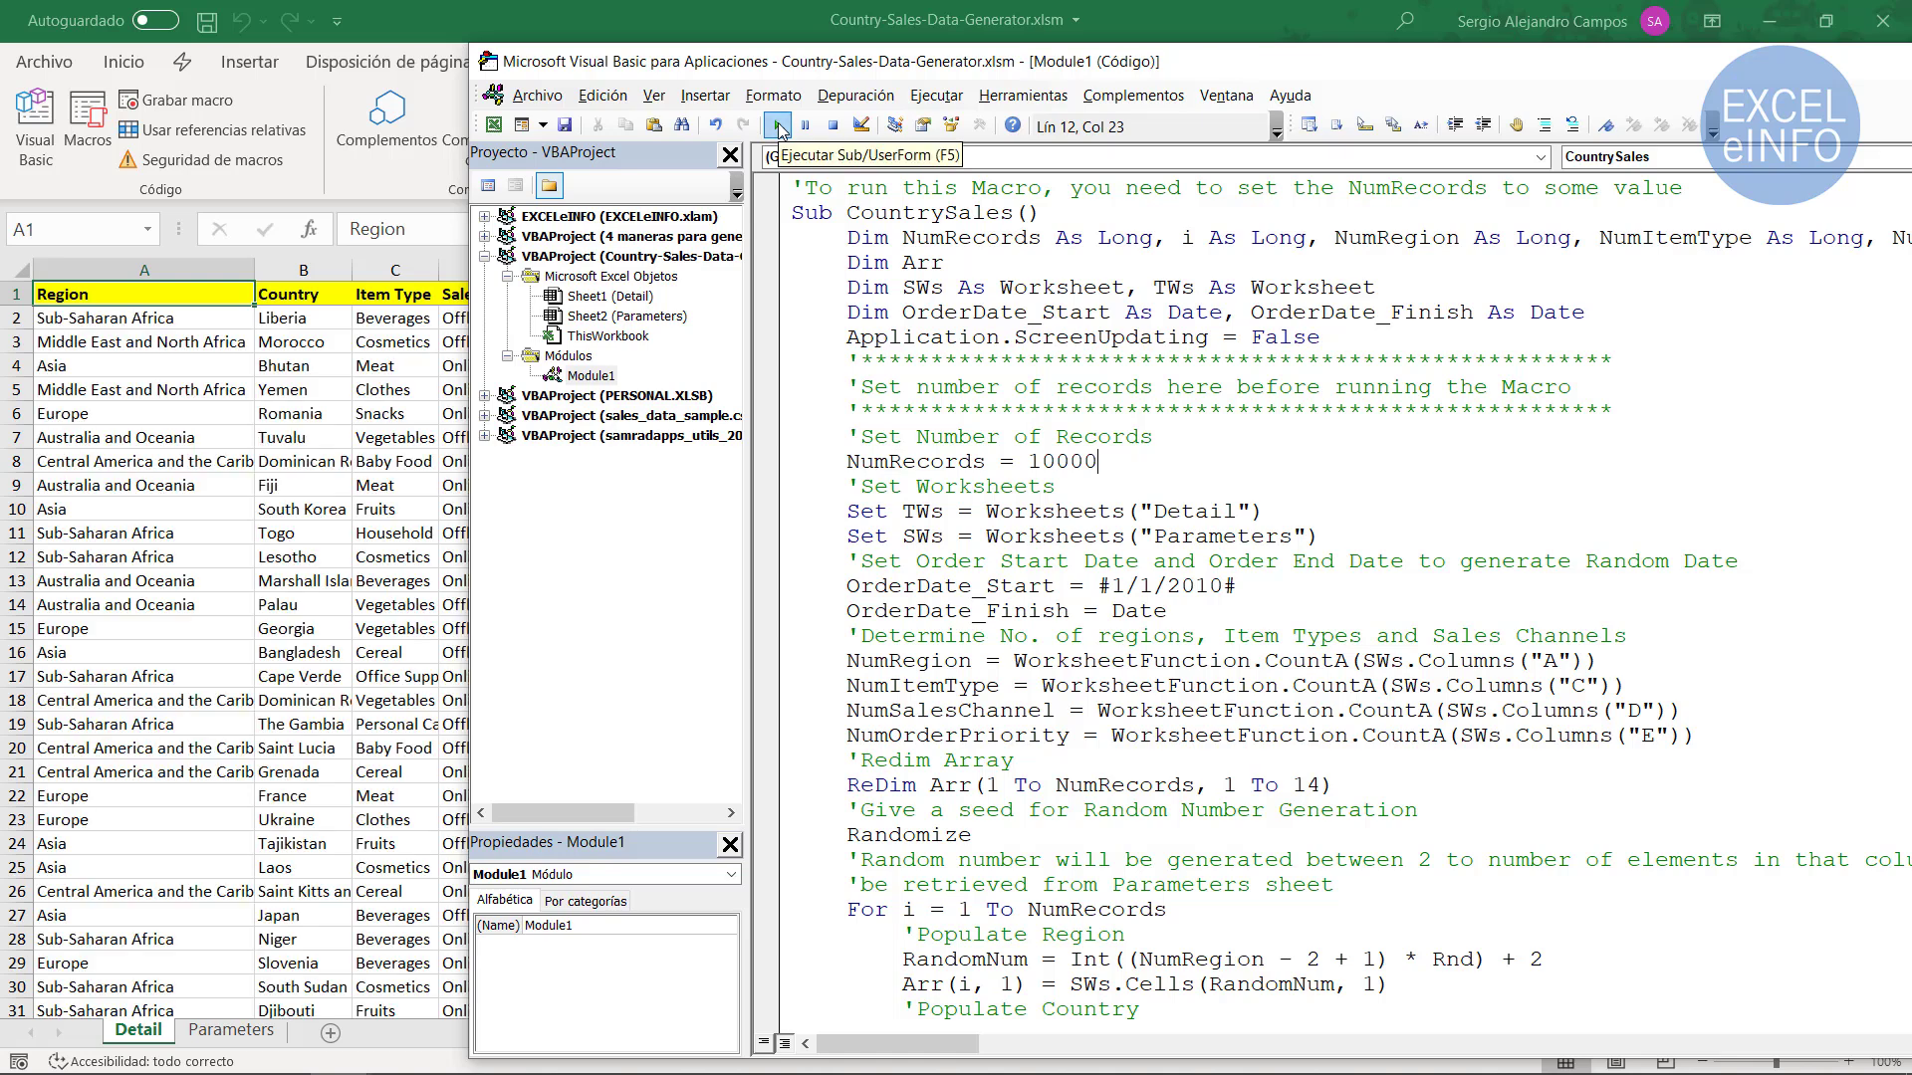
Verify the Detail sheet's data reaches row 10001, then check the Parameters sheet and return
click(168, 390)
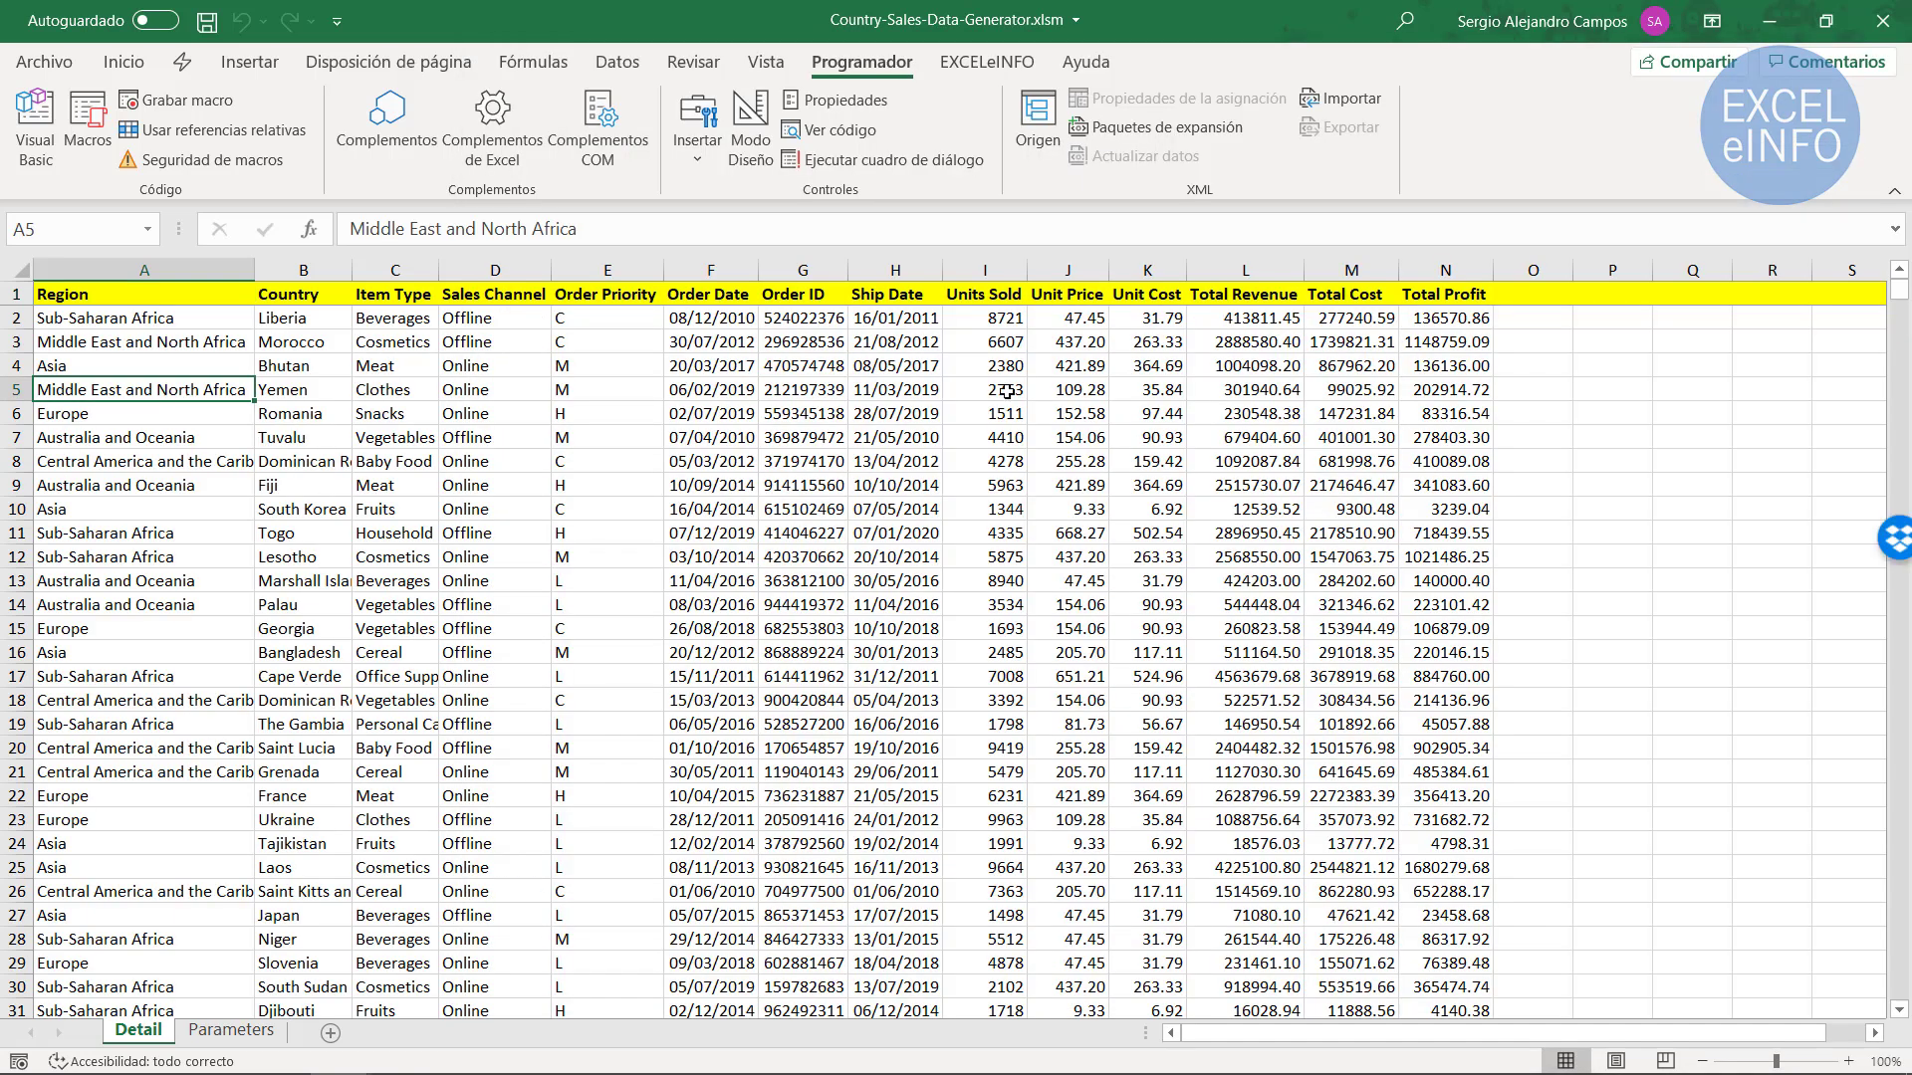
key(ctrl+Down)
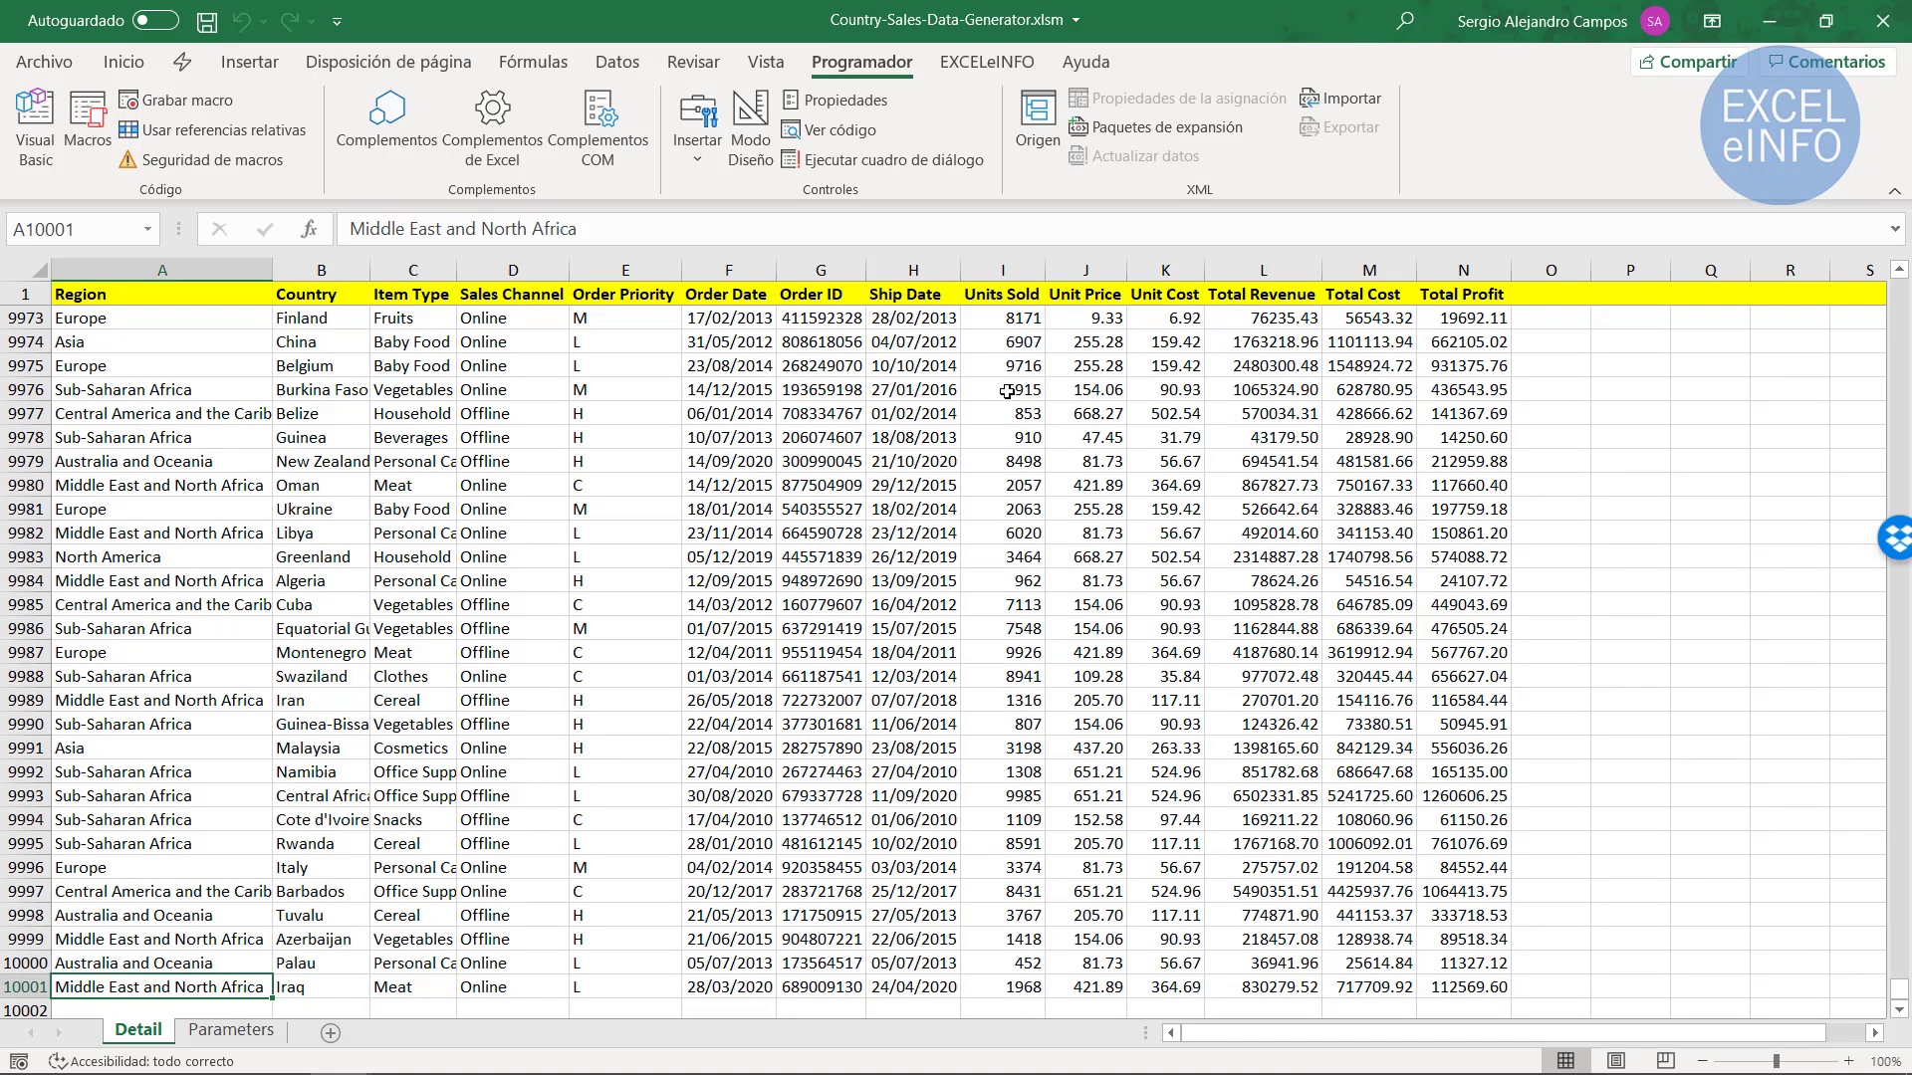
key(ctrl+Up)
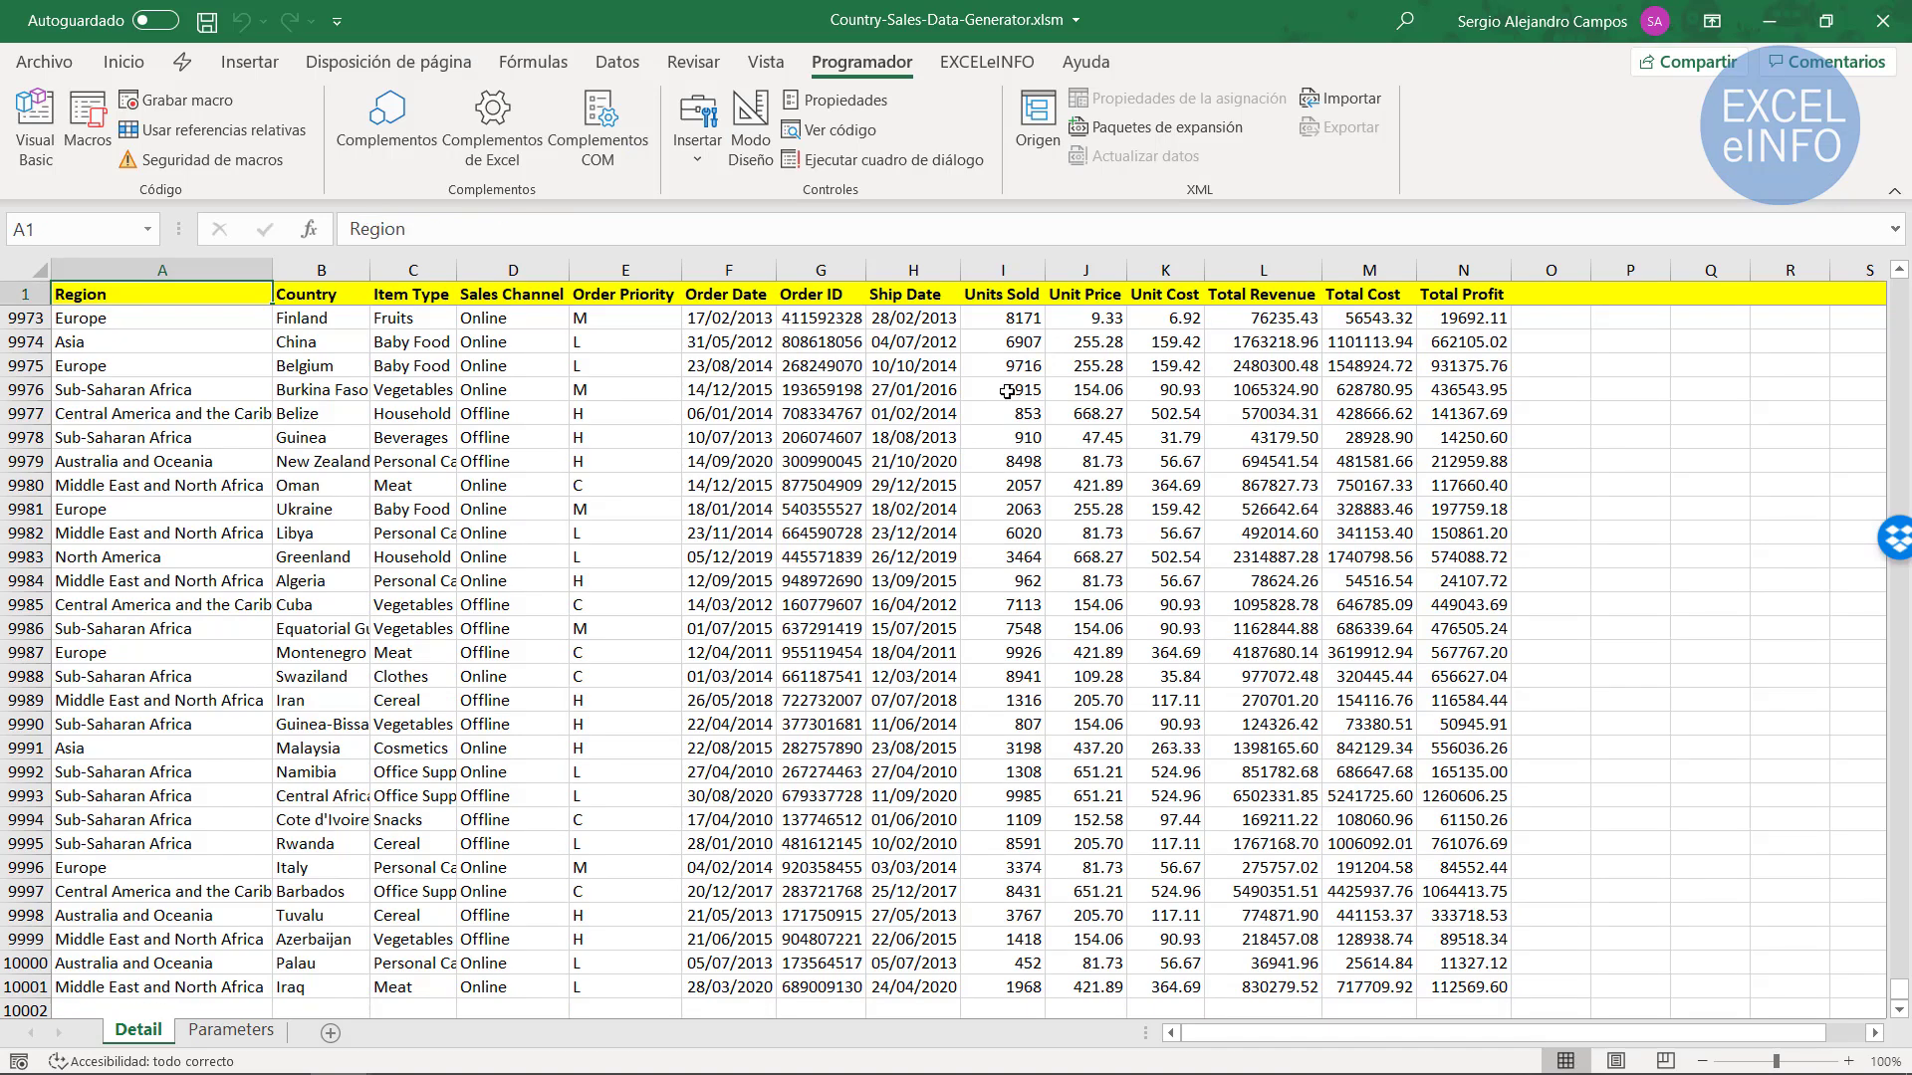
key(Down)
key(ctrl+Page_Down)
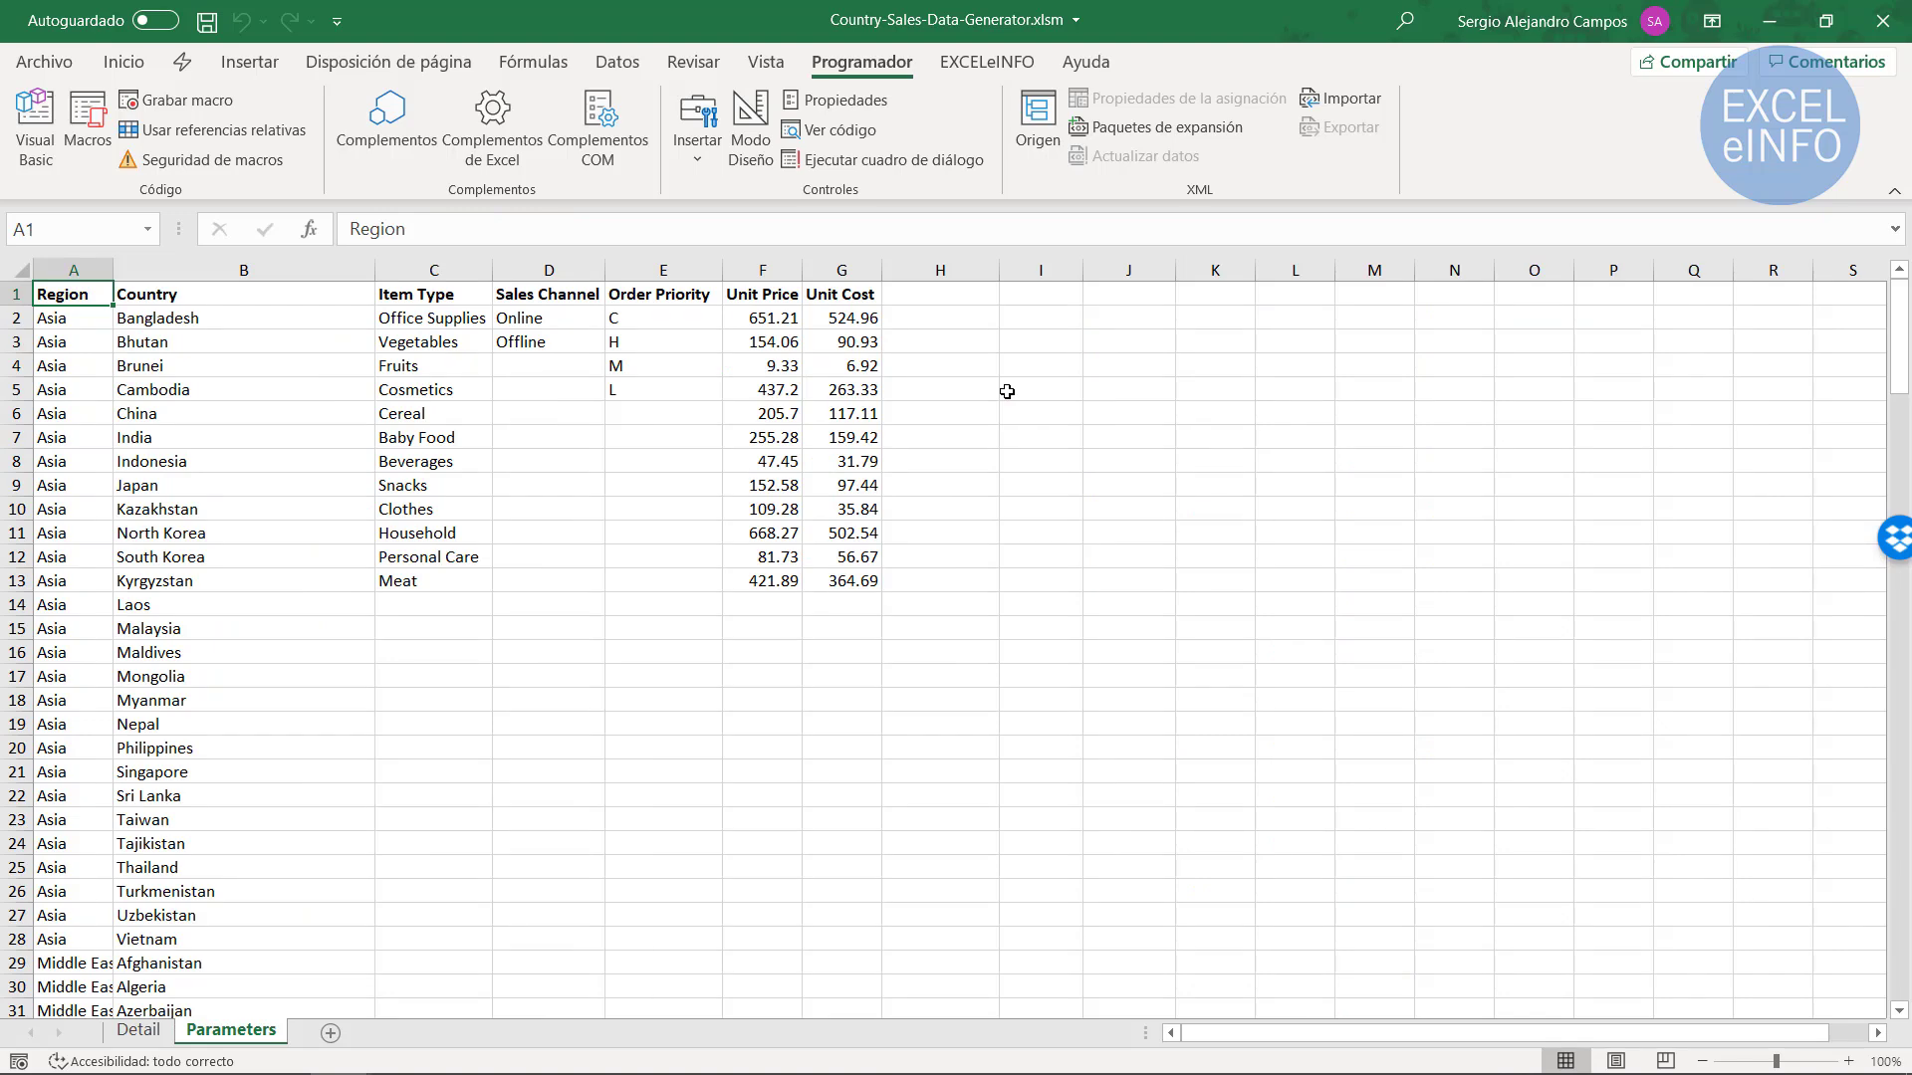
key(ctrl+Page_Up)
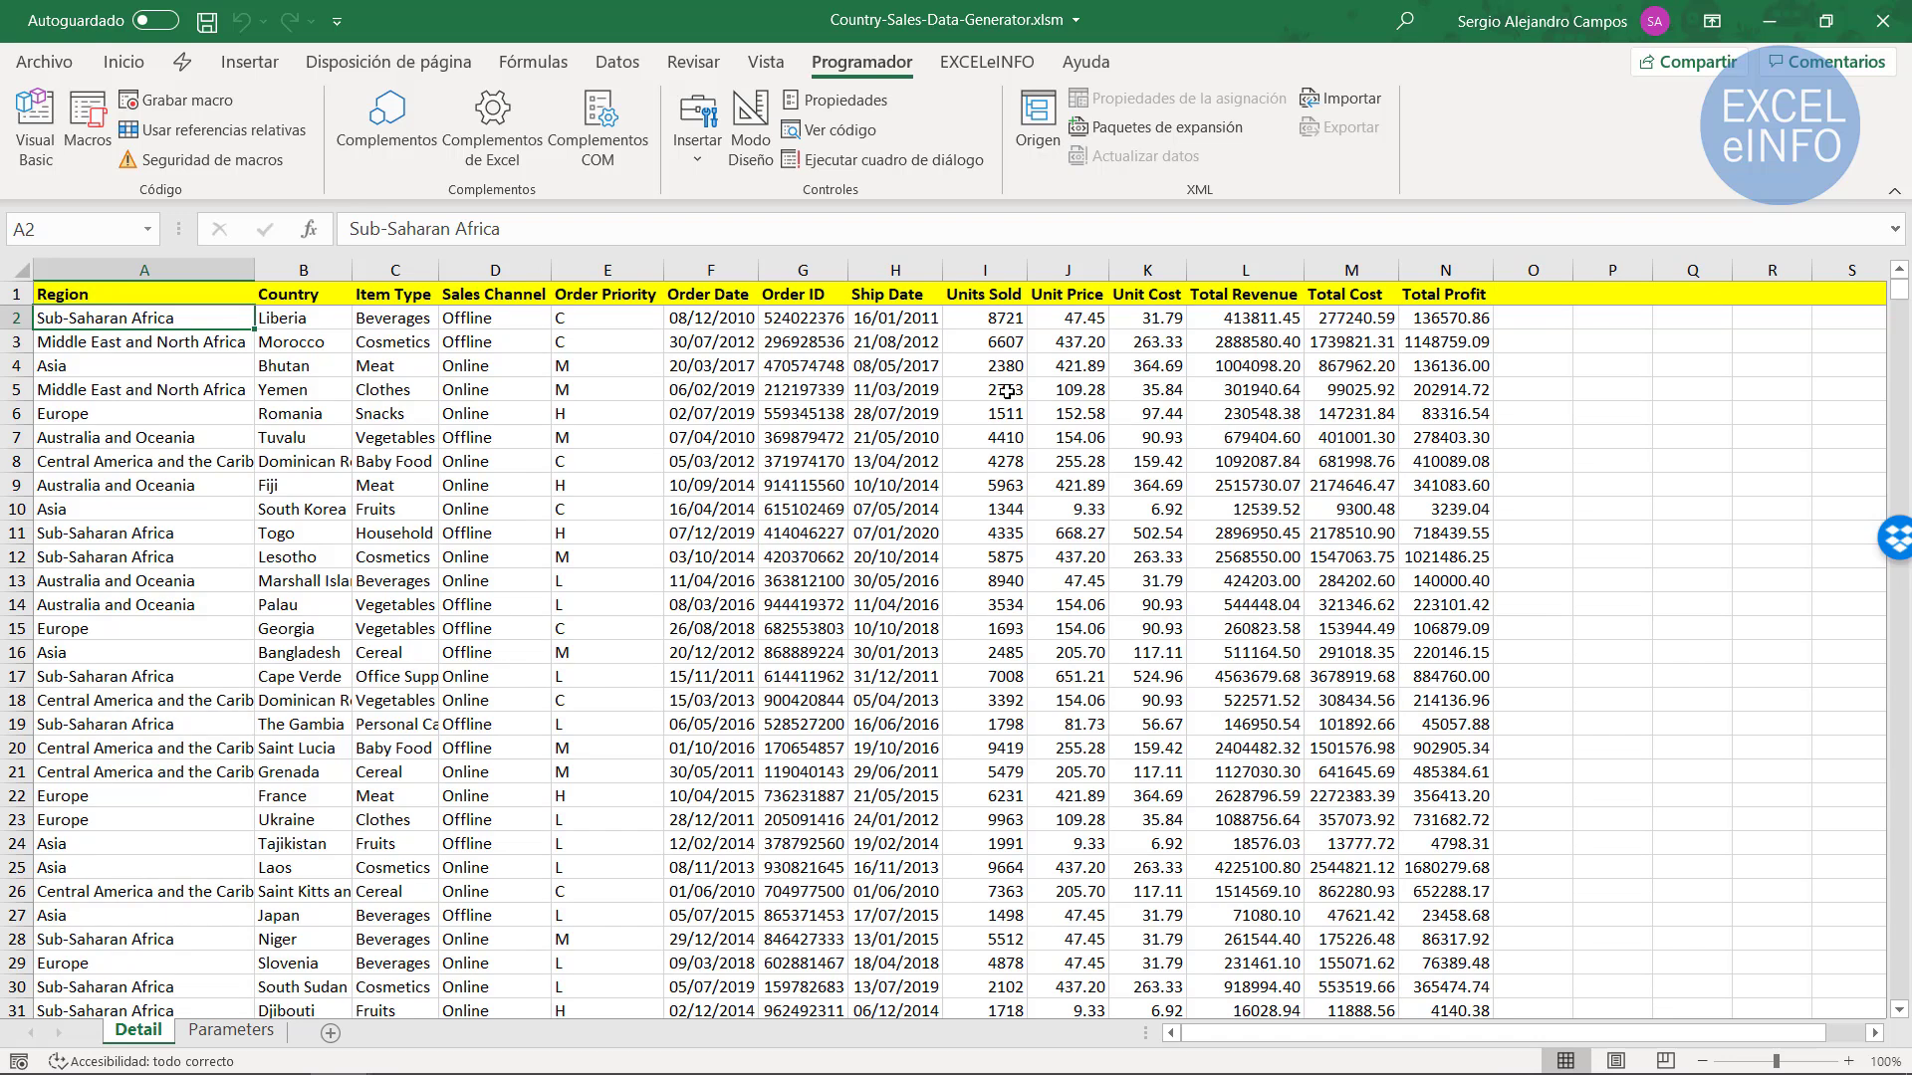